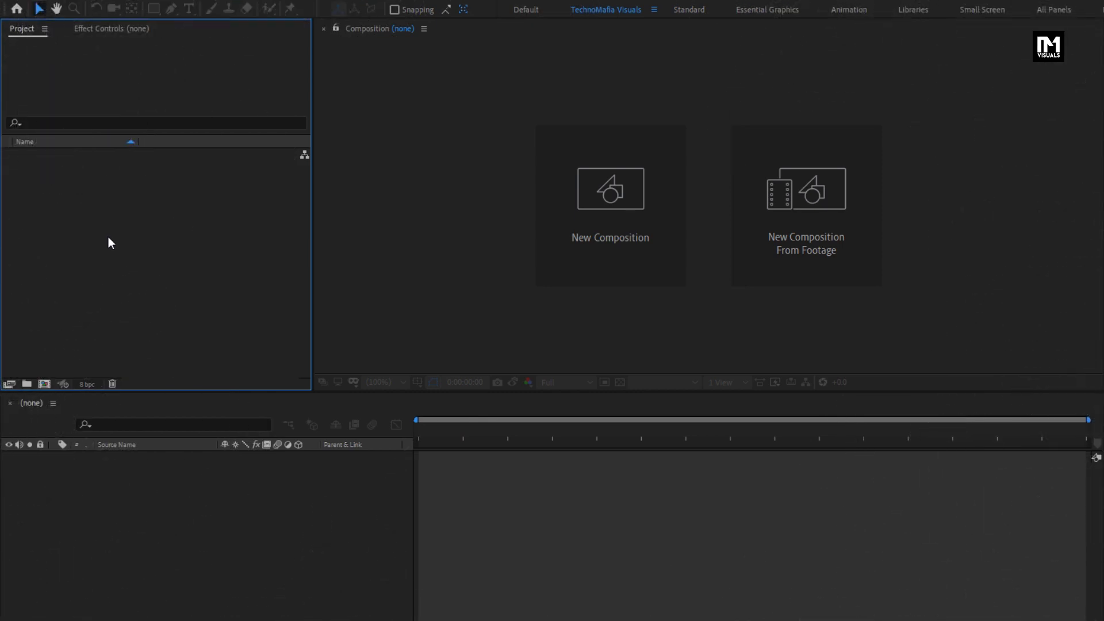
# Step: Import Floral Design.ai from the Footages folder as footage with merged layers
pyautogui.rightClick(108, 239)
pyautogui.moveTo(223, 305)
pyautogui.click(331, 306)
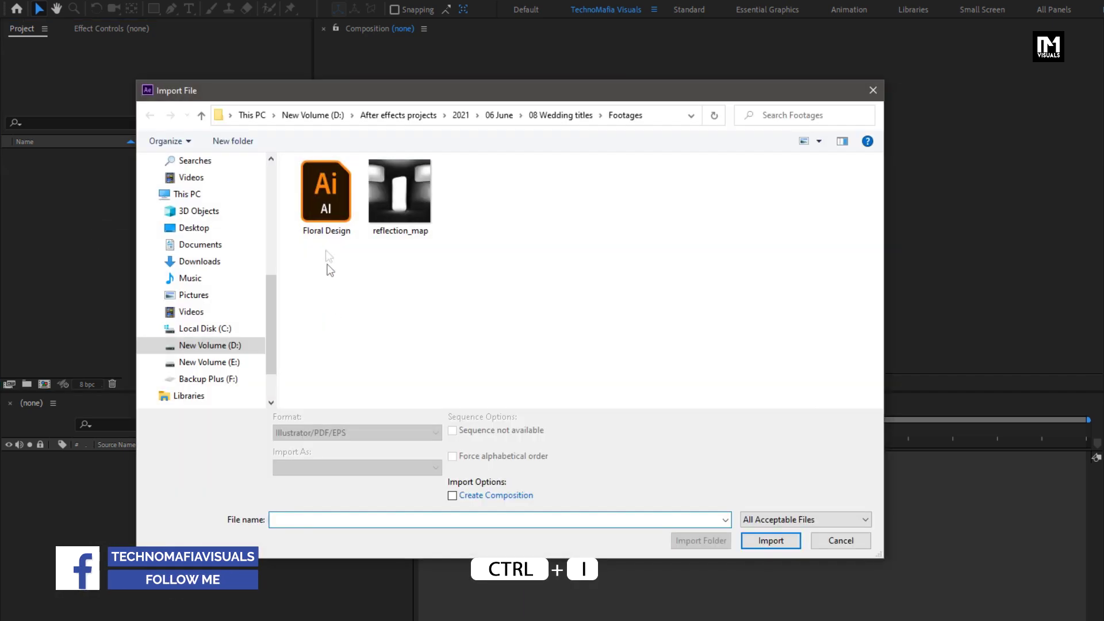
pyautogui.click(325, 195)
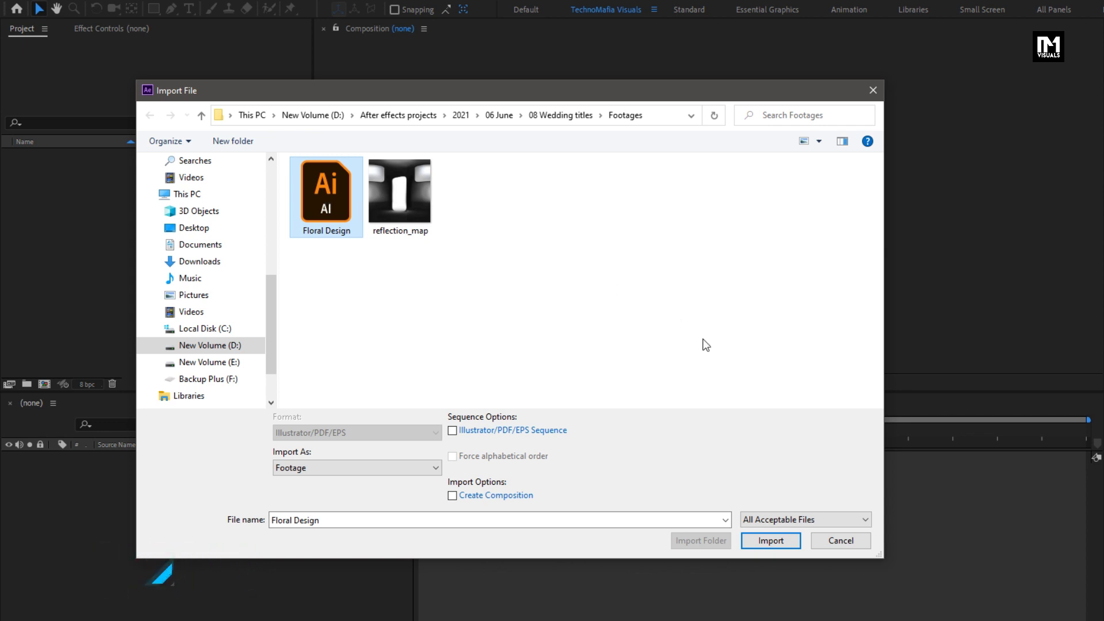
pyautogui.click(755, 539)
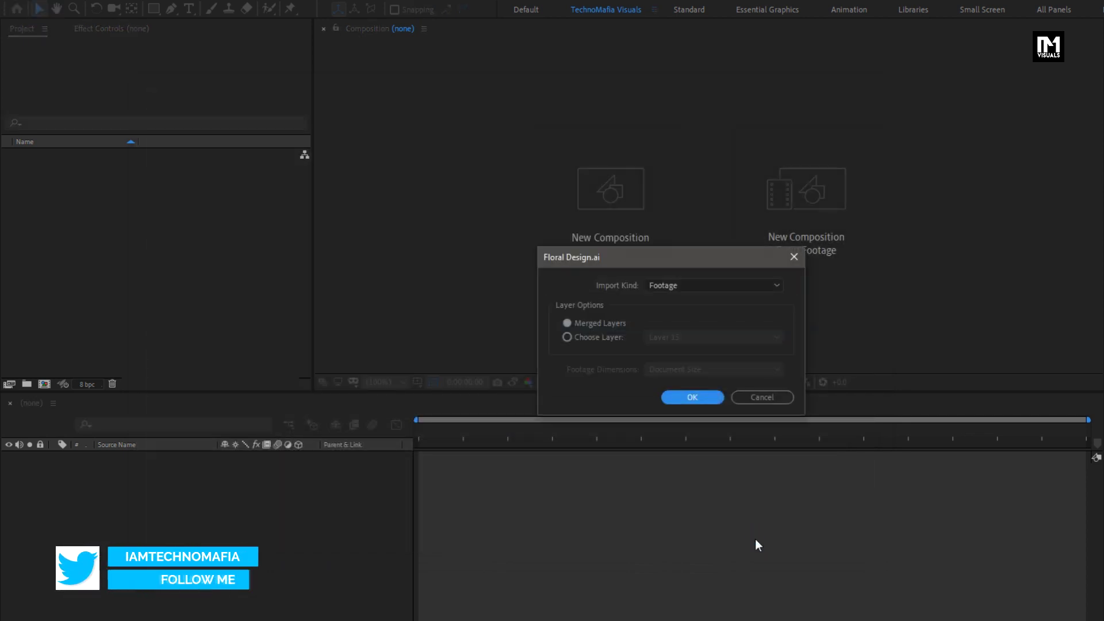
pyautogui.click(613, 325)
pyautogui.click(680, 398)
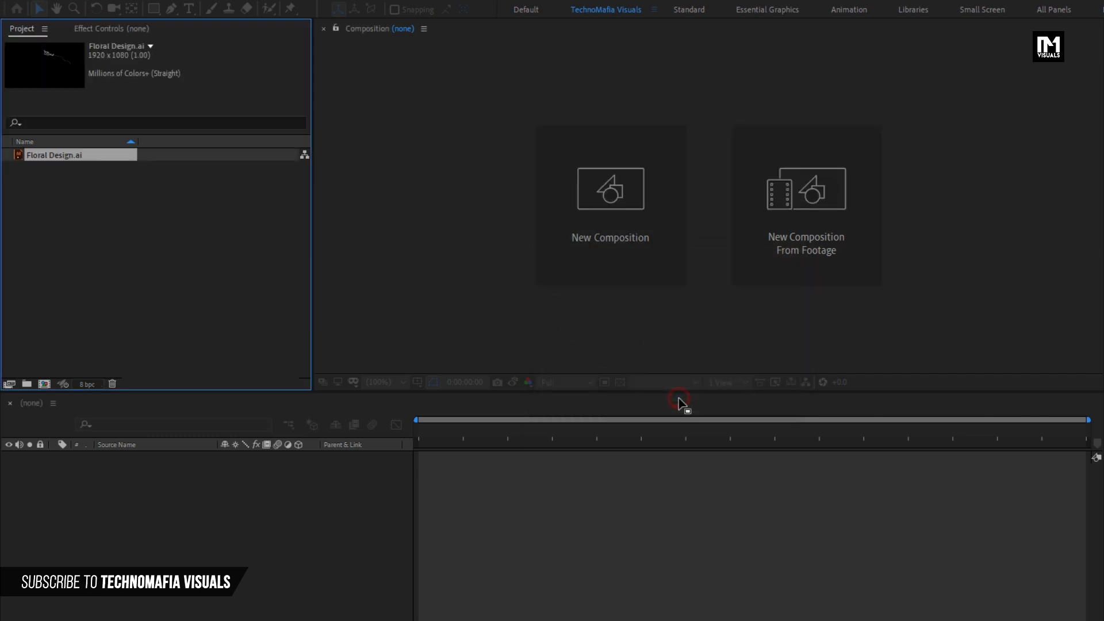
# Step: Import only Layer 15 of Floral Design.ai as footage, with the footage dimensions set to Layer Size
pyautogui.rightClick(118, 249)
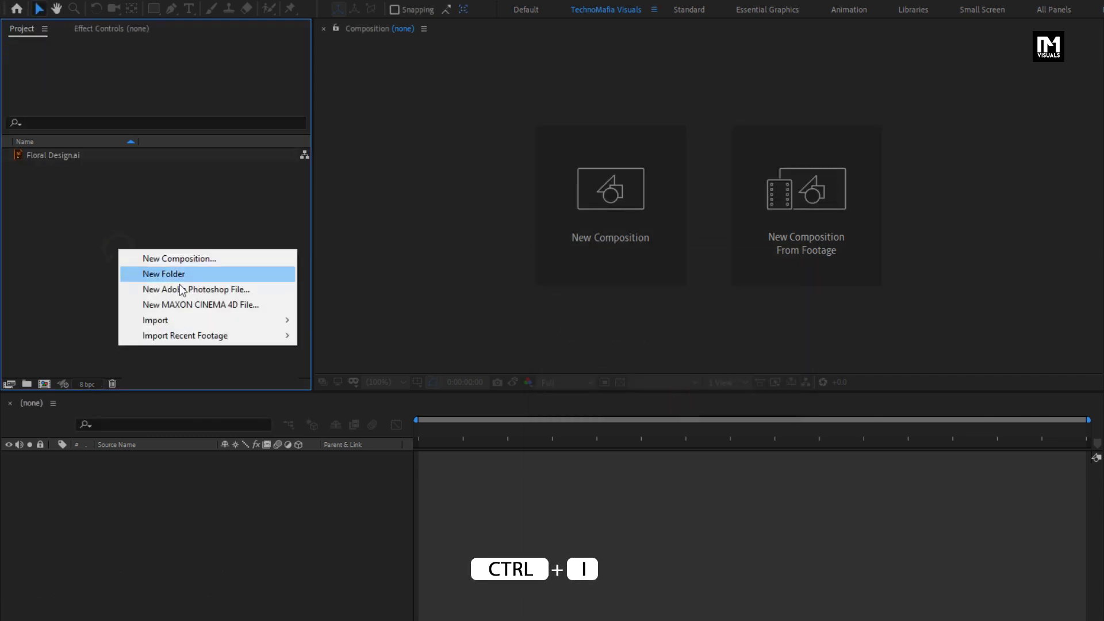
pyautogui.moveTo(265, 320)
pyautogui.click(337, 320)
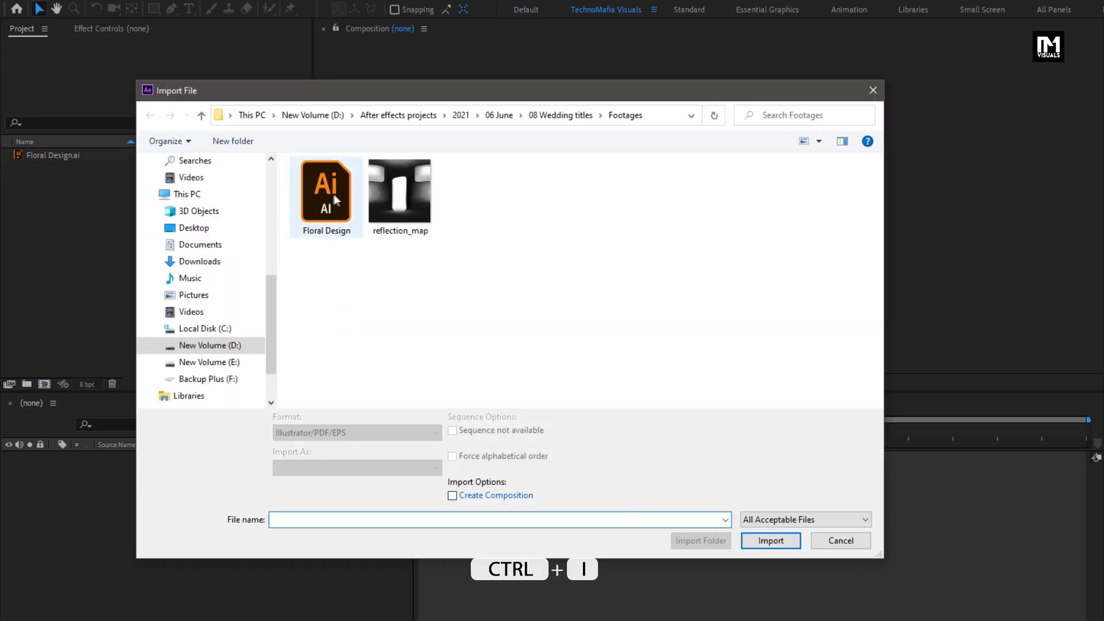
pyautogui.click(331, 194)
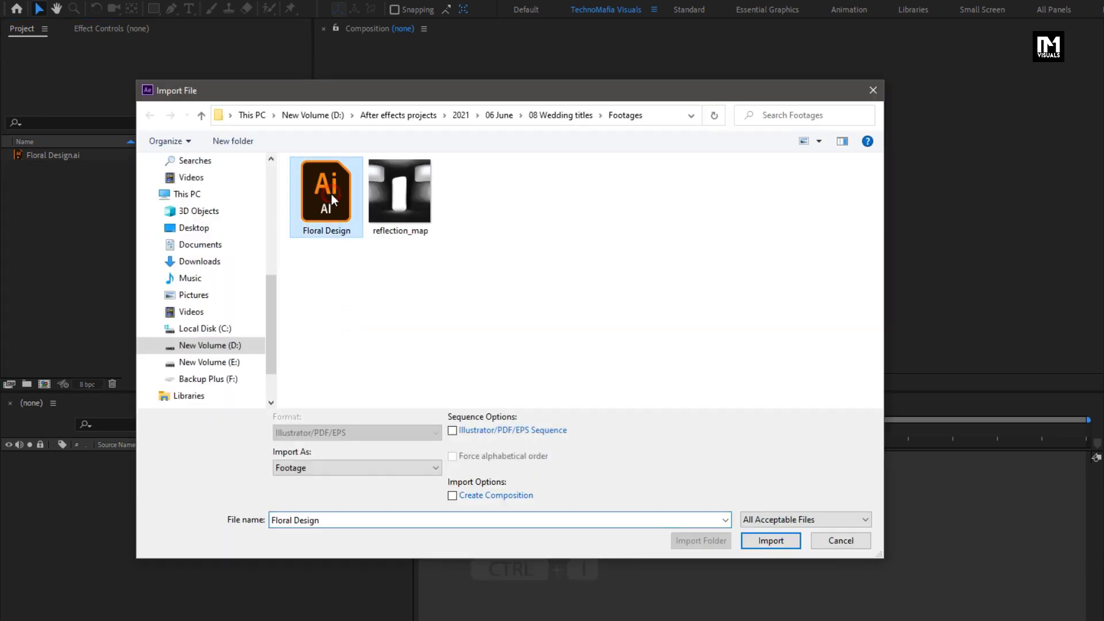
pyautogui.click(780, 542)
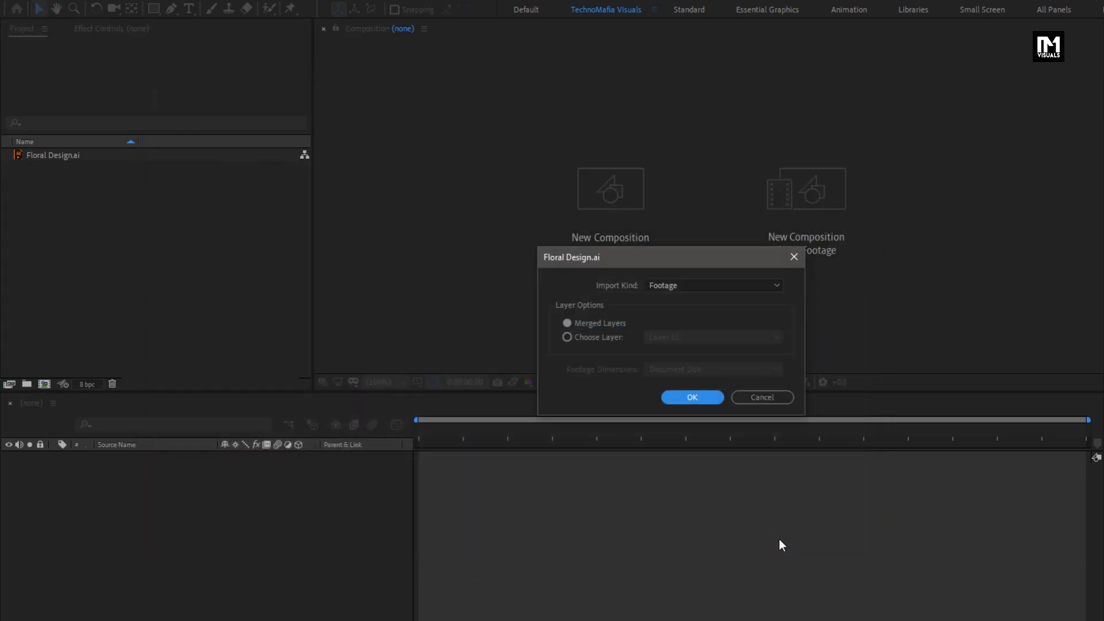
pyautogui.click(584, 338)
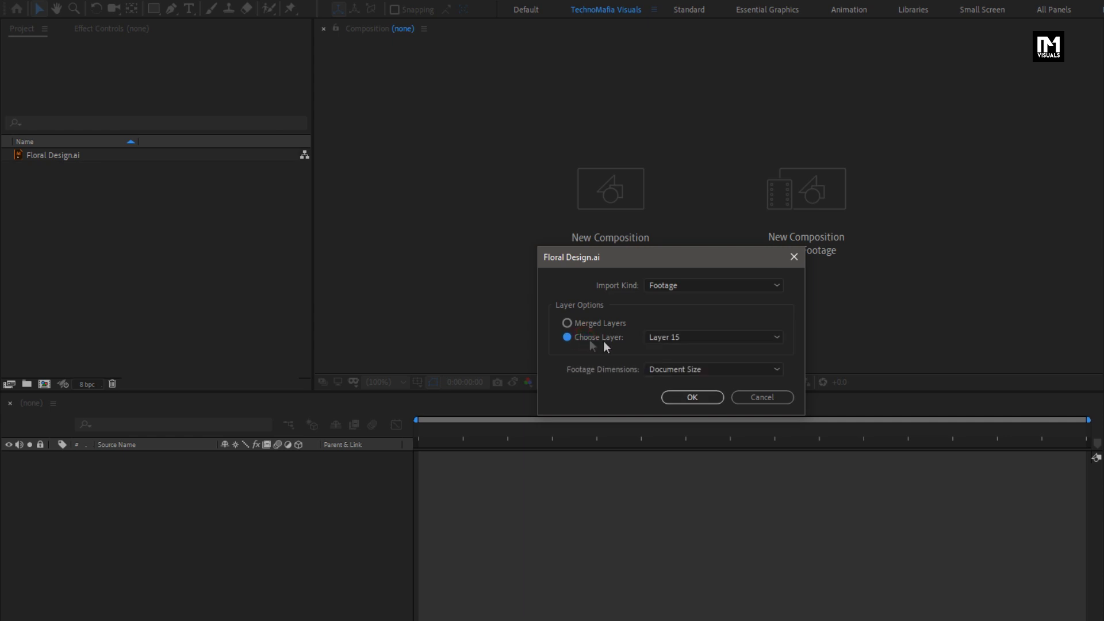
pyautogui.click(713, 342)
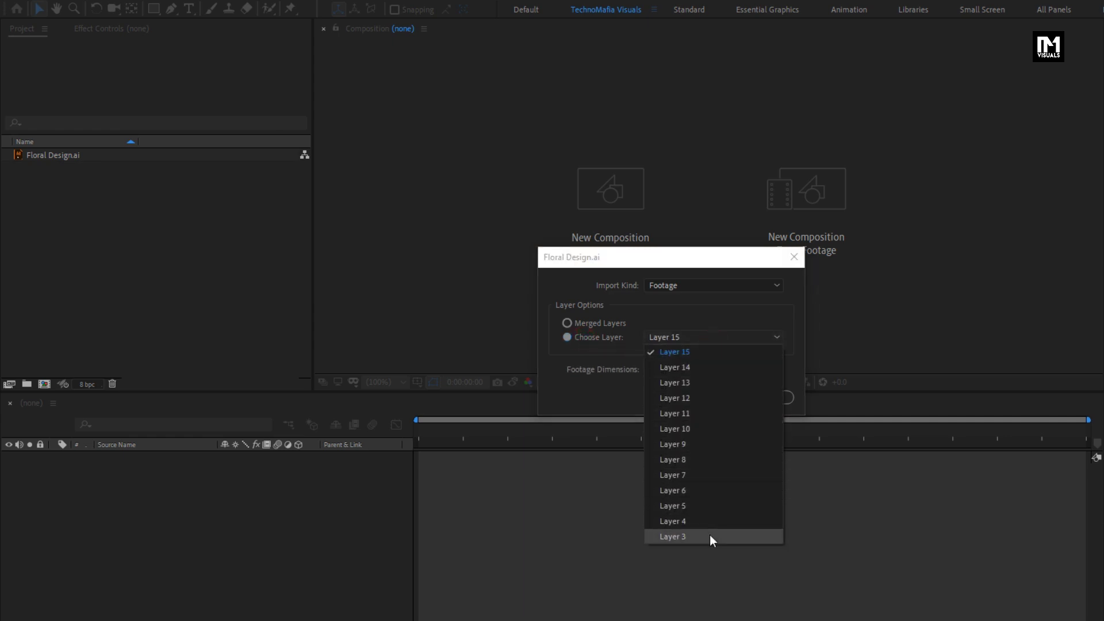
pyautogui.click(720, 357)
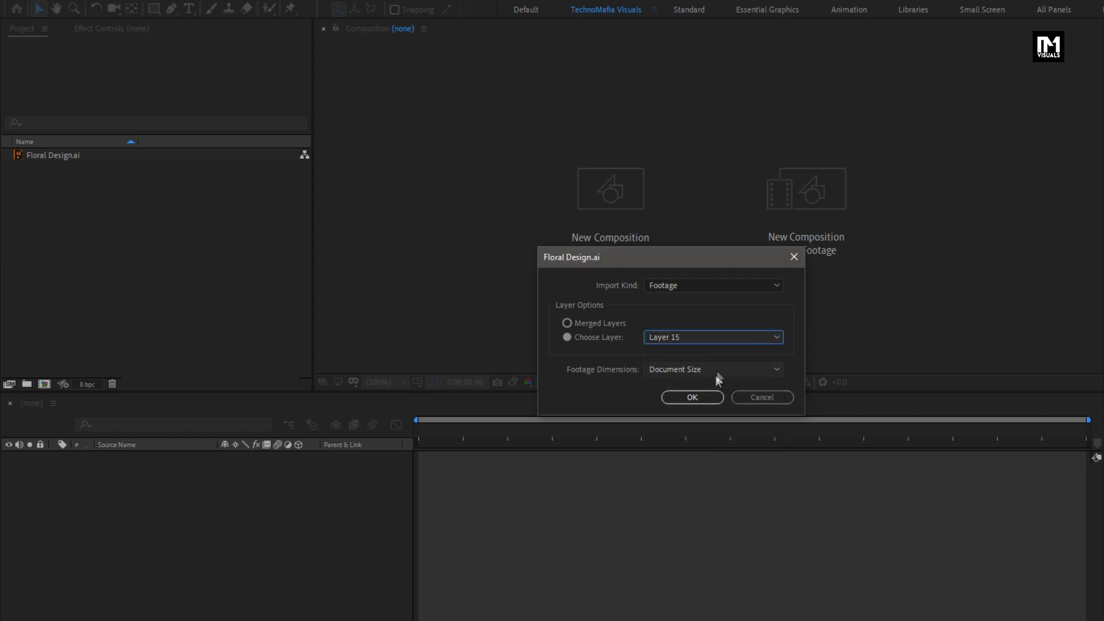
pyautogui.click(715, 372)
pyautogui.click(712, 382)
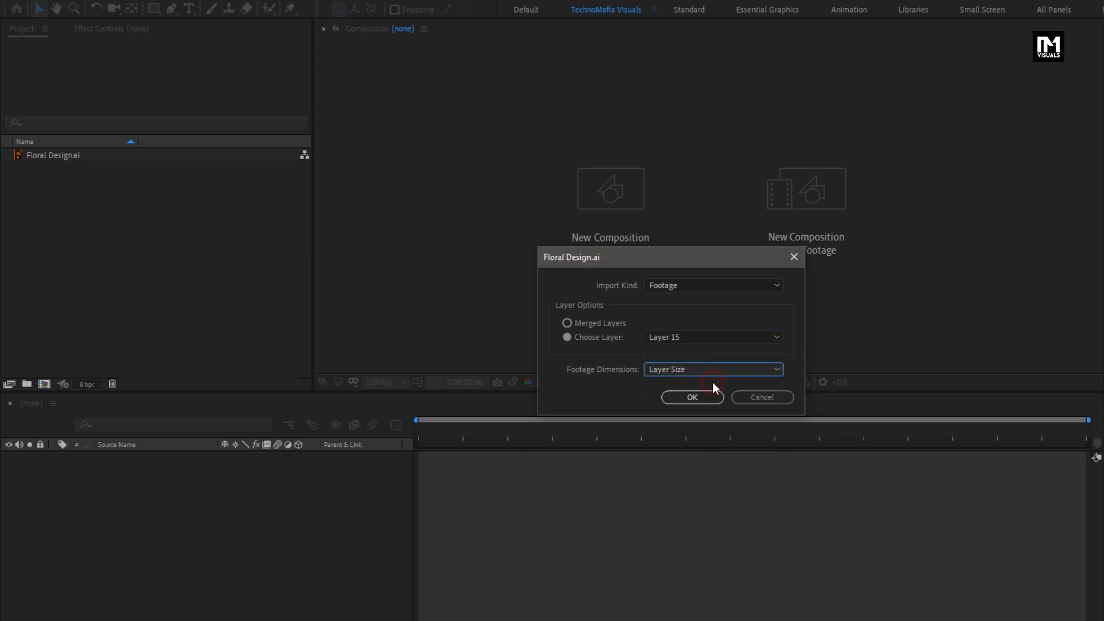
pyautogui.click(709, 396)
# Step: Import Layer 14 and Layer 13 of Floral Design.ai as separate footage items at layer size
pyautogui.hotkey('ctrl', 'i')
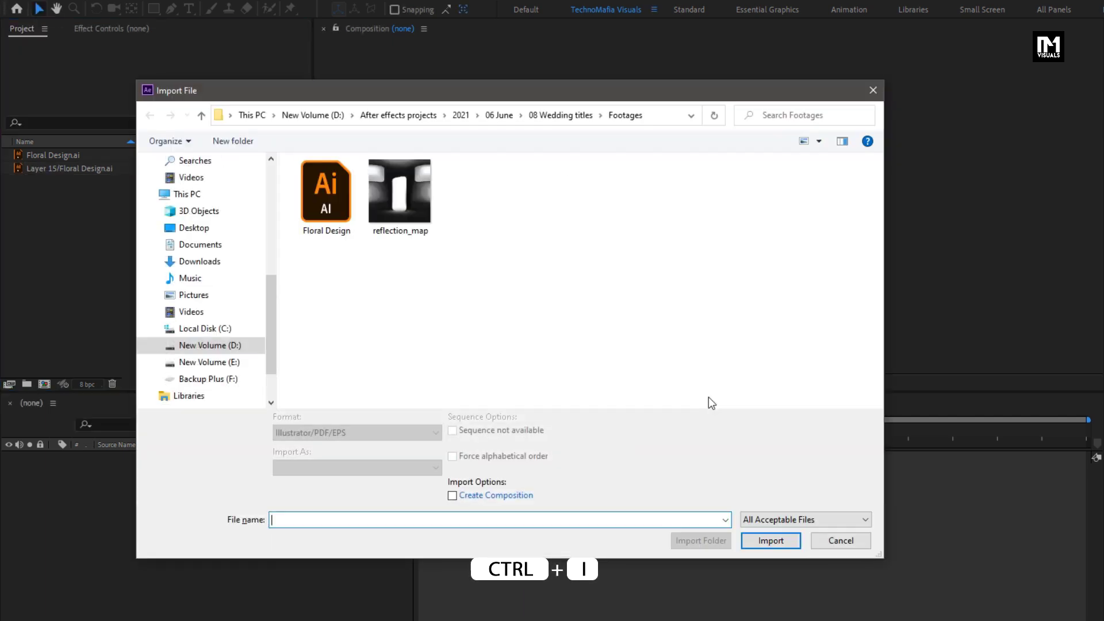
pyautogui.doubleClick(344, 198)
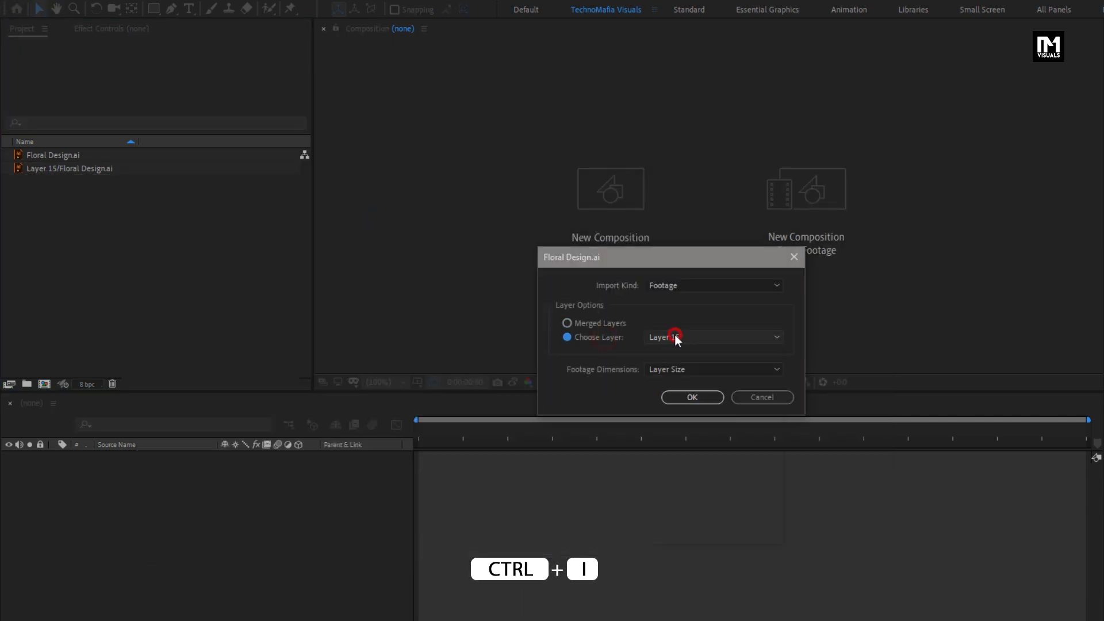
pyautogui.click(697, 397)
pyautogui.hotkey('ctrl', 'i')
pyautogui.doubleClick(303, 198)
pyautogui.click(599, 337)
pyautogui.click(688, 382)
# Step: Import Layer 12 of Floral Design.ai as a separate footage item at layer size
pyautogui.hotkey('ctrl', 'i')
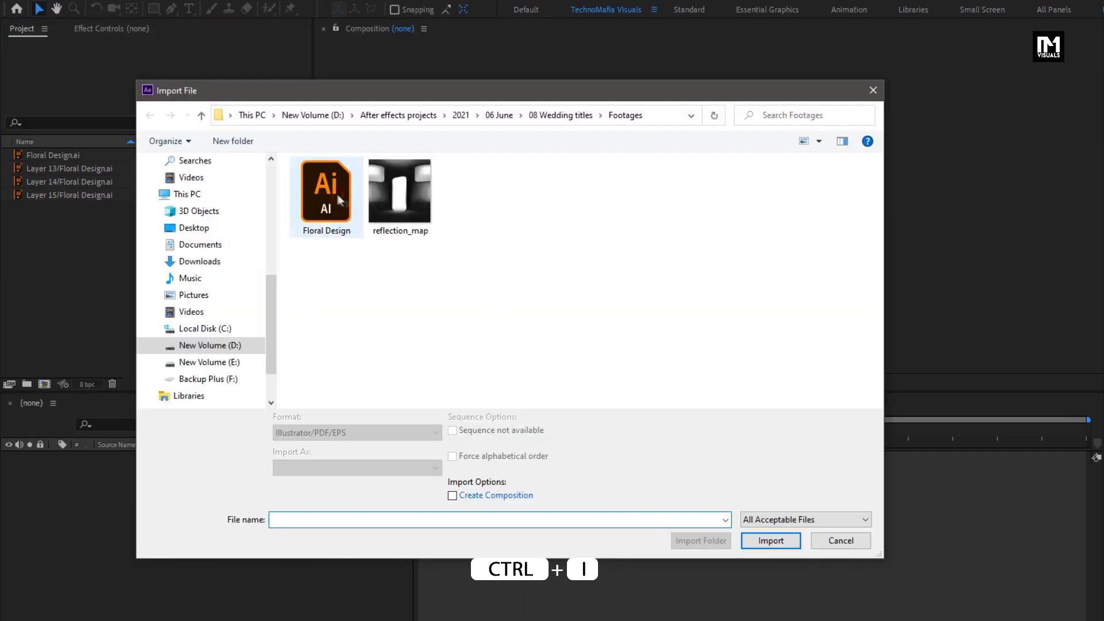
pyautogui.doubleClick(315, 196)
pyautogui.click(701, 337)
pyautogui.click(679, 394)
pyautogui.click(692, 396)
# Step: Import Layer 11 of Floral Design.ai as a separate footage item at layer size
pyautogui.hotkey('ctrl', 'i')
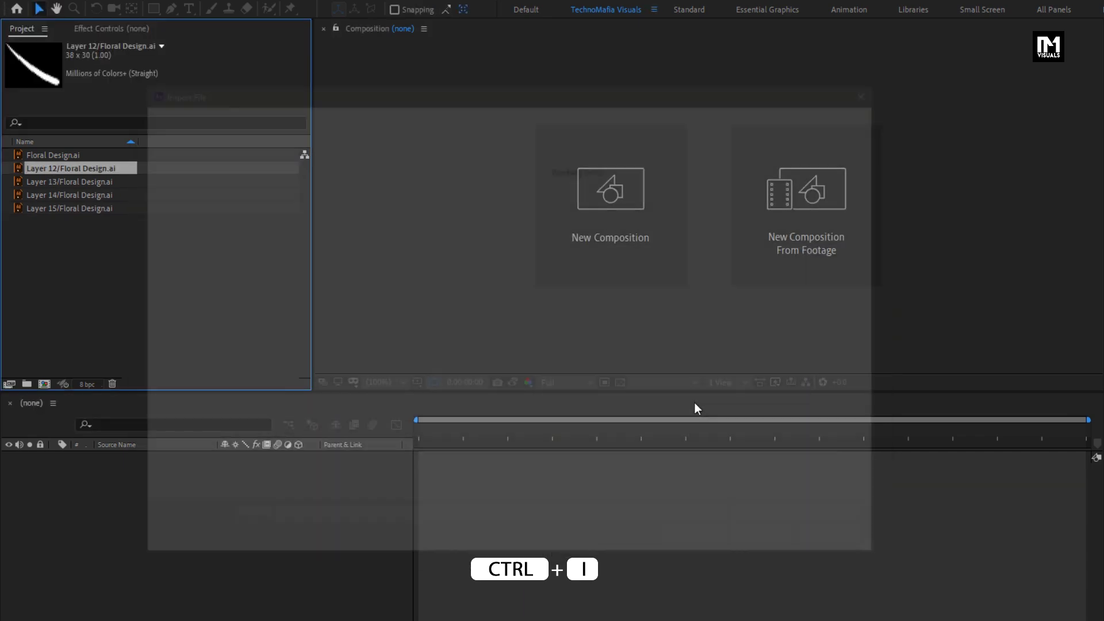
pyautogui.doubleClick(332, 193)
pyautogui.click(656, 338)
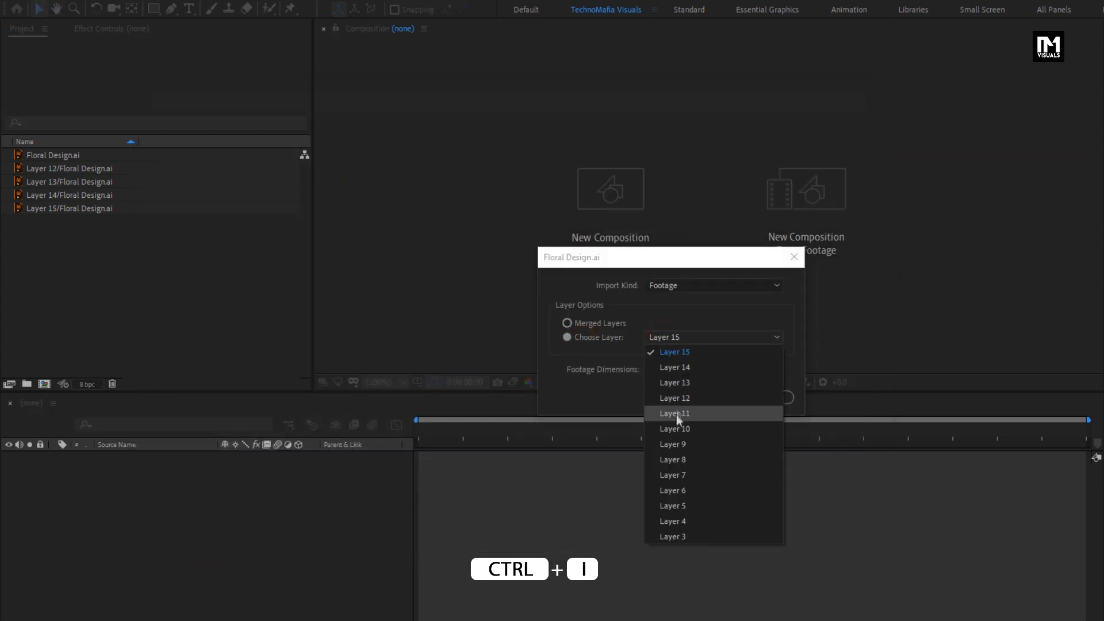
pyautogui.click(677, 416)
pyautogui.press('Return')
# Step: Import Layer 10 of Floral Design.ai as a separate footage item at layer size
pyautogui.hotkey('ctrl', 'i')
pyautogui.doubleClick(320, 199)
pyautogui.click(667, 338)
pyautogui.click(729, 429)
pyautogui.press('Return')
# Step: Import Layer 9 of Floral Design.ai as a separate footage item at layer size
pyautogui.hotkey('ctrl', 'i')
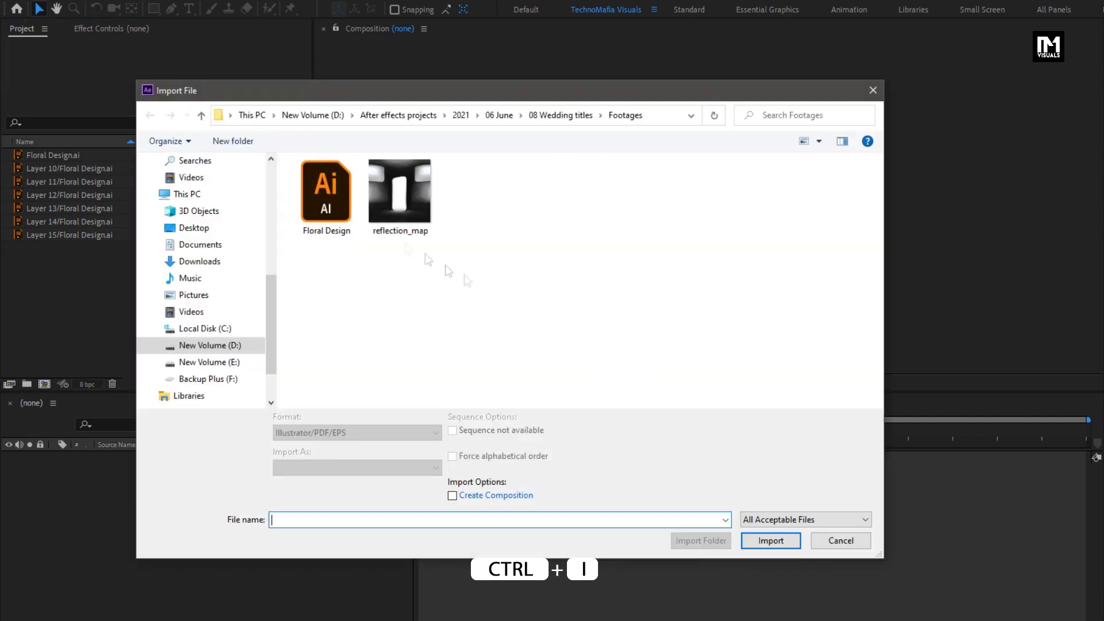
pyautogui.doubleClick(330, 198)
pyautogui.click(674, 338)
pyautogui.click(696, 428)
pyautogui.press('Return')
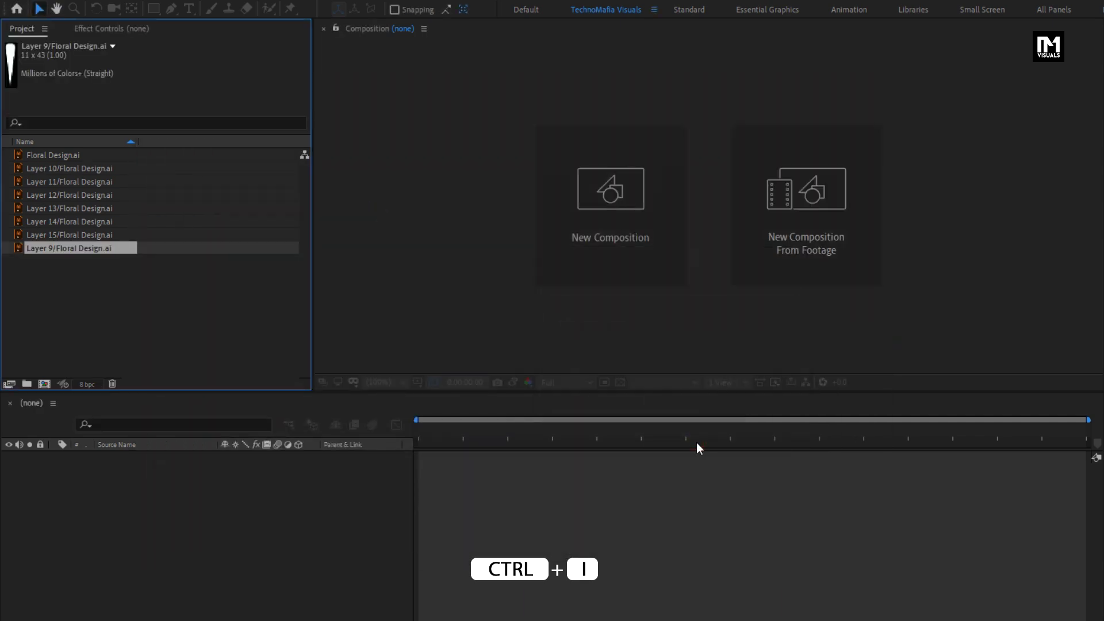
# Step: Import Layer 8 of Floral Design.ai as a separate footage item at layer size
pyautogui.hotkey('ctrl', 'i')
pyautogui.doubleClick(323, 191)
pyautogui.click(678, 337)
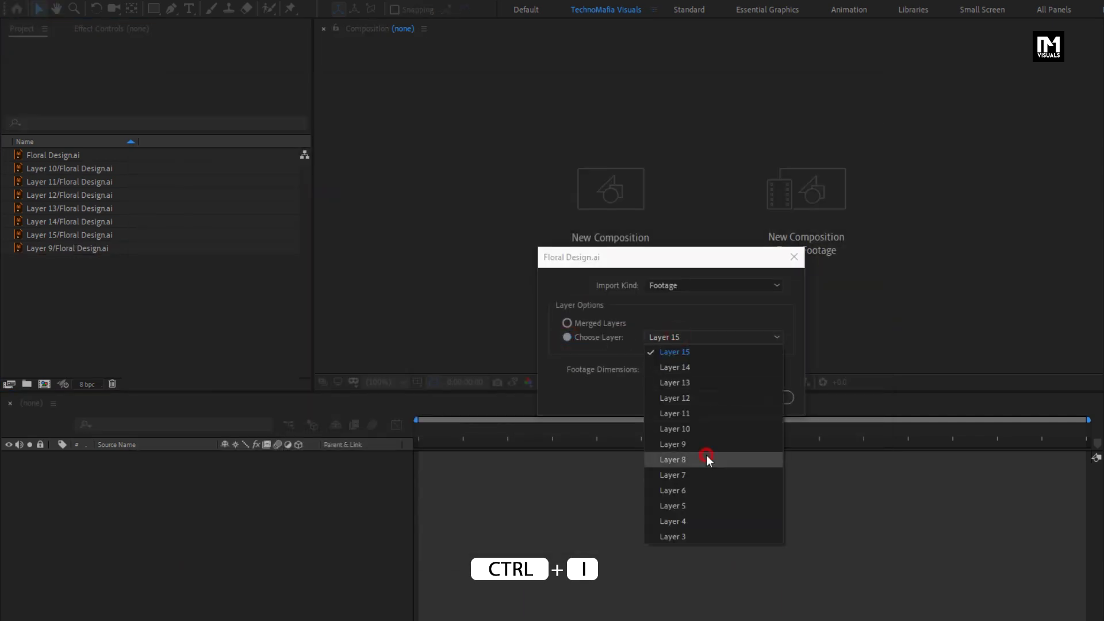
pyautogui.click(707, 454)
pyautogui.press('Return')
# Step: Import Layer 7 of Floral Design.ai as a separate footage item at layer size
pyautogui.hotkey('ctrl', 'i')
pyautogui.doubleClick(323, 190)
pyautogui.click(671, 338)
pyautogui.click(689, 474)
pyautogui.press('Return')
# Step: Import Layer 6 of Floral Design.ai as a separate footage item at layer size
pyautogui.hotkey('ctrl', 'i')
pyautogui.doubleClick(322, 190)
pyautogui.click(682, 336)
pyautogui.click(700, 492)
pyautogui.press('Return')
# Step: Import Layer 5 of Floral Design.ai as a separate footage item at layer size
pyautogui.hotkey('ctrl', 'i')
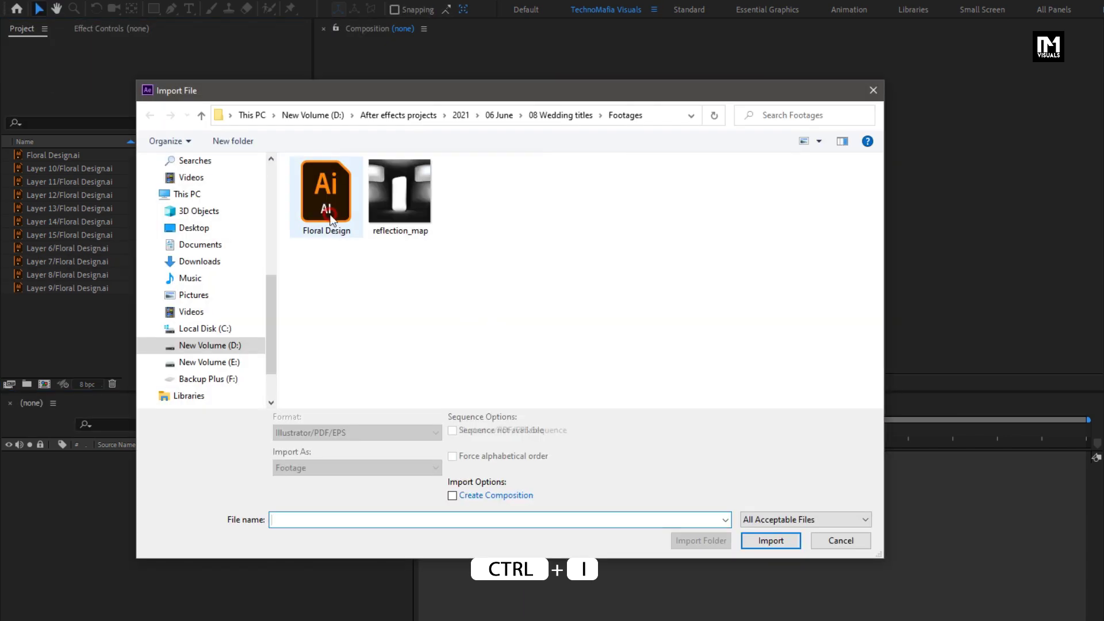
pyautogui.doubleClick(323, 190)
pyautogui.click(591, 338)
pyautogui.click(671, 338)
pyautogui.click(705, 505)
pyautogui.press('Return')
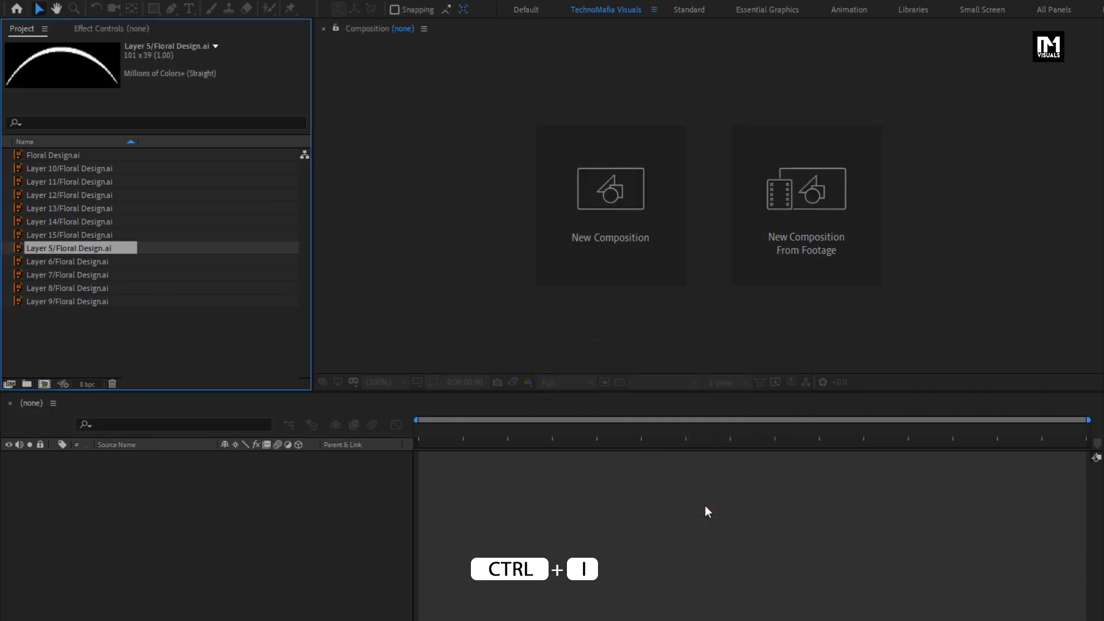
# Step: Import Layer 4 of Floral Design.ai as a separate footage item at layer size
pyautogui.hotkey('ctrl', 'i')
pyautogui.doubleClick(325, 193)
pyautogui.click(591, 338)
pyautogui.click(671, 337)
pyautogui.click(681, 520)
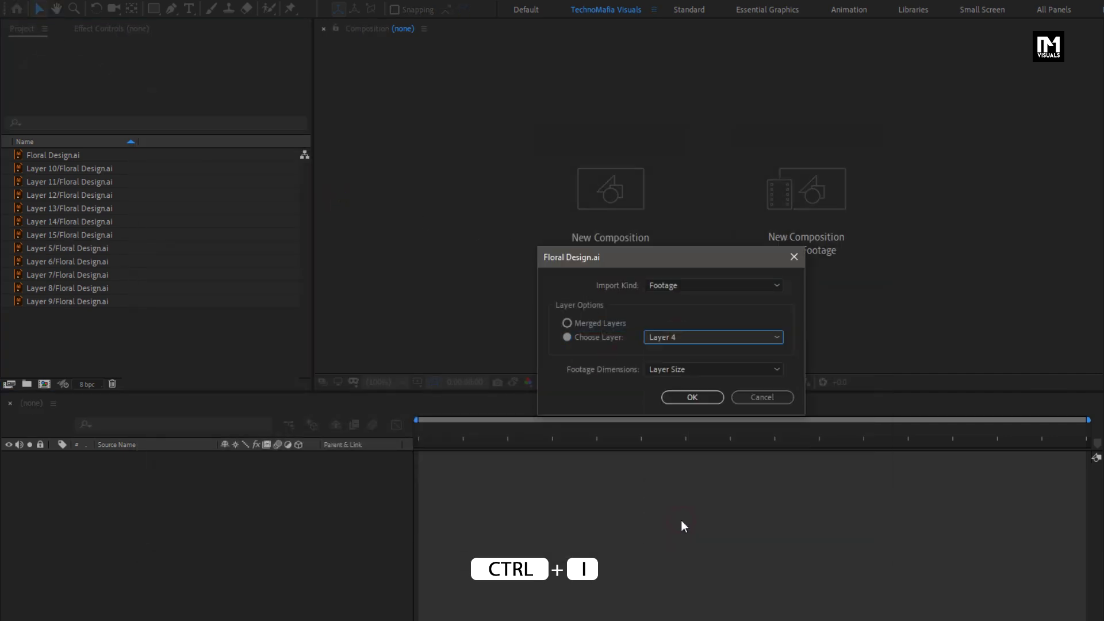
pyautogui.press('Return')
# Step: Import Layer 3 of Floral Design.ai as a separate footage item at layer size
pyautogui.hotkey('ctrl', 'i')
pyautogui.doubleClick(323, 192)
pyautogui.click(567, 337)
pyautogui.click(670, 338)
pyautogui.click(710, 505)
pyautogui.click(693, 398)
# Step: Create a composition named Floral_Animation at 1920 x 1080 px, 30 fps and 5 seconds long
pyautogui.click(244, 348)
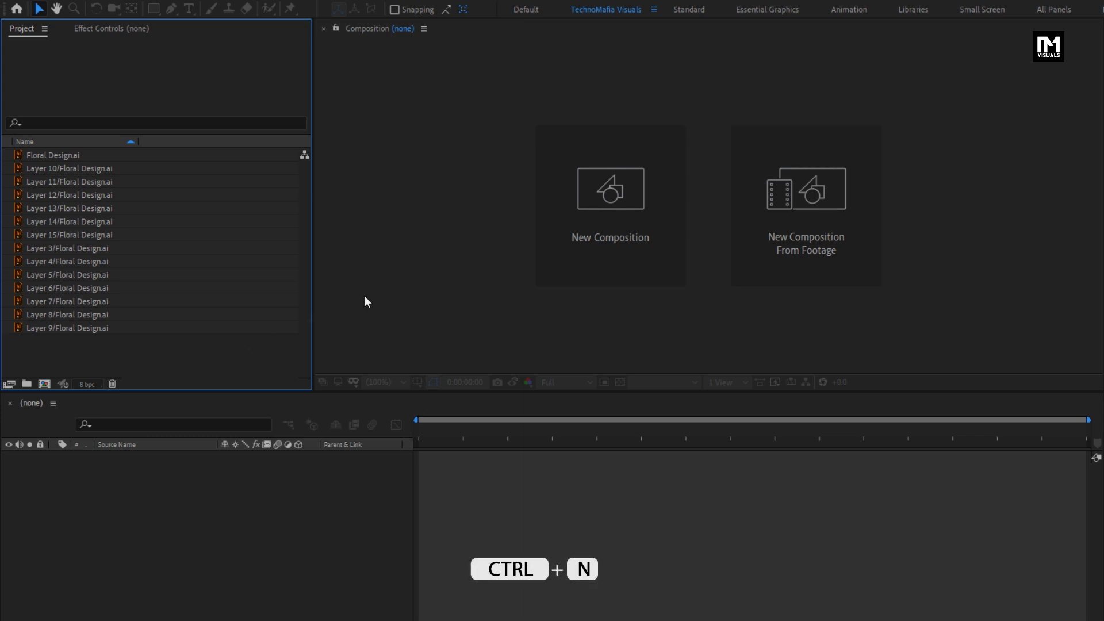
pyautogui.click(577, 233)
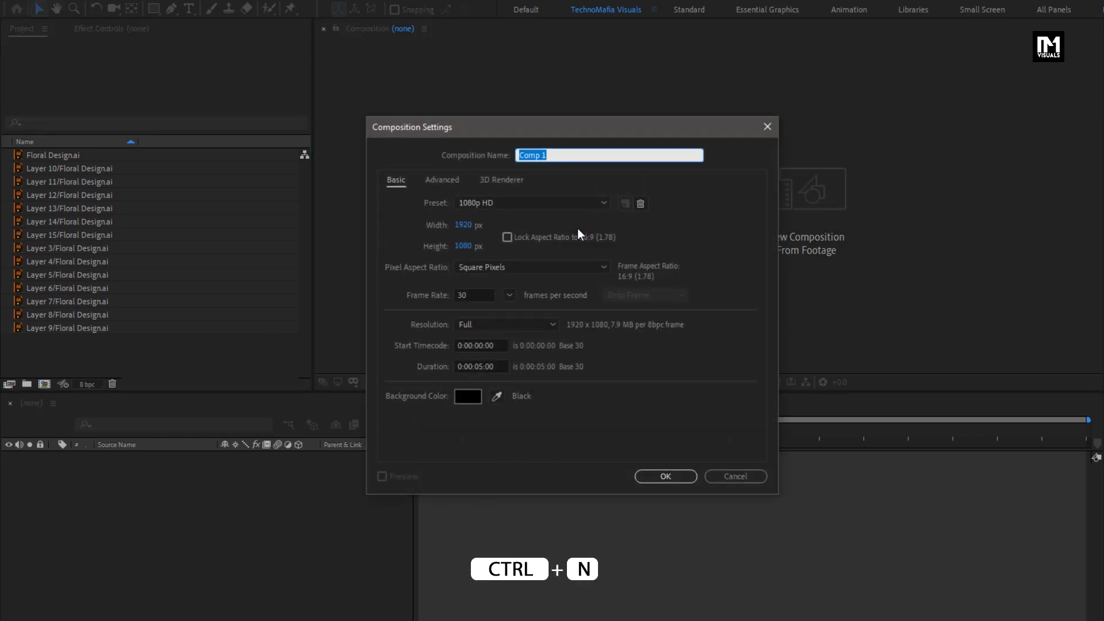
pyautogui.write('Floral_Animation')
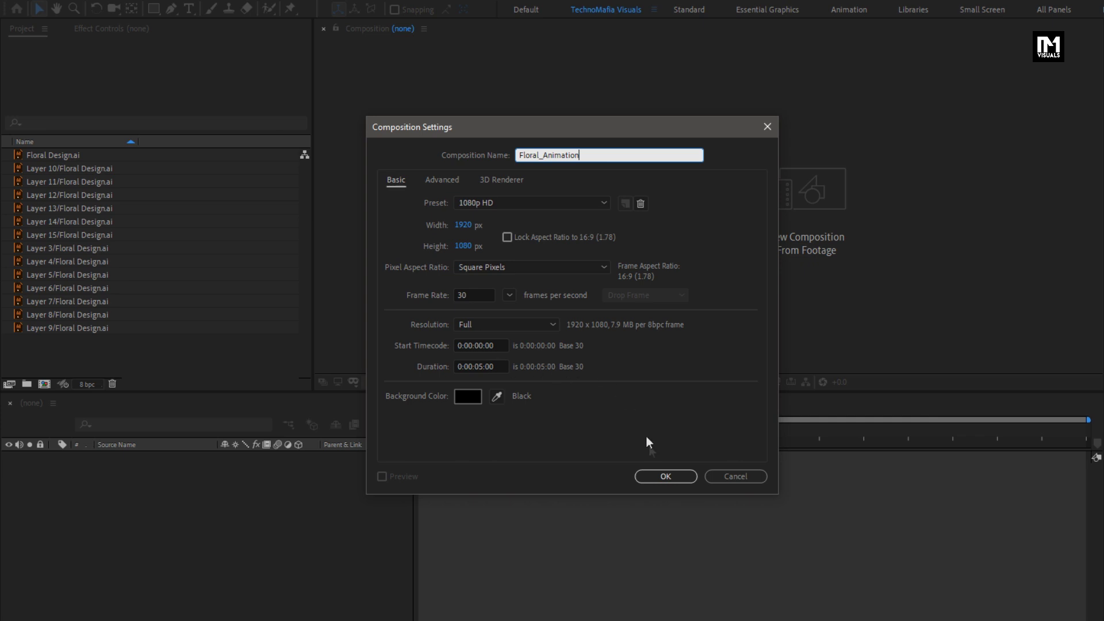
pyautogui.click(656, 476)
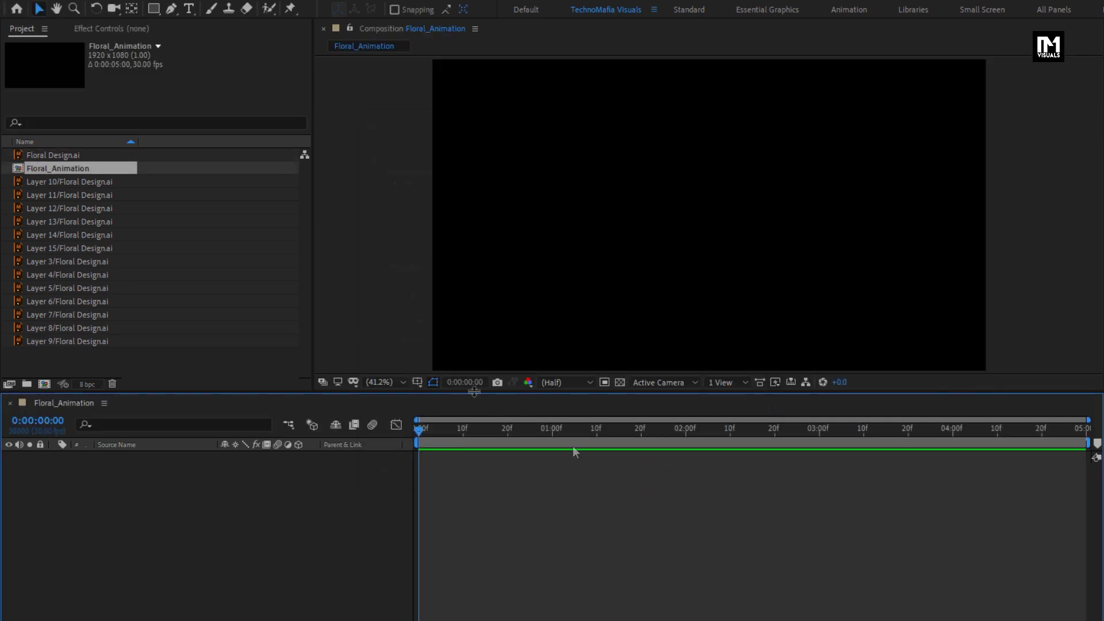
# Step: Add Floral Design.ai to the Floral_Animation timeline and stack the separate Layer 3 to Layer 15 items above it
pyautogui.click(62, 155)
pyautogui.moveTo(60, 152); pyautogui.dragTo(124, 529)
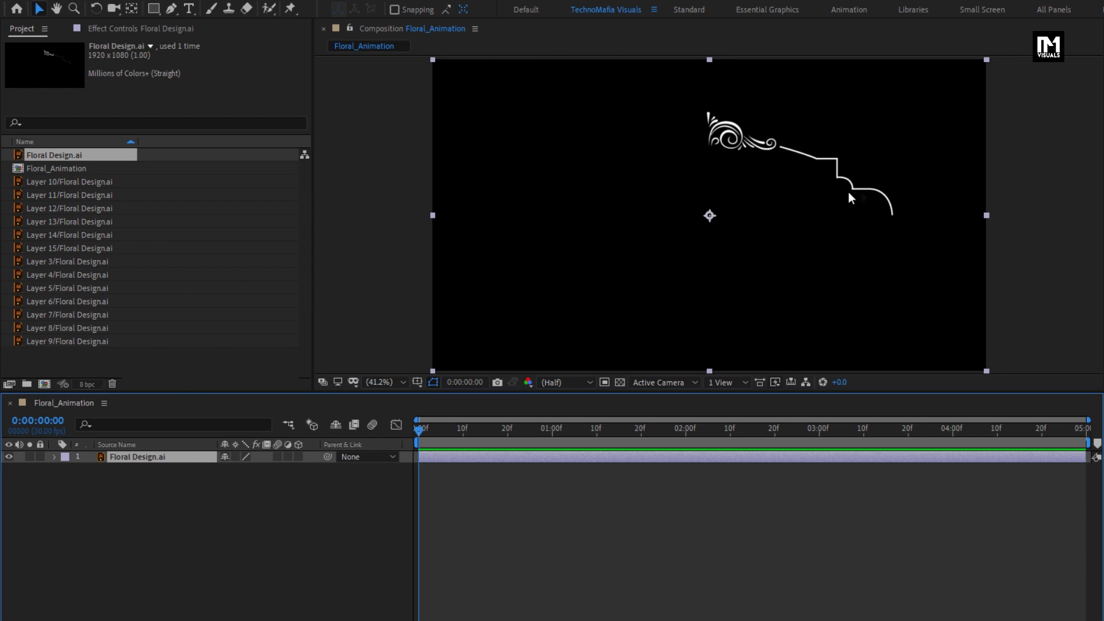
pyautogui.click(81, 182)
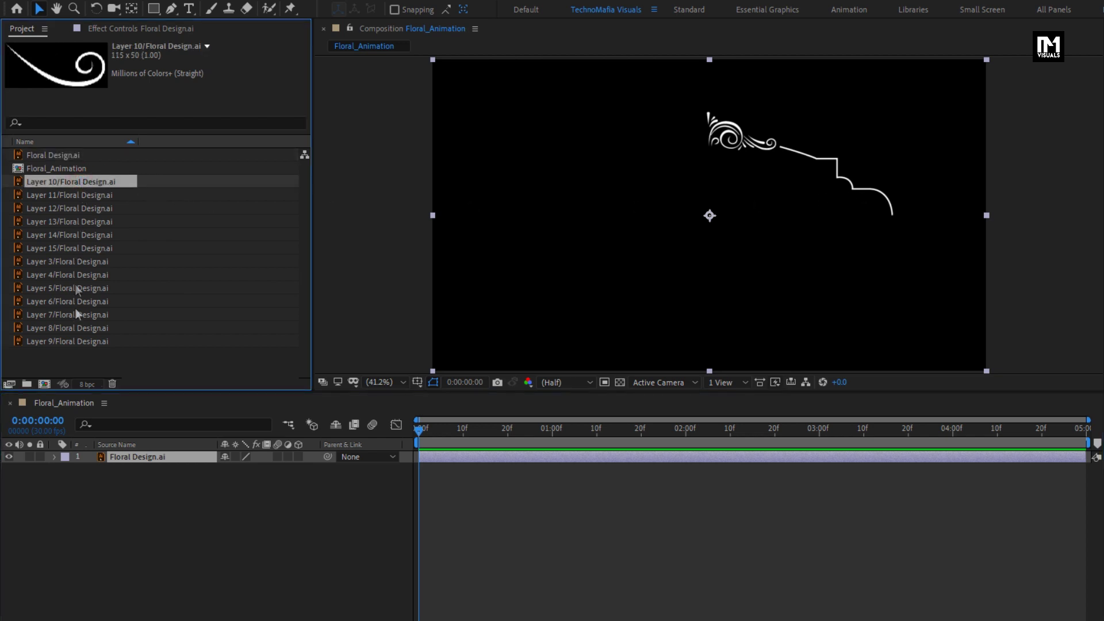
pyautogui.keyDown('shift'); pyautogui.click(74, 341); pyautogui.keyUp('shift')
pyautogui.moveTo(67, 342); pyautogui.dragTo(147, 455)
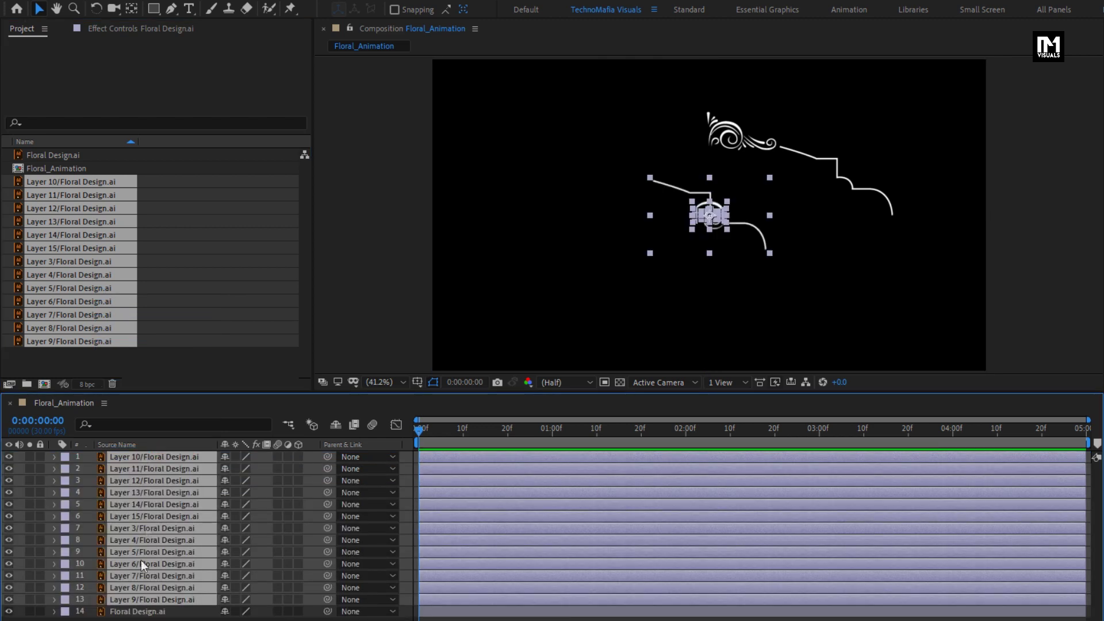
pyautogui.press('F2')
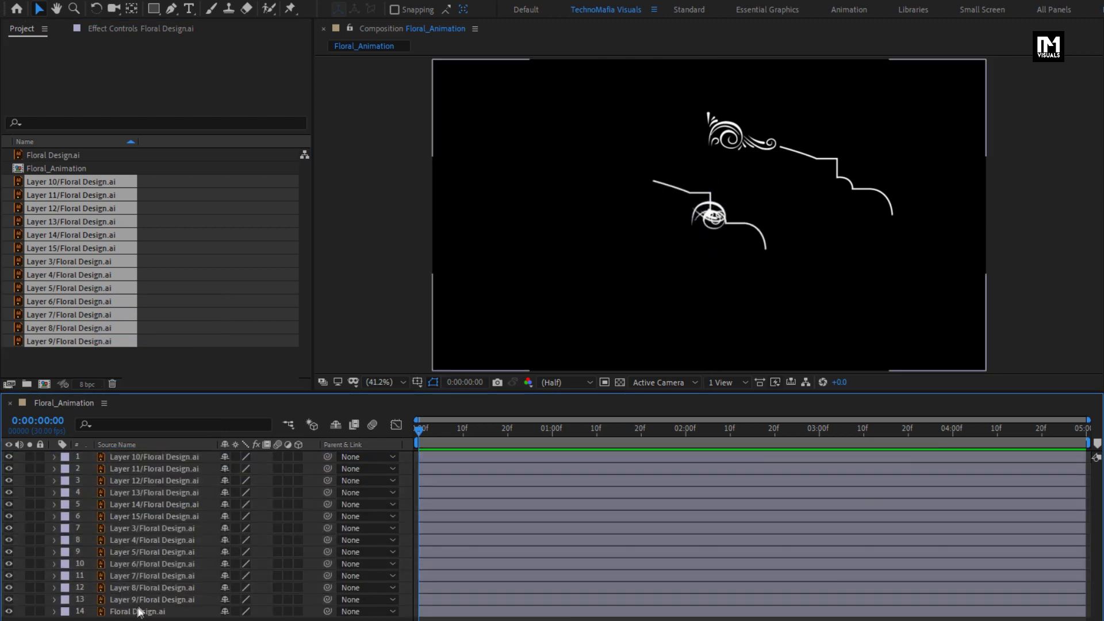
# Step: Move the Layer 3 stepped line onto the matching long line of the complete floral design
pyautogui.click(145, 459)
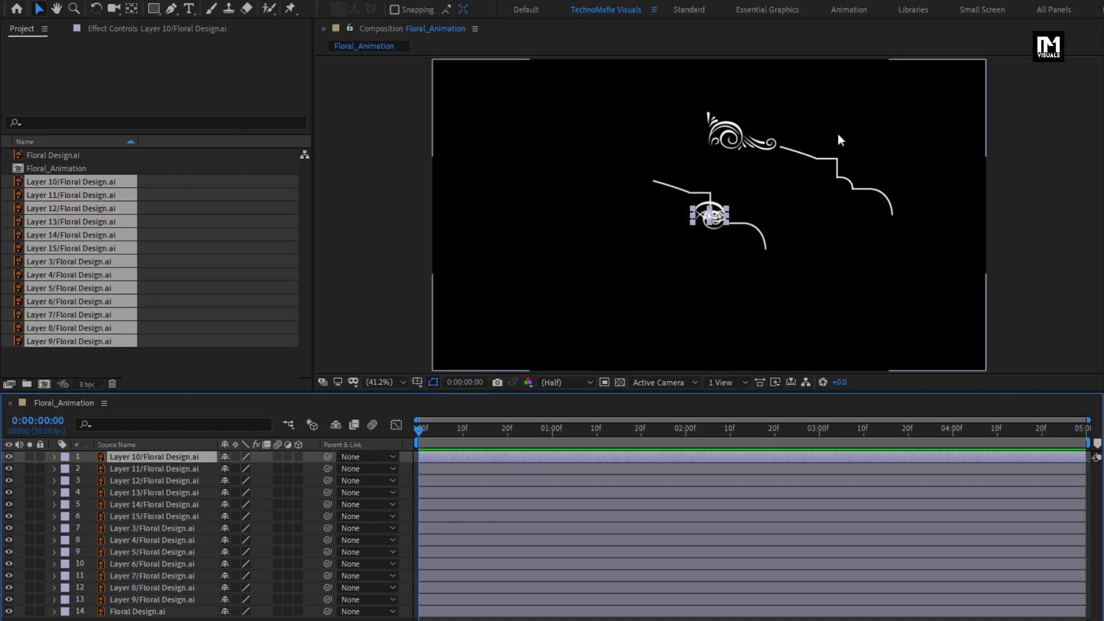
pyautogui.scroll(5, 838, 133)
pyautogui.moveTo(838, 132); pyautogui.dragTo(714, 156)
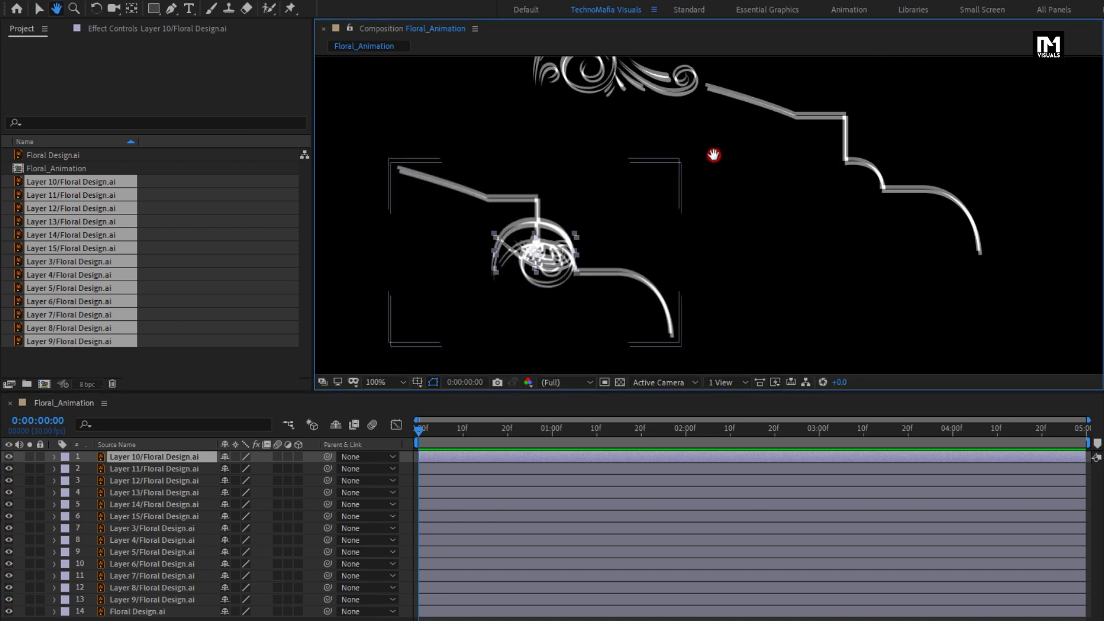
pyautogui.press('v')
pyautogui.moveTo(467, 193)
pyautogui.mouseDown()
pyautogui.moveTo(732, 161)
pyautogui.moveTo(817, 123)
pyautogui.moveTo(777, 104)
pyautogui.moveTo(782, 110)
pyautogui.mouseUp()
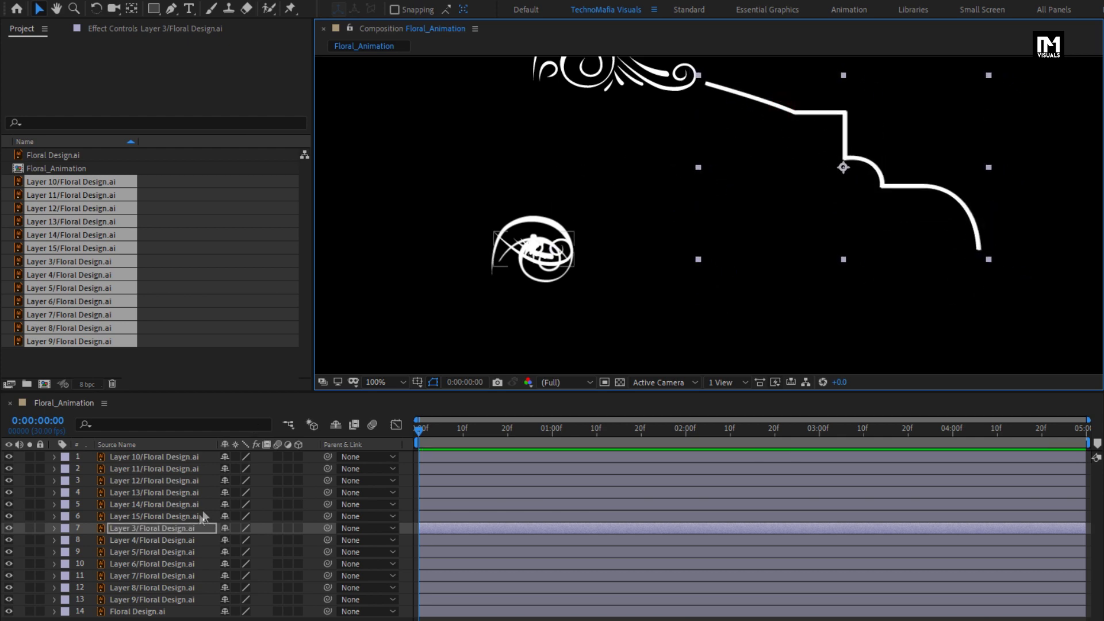
# Step: Move the Layer 10 curl and the Layer 11 stroke onto their matching parts beside the floral design's long line
pyautogui.click(156, 457)
pyautogui.moveTo(536, 261); pyautogui.dragTo(616, 167)
pyautogui.press('space')
pyautogui.moveTo(560, 141); pyautogui.dragTo(570, 214)
pyautogui.moveTo(621, 242); pyautogui.dragTo(662, 151)
pyautogui.click(189, 469)
pyautogui.moveTo(543, 322); pyautogui.dragTo(661, 140)
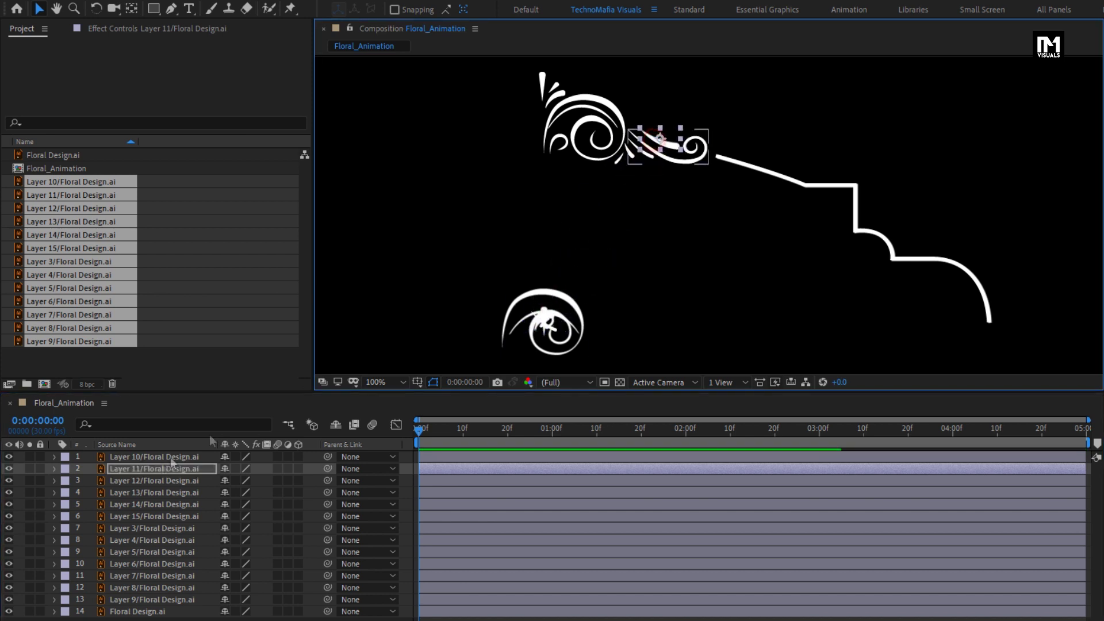
# Step: Move the Layer 12, Layer 13 and Layer 14 strokes onto their matching small petals between the large swirl and the curl
pyautogui.click(156, 481)
pyautogui.moveTo(543, 316); pyautogui.dragTo(639, 149)
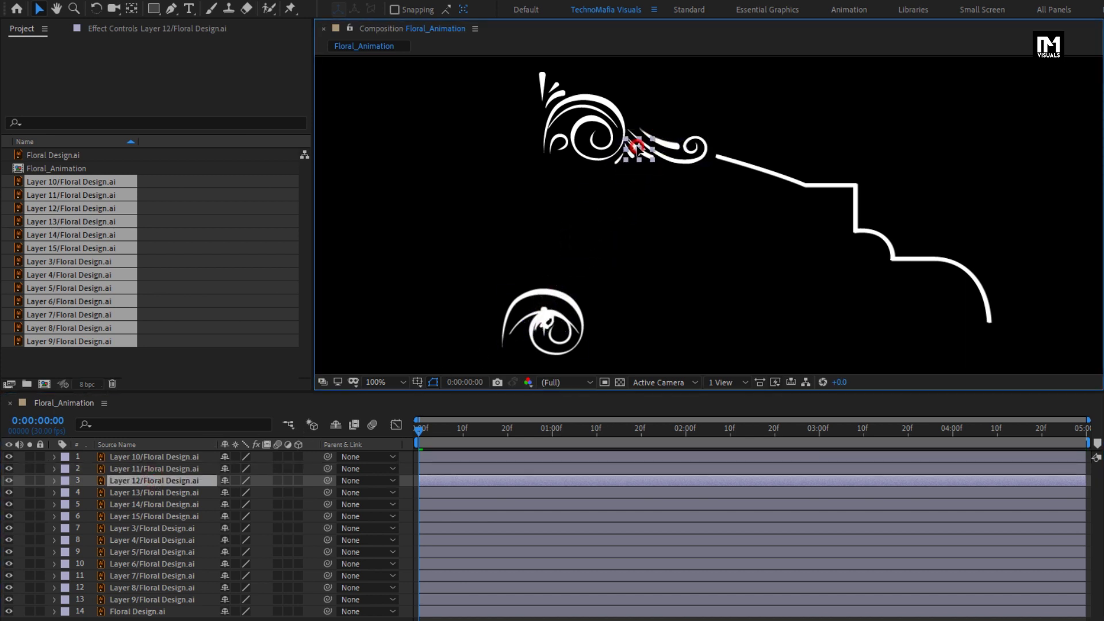
pyautogui.click(189, 493)
pyautogui.moveTo(544, 325); pyautogui.dragTo(588, 232)
pyautogui.moveTo(630, 151); pyautogui.dragTo(631, 150)
pyautogui.click(172, 506)
pyautogui.moveTo(543, 325); pyautogui.dragTo(624, 210)
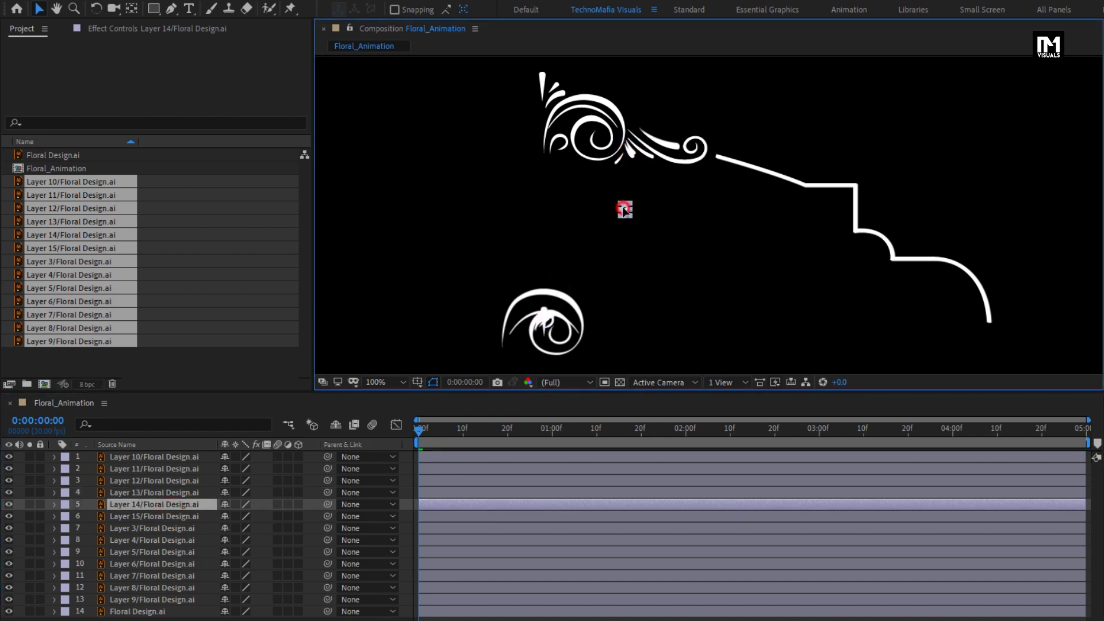
pyautogui.moveTo(618, 158); pyautogui.dragTo(618, 158)
# Step: Delete the Layer 15 item from the Floral_Animation timeline
pyautogui.click(170, 517)
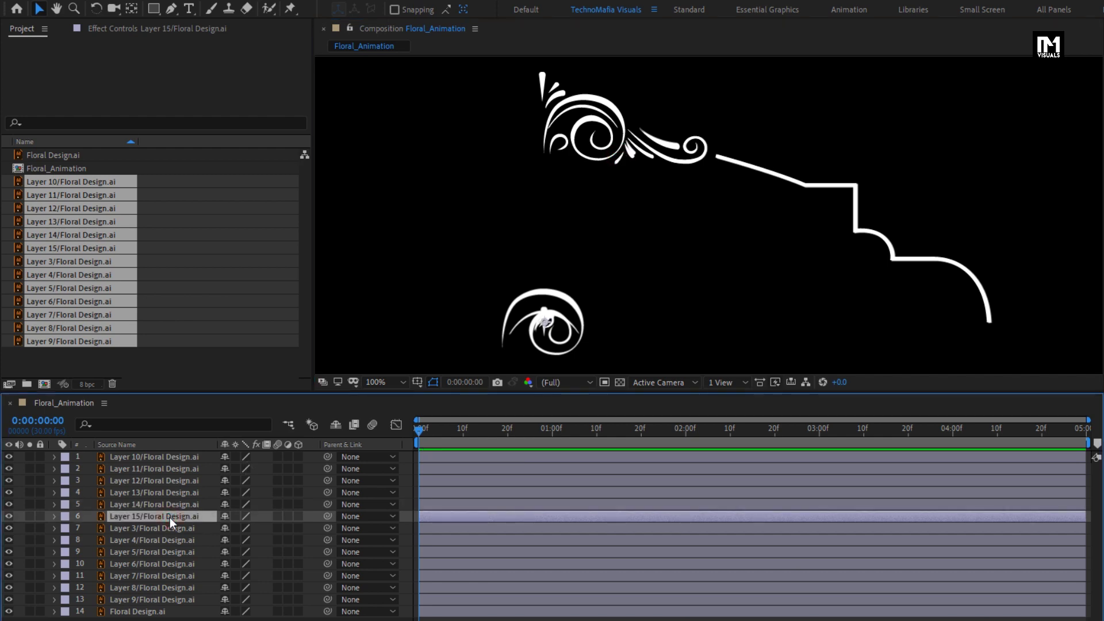
pyautogui.click(152, 518)
pyautogui.press('Delete')
pyautogui.click(152, 517)
# Step: Move the Layer 4 swirl and the Layer 5 arc onto the matching large scroll of the complete design
pyautogui.click(168, 528)
pyautogui.moveTo(558, 306); pyautogui.dragTo(585, 99)
pyautogui.click(153, 539)
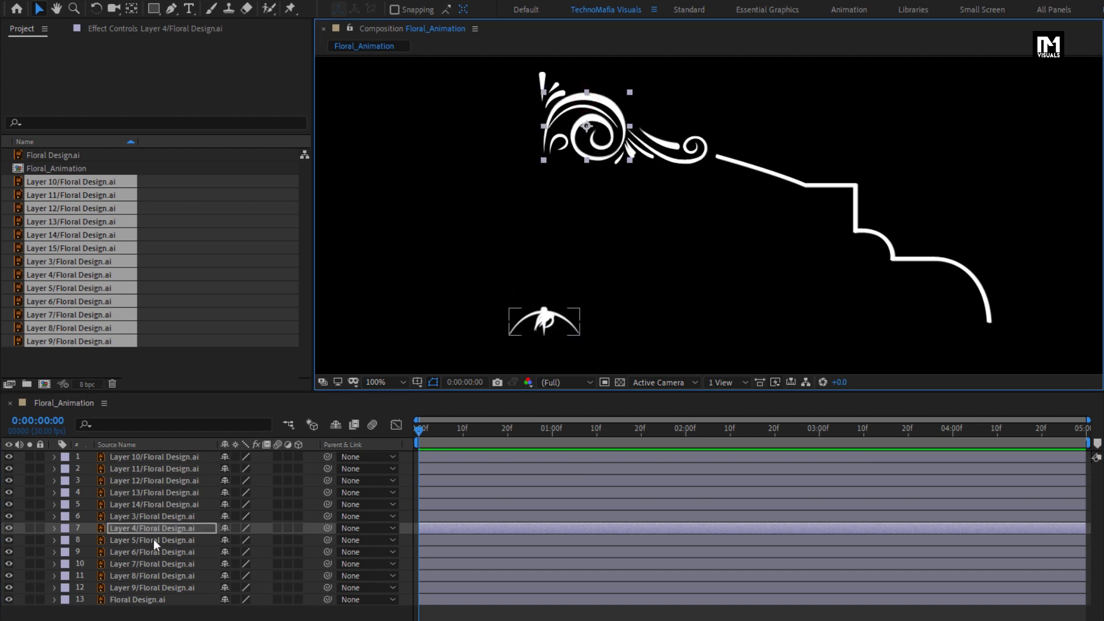
pyautogui.moveTo(569, 327); pyautogui.dragTo(594, 126)
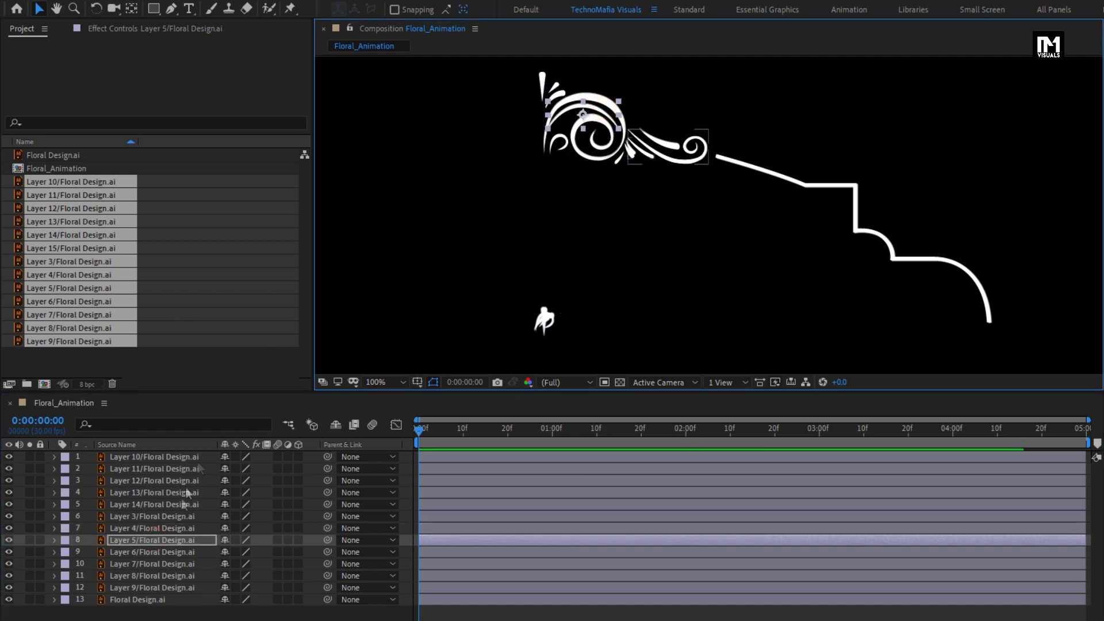
# Step: Move the Layer 6 small curl and the Layer 7, Layer 8 and Layer 9 drops onto their matching parts around the large scroll
pyautogui.click(167, 552)
pyautogui.moveTo(544, 322); pyautogui.dragTo(558, 143)
pyautogui.click(133, 562)
pyautogui.moveTo(544, 319); pyautogui.dragTo(542, 95)
pyautogui.click(167, 576)
pyautogui.moveTo(543, 318); pyautogui.dragTo(561, 94)
pyautogui.click(195, 588)
pyautogui.moveTo(543, 318); pyautogui.dragTo(544, 86)
# Step: Check Layers 10 to 13 up close and nudge the Layer 13 petal exactly onto its counterpart
pyautogui.scroll(4, 557, 184)
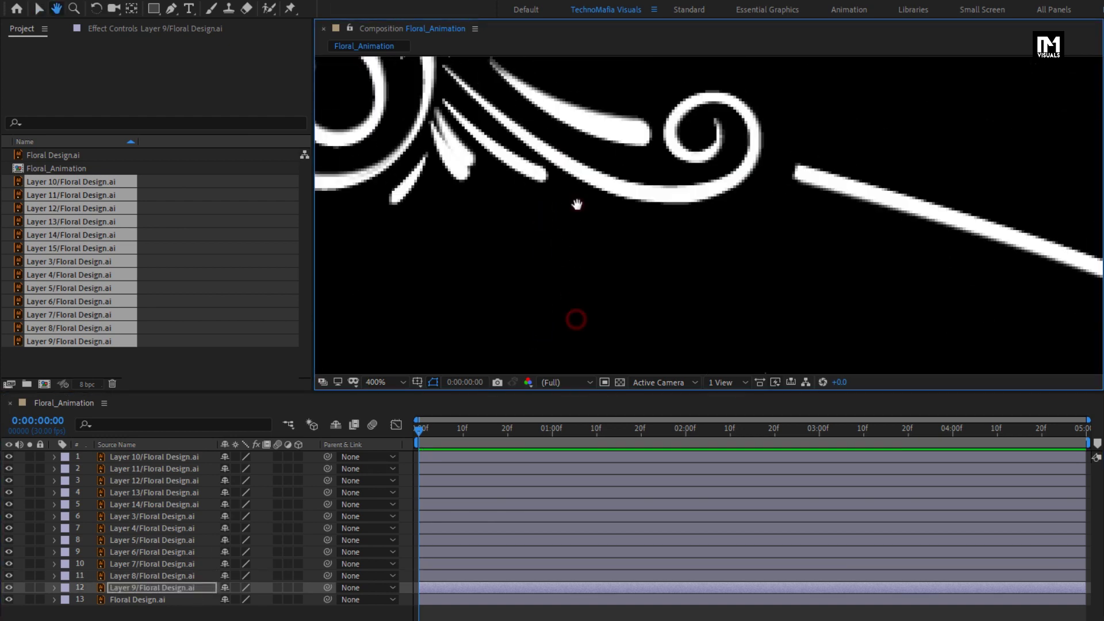
pyautogui.click(661, 261)
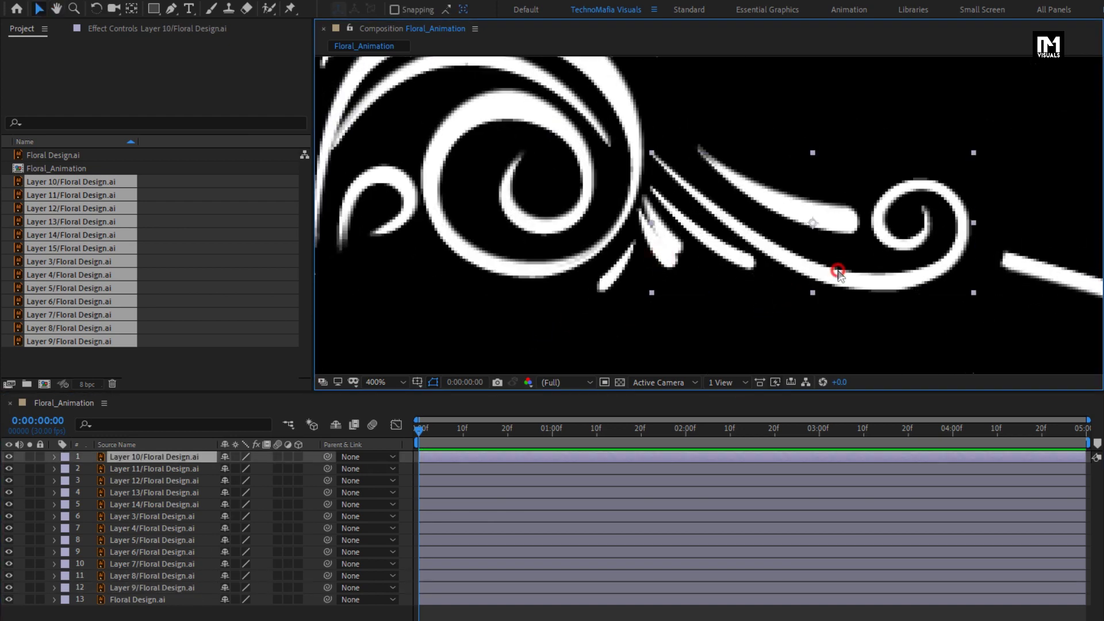
pyautogui.click(149, 468)
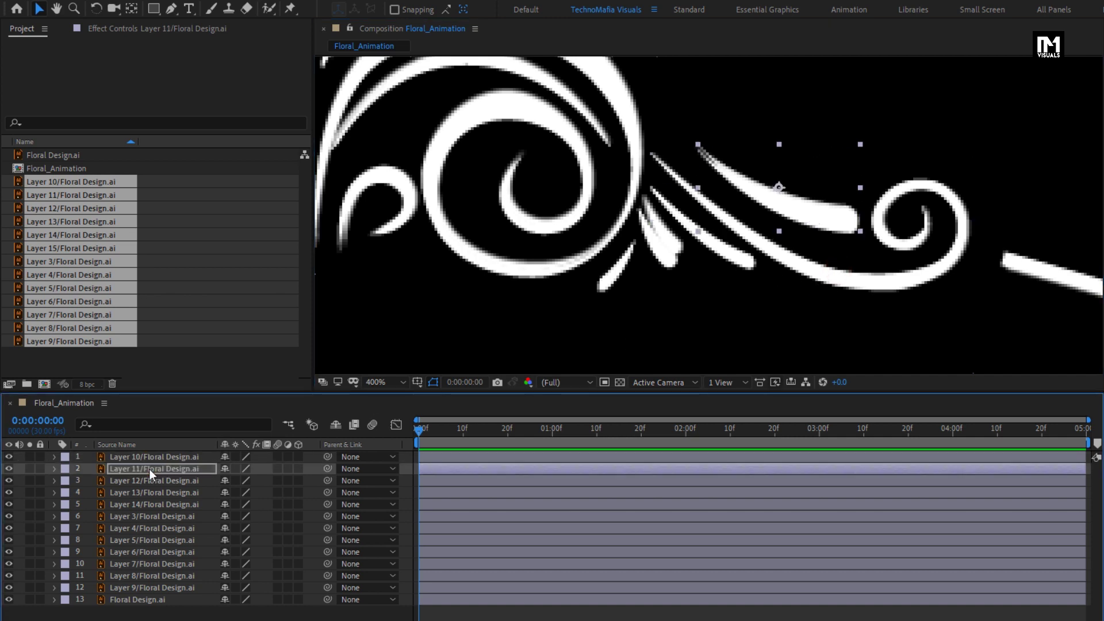
pyautogui.click(147, 482)
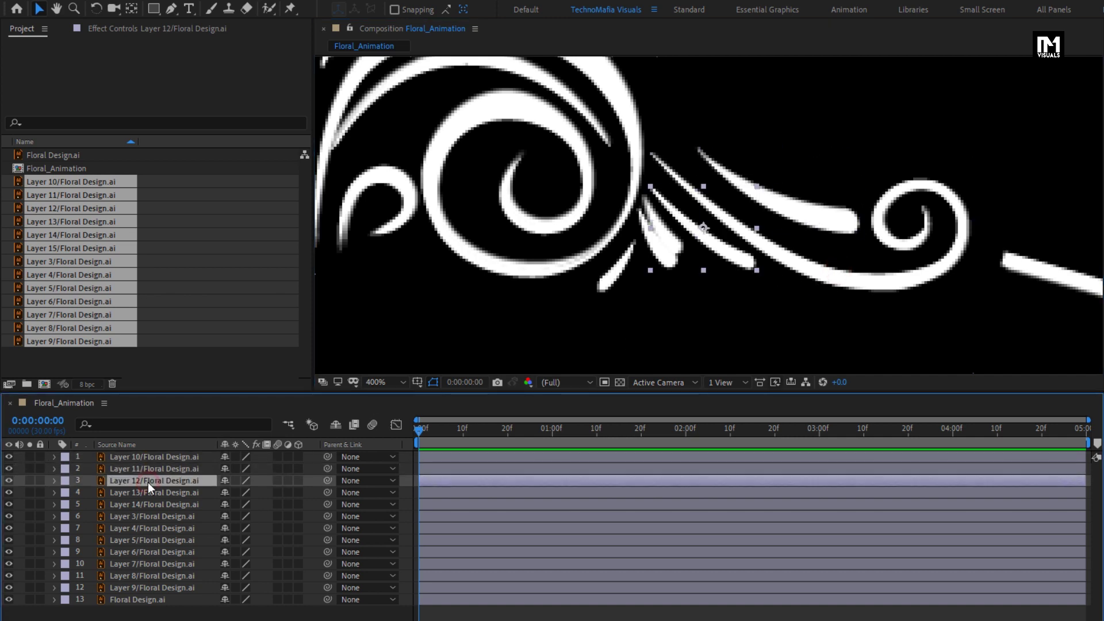
pyautogui.click(147, 492)
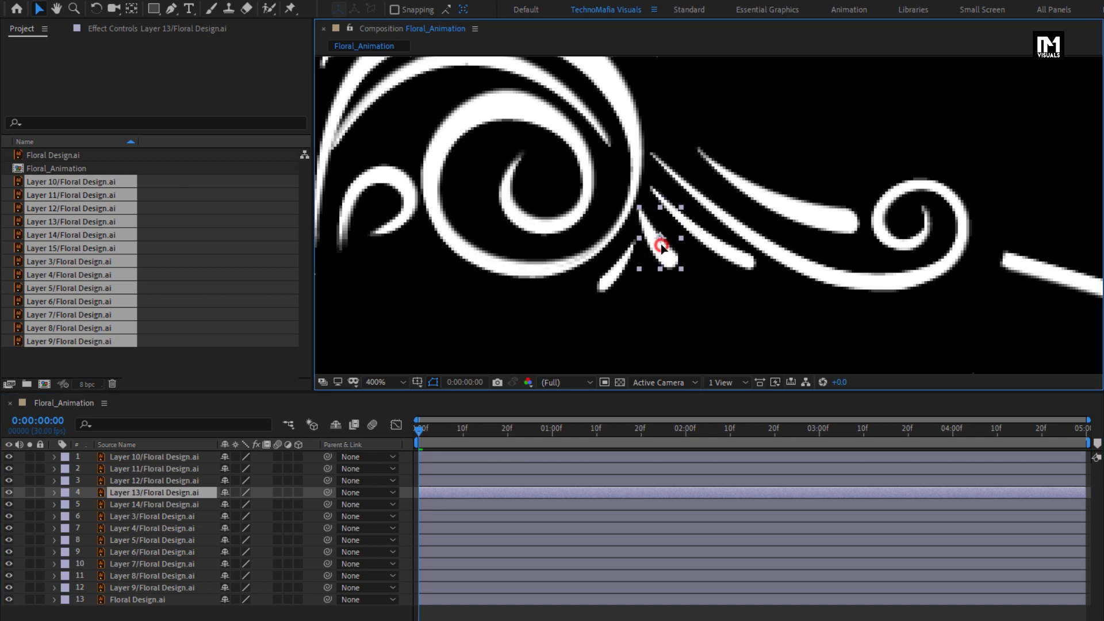
# Step: Check the pieces around the large scroll and shift the Layer 7 drop exactly onto its counterpart
pyautogui.moveTo(395, 197); pyautogui.dragTo(555, 297)
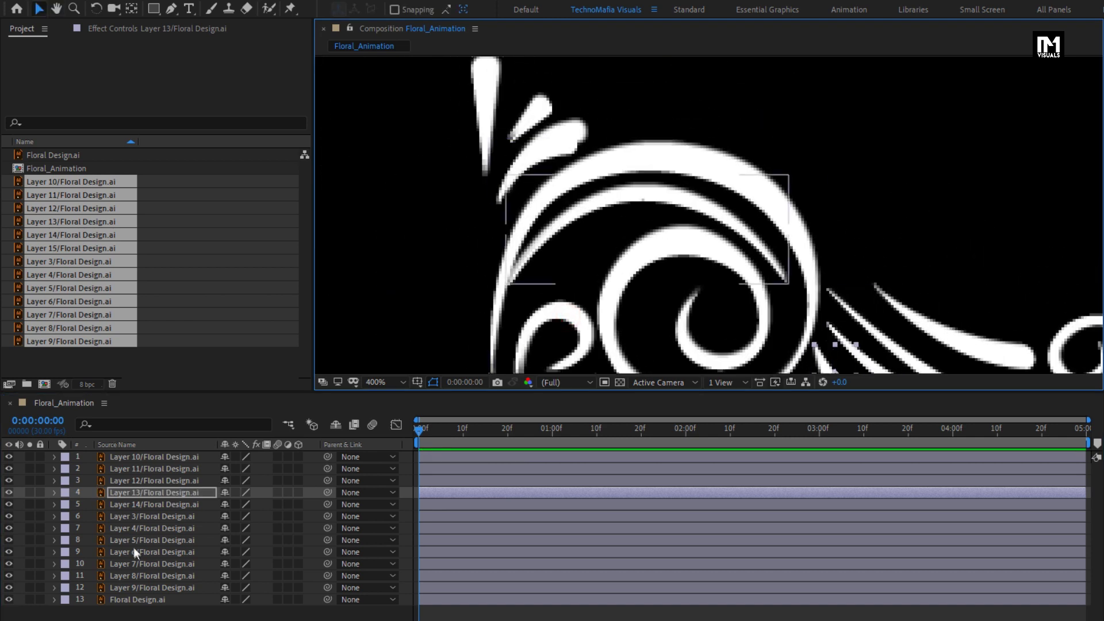
pyautogui.click(147, 552)
pyautogui.click(152, 576)
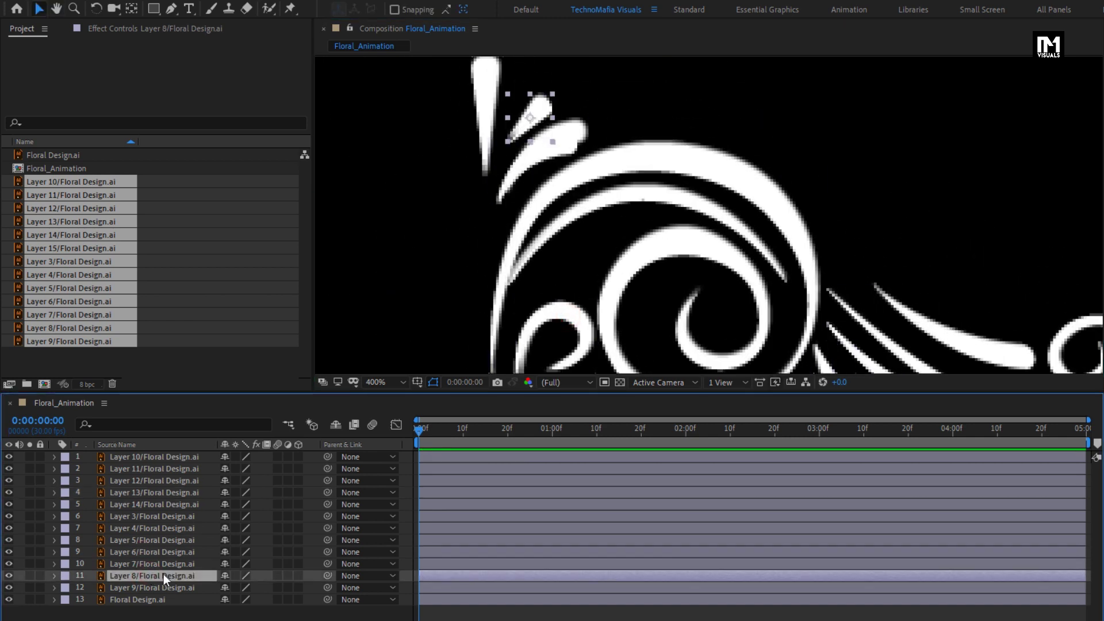
pyautogui.click(525, 167)
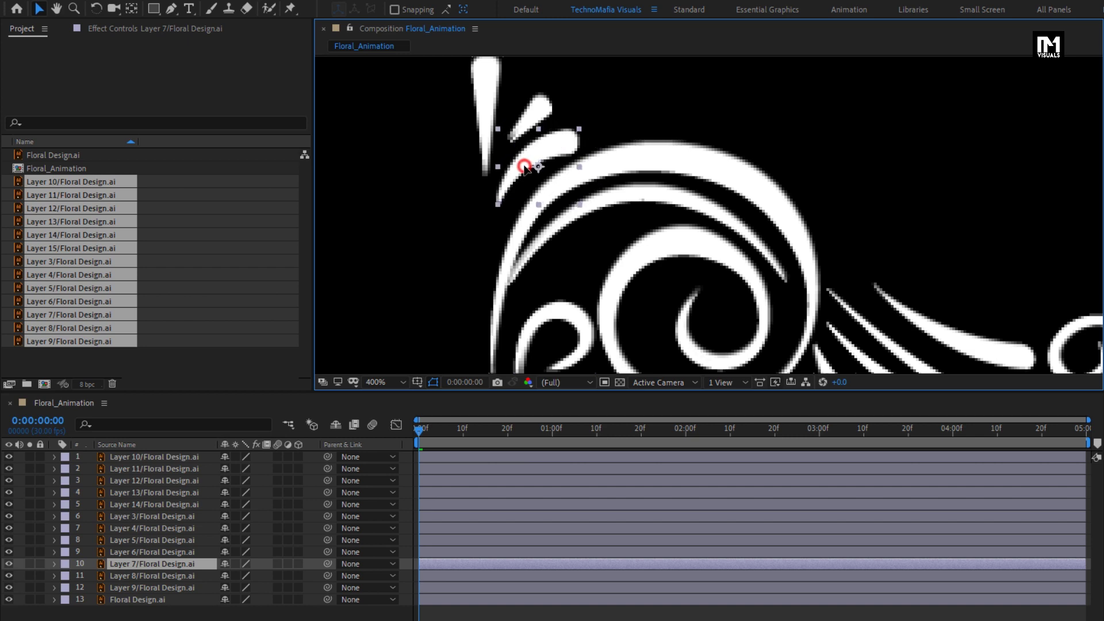
pyautogui.press(',')
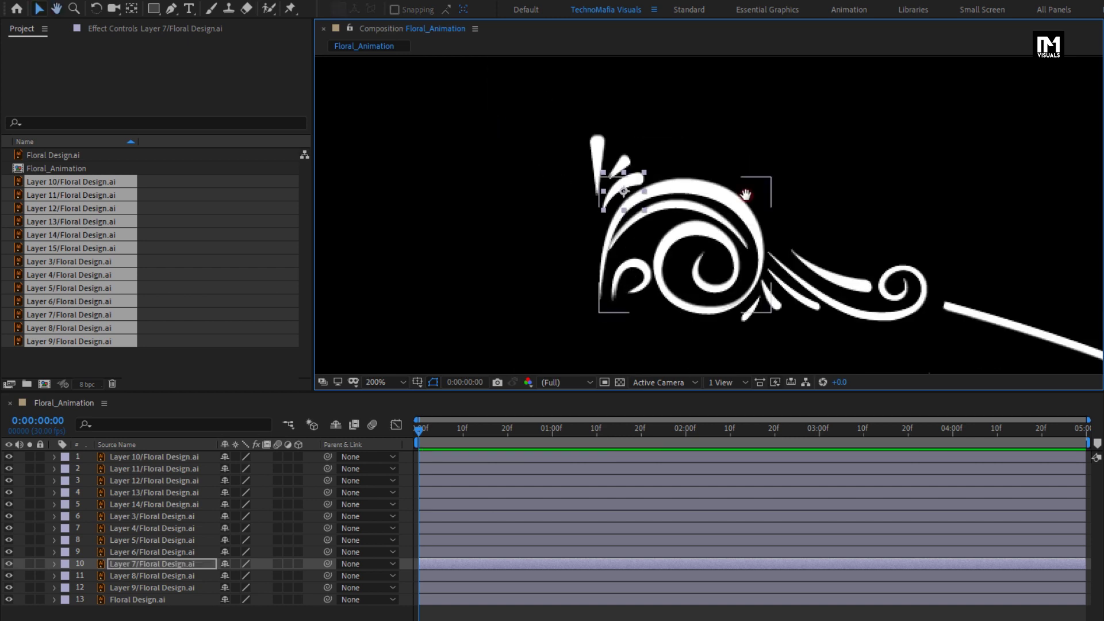
# Step: Examine the alignment of the separate layers along the stepped line and across the whole ornament
pyautogui.press('h')
pyautogui.moveTo(746, 195); pyautogui.dragTo(555, 87)
pyautogui.moveTo(788, 172); pyautogui.dragTo(677, 106)
pyautogui.moveTo(916, 182); pyautogui.dragTo(799, 134)
pyautogui.press('v')
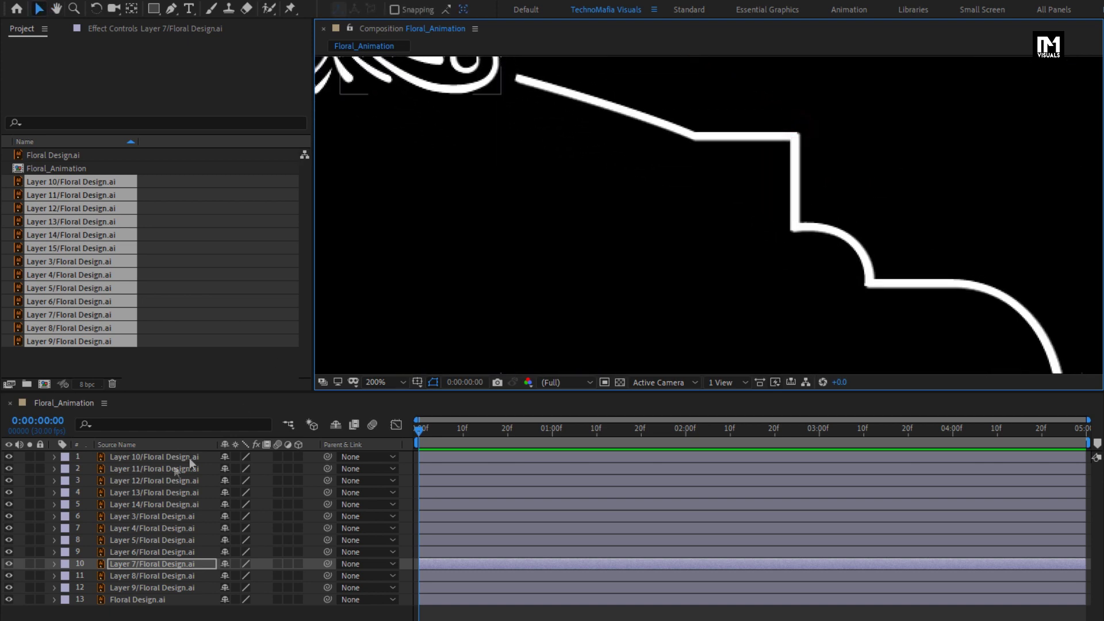
pyautogui.click(149, 458)
pyautogui.press(',')
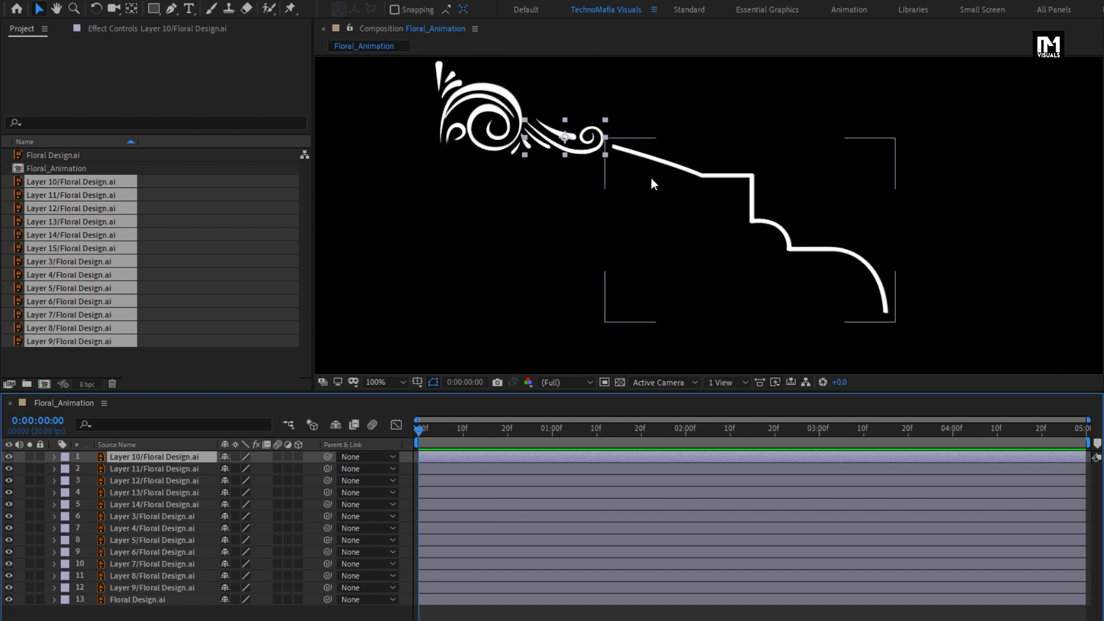
pyautogui.moveTo(576, 162); pyautogui.dragTo(646, 193)
pyautogui.press(',')
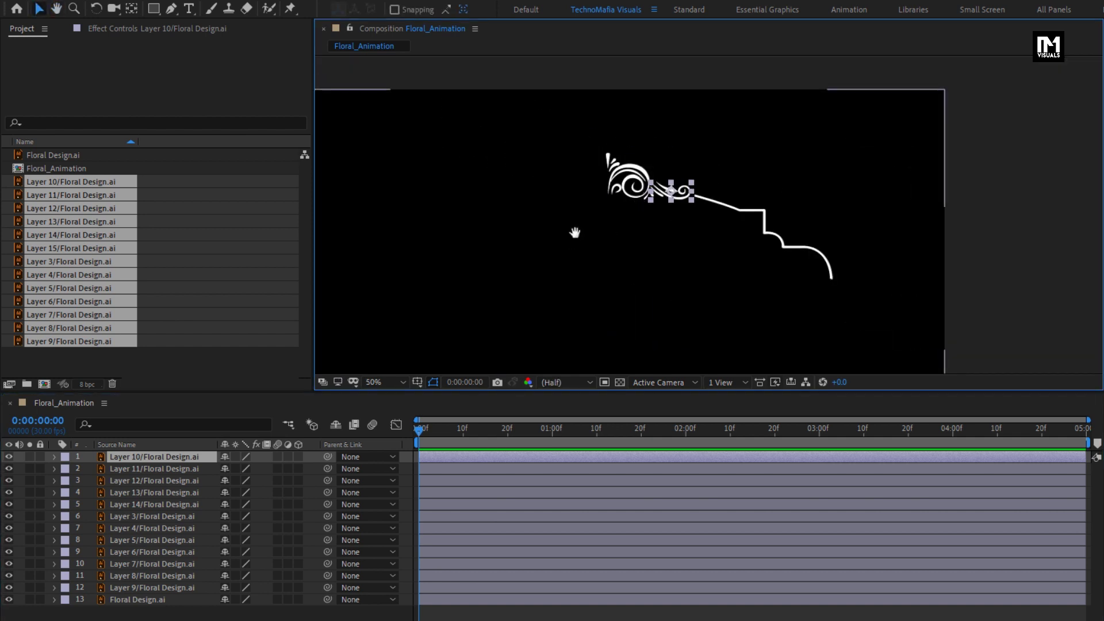
pyautogui.moveTo(574, 234); pyautogui.dragTo(675, 177)
pyautogui.click(383, 383)
pyautogui.click(385, 414)
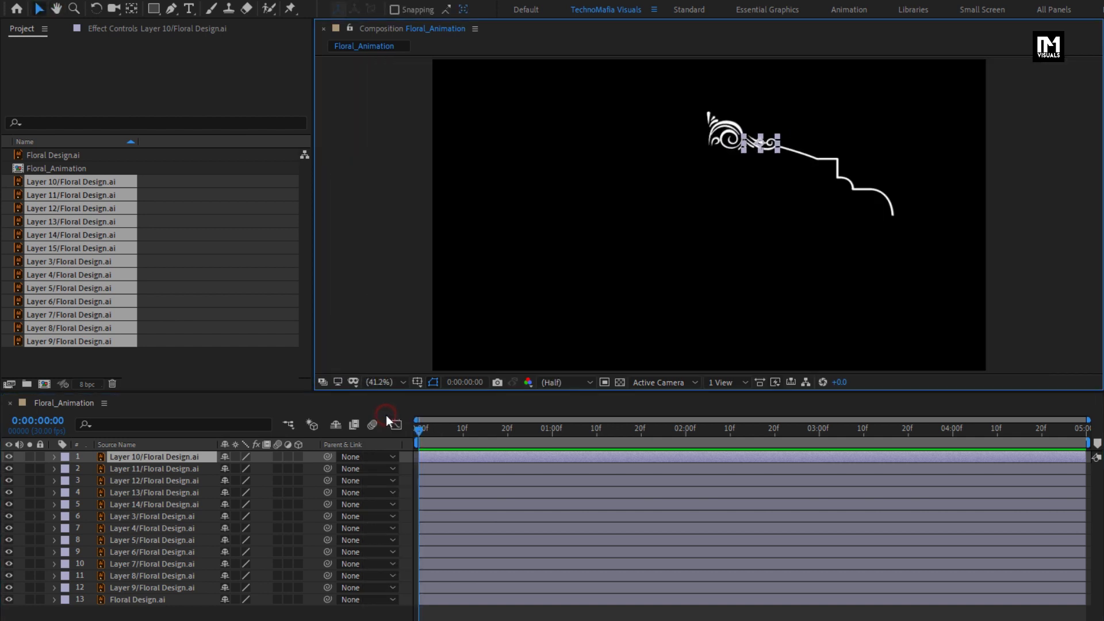
# Step: Compare the ornament with the complete Floral Design.ai layer hidden and shown, and delete that layer from the timeline
pyautogui.click(137, 601)
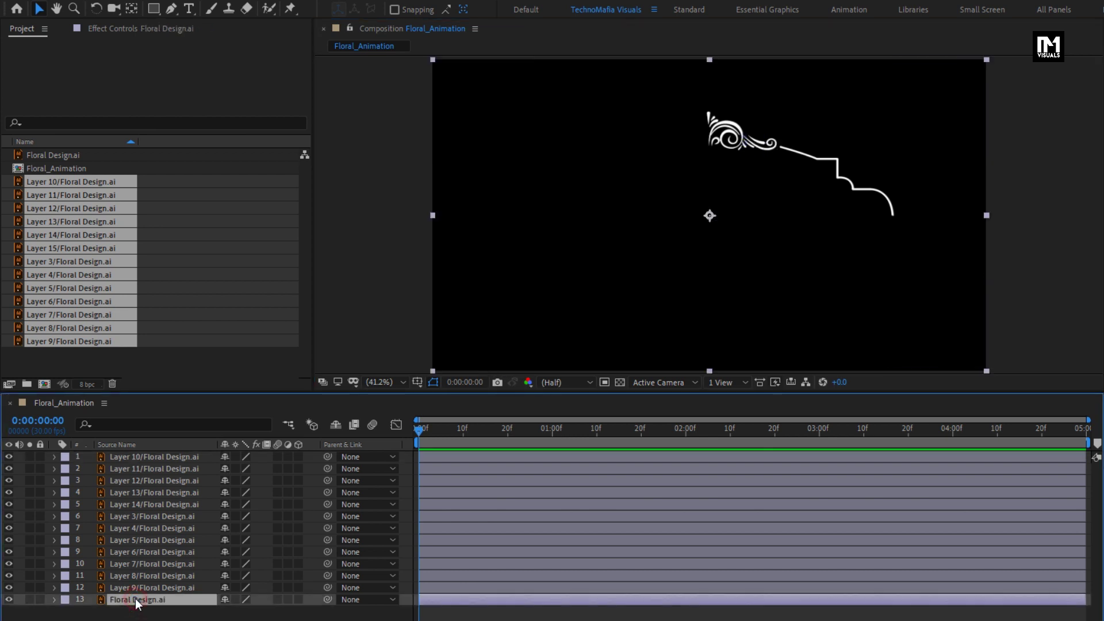
pyautogui.click(8, 599)
pyautogui.click(9, 600)
pyautogui.press('Delete')
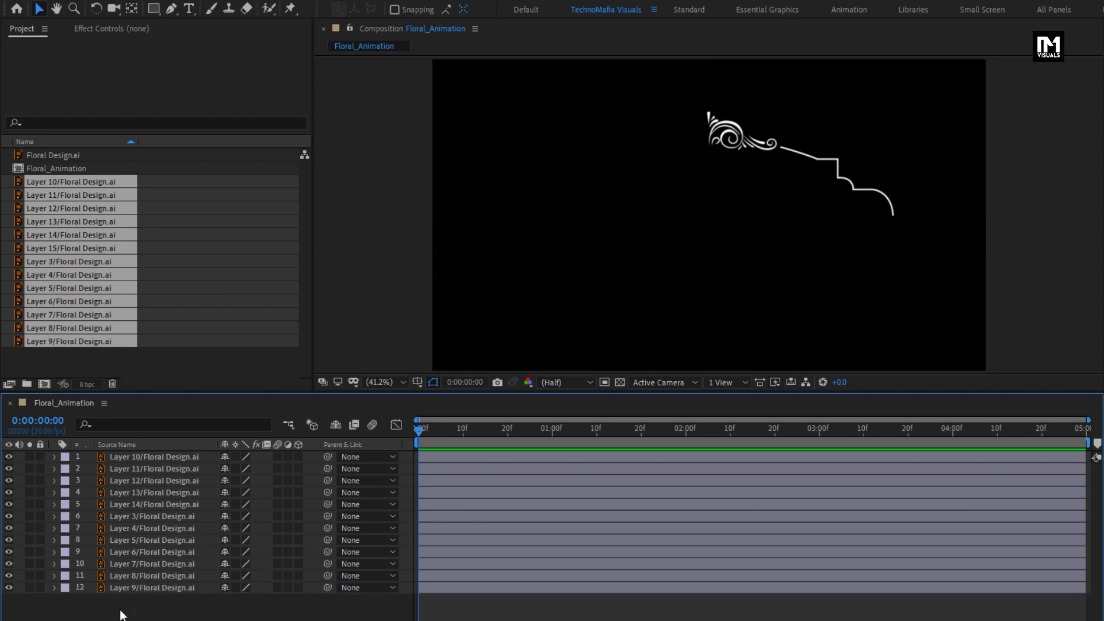
# Step: Trace an open mask path with the Pen tool on Layer 10, from the stem's thin tip around to the centre of its curl
pyautogui.click(137, 458)
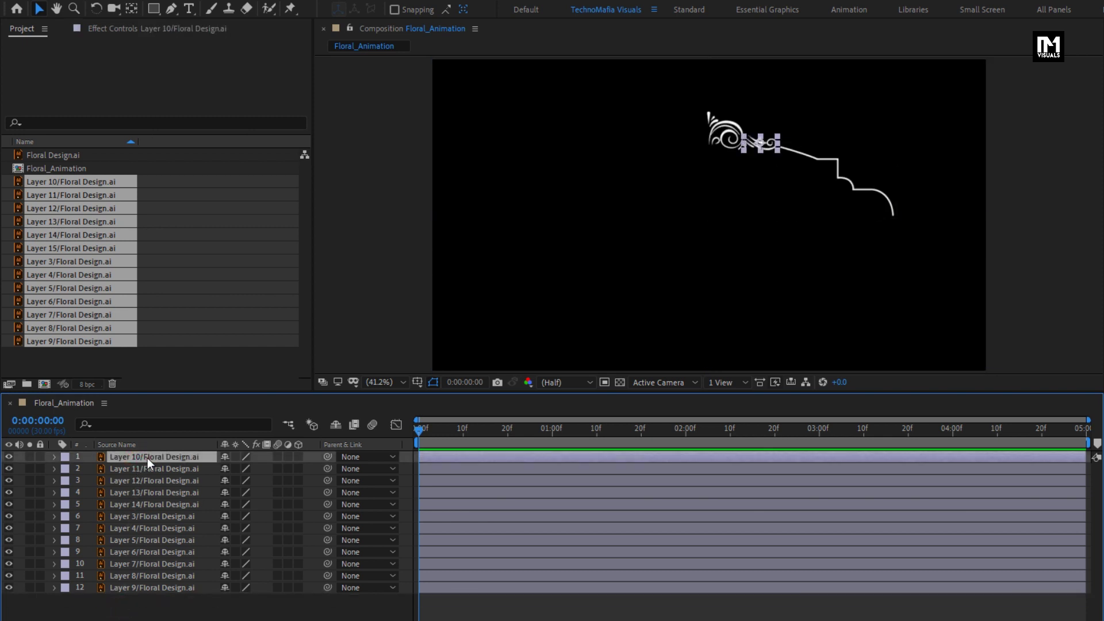
pyautogui.moveTo(778, 143); pyautogui.dragTo(779, 141)
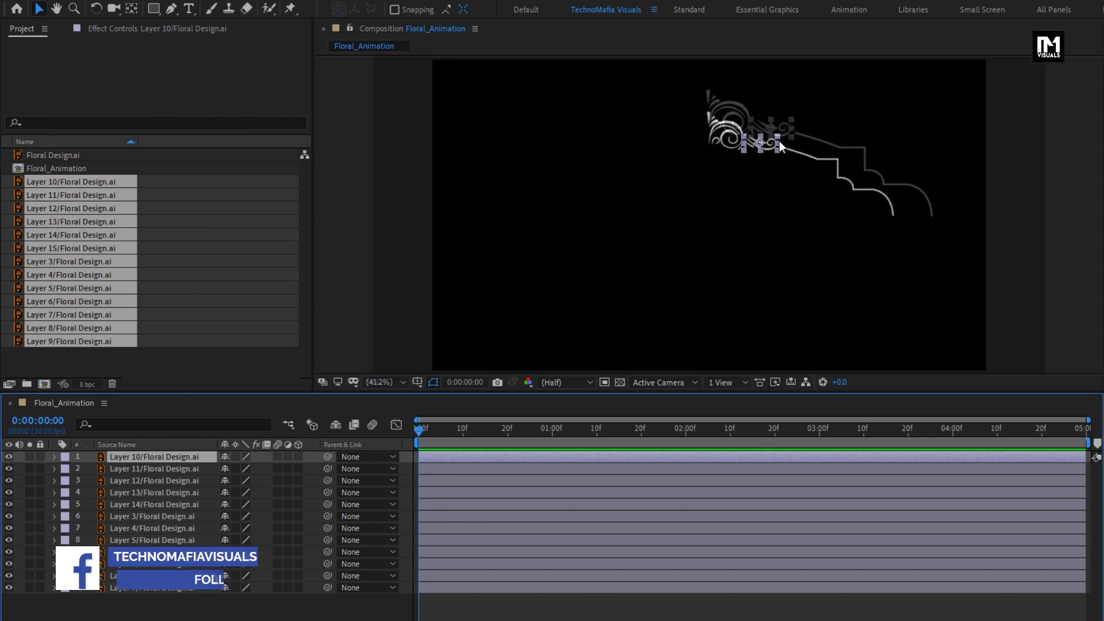
pyautogui.scroll(5, 779, 140)
pyautogui.moveTo(795, 269); pyautogui.dragTo(552, 227)
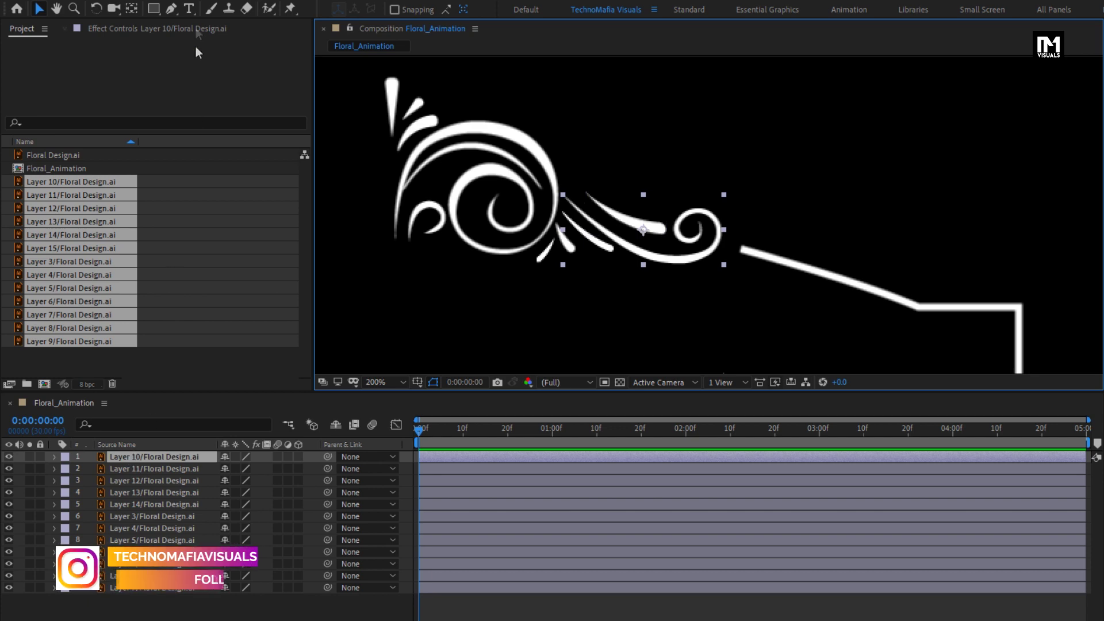
pyautogui.click(171, 12)
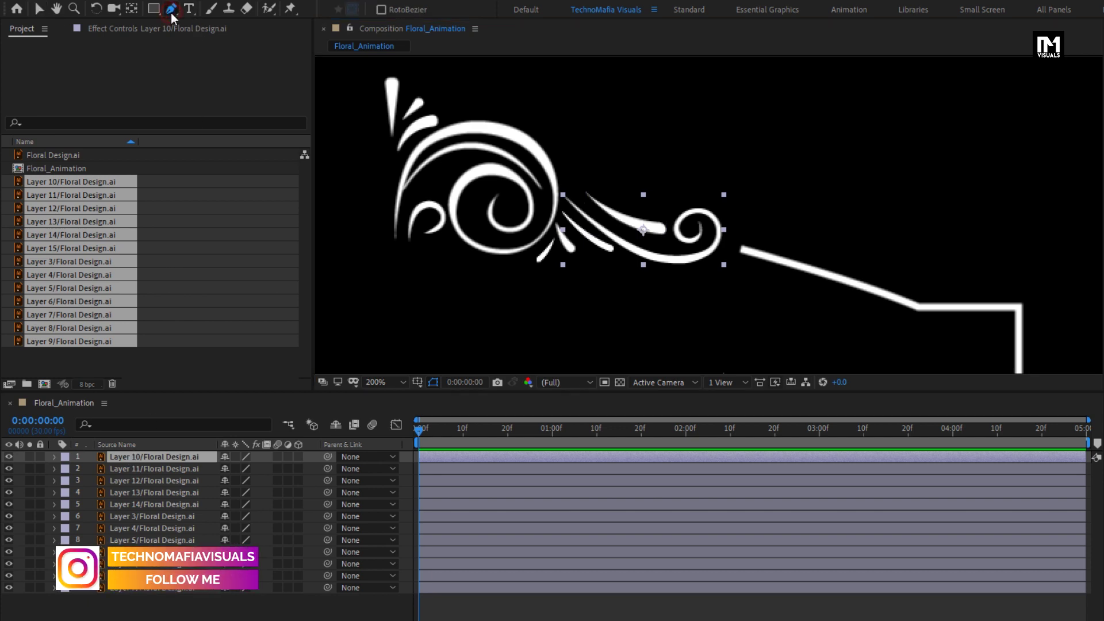
pyautogui.click(568, 201)
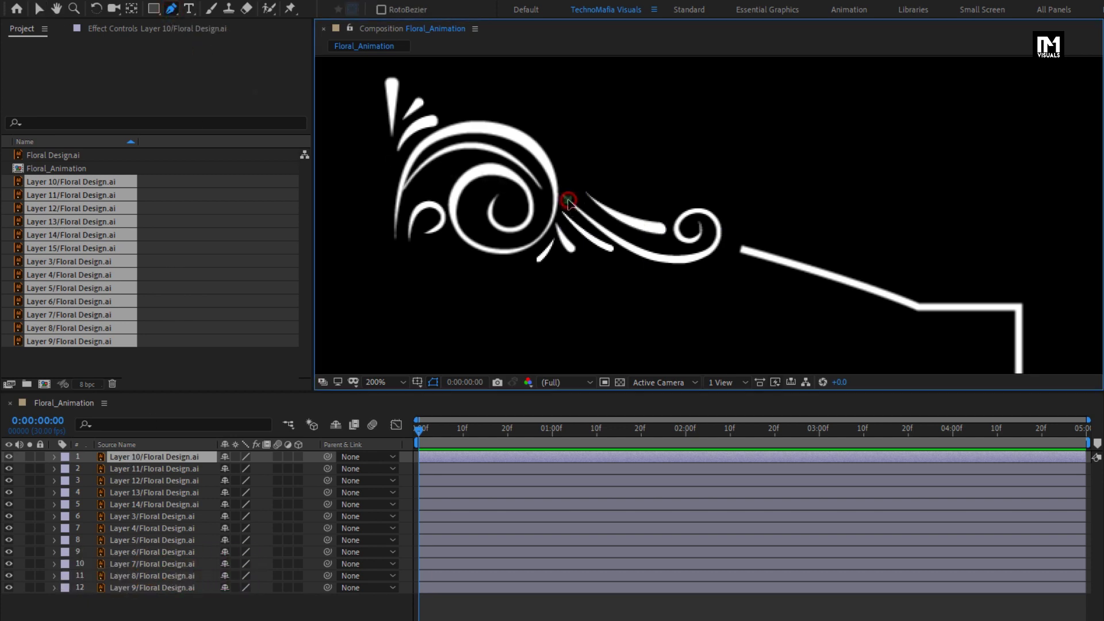
pyautogui.click(593, 223)
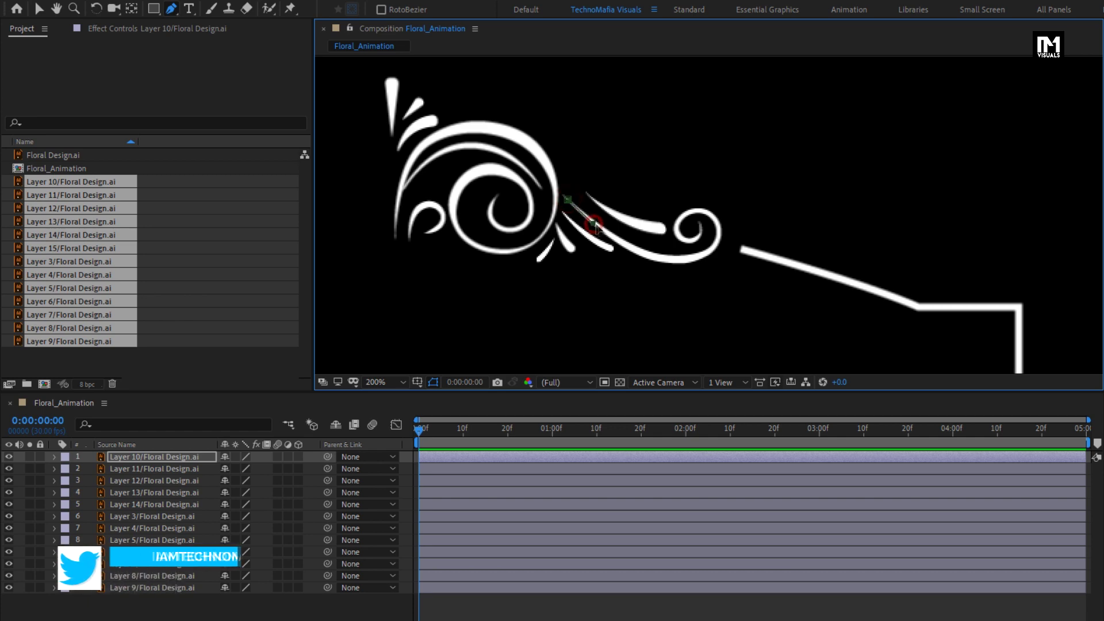
pyautogui.click(628, 244)
pyautogui.click(645, 253)
pyautogui.click(711, 249)
pyautogui.click(719, 233)
pyautogui.click(714, 218)
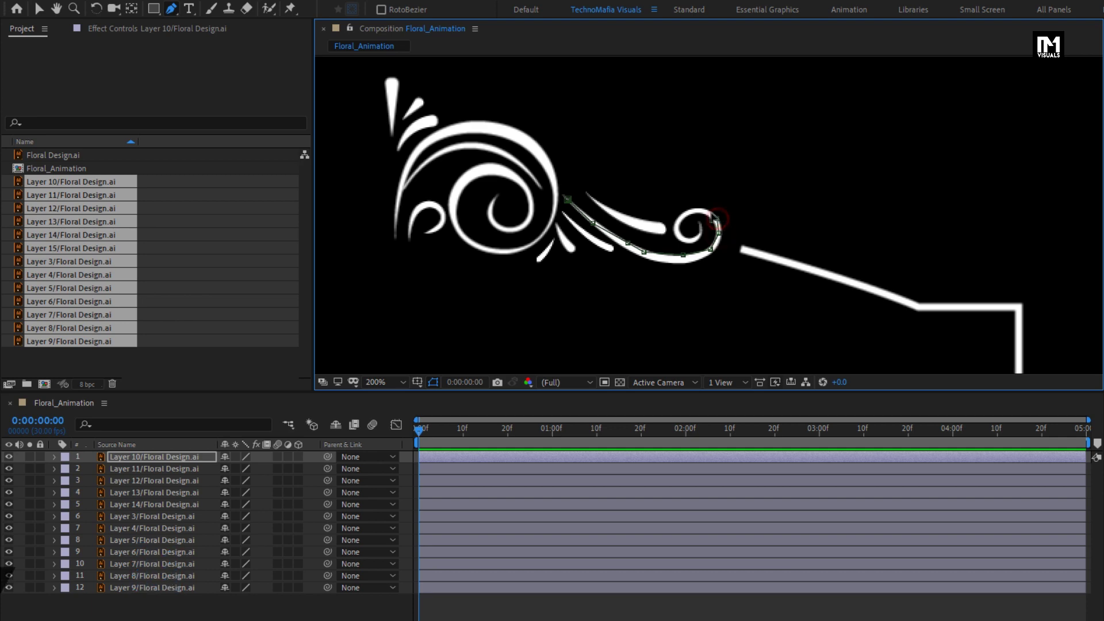
pyautogui.click(708, 212)
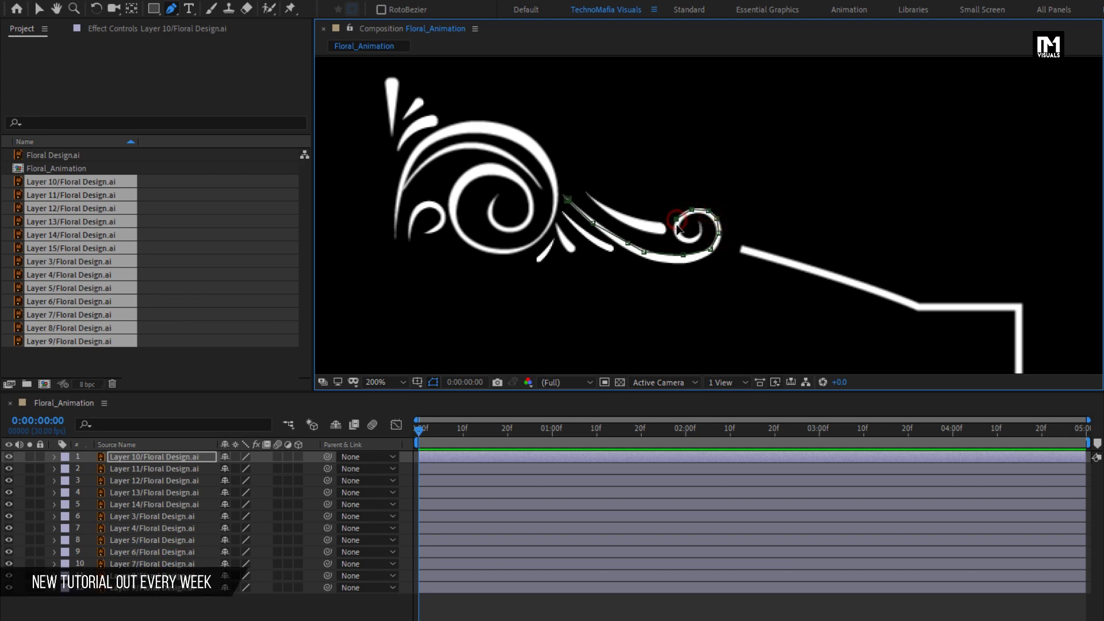
pyautogui.click(686, 244)
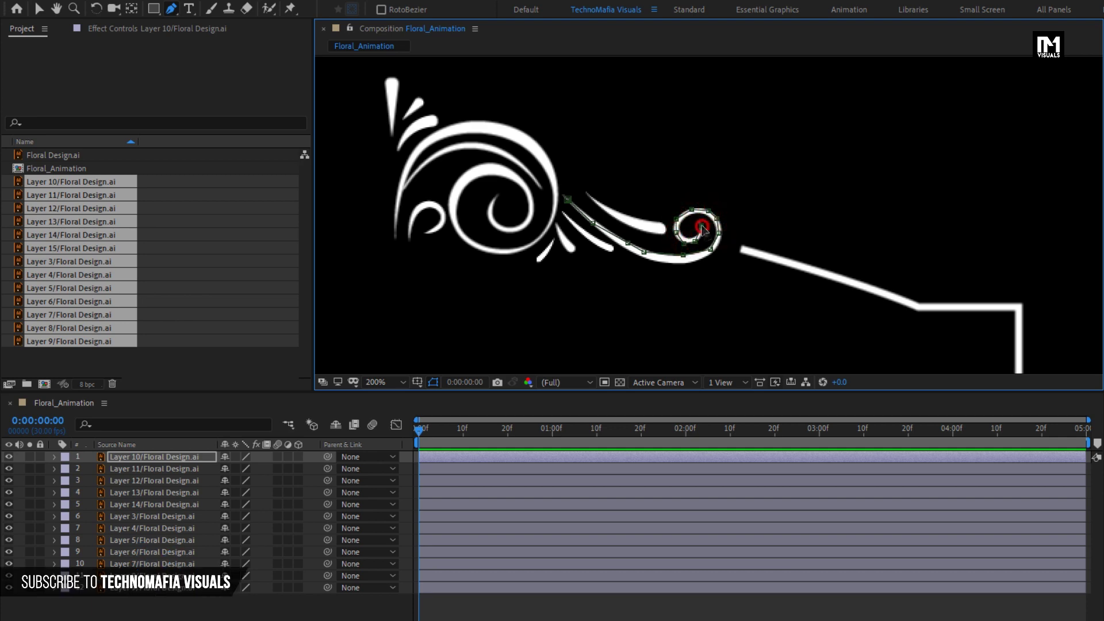
# Step: Adjust the lower points of the Layer 10 mask path so that it follows the middle of the stem
pyautogui.click(685, 265)
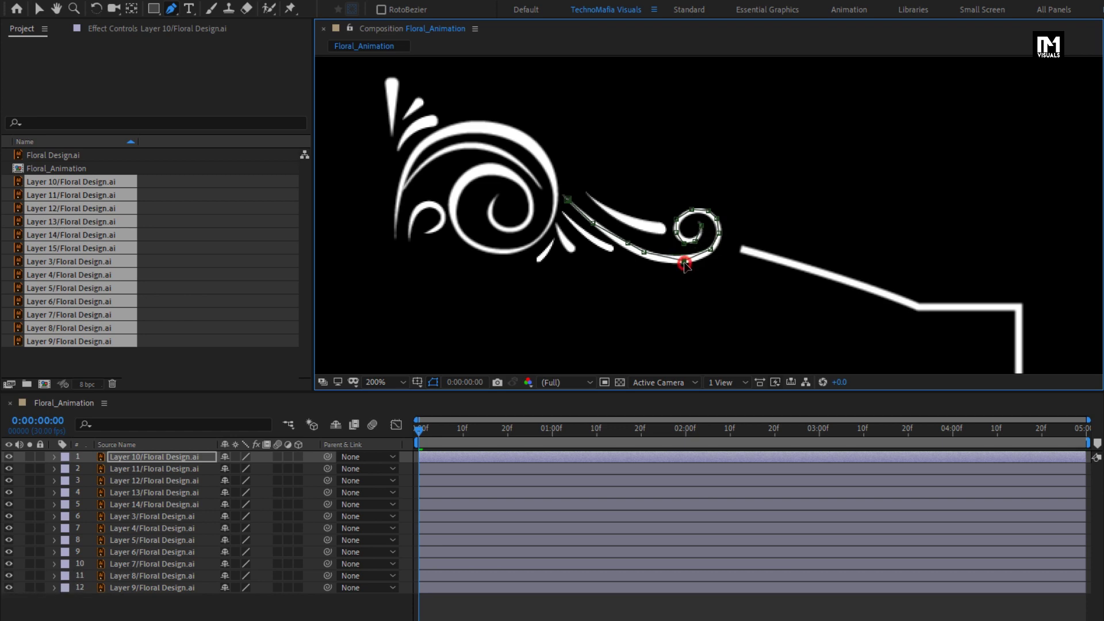
pyautogui.click(646, 257)
pyautogui.click(627, 245)
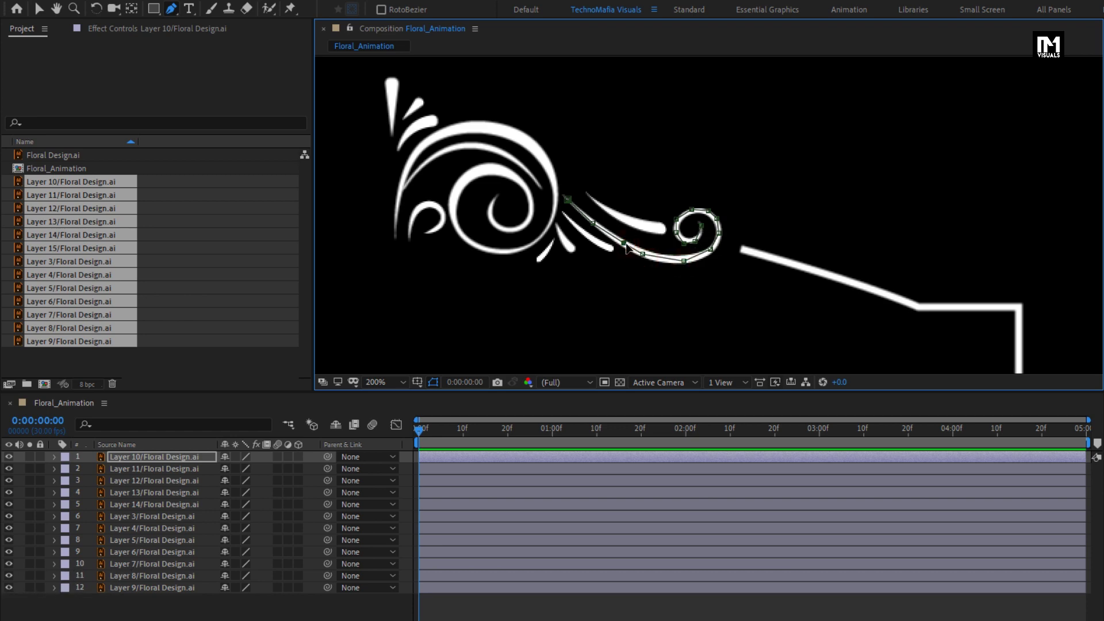
# Step: Find the Generate effect Stroke and apply it to the masked Layer 10 curl
pyautogui.click(183, 458)
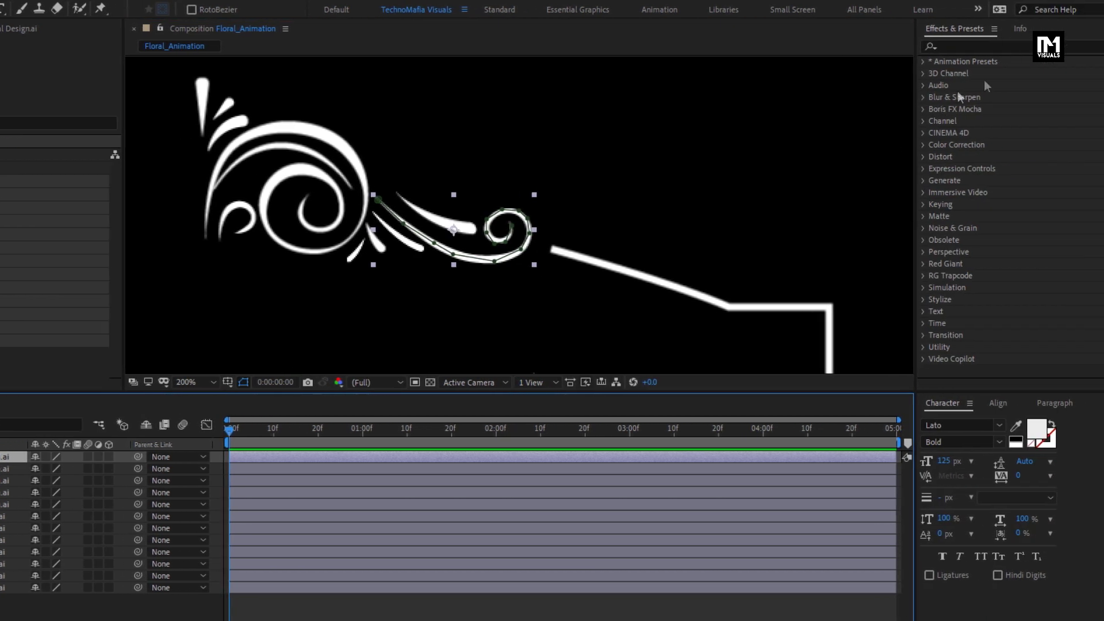
pyautogui.click(960, 47)
pyautogui.write('stroke')
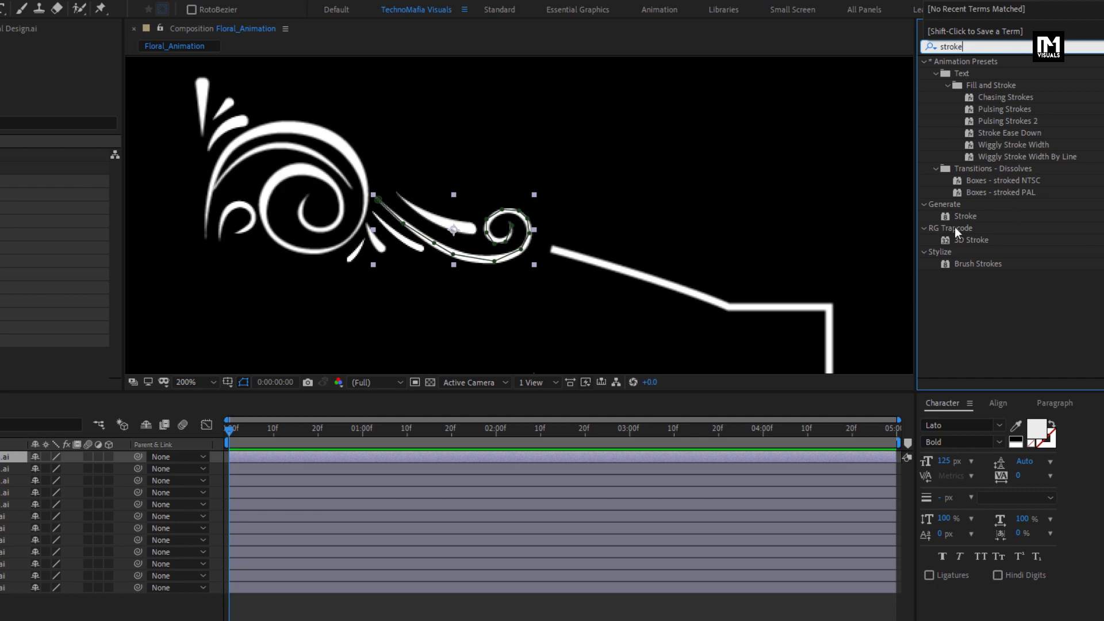
pyautogui.click(963, 220)
pyautogui.moveTo(963, 220)
pyautogui.mouseDown()
pyautogui.moveTo(530, 270)
pyautogui.moveTo(480, 262)
pyautogui.mouseUp()
pyautogui.scroll(2, 509, 233)
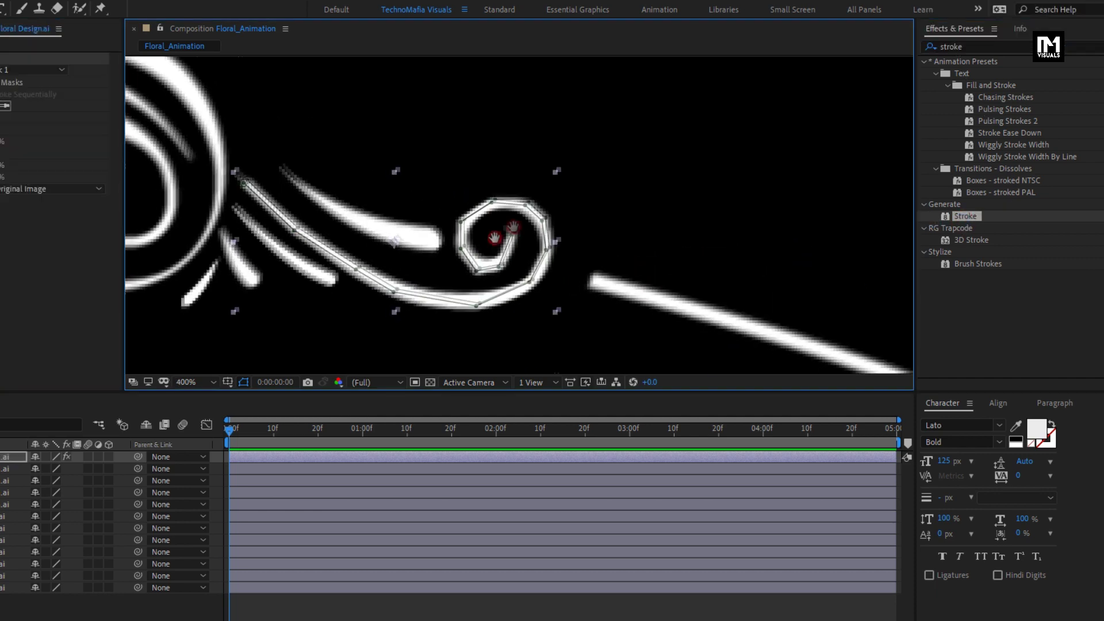
pyautogui.moveTo(513, 227); pyautogui.dragTo(575, 173)
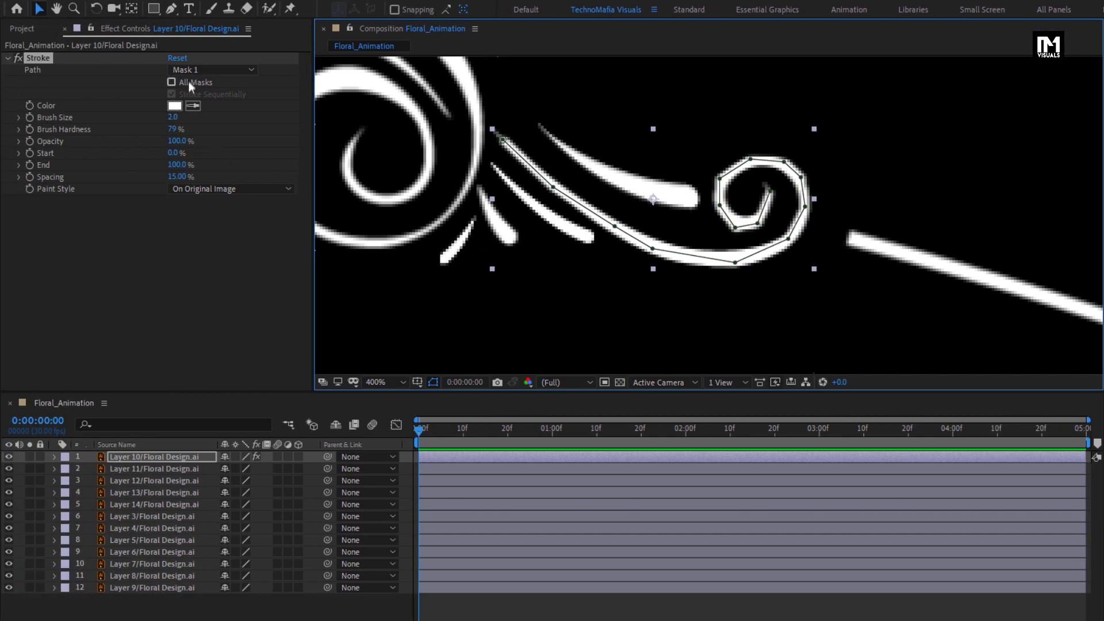
# Step: Set the Layer 10 Stroke effect's Brush Size to 8 and Brush Hardness to 80%
pyautogui.click(171, 118)
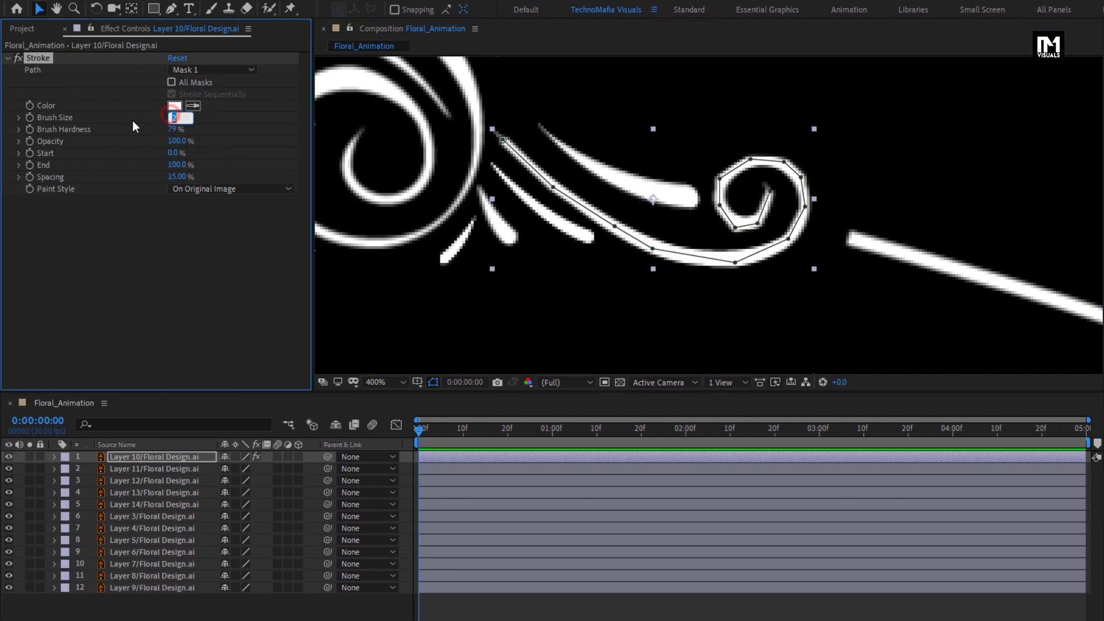
pyautogui.write('8')
pyautogui.press('Return')
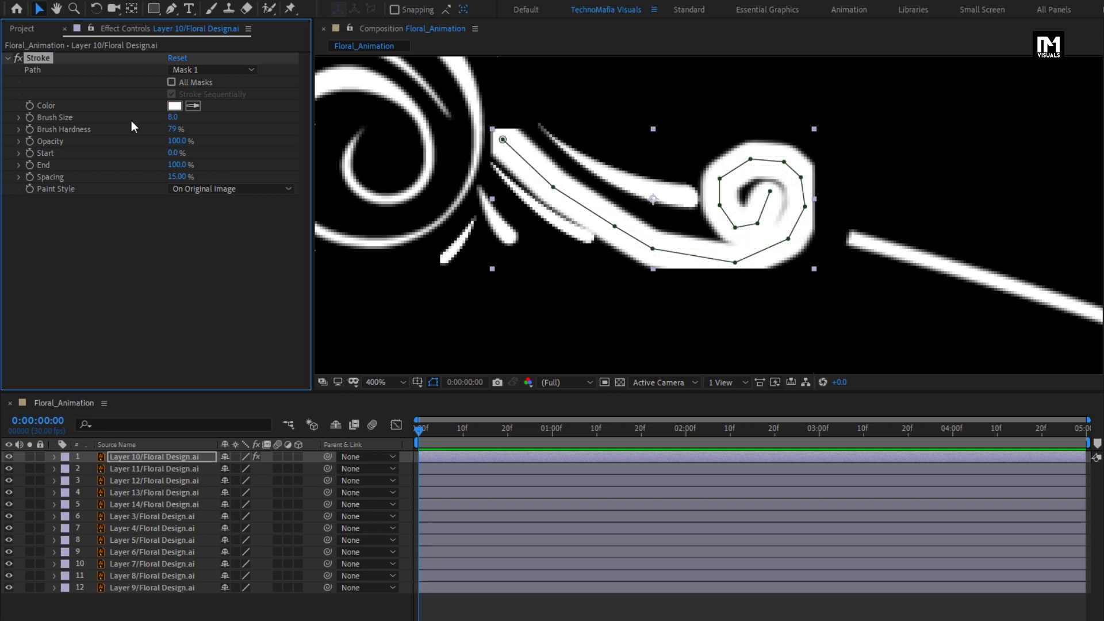
pyautogui.click(174, 129)
pyautogui.write('80')
pyautogui.press('Return')
# Step: Keyframe the Layer 10 Stroke End at 100% at 0:00:01:20 and at 0% at 0:00:00:00
pyautogui.moveTo(419, 430); pyautogui.dragTo(635, 437)
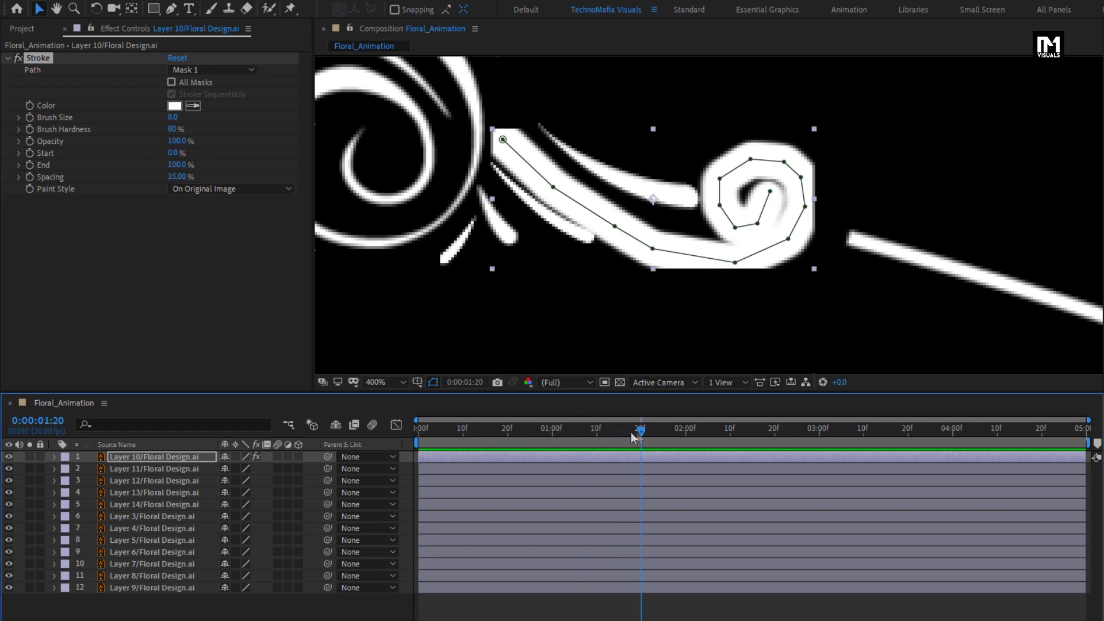
pyautogui.click(31, 166)
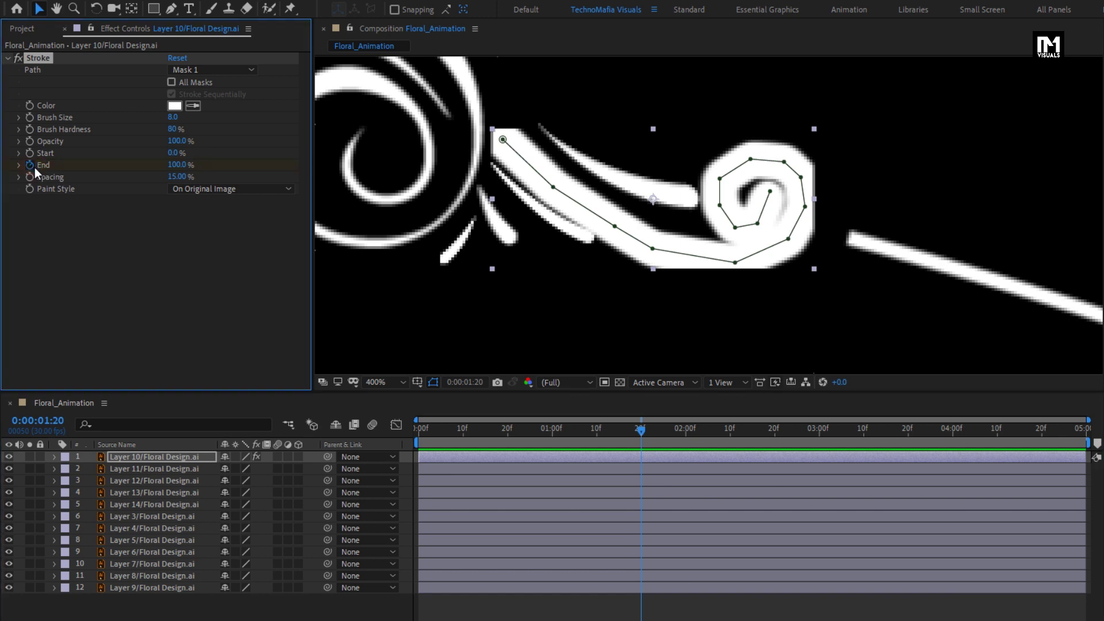
pyautogui.click(417, 433)
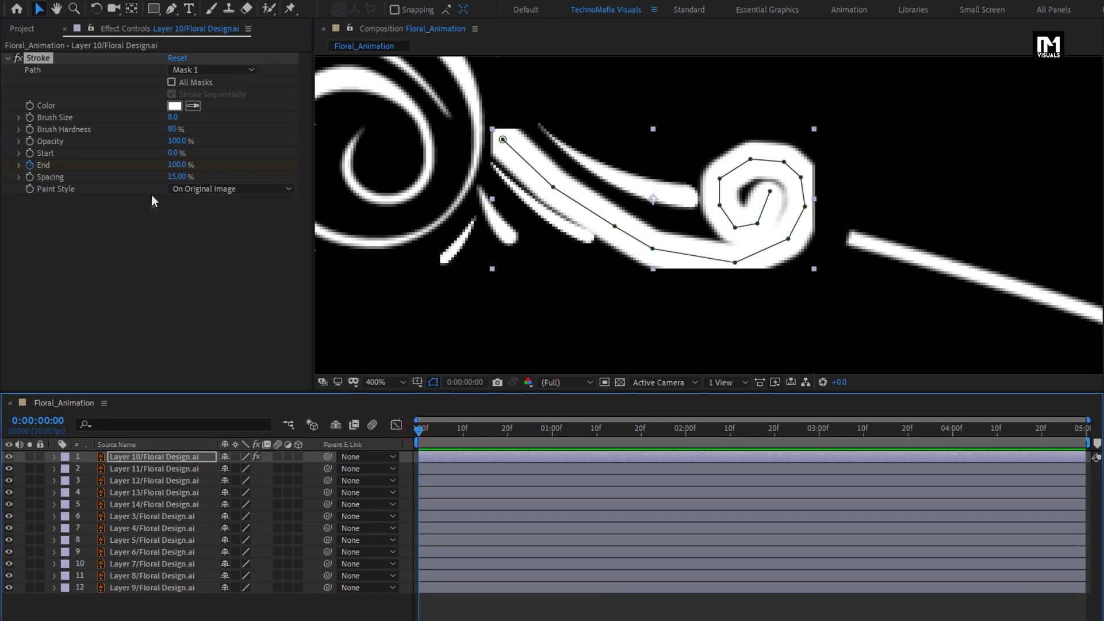
pyautogui.moveTo(173, 166); pyautogui.dragTo(81, 167)
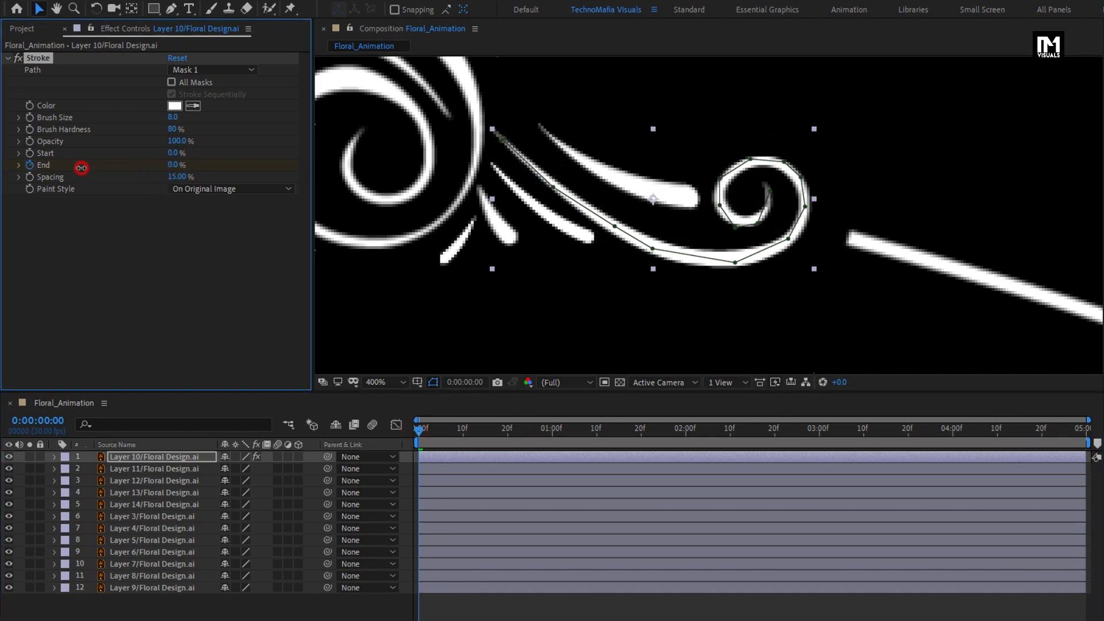
# Step: Set the Stroke Paint Style to Reveal Original Image and scrub the timeline to preview the curl's reveal
pyautogui.click(192, 189)
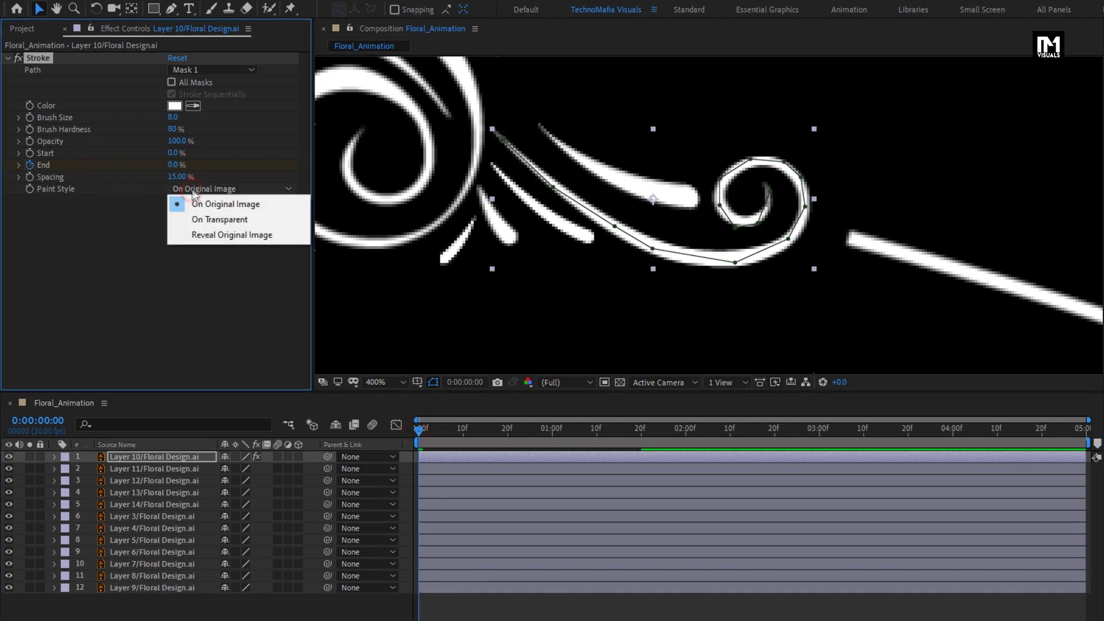
pyautogui.click(220, 234)
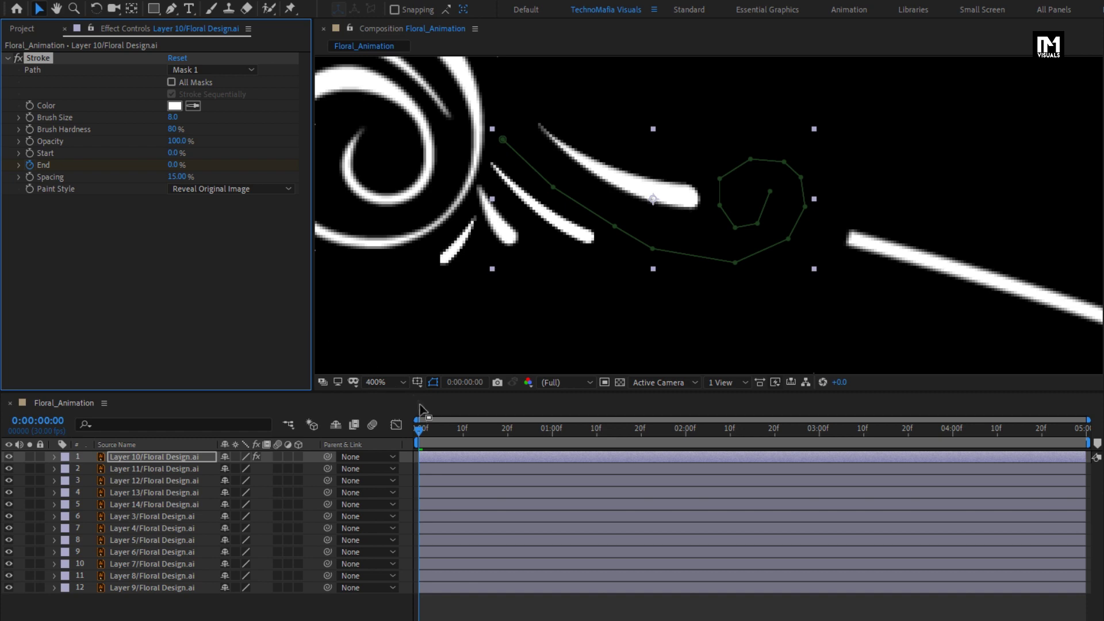
pyautogui.moveTo(419, 429)
pyautogui.mouseDown()
pyautogui.moveTo(596, 435)
pyautogui.moveTo(676, 419)
pyautogui.moveTo(481, 429)
pyautogui.moveTo(703, 428)
pyautogui.moveTo(493, 429)
pyautogui.moveTo(407, 405)
pyautogui.moveTo(599, 424)
pyautogui.moveTo(730, 480)
pyautogui.moveTo(734, 409)
pyautogui.mouseUp()
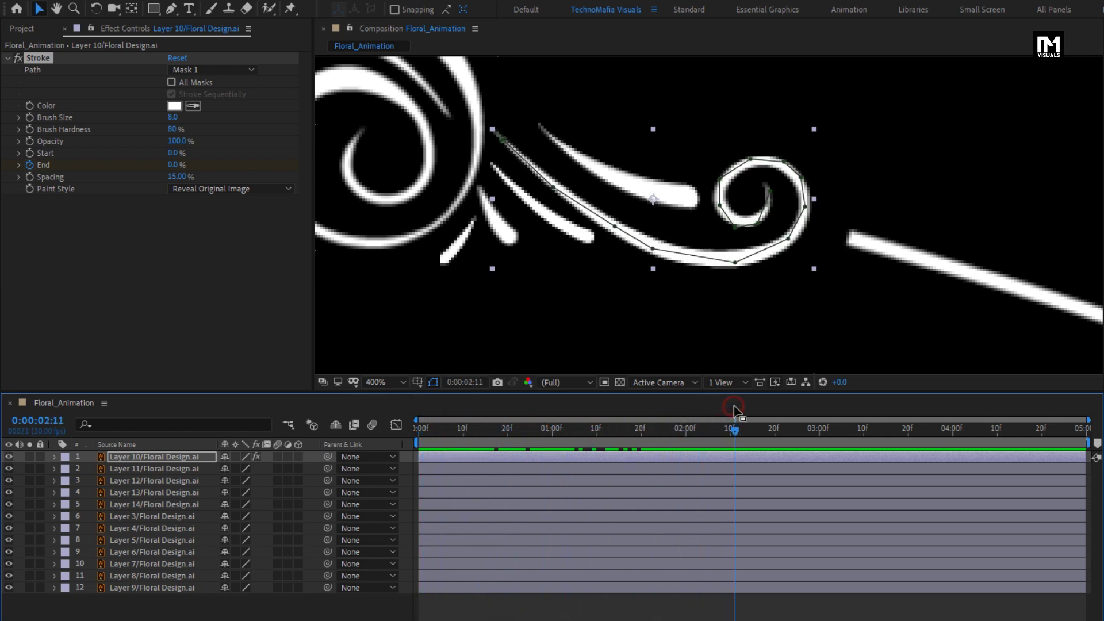
pyautogui.moveTo(547, 429); pyautogui.dragTo(405, 430)
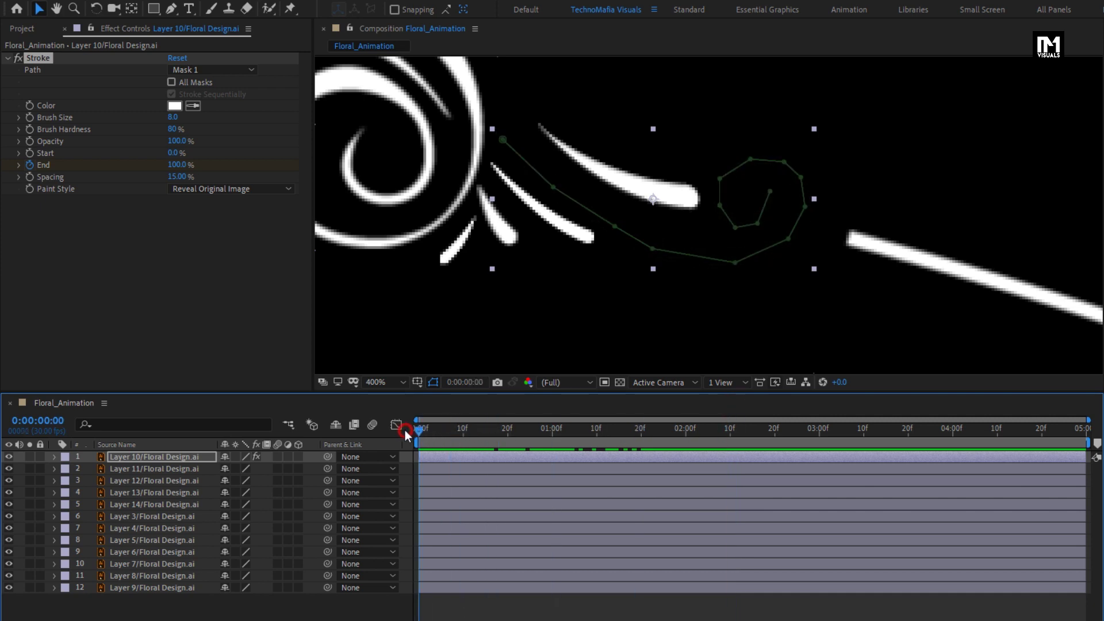
# Step: Trace an open mask path with the Pen tool on Layer 11, from the leaf's thin tip to its rounded end
pyautogui.scroll(-2, 708, 230)
pyautogui.moveTo(713, 241); pyautogui.dragTo(765, 307)
pyautogui.press('v')
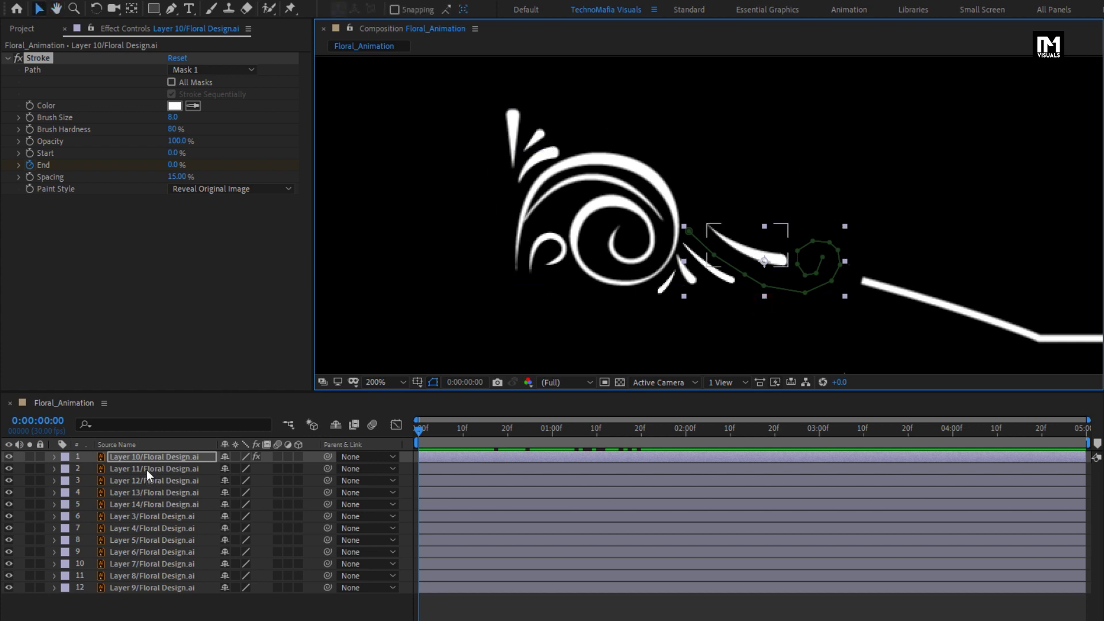
pyautogui.click(147, 470)
pyautogui.click(171, 9)
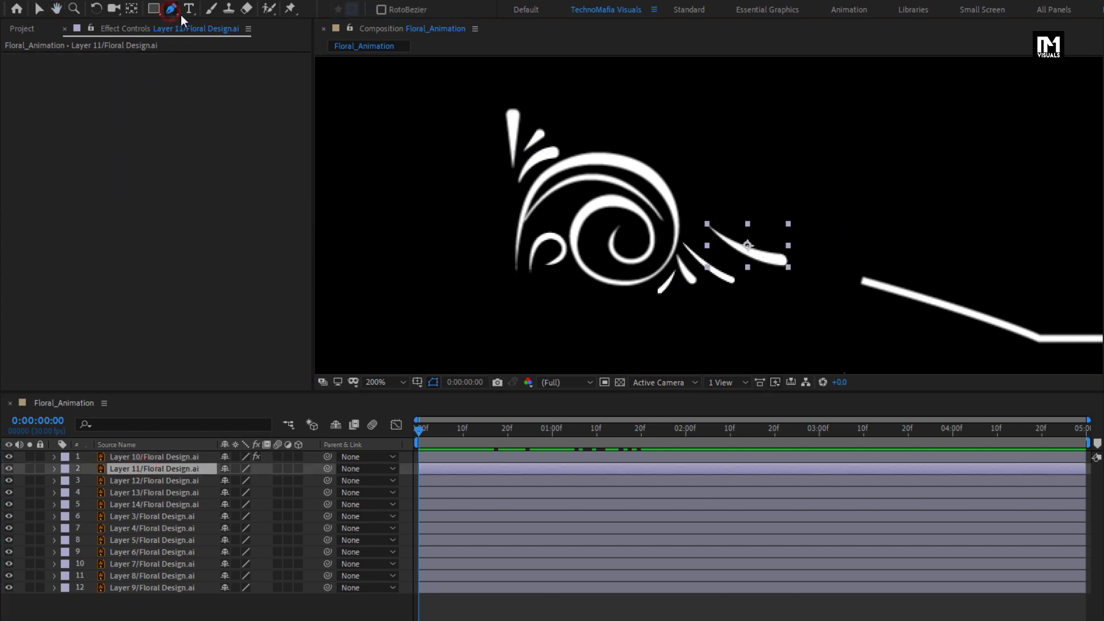
pyautogui.click(712, 226)
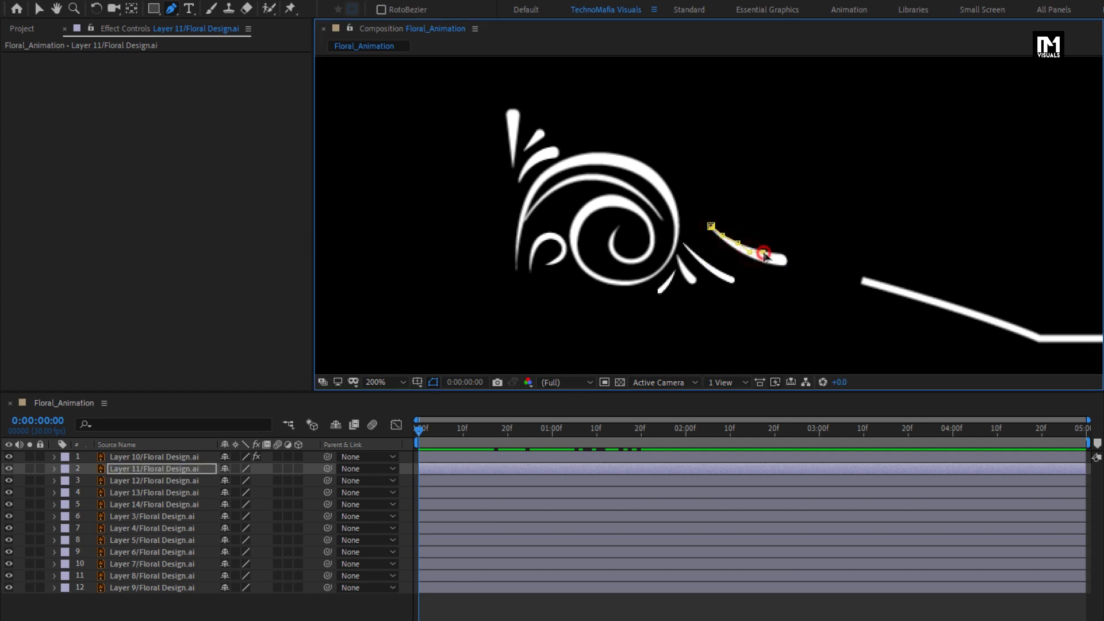
# Step: Trace an open mask path along the middle of the Layer 12 leaf, from its thin tip toward its rounded end
pyautogui.click(143, 481)
pyautogui.scroll(4, 692, 265)
pyautogui.click(645, 117)
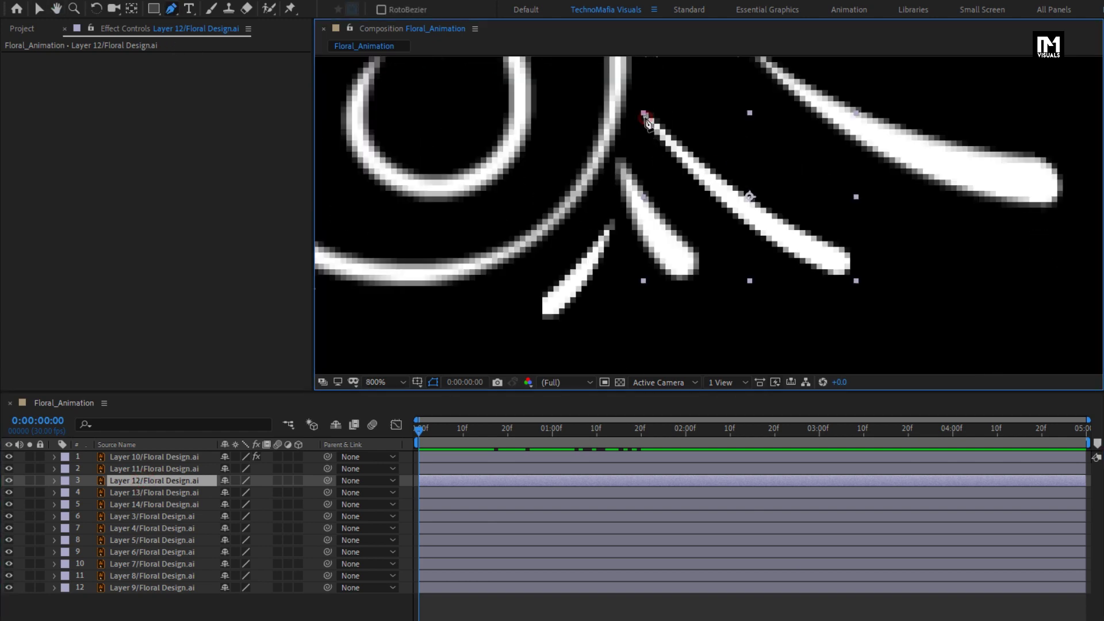
pyautogui.click(674, 144)
pyautogui.click(695, 168)
pyautogui.click(723, 190)
pyautogui.click(749, 209)
pyautogui.click(772, 227)
pyautogui.click(792, 240)
# Step: Trace open mask paths along the short Layer 13 and Layer 14 leaves, each from its thin tip to its thick end
pyautogui.click(159, 493)
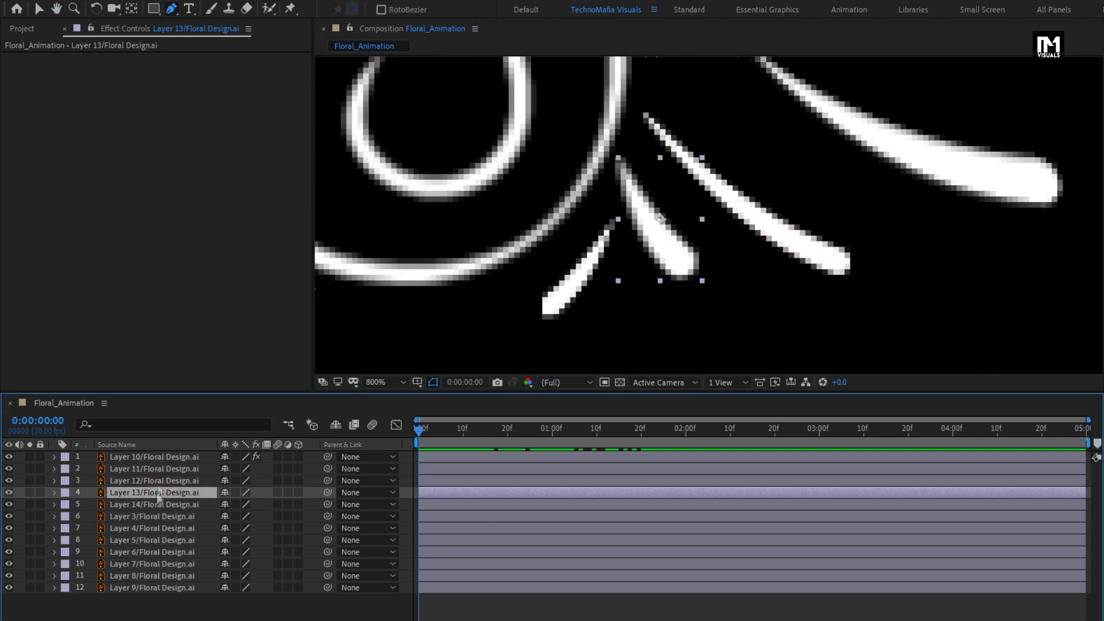
pyautogui.click(624, 167)
pyautogui.click(633, 193)
pyautogui.click(641, 218)
pyautogui.click(661, 244)
pyautogui.click(693, 275)
pyautogui.click(170, 506)
pyautogui.click(614, 220)
pyautogui.click(533, 326)
# Step: Trace an open mask path along the stepped Layer 3 border line, from its end near the ornament down to the final curve
pyautogui.click(170, 517)
pyautogui.scroll(-6, 616, 239)
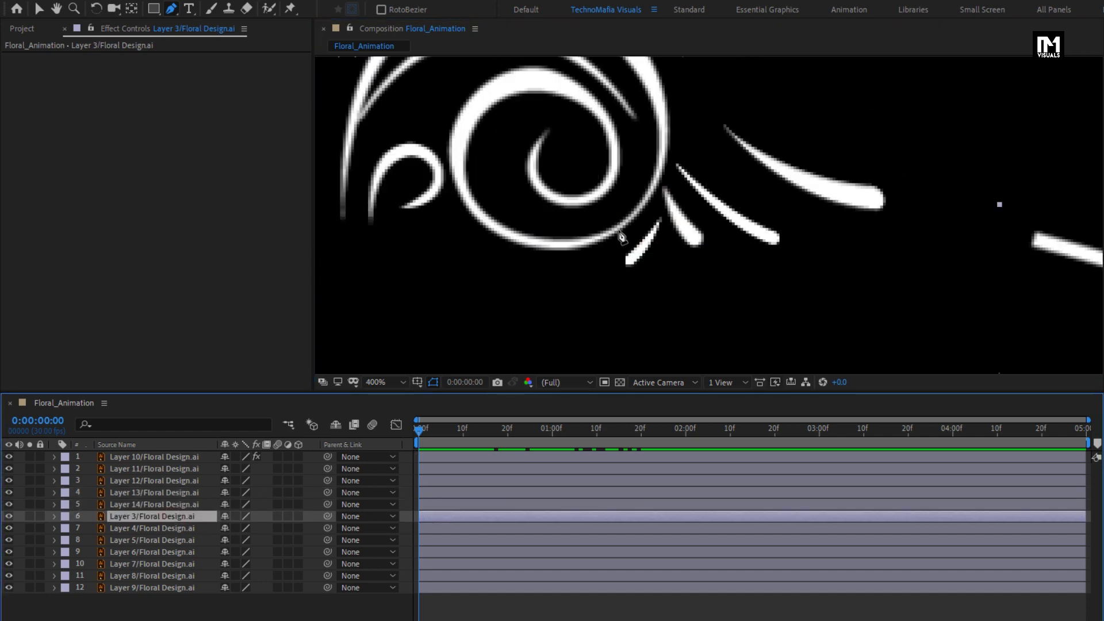
pyautogui.moveTo(834, 267); pyautogui.dragTo(660, 172)
pyautogui.click(618, 125)
pyautogui.click(633, 129)
pyautogui.click(648, 133)
pyautogui.click(663, 138)
pyautogui.click(678, 142)
pyautogui.click(693, 149)
pyautogui.click(706, 154)
pyautogui.click(721, 154)
pyautogui.click(740, 152)
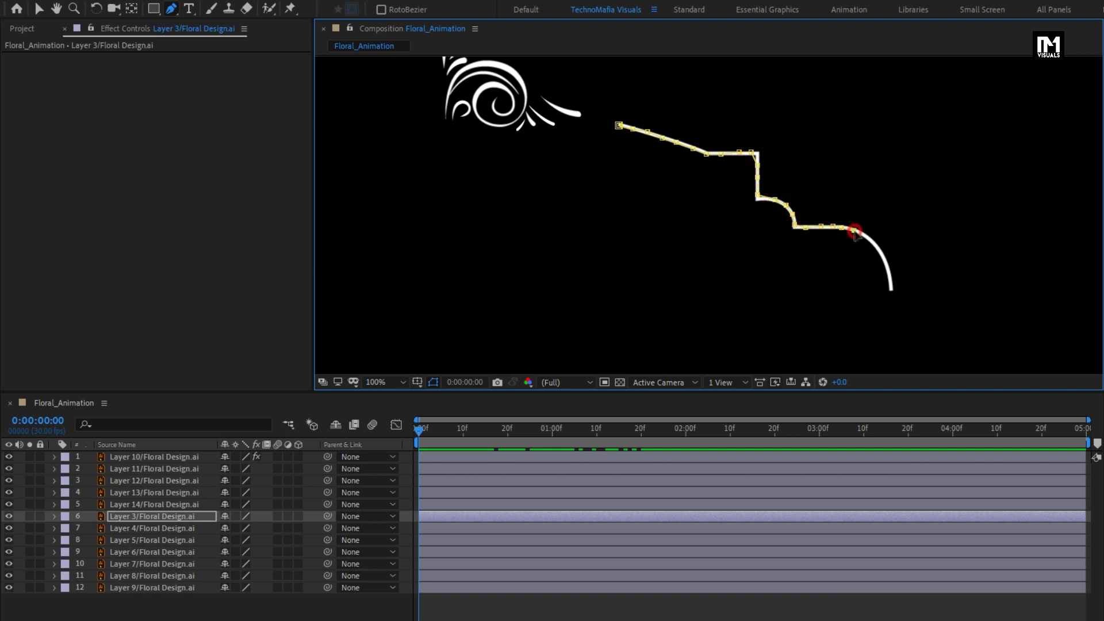
# Step: Trace an open mask path on the large Layer 4 spiral, from its thin foot over the outer arc and around to the centre
pyautogui.click(185, 528)
pyautogui.scroll(4, 411, 158)
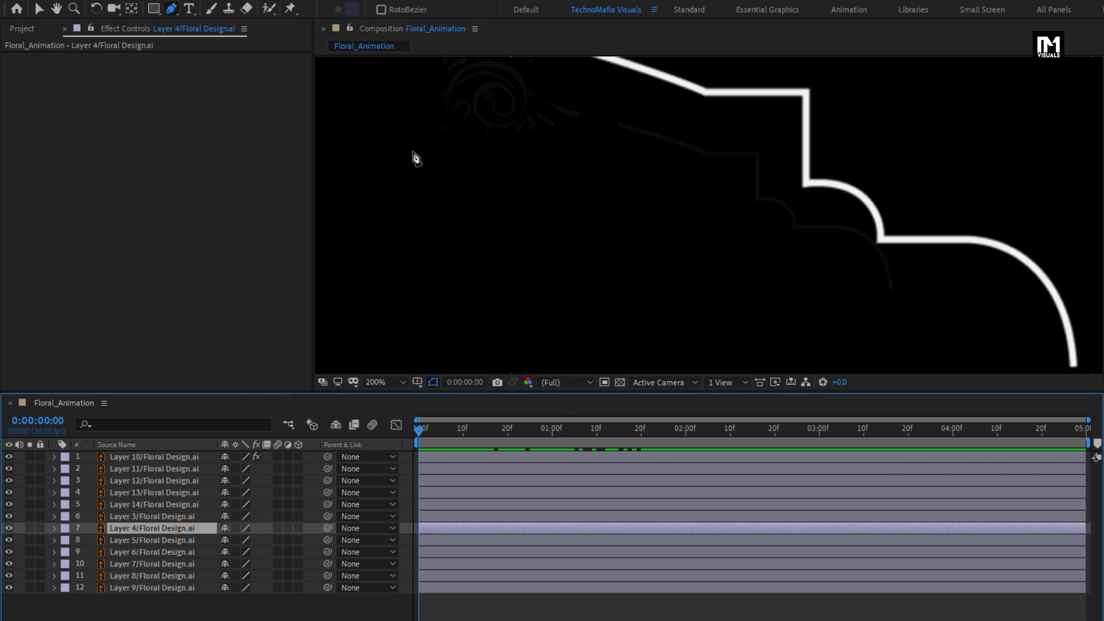
pyautogui.click(512, 284)
pyautogui.click(515, 241)
pyautogui.click(528, 176)
pyautogui.click(549, 132)
pyautogui.click(622, 81)
pyautogui.click(687, 73)
pyautogui.click(777, 103)
pyautogui.click(827, 183)
pyautogui.click(769, 317)
pyautogui.click(714, 327)
pyautogui.click(661, 311)
pyautogui.click(626, 246)
pyautogui.click(646, 180)
pyautogui.click(715, 154)
pyautogui.click(761, 187)
pyautogui.click(784, 242)
pyautogui.click(753, 276)
pyautogui.click(726, 276)
pyautogui.click(709, 246)
# Step: Trace an open mask path along the thin Layer 5 arc inside the large spiral, from one tip to the other
pyautogui.click(181, 539)
pyautogui.click(533, 196)
pyautogui.click(568, 154)
pyautogui.click(609, 123)
pyautogui.click(667, 110)
pyautogui.click(704, 118)
pyautogui.click(753, 144)
pyautogui.click(778, 165)
pyautogui.click(807, 201)
# Step: Trace an open mask path around the small Layer 6 curl, from its thin foot to its inner tip
pyautogui.click(125, 550)
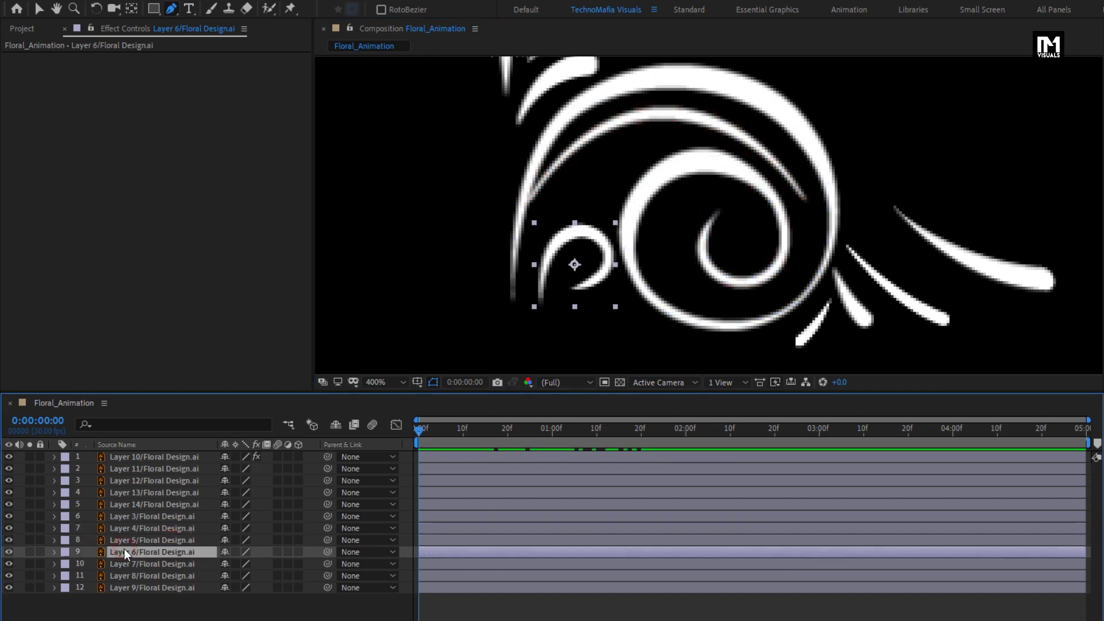
pyautogui.click(541, 300)
pyautogui.click(543, 273)
pyautogui.click(552, 253)
pyautogui.click(577, 228)
pyautogui.click(604, 244)
pyautogui.click(598, 281)
pyautogui.click(567, 291)
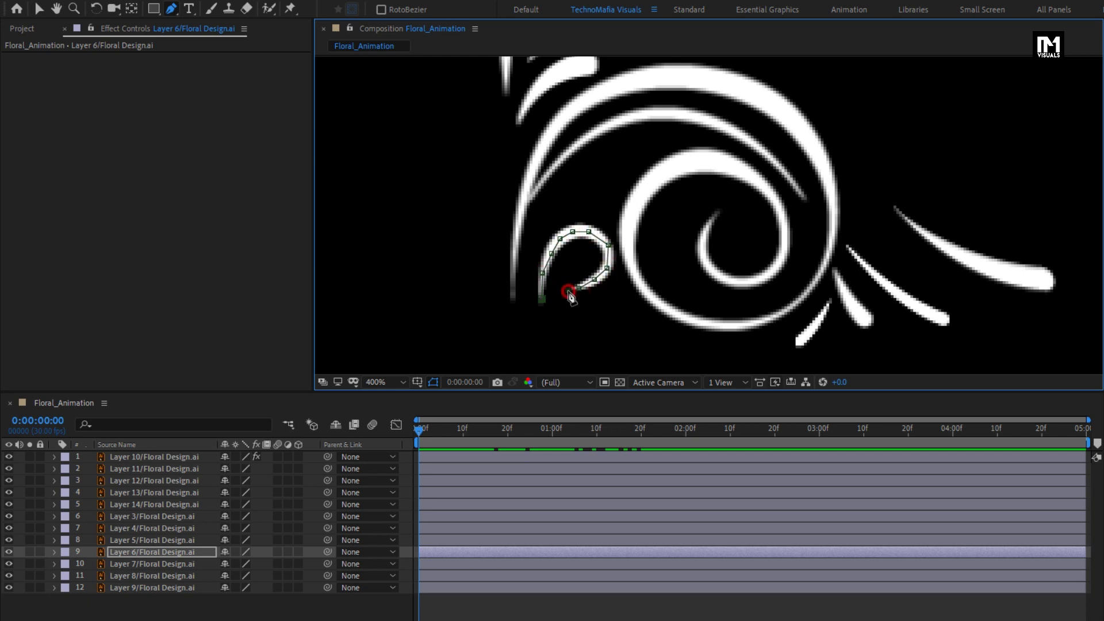
# Step: Trace an open mask path on the curved Layer 7 leaf above the spiral, from its thin tip to its rounded end
pyautogui.click(136, 564)
pyautogui.moveTo(439, 166); pyautogui.dragTo(468, 287)
pyautogui.press('g')
pyautogui.click(547, 226)
pyautogui.click(581, 187)
pyautogui.click(624, 173)
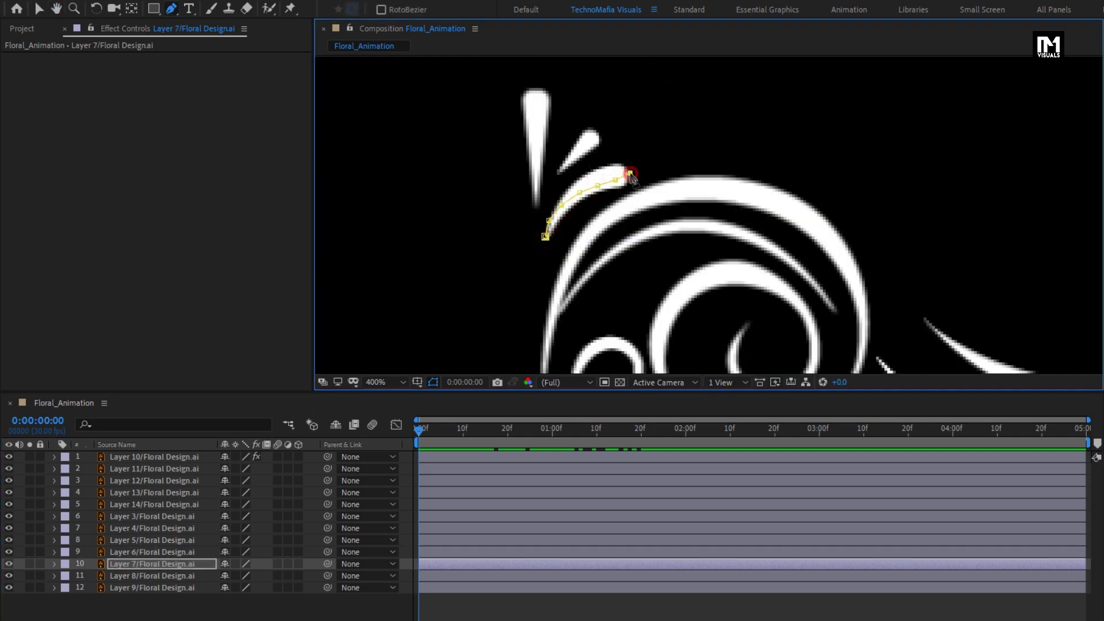
# Step: Trace open mask paths on the small Layer 8 drop and the upright Layer 9 drop, running from tip to rounded end
pyautogui.click(160, 575)
pyautogui.click(591, 140)
pyautogui.click(152, 588)
pyautogui.click(538, 212)
pyautogui.click(536, 172)
pyautogui.click(535, 130)
pyautogui.click(538, 101)
pyautogui.click(538, 81)
# Step: Reveal Layer 10's keyframes and apply Easy Ease to the second Stroke End keyframe
pyautogui.press(',')
pyautogui.press('h')
pyautogui.moveTo(665, 251); pyautogui.dragTo(570, 128)
pyautogui.press(',')
pyautogui.moveTo(653, 248); pyautogui.dragTo(636, 199)
pyautogui.click(151, 457)
pyautogui.press('u')
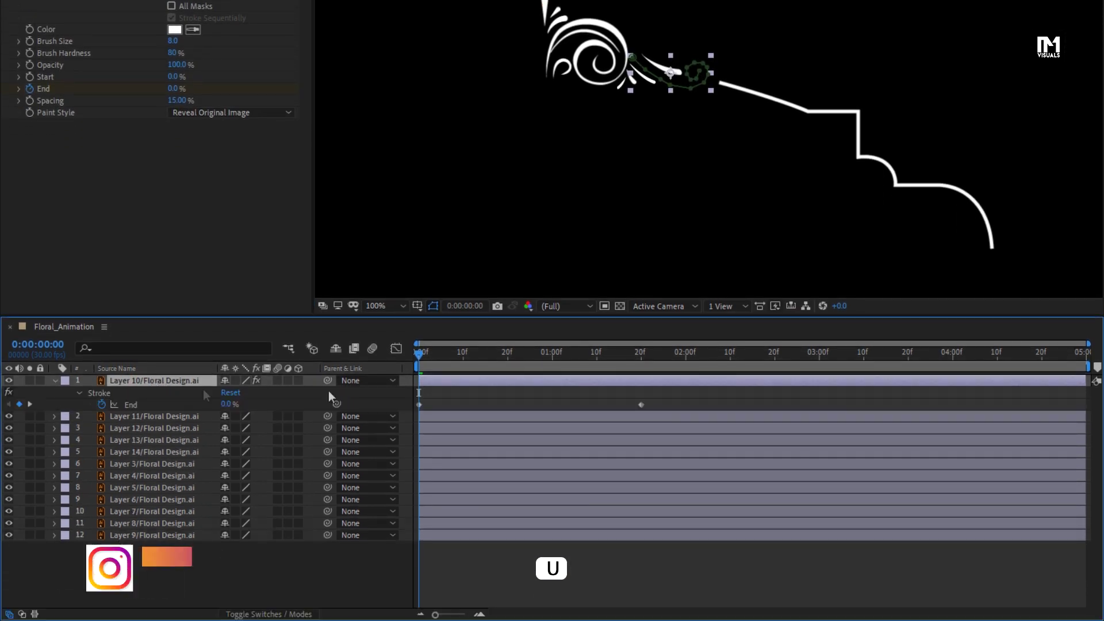
pyautogui.click(641, 405)
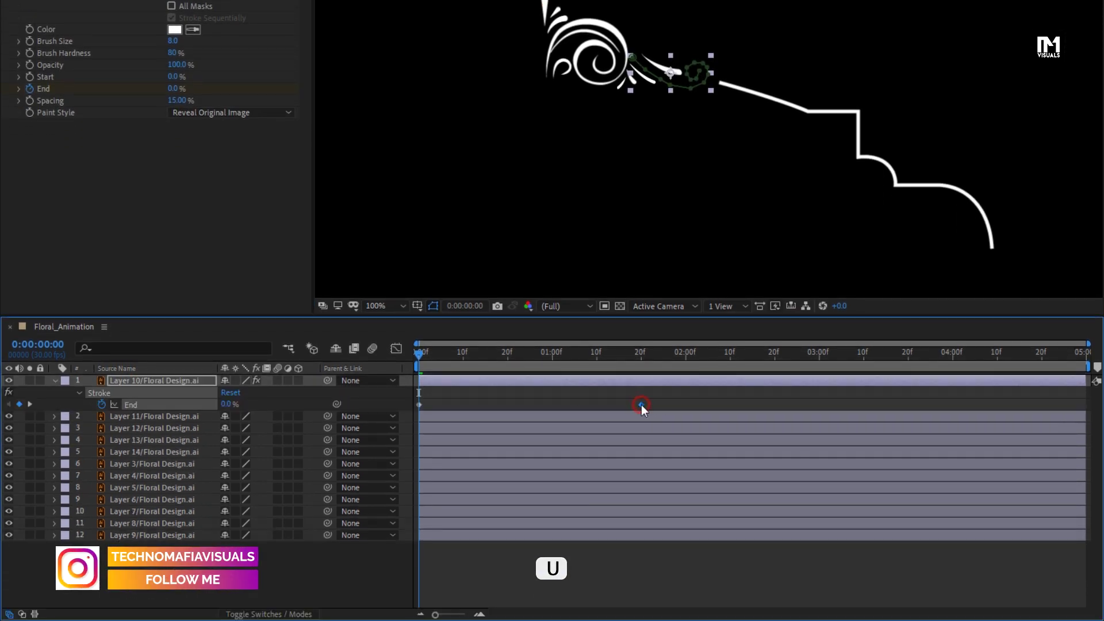
pyautogui.rightClick(641, 405)
pyautogui.moveTo(742, 578)
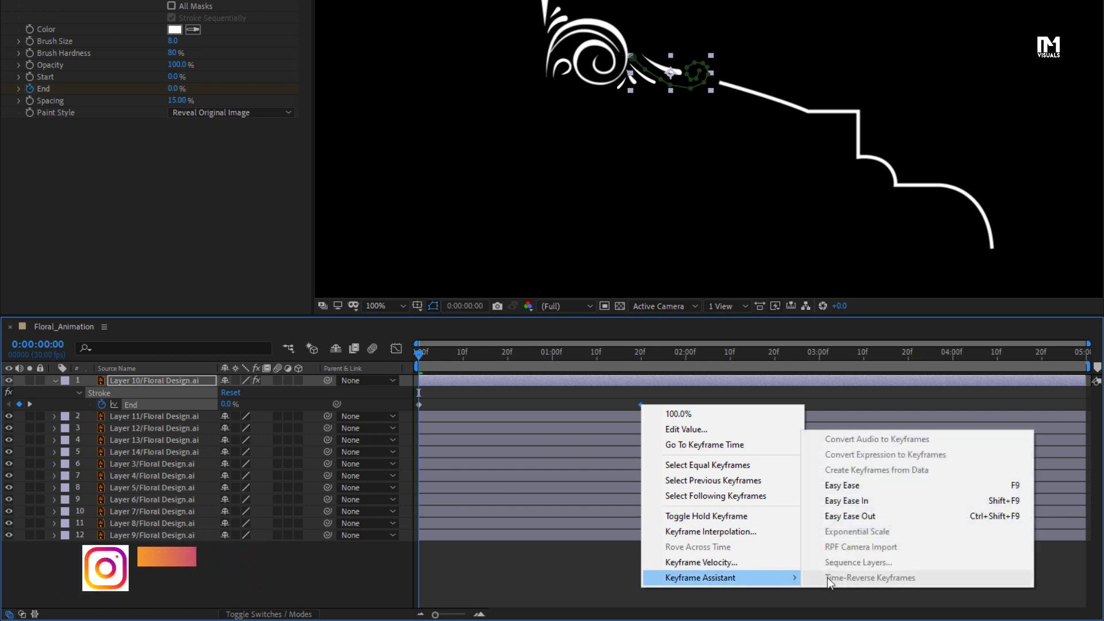
pyautogui.click(841, 484)
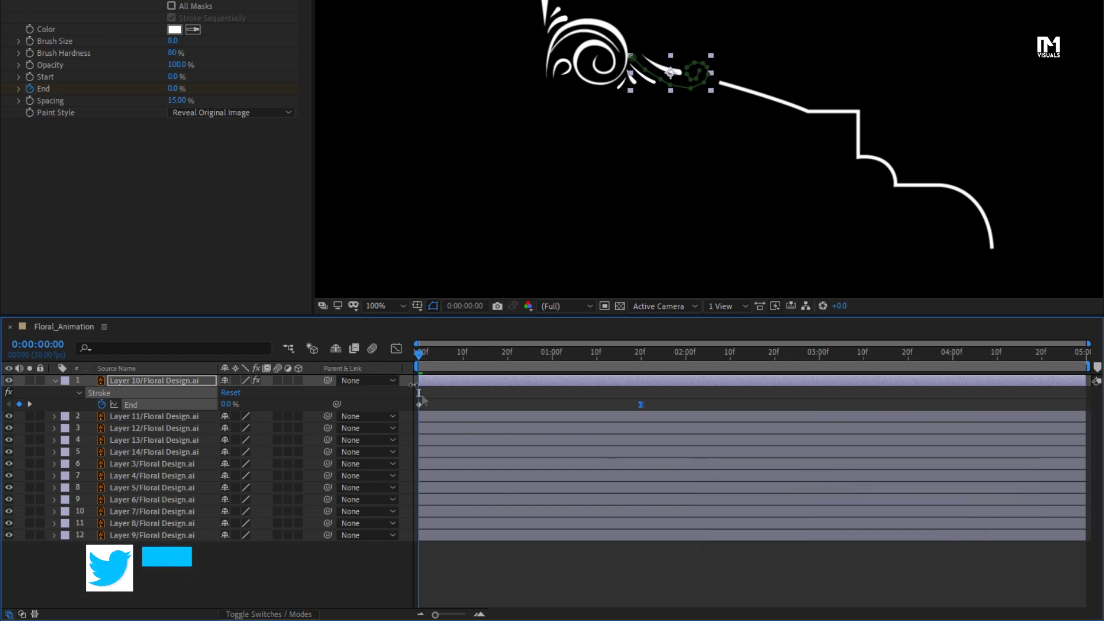
# Step: Lengthen the last End keyframe's influence in the speed graph so the reveal starts fast and slows gradually
pyautogui.click(397, 349)
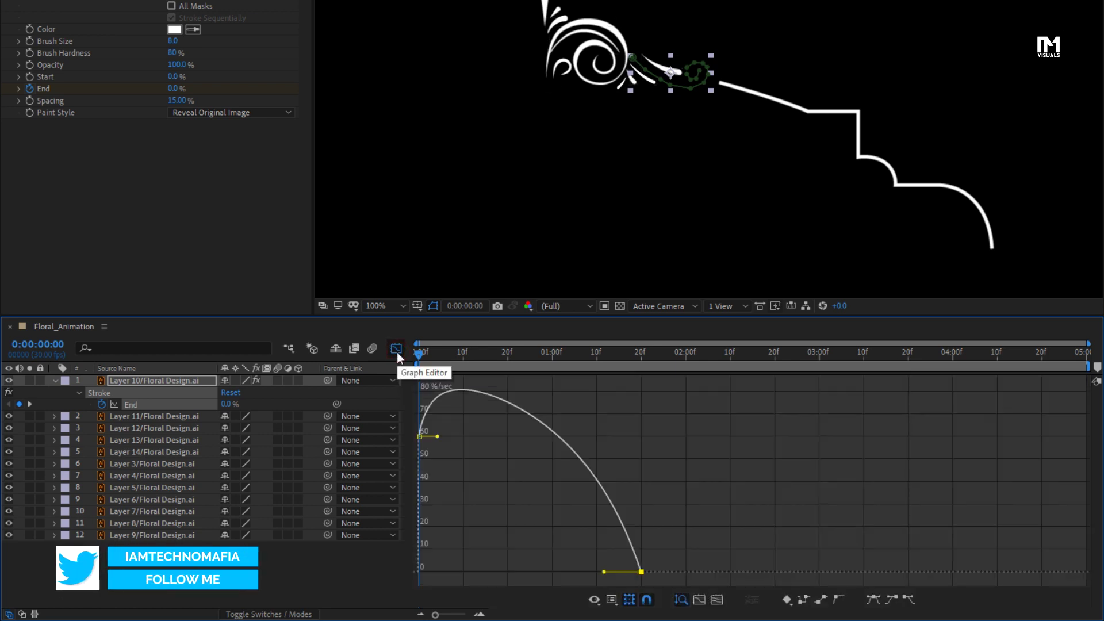
pyautogui.moveTo(603, 573); pyautogui.dragTo(519, 576)
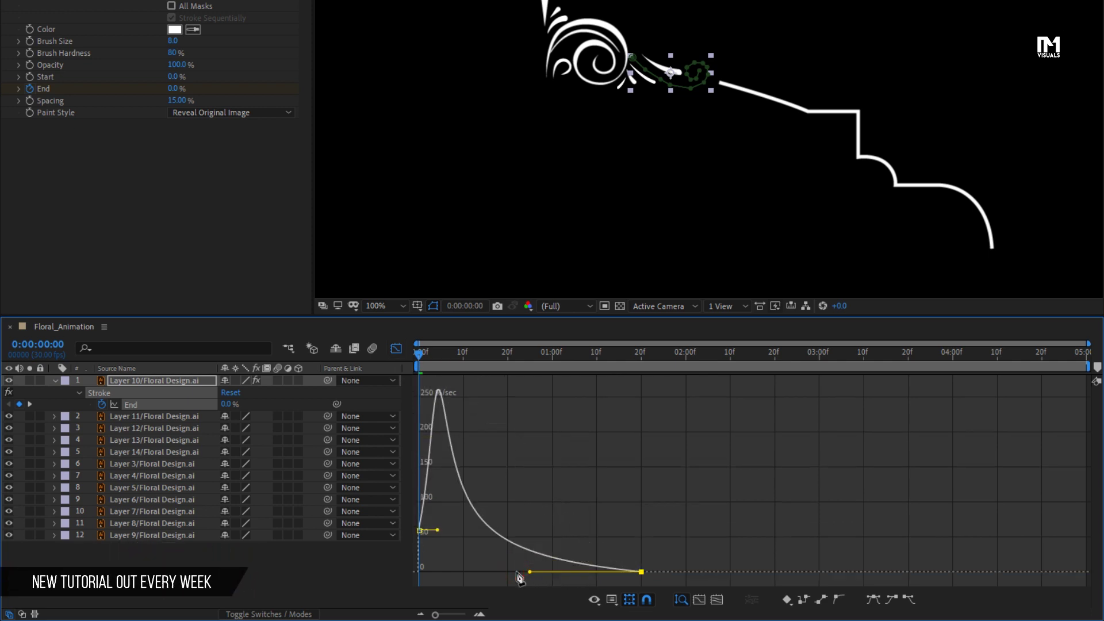
pyautogui.click(396, 349)
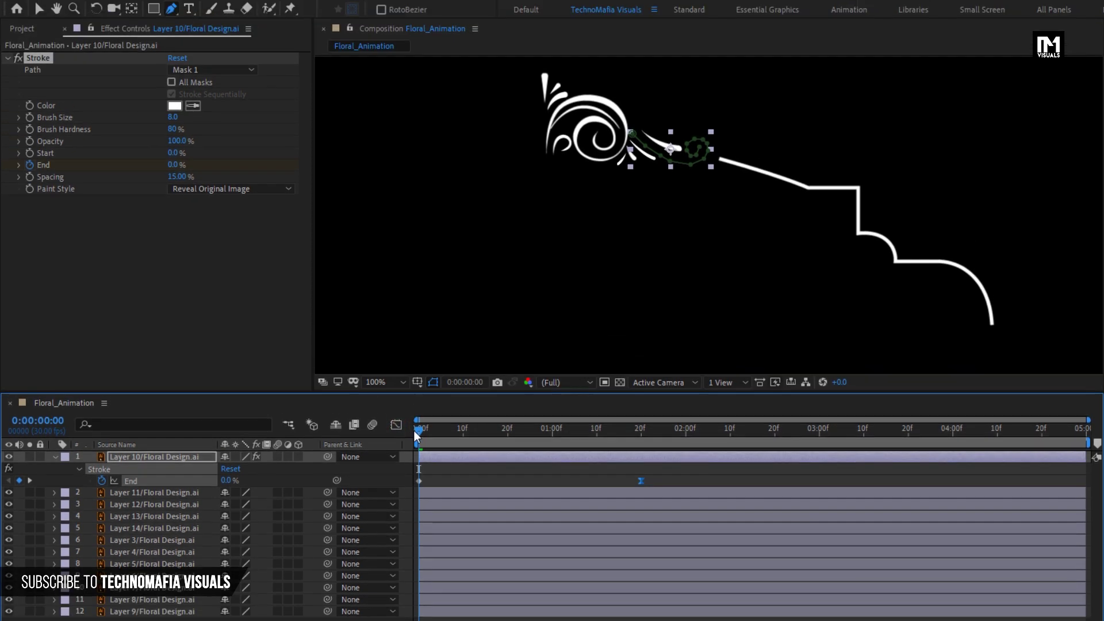
# Step: Collapse Layer 10's properties and copy its animated Stroke effect
pyautogui.click(55, 456)
pyautogui.click(124, 457)
pyautogui.hotkey('ctrl', 'c')
pyautogui.click(38, 58)
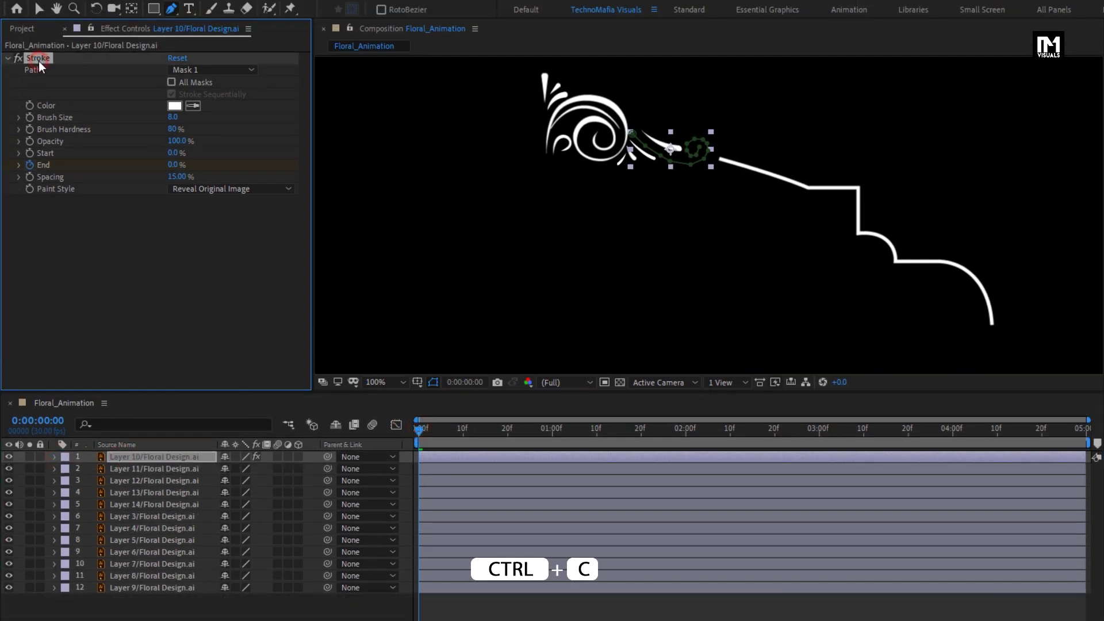
pyautogui.click(39, 9)
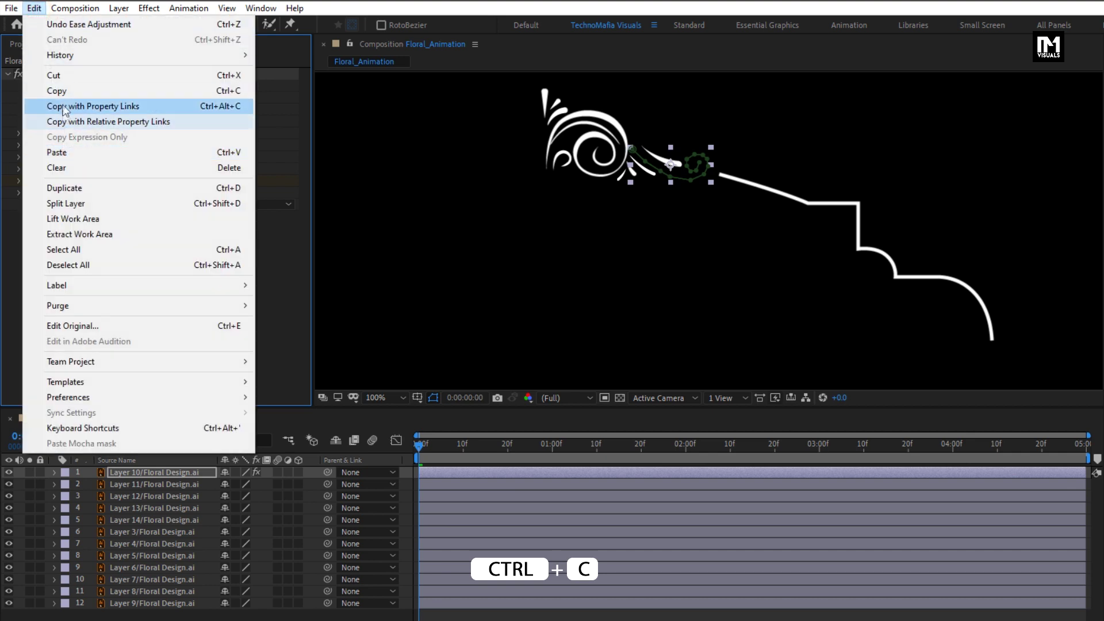
pyautogui.click(91, 92)
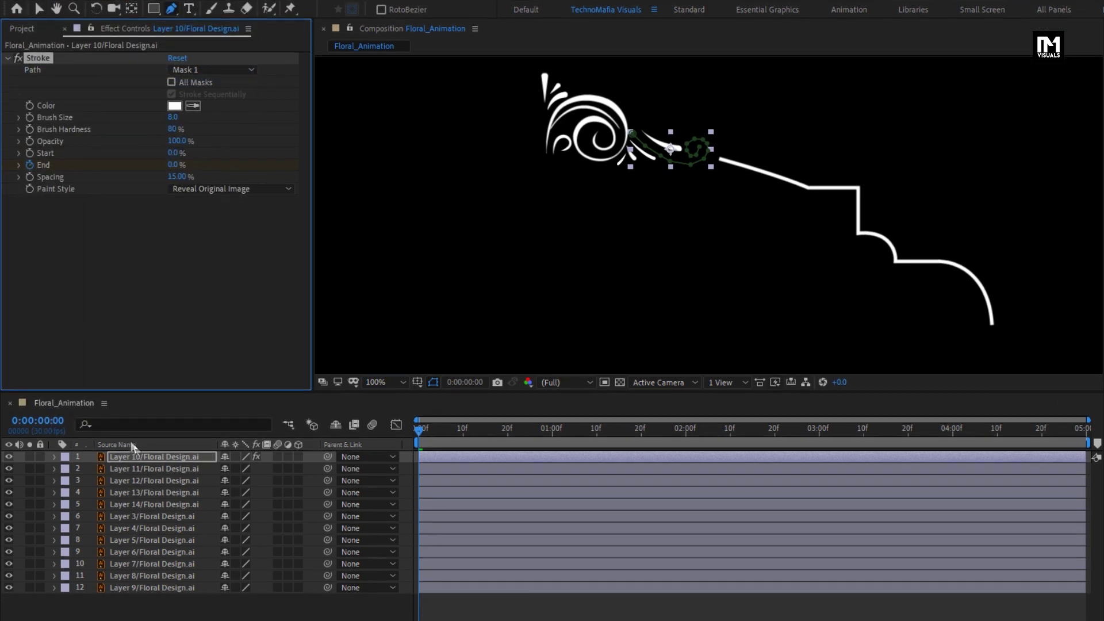
# Step: Paste the copied Stroke effect onto Layers 11, 12, 13 and 14 with the playhead at 0:00:00:00
pyautogui.click(140, 483)
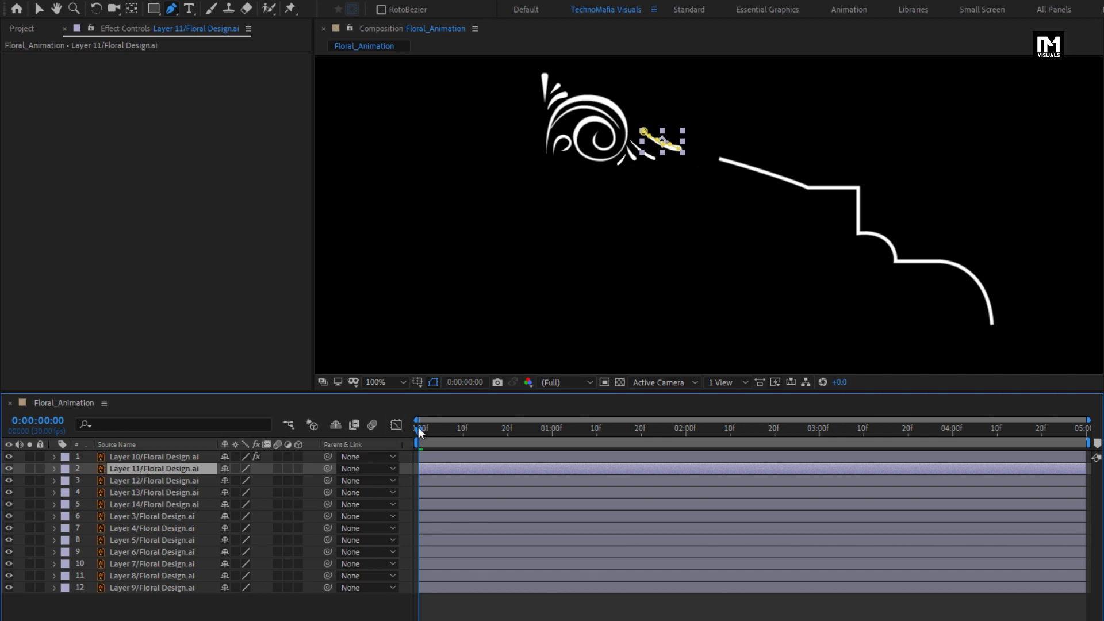
pyautogui.hotkey('ctrl', 'v')
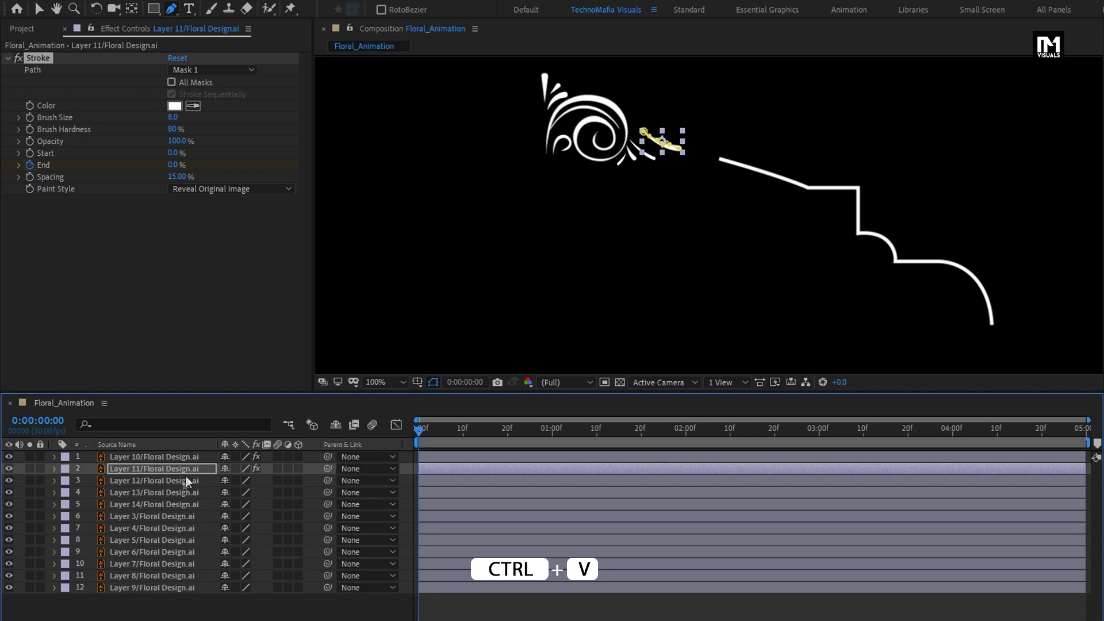
pyautogui.click(181, 481)
pyautogui.hotkey('ctrl', 'v')
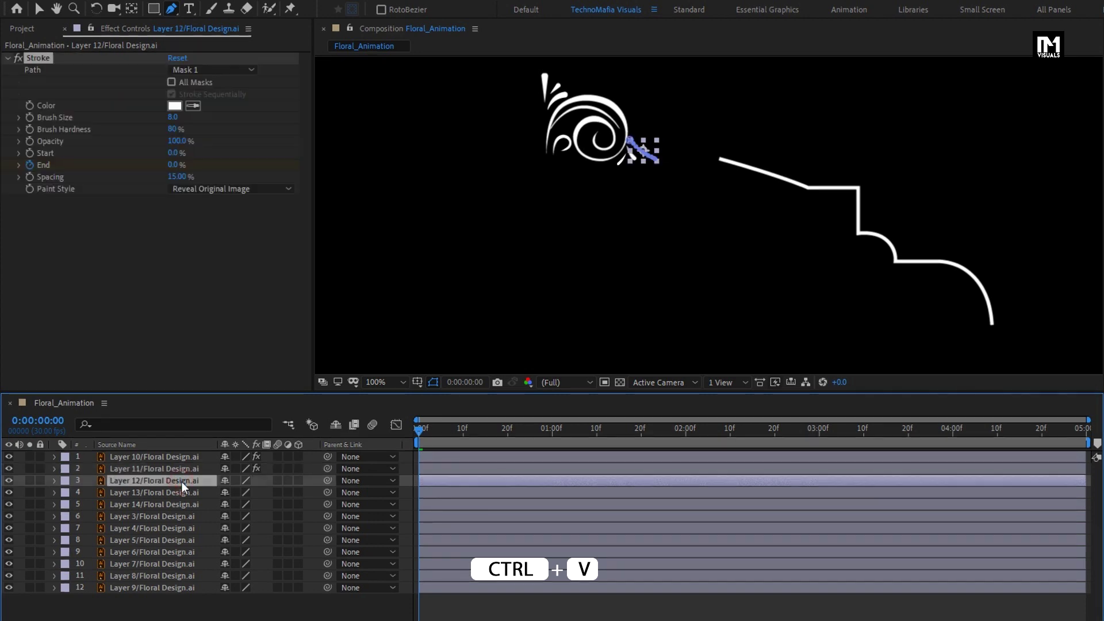
pyautogui.click(179, 495)
pyautogui.hotkey('ctrl', 'v')
pyautogui.click(177, 505)
pyautogui.hotkey('ctrl', 'v')
# Step: Paste the copied Stroke effect onto Layers 3, 4 and 5 at 0:00:00:00
pyautogui.click(167, 517)
pyautogui.hotkey('ctrl', 'v')
pyautogui.click(164, 528)
pyautogui.hotkey('ctrl', 'v')
pyautogui.click(164, 542)
pyautogui.hotkey('ctrl', 'v')
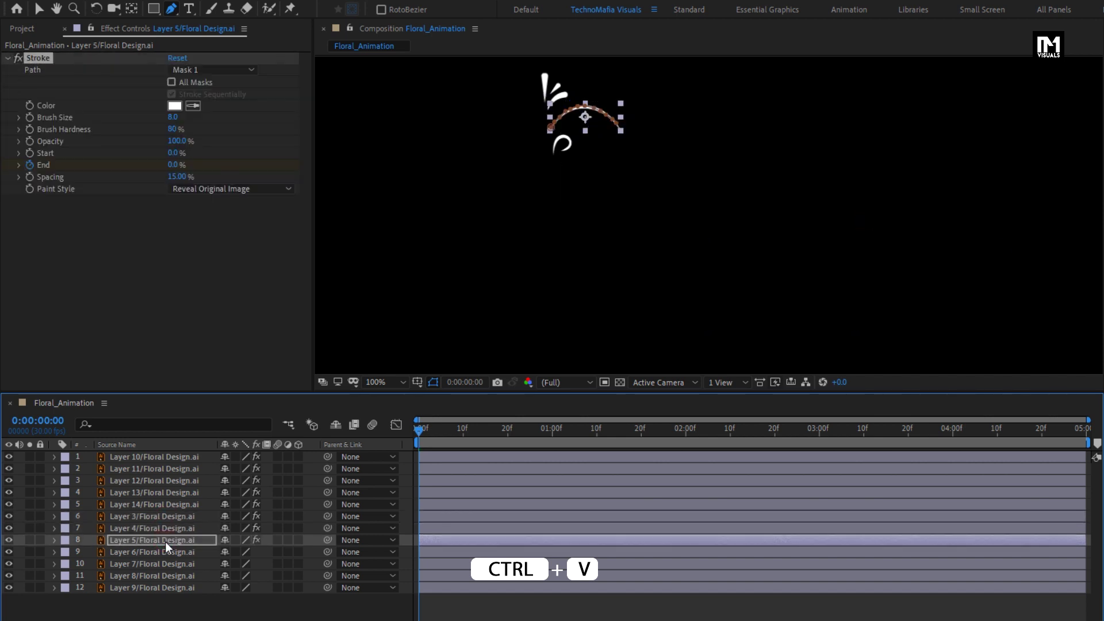
# Step: Paste the copied Stroke effect onto the remaining Layers 6, 7, 8 and 9 at 0:00:00:00
pyautogui.click(163, 552)
pyautogui.hotkey('ctrl', 'v')
pyautogui.click(164, 566)
pyautogui.hotkey('ctrl', 'v')
pyautogui.click(164, 574)
pyautogui.hotkey('ctrl', 'v')
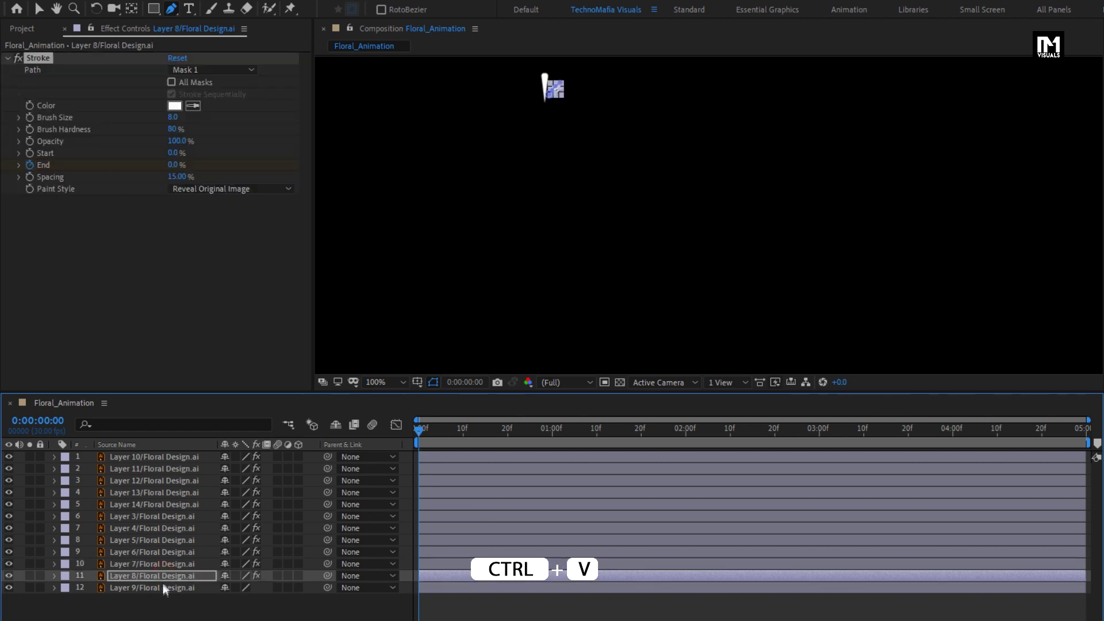
pyautogui.click(163, 588)
pyautogui.hotkey('ctrl', 'v')
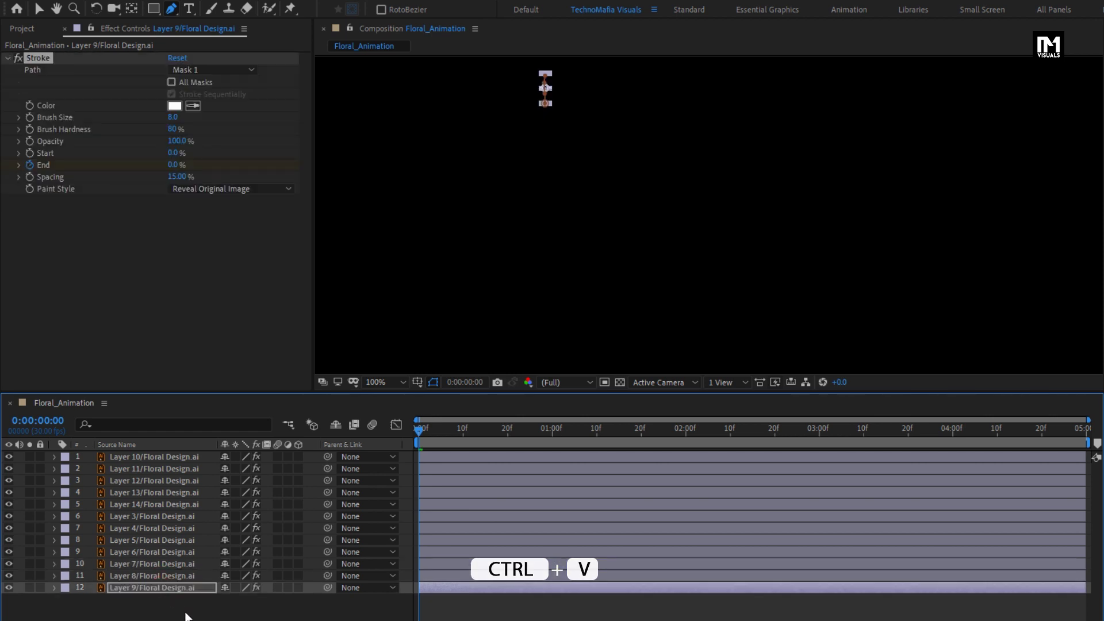
# Step: Identify which layer holds each ornament piece and delay Layer 5's start to about frame 4
pyautogui.moveTo(419, 430)
pyautogui.mouseDown()
pyautogui.moveTo(729, 431)
pyautogui.moveTo(403, 429)
pyautogui.moveTo(579, 429)
pyautogui.mouseUp()
pyautogui.press('v')
pyautogui.click(430, 454)
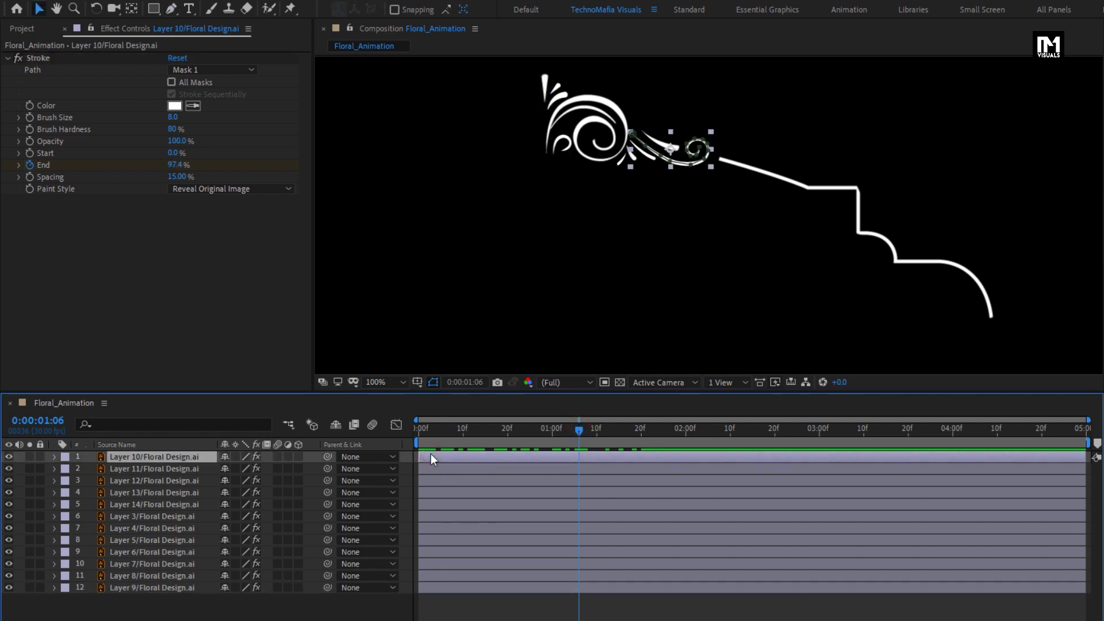
pyautogui.click(430, 466)
pyautogui.click(430, 481)
pyautogui.click(430, 540)
pyautogui.click(432, 528)
pyautogui.click(436, 536)
pyautogui.moveTo(436, 536); pyautogui.dragTo(454, 537)
# Step: Stagger Layers 6, 7, 8 and 9 in time so they start at about frames 5, 6, 7 and 10
pyautogui.click(432, 430)
pyautogui.moveTo(432, 430); pyautogui.dragTo(452, 432)
pyautogui.moveTo(480, 433); pyautogui.dragTo(494, 430)
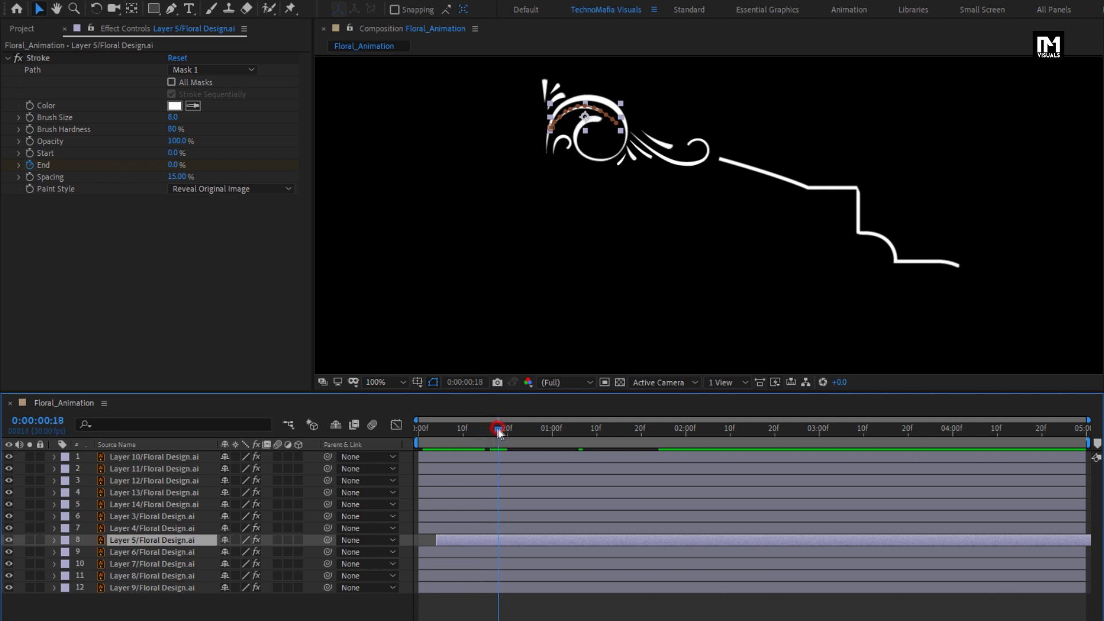
pyautogui.click(454, 552)
pyautogui.click(453, 540)
pyautogui.moveTo(449, 553); pyautogui.dragTo(485, 585)
pyautogui.click(447, 564)
# Step: Delay Layer 3 to about frame 17 and stagger the starts of Layers 10 to 14 between about frames 4 and 13
pyautogui.click(440, 515)
pyautogui.moveTo(439, 516); pyautogui.dragTo(515, 519)
pyautogui.click(431, 506)
pyautogui.moveTo(431, 506); pyautogui.dragTo(460, 491)
pyautogui.click(439, 491)
pyautogui.moveTo(443, 483); pyautogui.dragTo(463, 467)
pyautogui.moveTo(437, 458); pyautogui.dragTo(488, 458)
pyautogui.click(431, 429)
pyautogui.moveTo(432, 431)
pyautogui.mouseDown()
pyautogui.moveTo(464, 444)
pyautogui.moveTo(563, 443)
pyautogui.moveTo(470, 445)
pyautogui.moveTo(498, 443)
pyautogui.mouseUp()
pyautogui.click(478, 504)
pyautogui.moveTo(478, 502); pyautogui.dragTo(505, 499)
# Step: Check the right-hand ornament layers at 0:00:00:24 and delay Layer 3's start to about that frame
pyautogui.moveTo(502, 437); pyautogui.dragTo(526, 433)
pyautogui.click(475, 493)
pyautogui.click(477, 479)
pyautogui.click(475, 469)
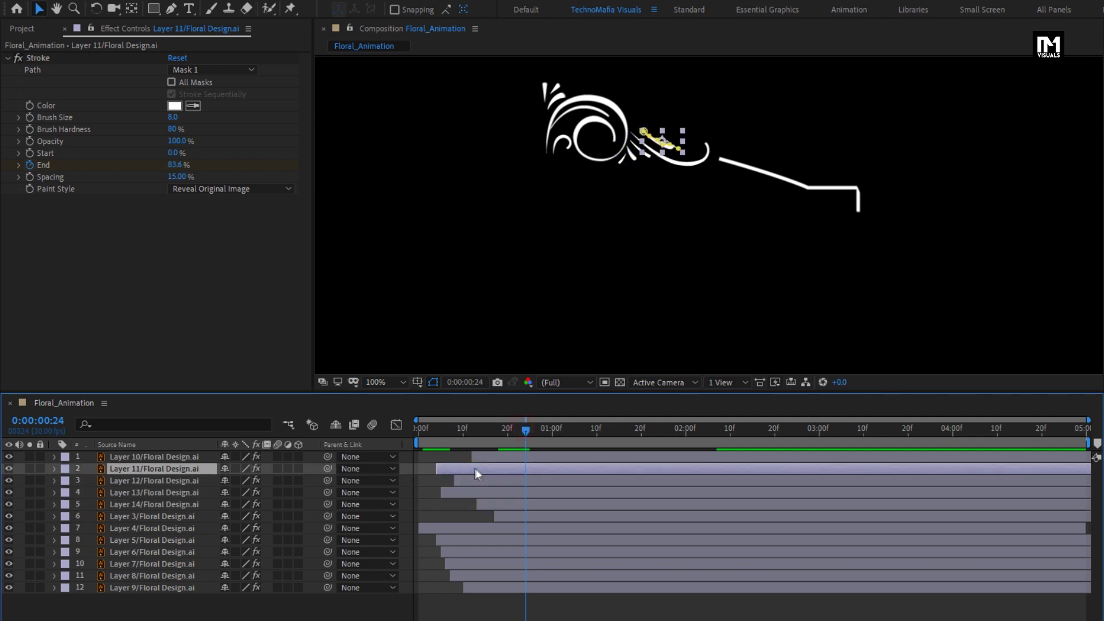
pyautogui.click(495, 457)
pyautogui.click(508, 516)
pyautogui.moveTo(508, 515); pyautogui.dragTo(542, 510)
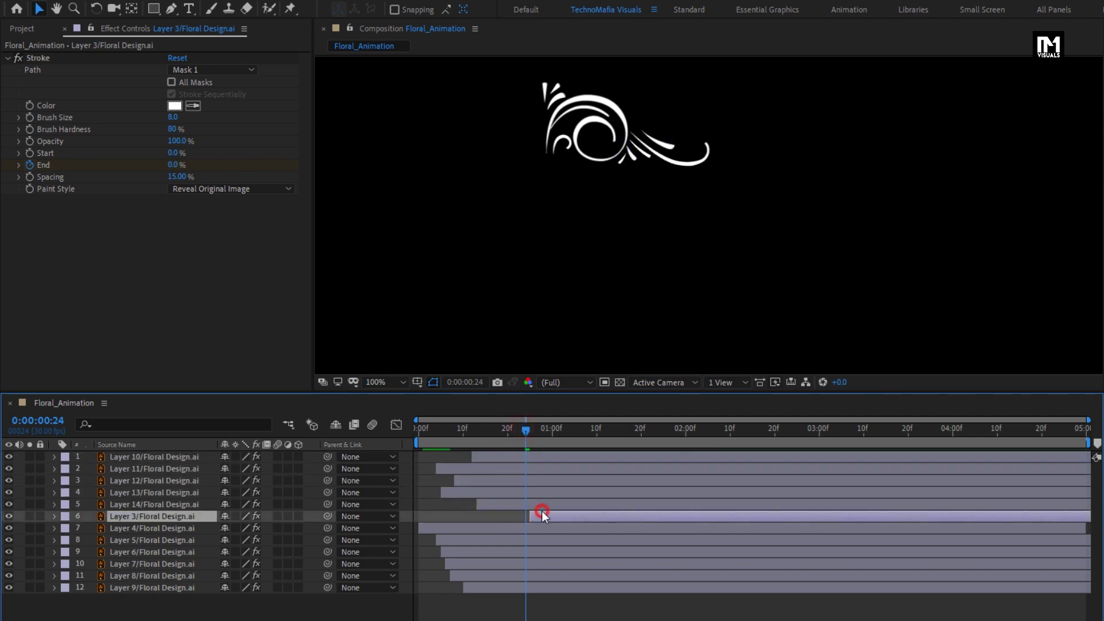
# Step: Delay Layers 14, 12 and 11 so they start at about frames 21, 24 and 28
pyautogui.moveTo(518, 433)
pyautogui.mouseDown()
pyautogui.moveTo(572, 430)
pyautogui.moveTo(510, 442)
pyautogui.mouseUp()
pyautogui.moveTo(486, 480); pyautogui.dragTo(560, 464)
pyautogui.click(494, 471)
pyautogui.moveTo(512, 429)
pyautogui.mouseDown()
pyautogui.moveTo(585, 435)
pyautogui.moveTo(468, 435)
pyautogui.moveTo(522, 435)
pyautogui.moveTo(505, 436)
pyautogui.mouseUp()
pyautogui.click(489, 505)
pyautogui.moveTo(488, 505)
pyautogui.mouseDown()
pyautogui.moveTo(523, 501)
pyautogui.moveTo(540, 476)
pyautogui.moveTo(573, 470)
pyautogui.mouseUp()
pyautogui.click(546, 469)
# Step: Check the early layers around frame 8 and delay Layer 13's start to about frame 12
pyautogui.moveTo(504, 430)
pyautogui.mouseDown()
pyautogui.moveTo(457, 432)
pyautogui.moveTo(529, 431)
pyautogui.moveTo(454, 432)
pyautogui.mouseUp()
pyautogui.click(467, 564)
pyautogui.click(468, 552)
pyautogui.click(470, 540)
pyautogui.click(471, 529)
pyautogui.click(467, 575)
pyautogui.click(466, 489)
pyautogui.moveTo(466, 489); pyautogui.dragTo(497, 491)
# Step: Deselect all layers and preview the staggered ornament animation
pyautogui.moveTo(457, 435); pyautogui.dragTo(590, 438)
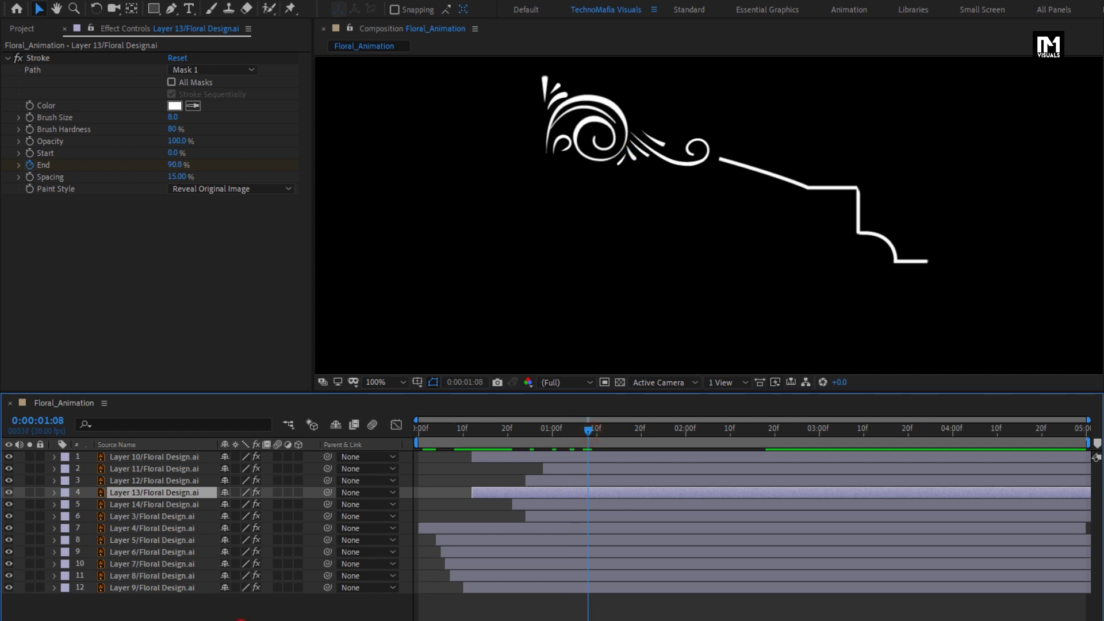
pyautogui.press('F2')
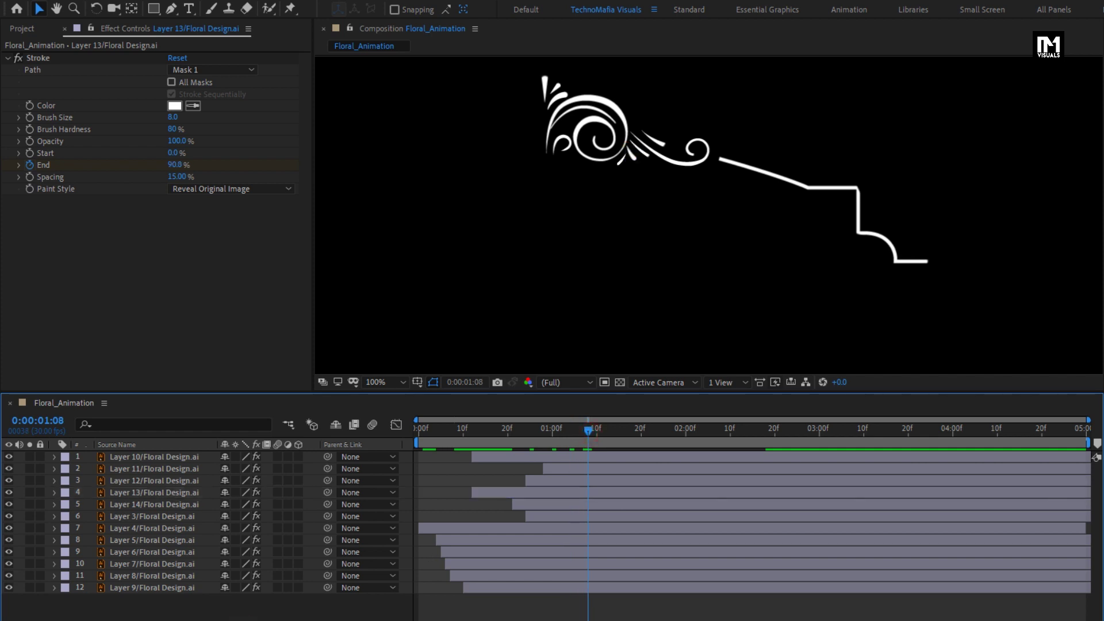
pyautogui.press('space')
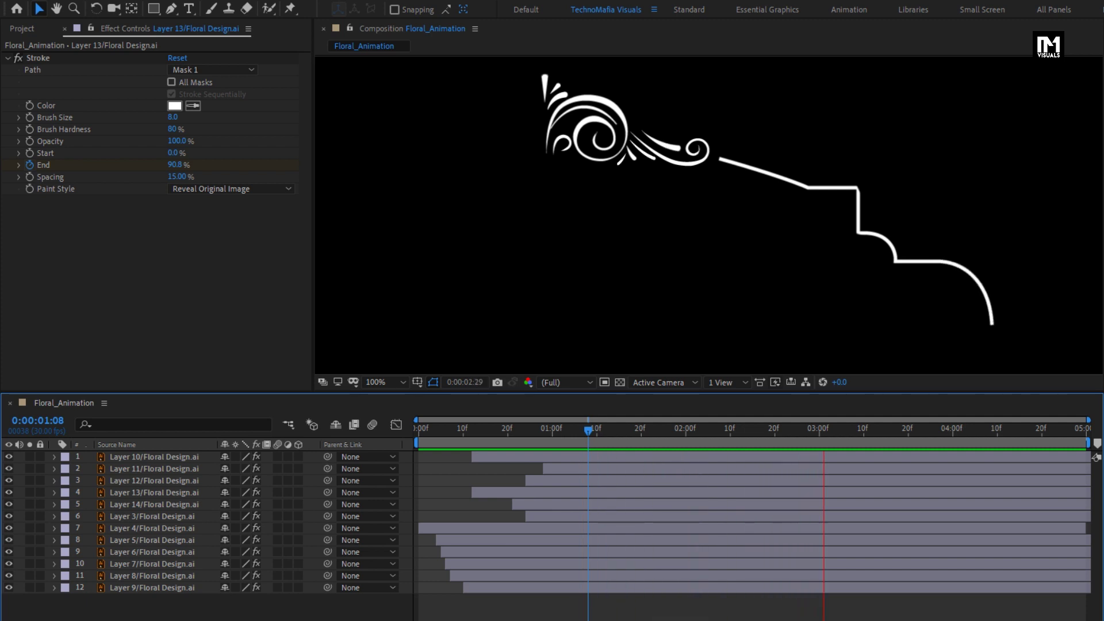
# Step: Pre-compose all twelve layers into a new composition named Floral, moving all attributes into it
pyautogui.moveTo(182, 613); pyautogui.dragTo(152, 460)
pyautogui.rightClick(152, 460)
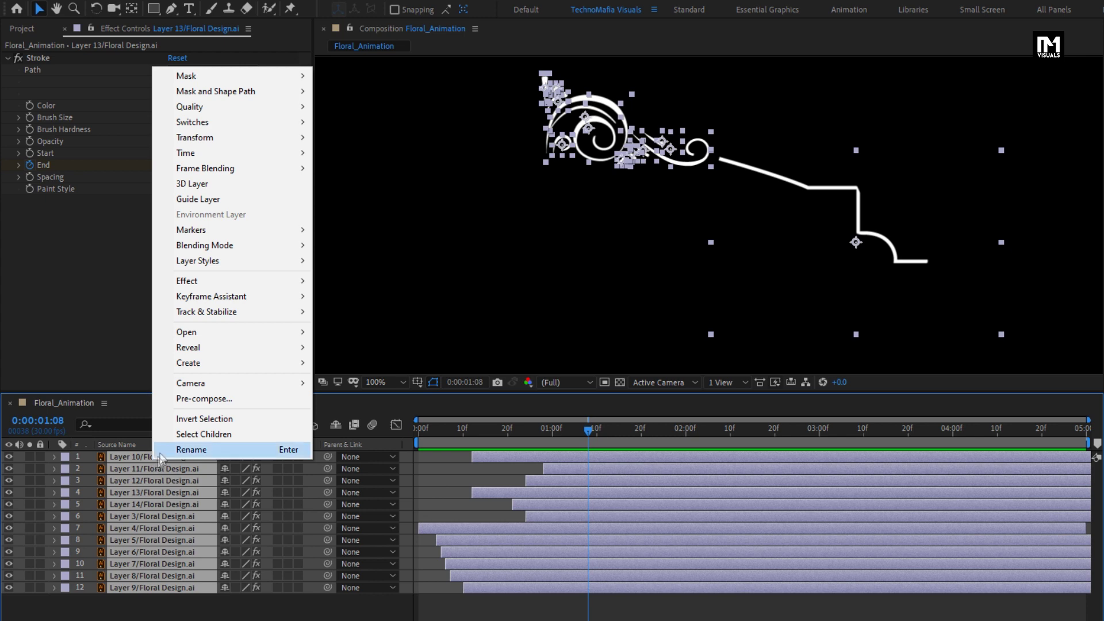
pyautogui.click(190, 399)
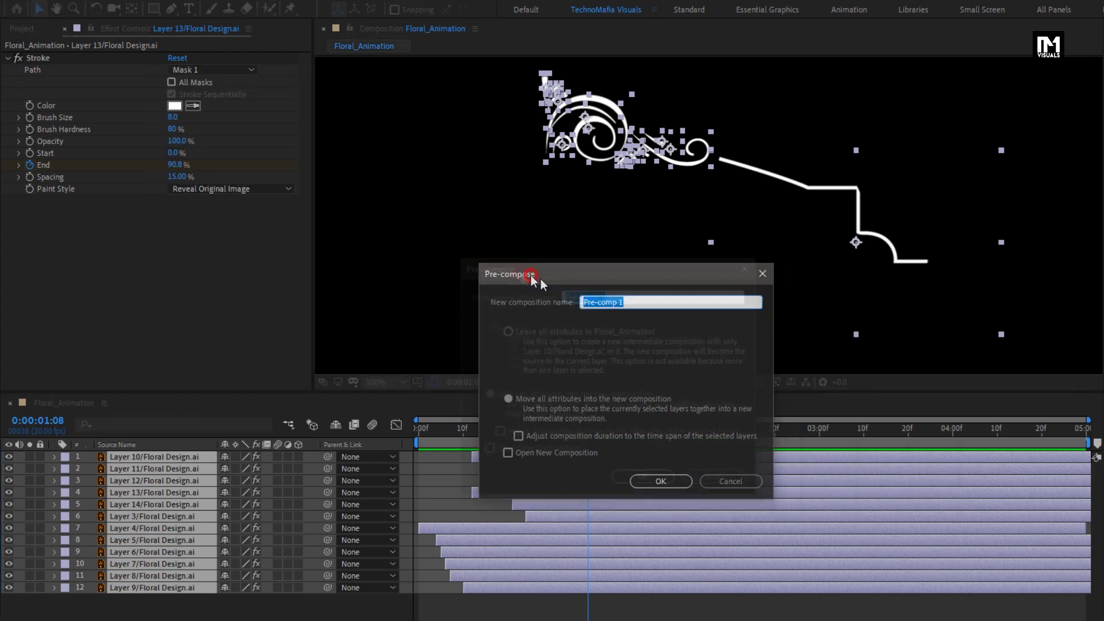
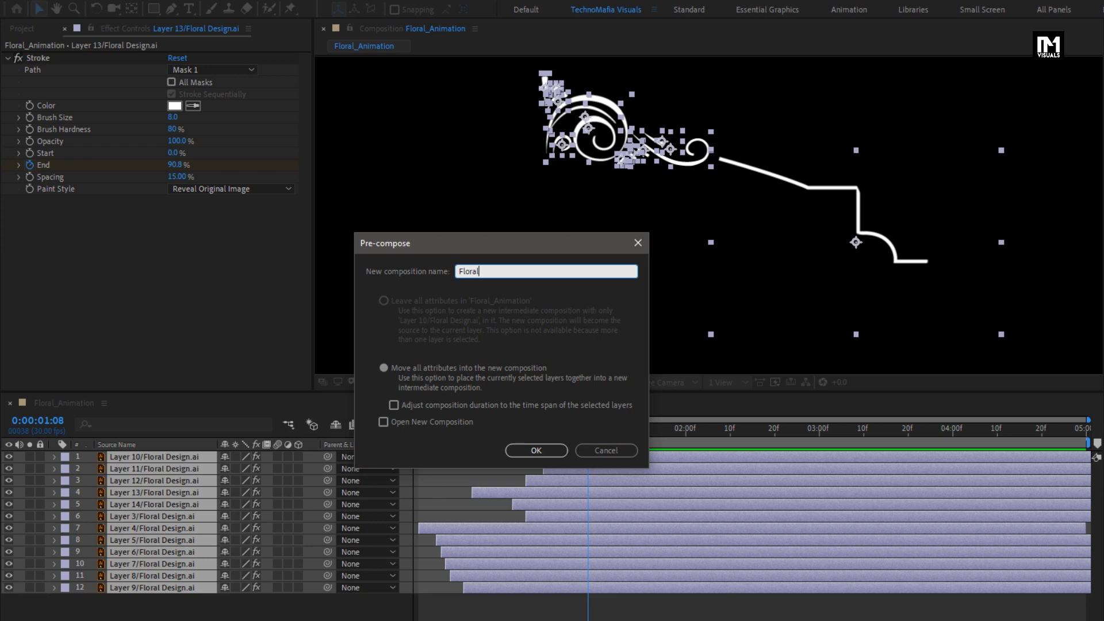
pyautogui.click(532, 448)
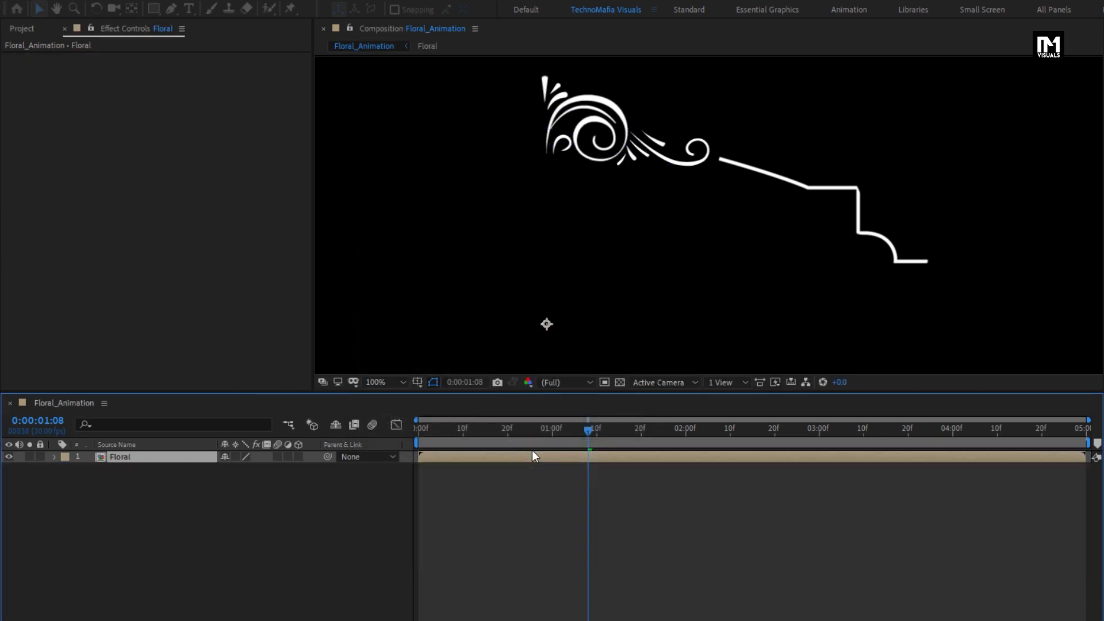
# Step: Fit the whole composition in view, make the Floral layer 3D and duplicate it three times
pyautogui.click(377, 382)
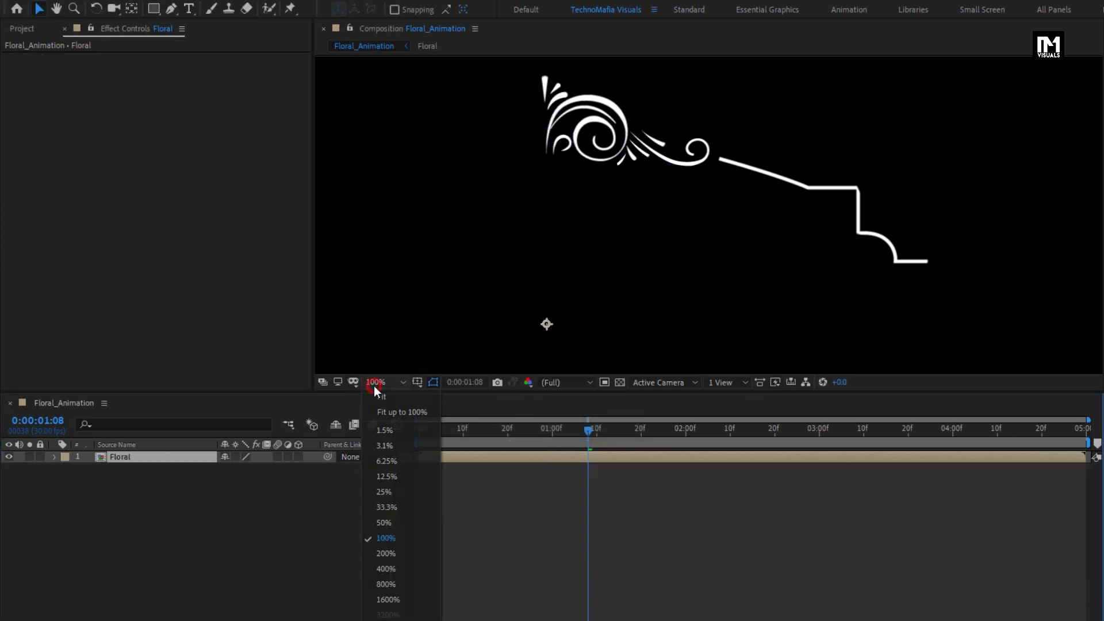
pyautogui.click(382, 416)
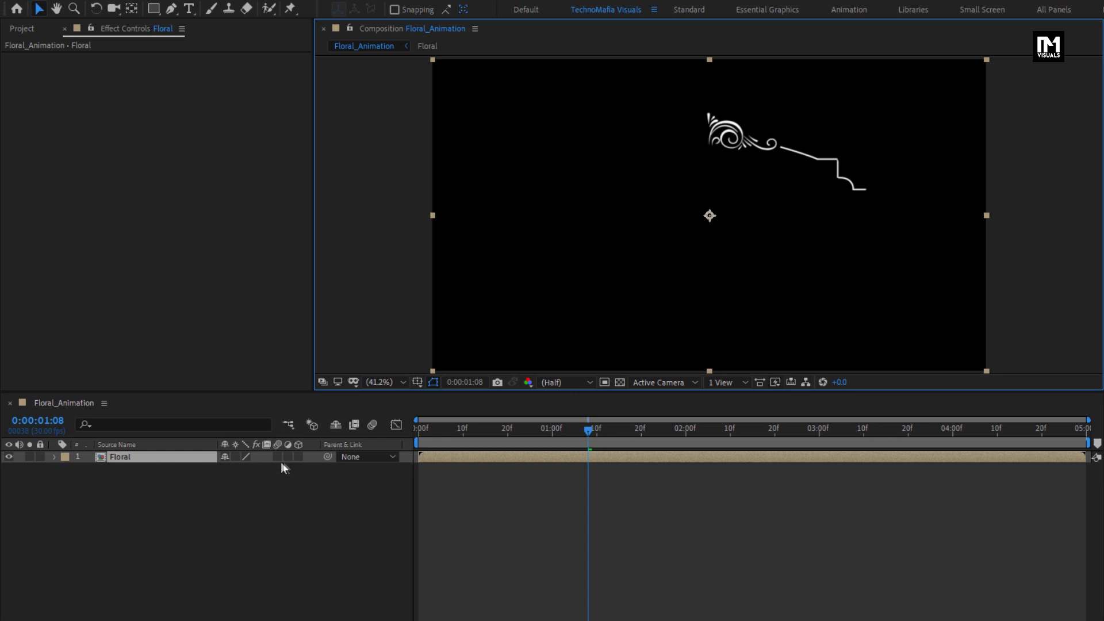
pyautogui.click(299, 457)
pyautogui.hotkey('ctrl', 'd')
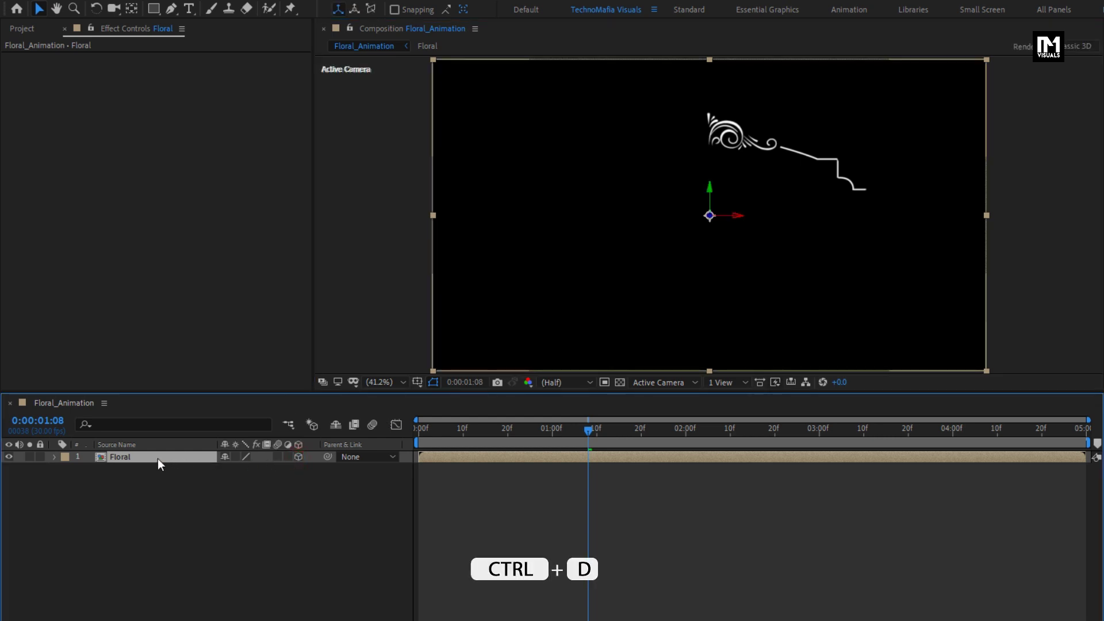
pyautogui.click(158, 458)
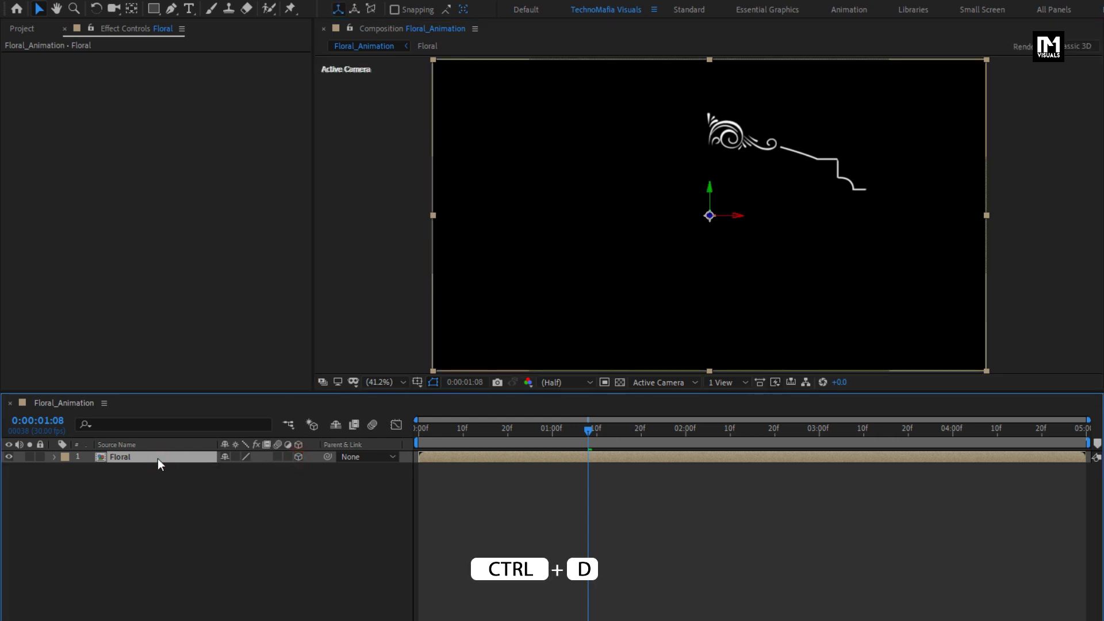
pyautogui.hotkey('ctrl', 'd')
pyautogui.hotkey('ctrl', 'd')
pyautogui.hotkey('ctrl', 'd')
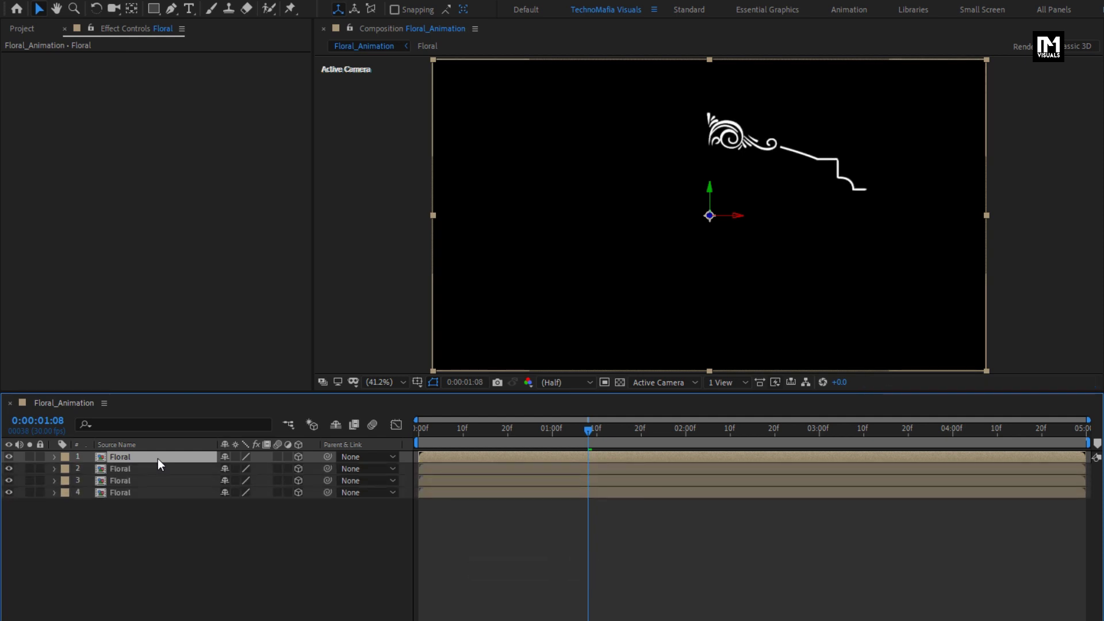
# Step: Set the third Floral layer's X Rotation to 180° and move the playhead to 0:00:03:03
pyautogui.click(154, 491)
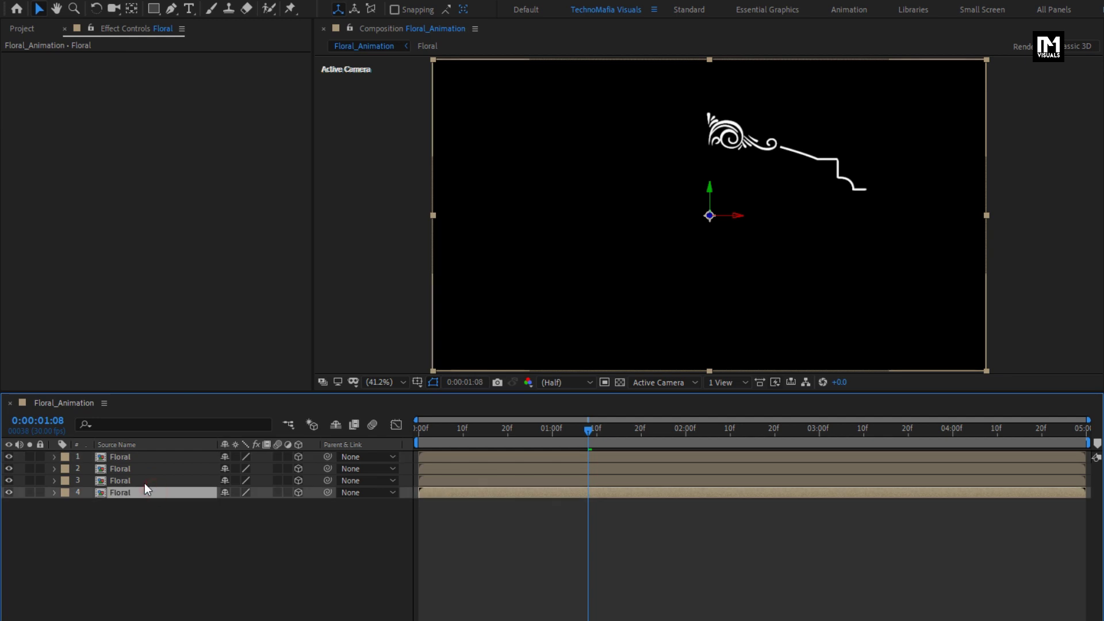
pyautogui.click(144, 483)
pyautogui.press('r')
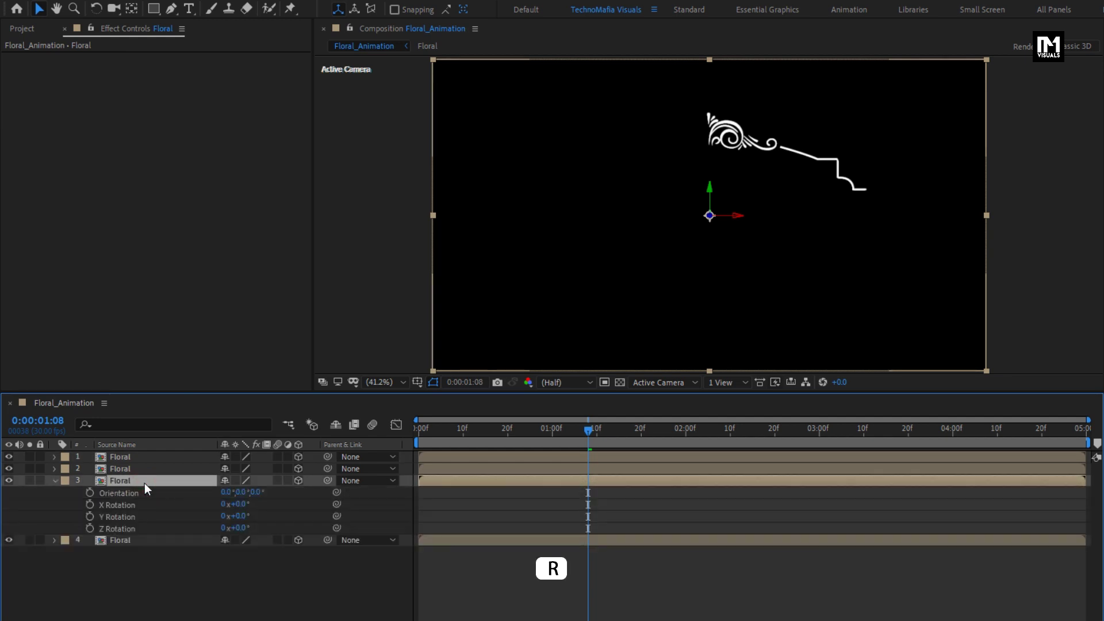
pyautogui.click(240, 505)
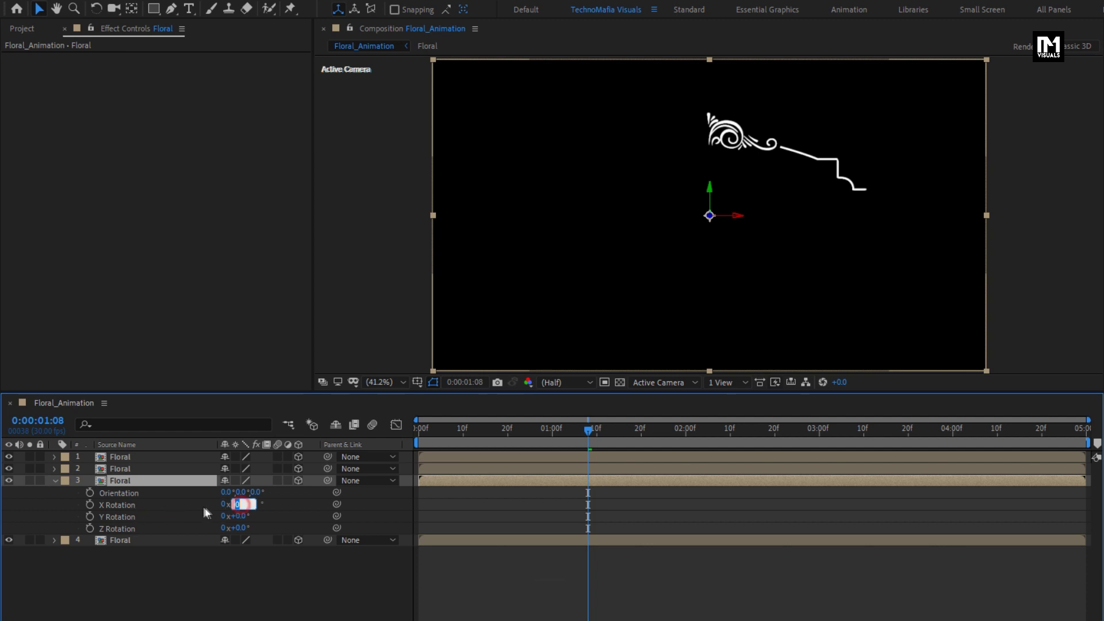
pyautogui.click(192, 506)
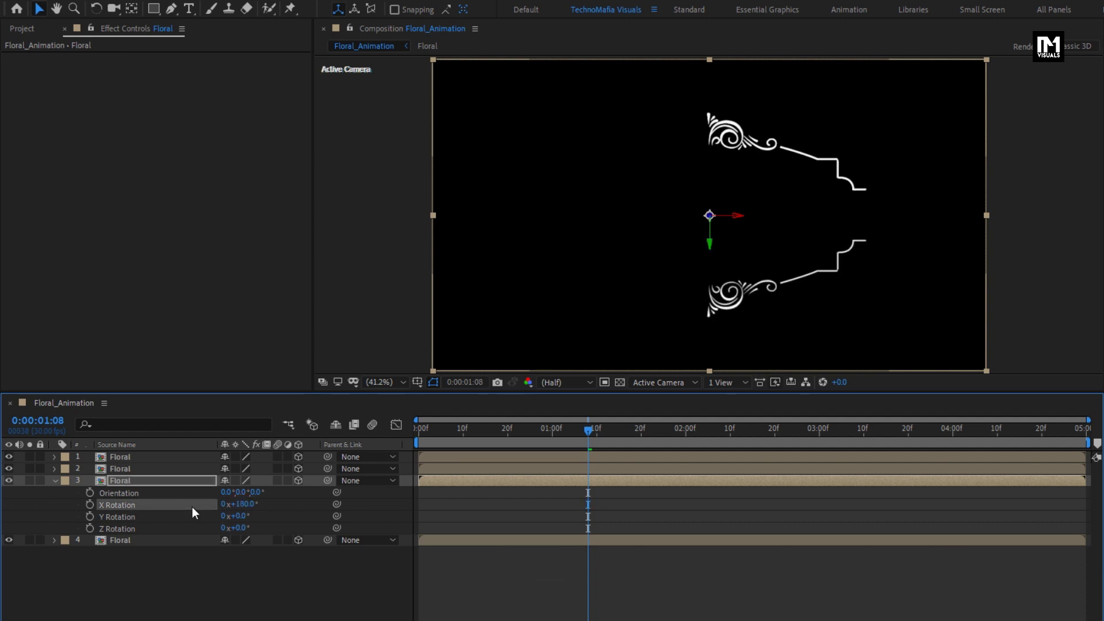
pyautogui.moveTo(610, 431); pyautogui.dragTo(832, 435)
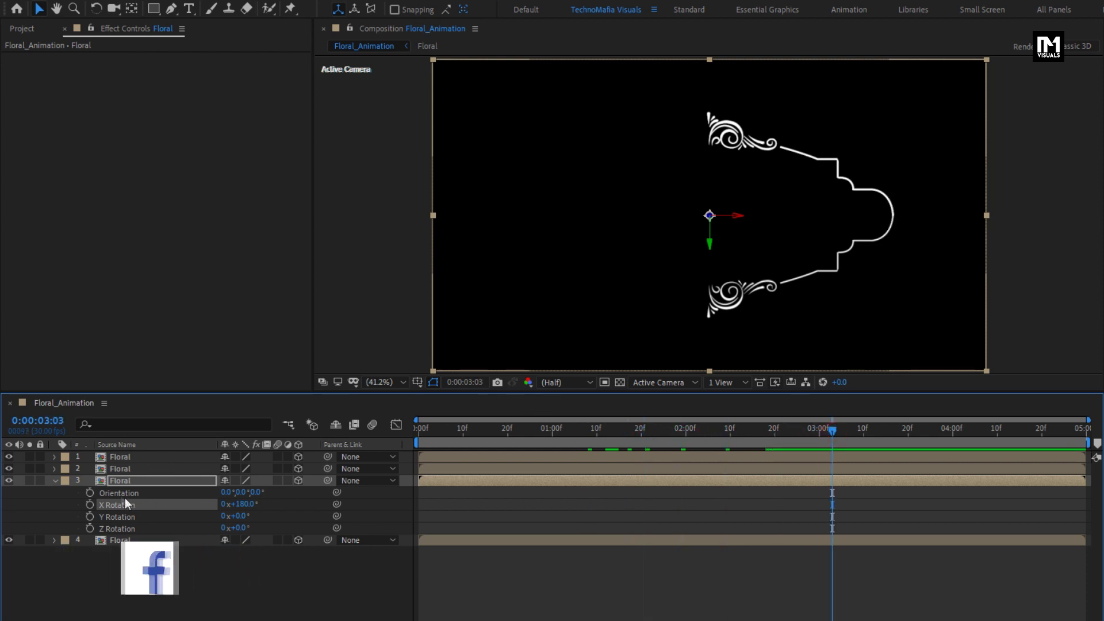
# Step: Set the second Floral layer's Y Rotation to 180° and collapse the properties of layers 2 and 3
pyautogui.click(115, 483)
pyautogui.press('r')
pyautogui.click(126, 471)
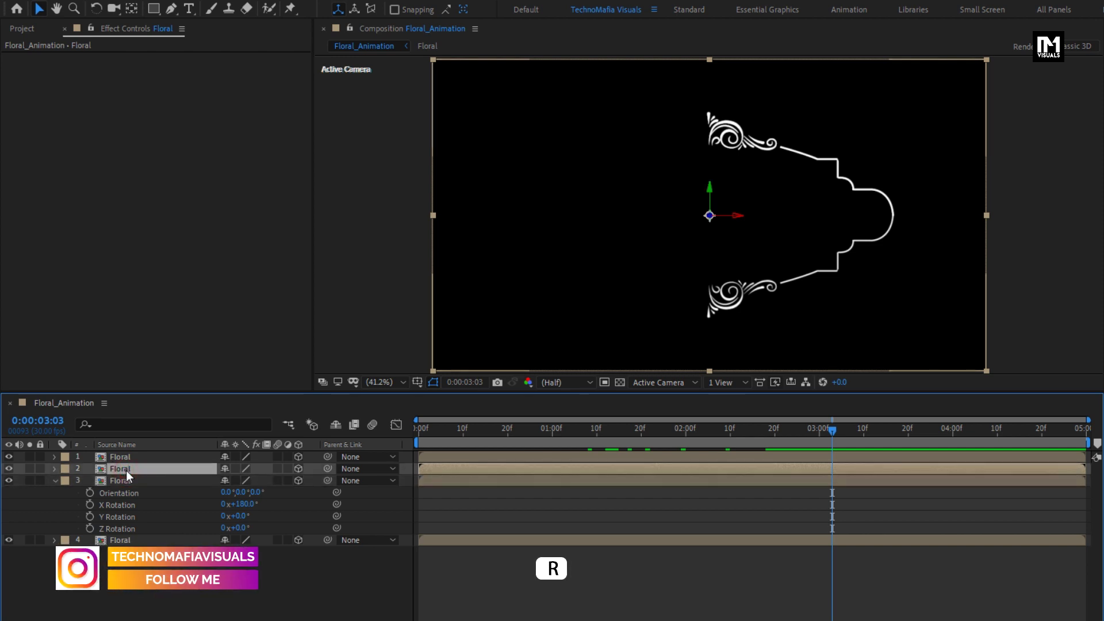
pyautogui.press('r')
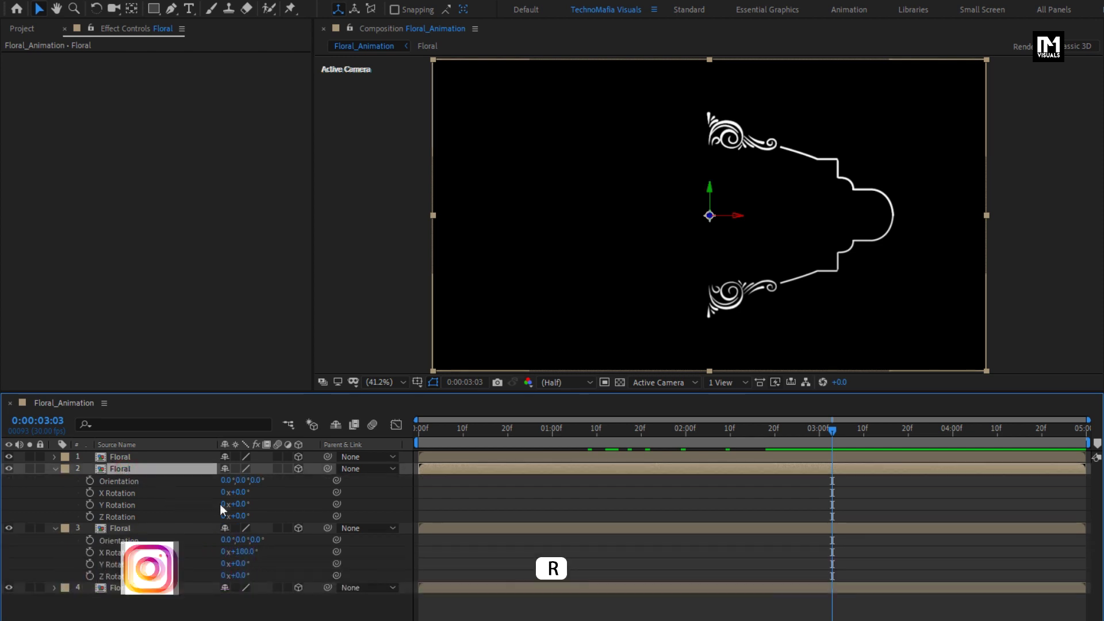
pyautogui.moveTo(239, 506); pyautogui.dragTo(352, 490)
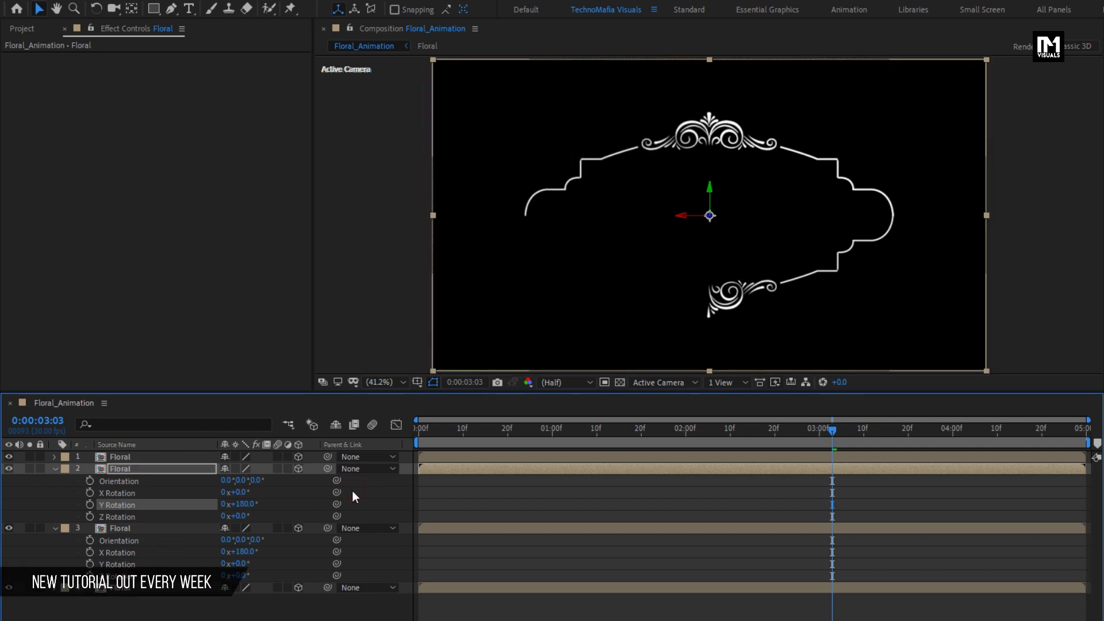
pyautogui.click(119, 470)
pyautogui.click(63, 472)
pyautogui.press('Escape')
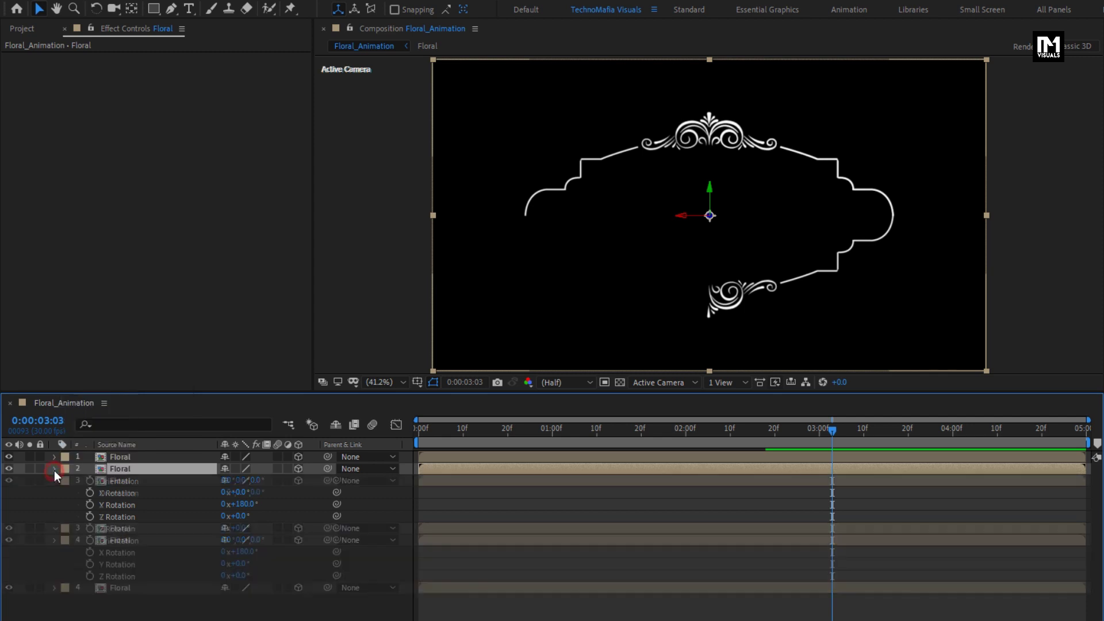
pyautogui.click(54, 470)
pyautogui.click(54, 481)
# Step: Set the first Floral layer's X Rotation and Y Rotation to 180° each, and collapse its properties
pyautogui.press('r')
pyautogui.click(120, 457)
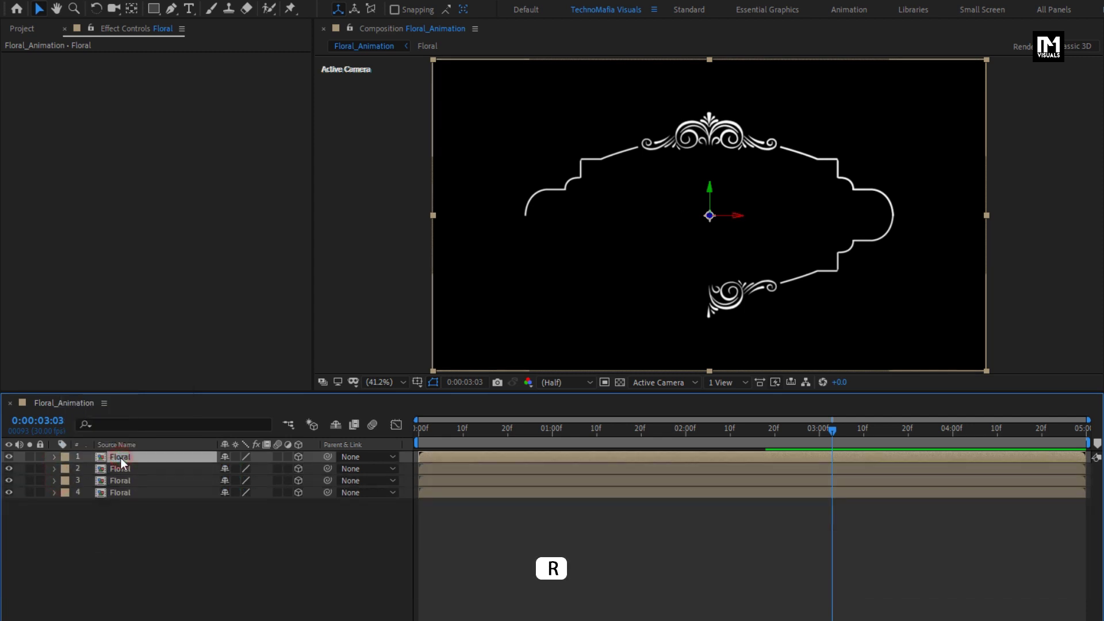
pyautogui.press('r')
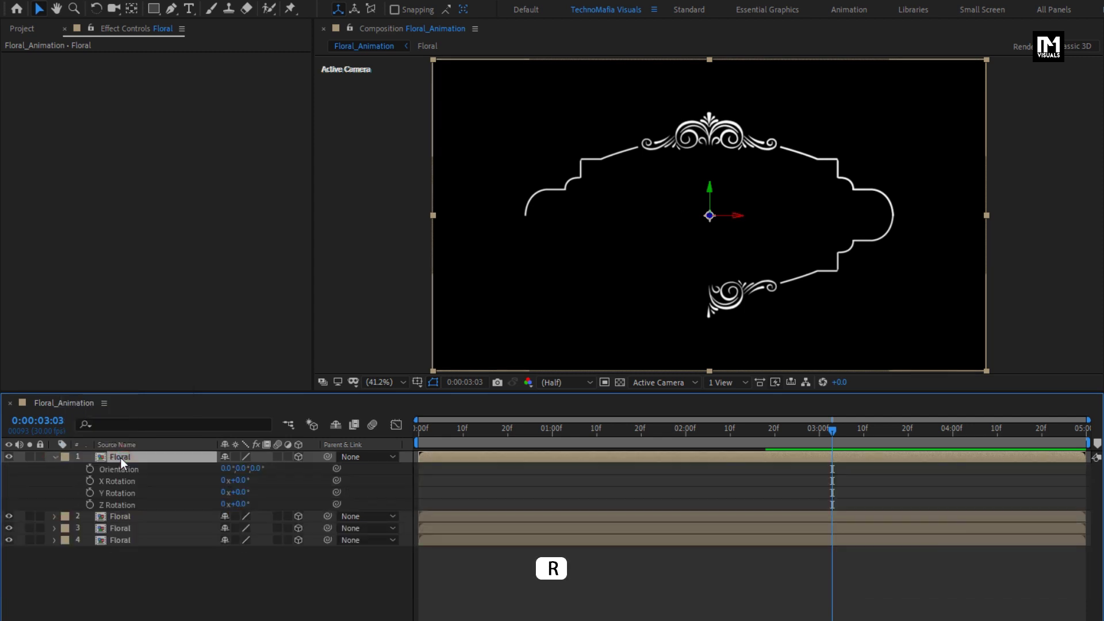
pyautogui.click(240, 481)
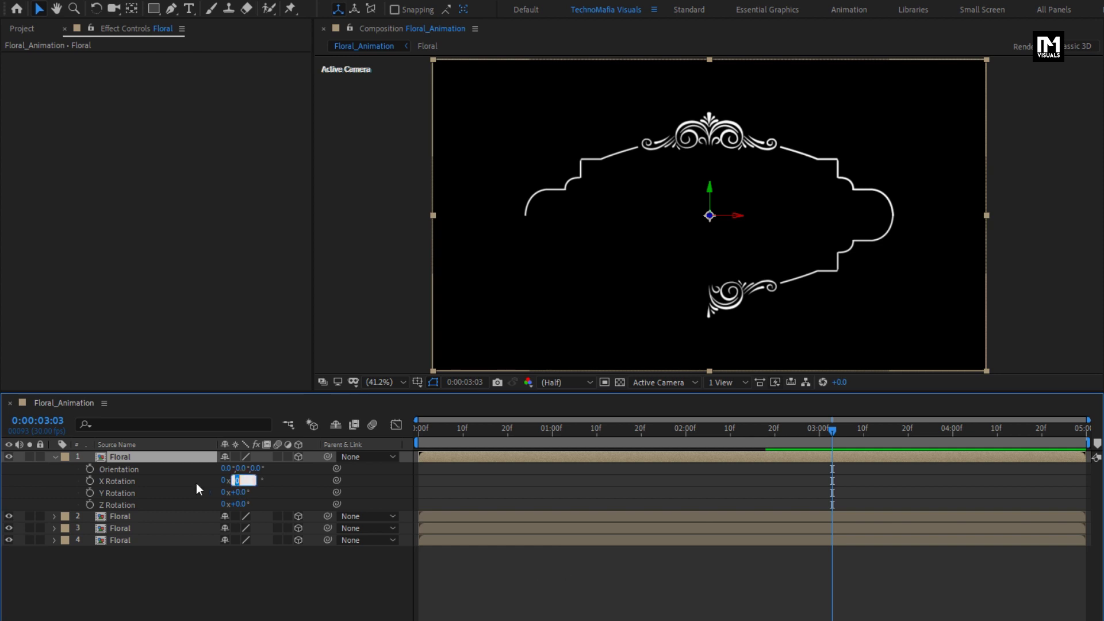
pyautogui.write('180')
pyautogui.click(196, 483)
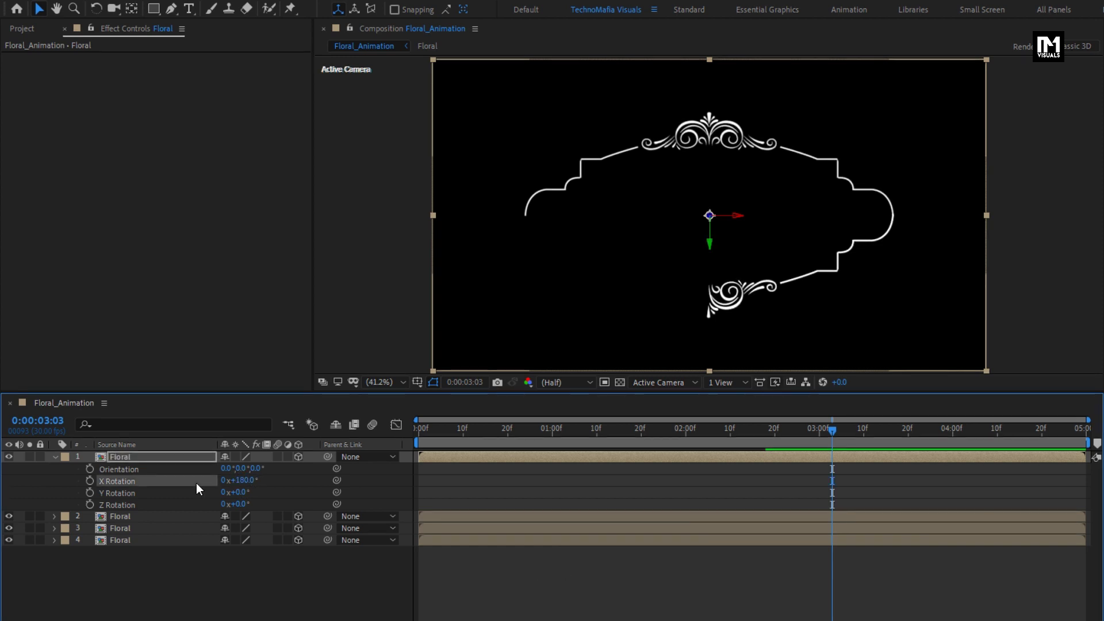
pyautogui.click(242, 493)
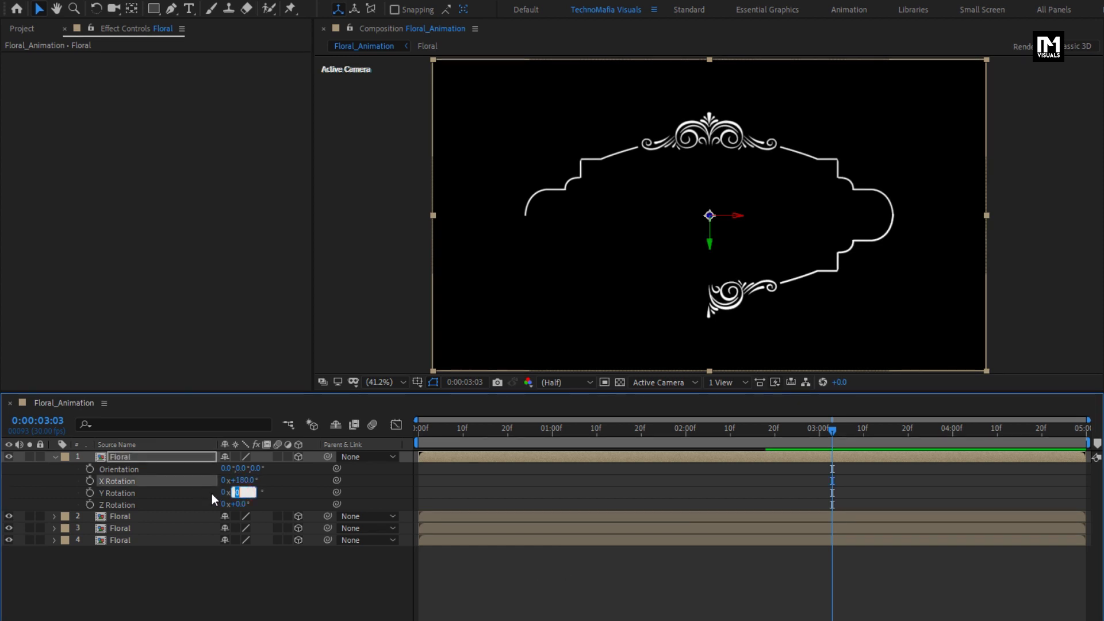
pyautogui.write('180')
pyautogui.click(211, 493)
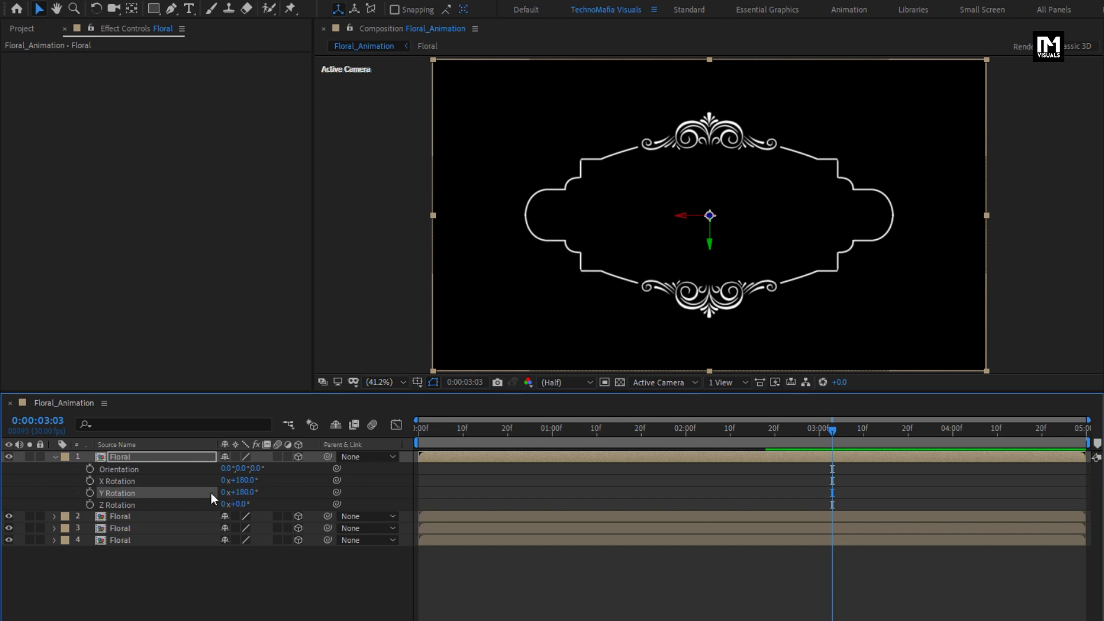
pyautogui.click(57, 458)
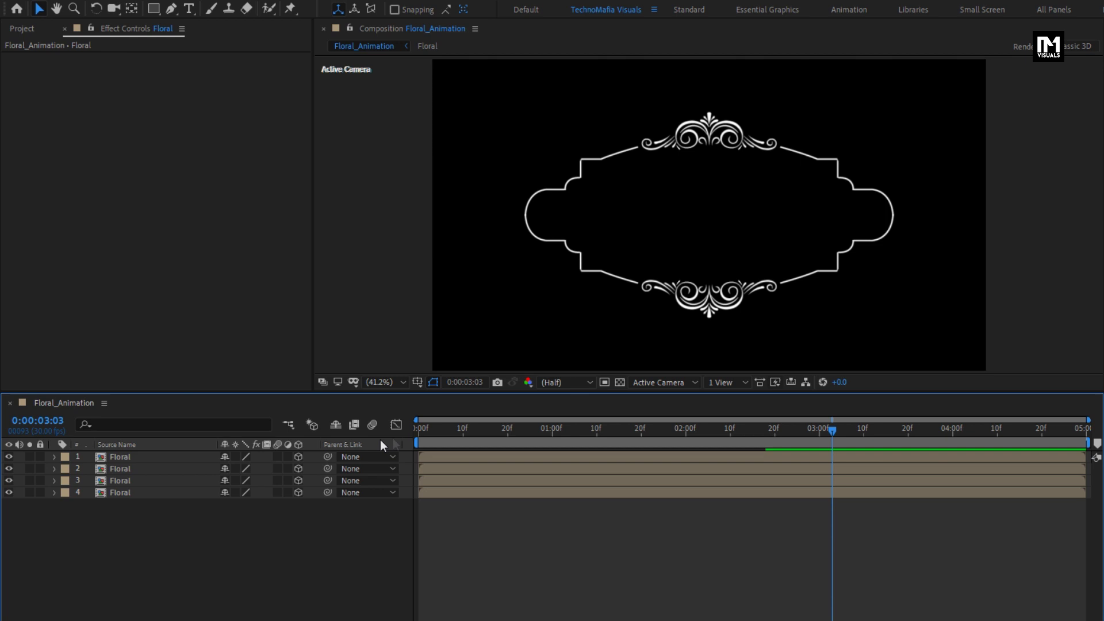
# Step: Preview the mirrored ornament animation from the start and scrub through it to 0:00:03:05
pyautogui.click(415, 428)
pyautogui.press('space')
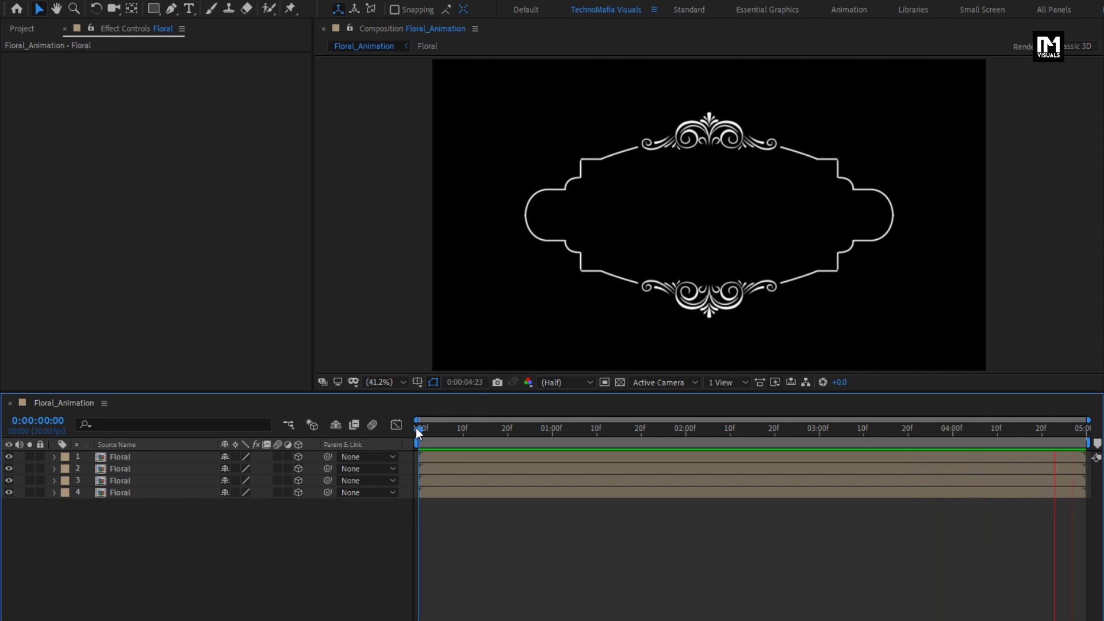
pyautogui.click(468, 426)
pyautogui.moveTo(468, 426); pyautogui.dragTo(841, 430)
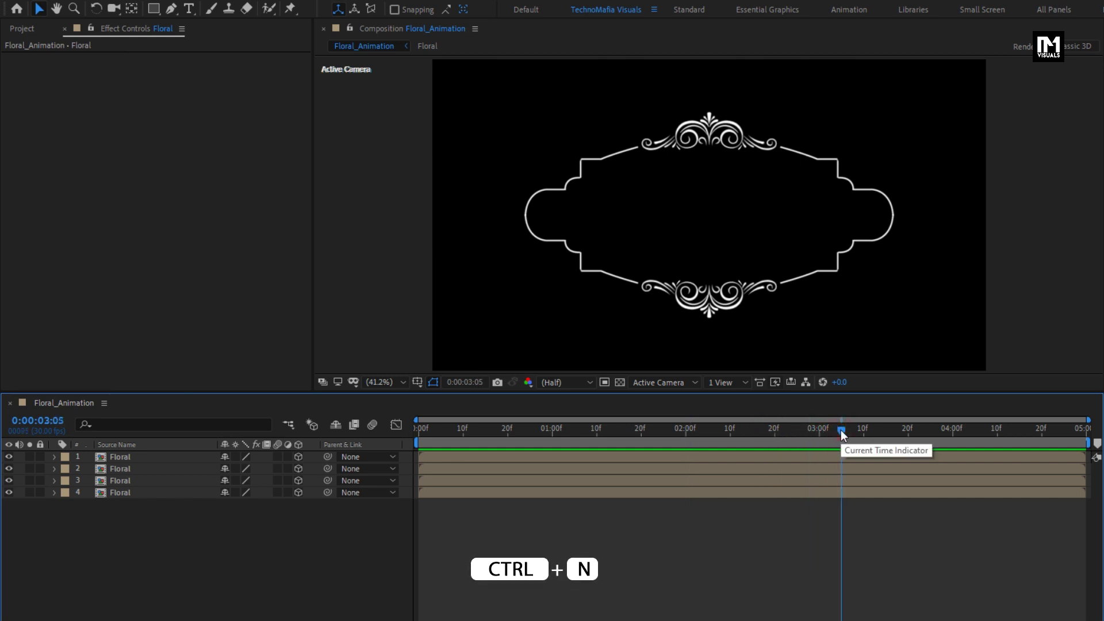
# Step: Create a new 1920 × 1080 composition named Wedding_Title at 30 fps with a 5-second duration
pyautogui.hotkey('ctrl', 'n')
pyautogui.write('W')
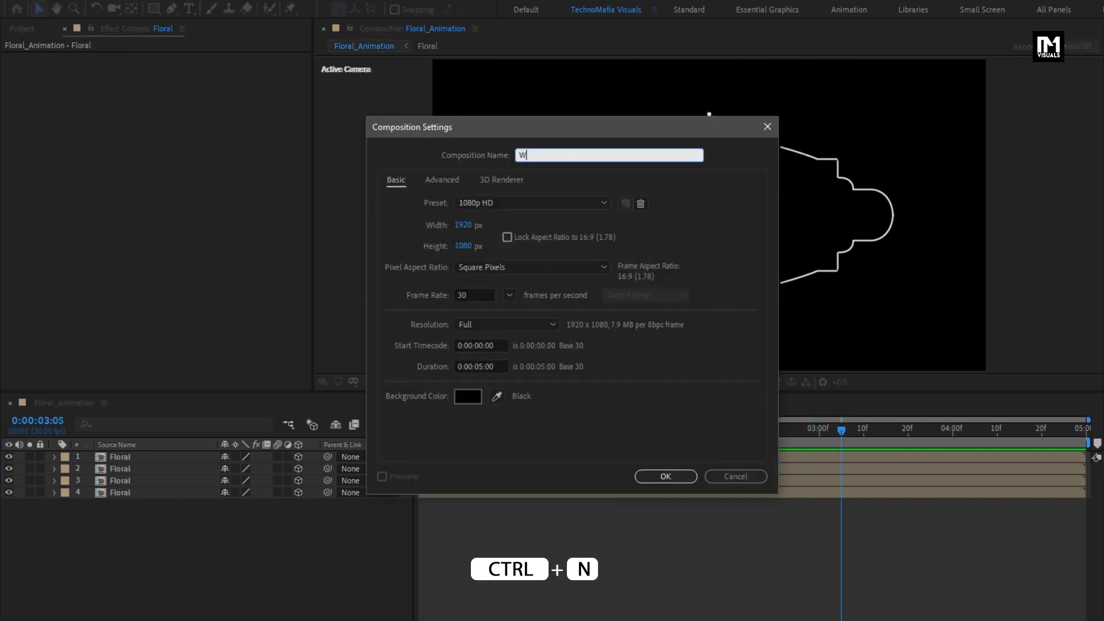
pyautogui.write('edding_Title')
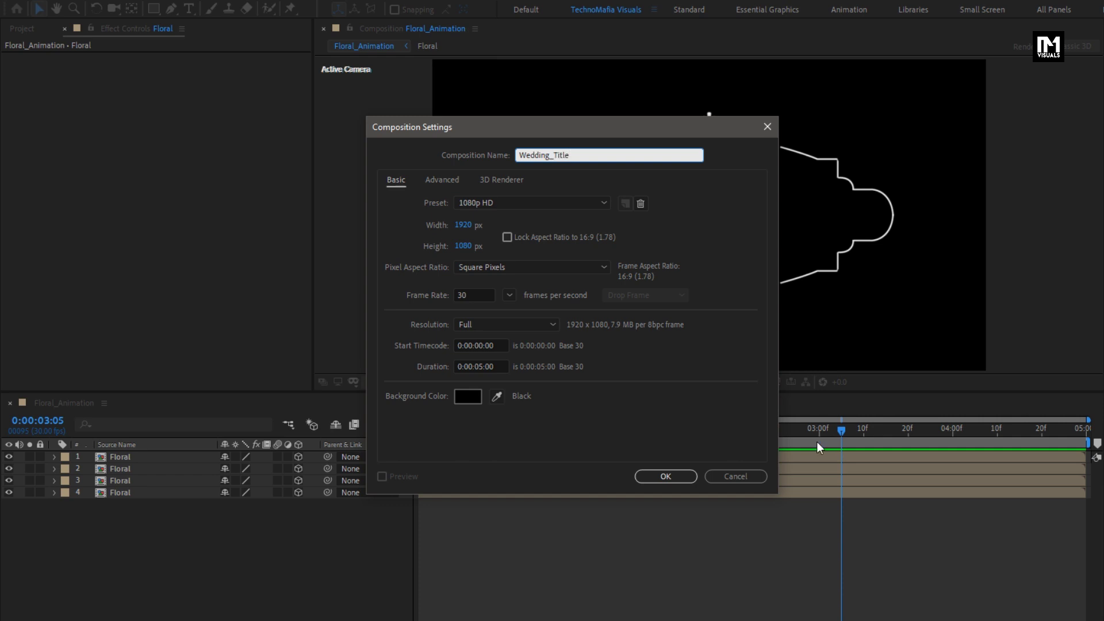
pyautogui.click(662, 475)
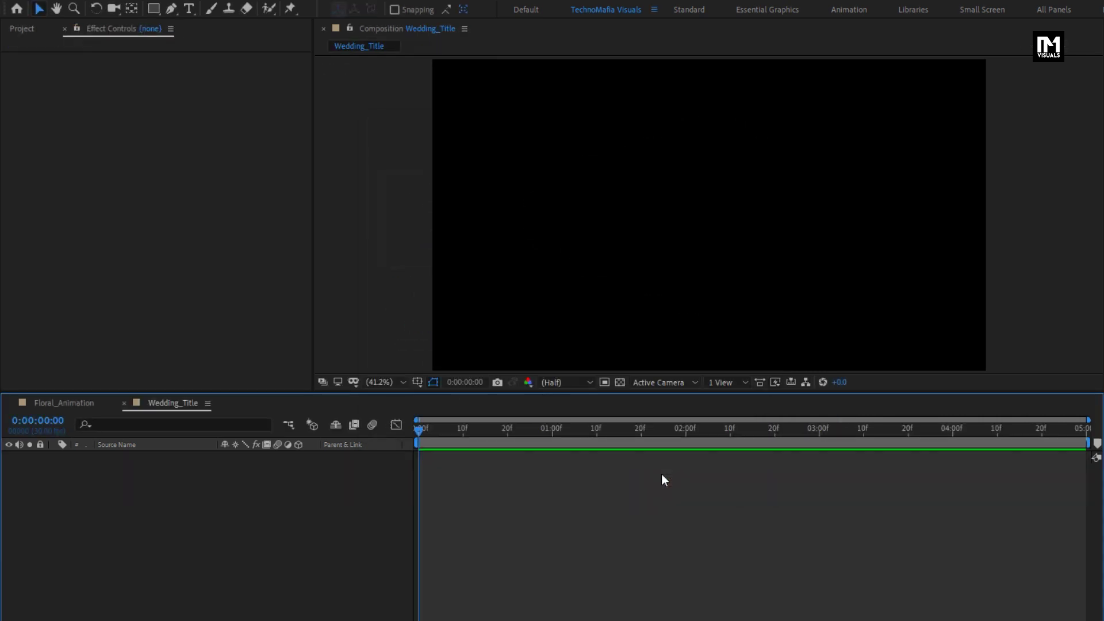
# Step: Add the Floral_Animation composition as a layer in Wedding_Title and move the playhead to 0:00:03:09
pyautogui.click(17, 29)
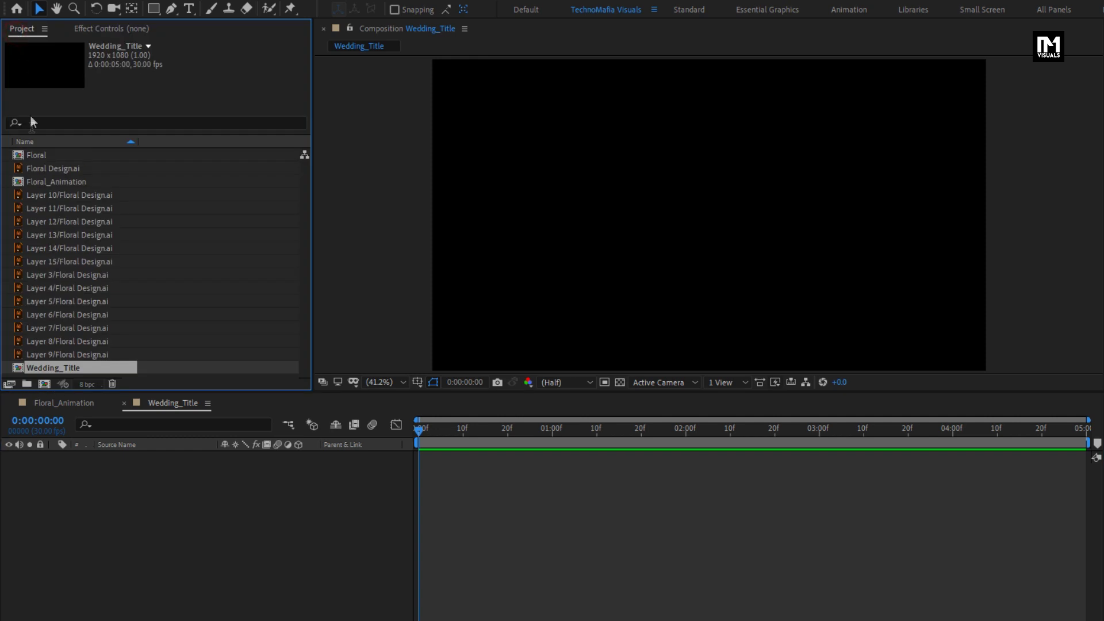
pyautogui.click(39, 157)
pyautogui.click(46, 183)
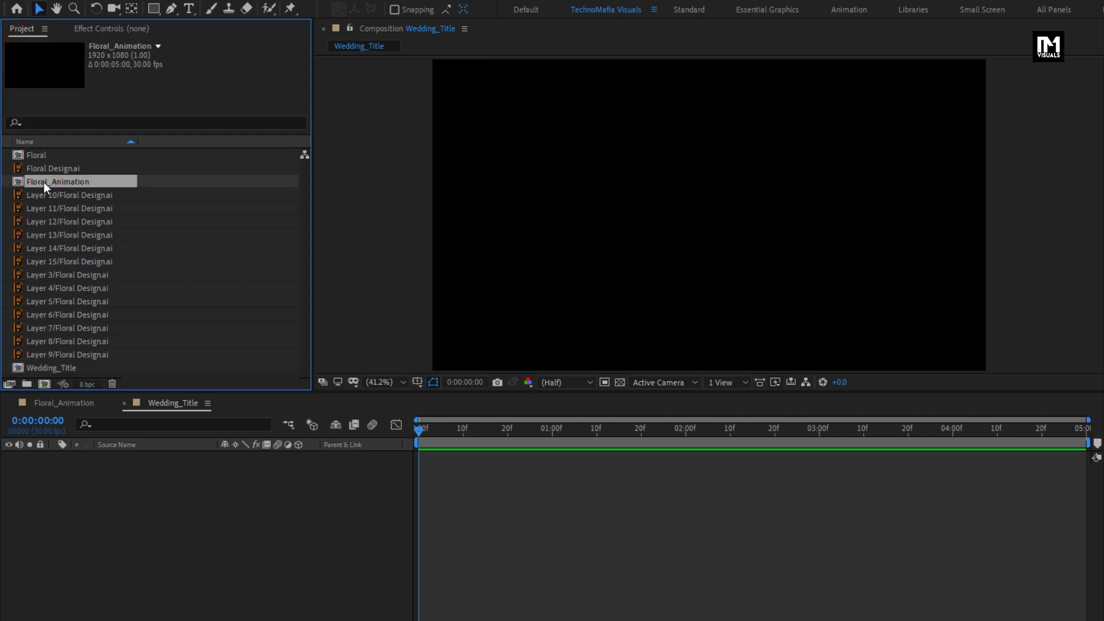
pyautogui.moveTo(45, 185); pyautogui.dragTo(104, 485)
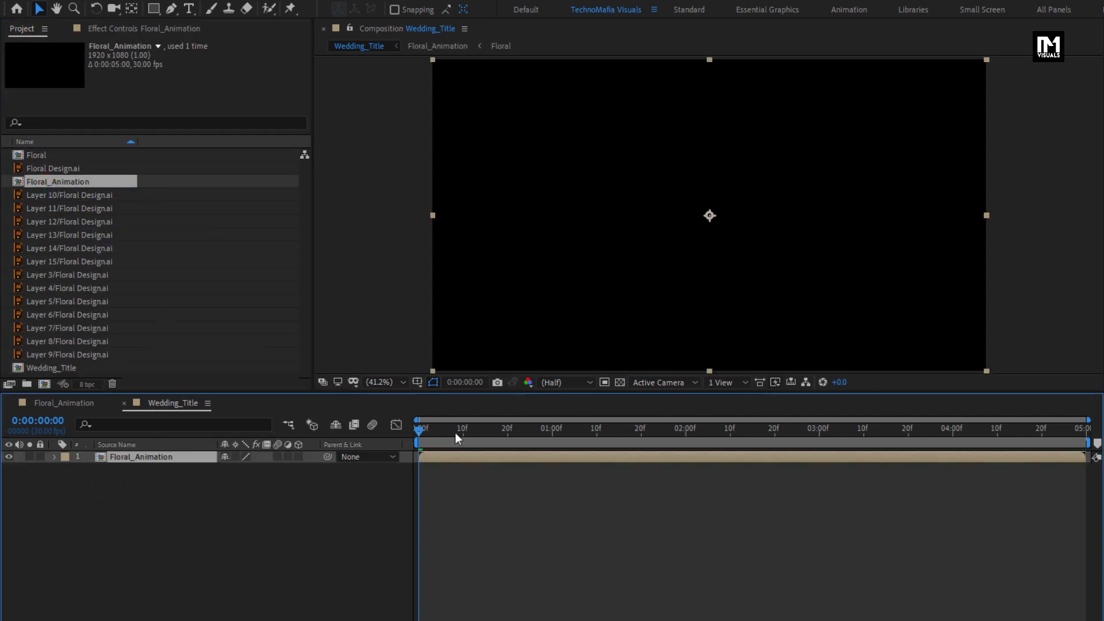
pyautogui.moveTo(454, 432); pyautogui.dragTo(859, 432)
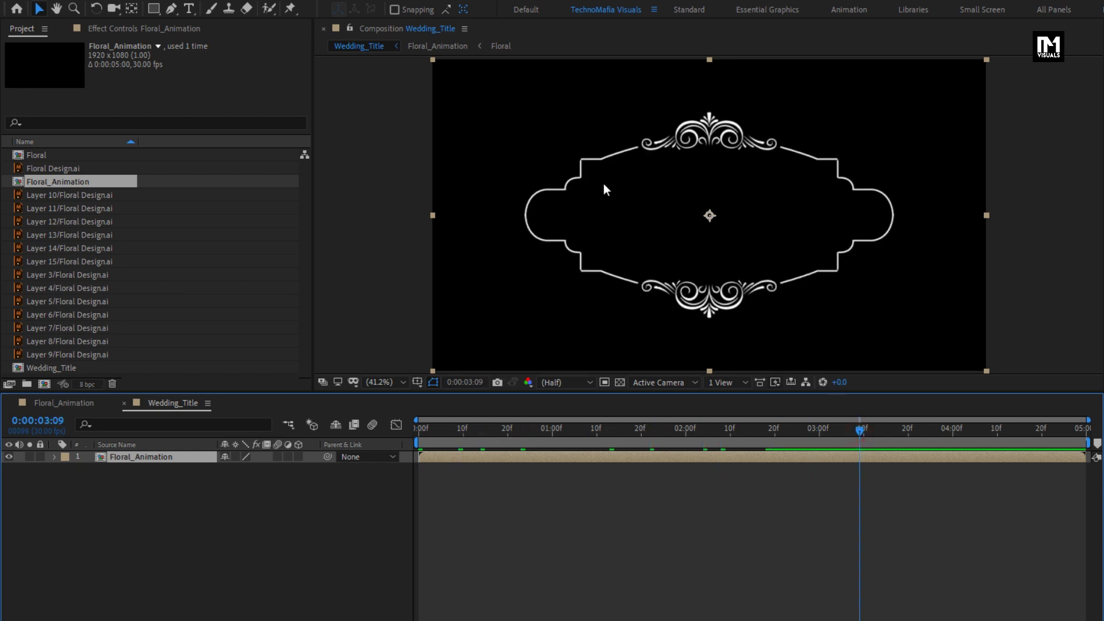
# Step: Create a text layer with the couple's first names in capitals joined by an ampersand, and center it inside the floral frame
pyautogui.click(188, 10)
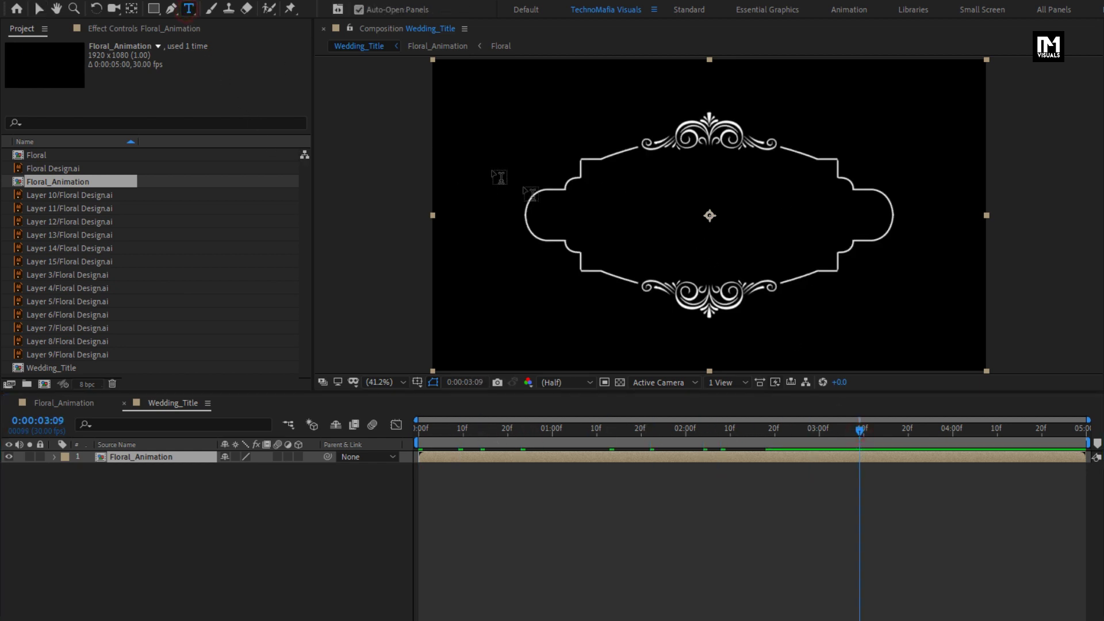
pyautogui.click(569, 221)
pyautogui.write('BRANDON')
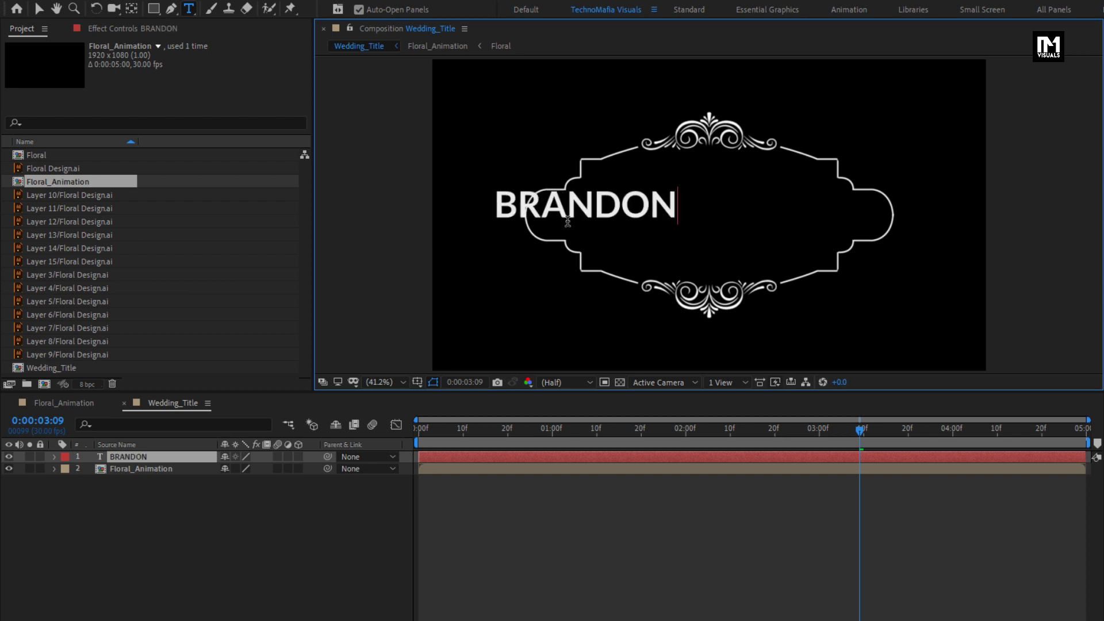
pyautogui.write(' & ALISHA')
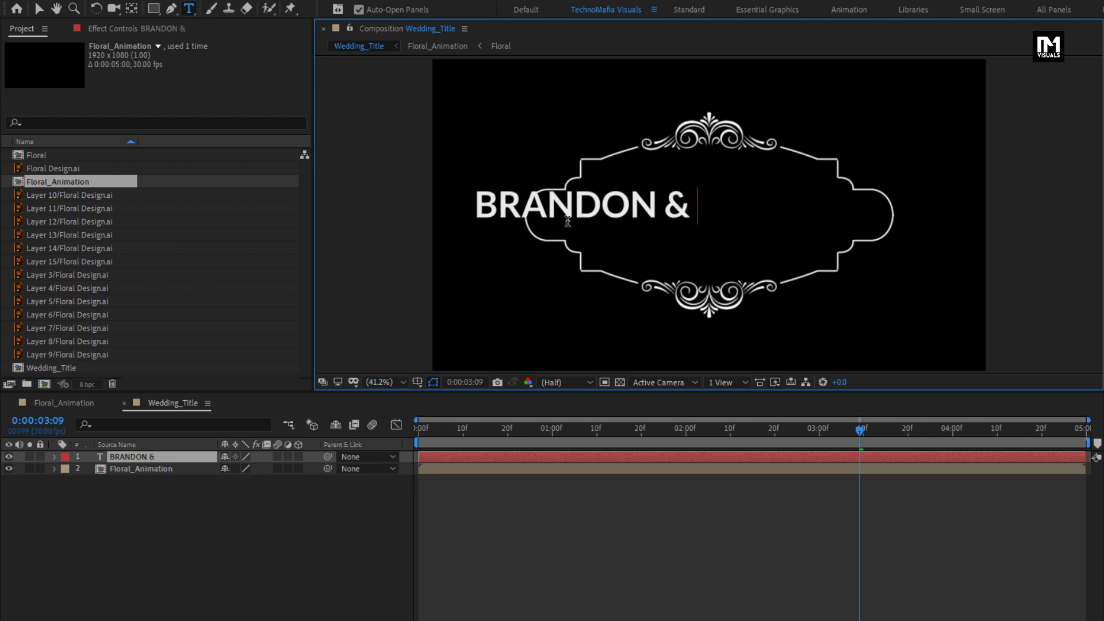
pyautogui.press('Escape')
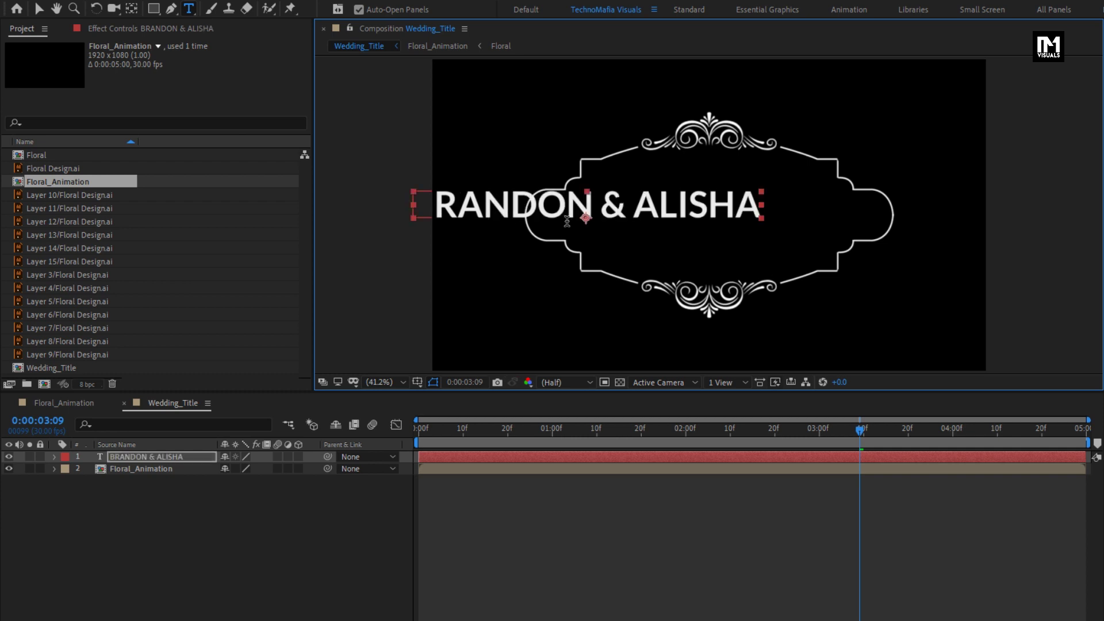
pyautogui.press('v')
pyautogui.moveTo(568, 223); pyautogui.dragTo(690, 223)
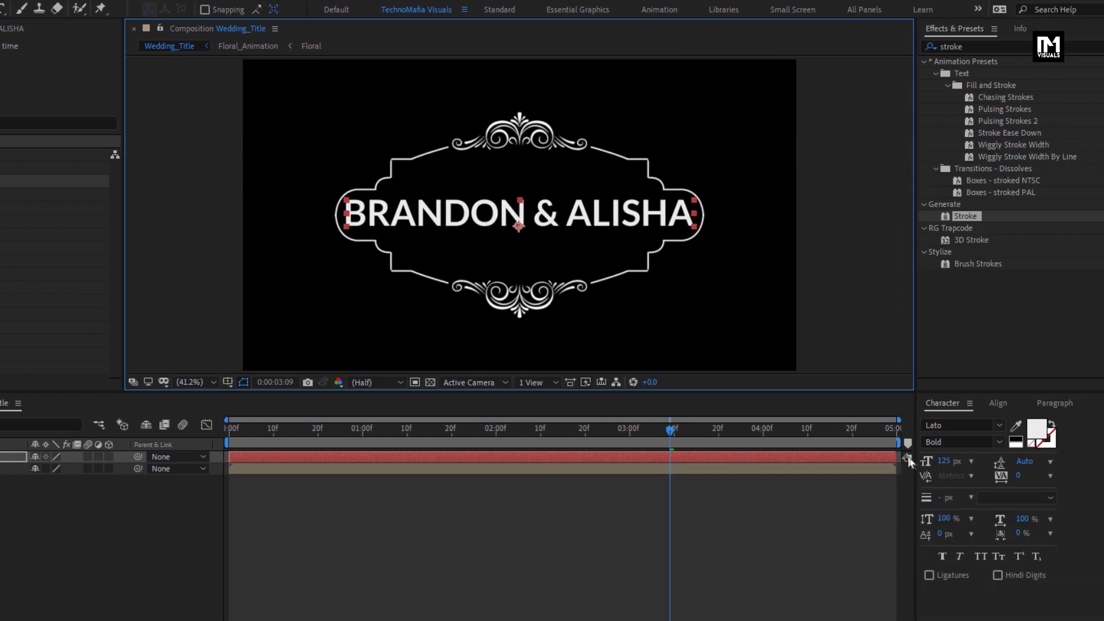
# Step: Set the title's Lato font style to Regular and reduce its font size to fit comfortably inside the frame
pyautogui.click(964, 443)
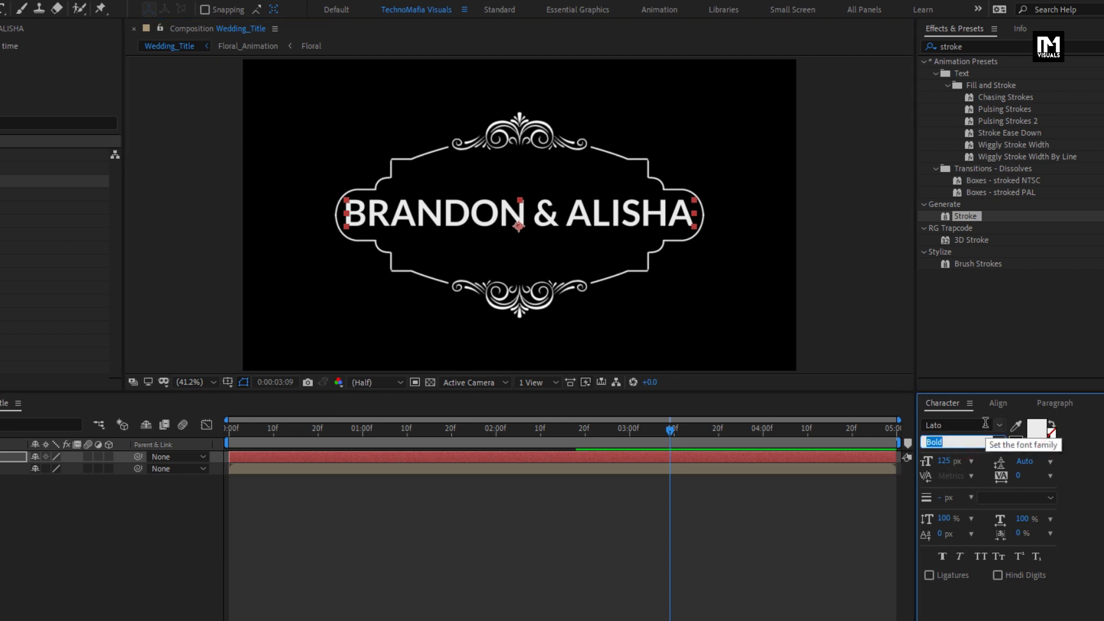
pyautogui.click(1000, 442)
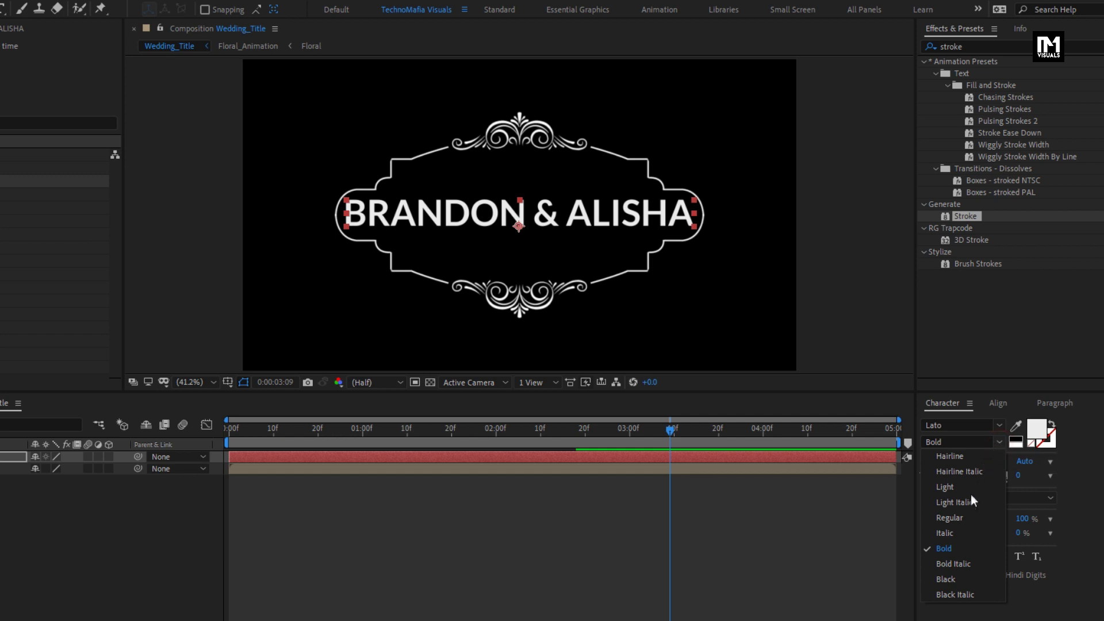
pyautogui.click(964, 513)
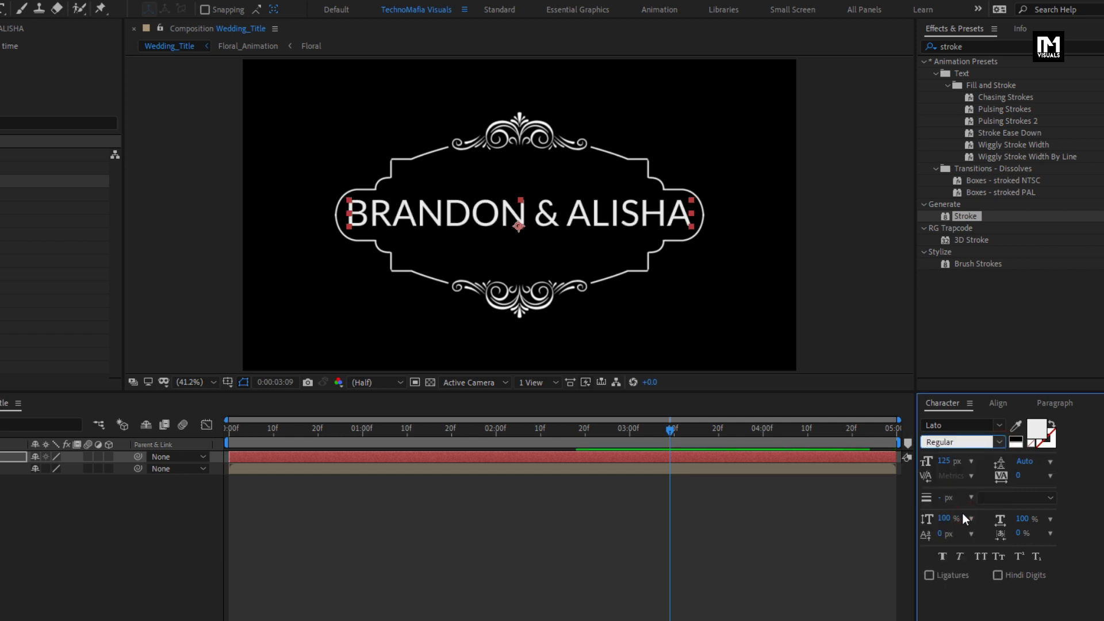
pyautogui.moveTo(948, 465)
pyautogui.mouseDown()
pyautogui.moveTo(931, 466)
pyautogui.moveTo(945, 464)
pyautogui.mouseUp()
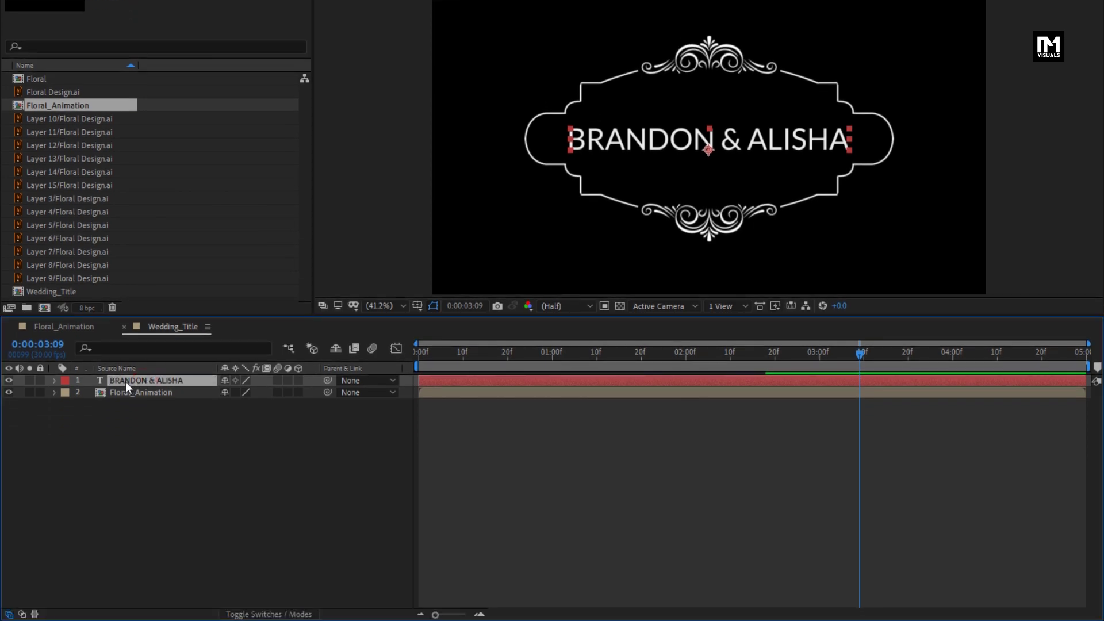
# Step: Add an Opacity text animator to the title layer and expand its Range Selector 1 properties
pyautogui.click(54, 380)
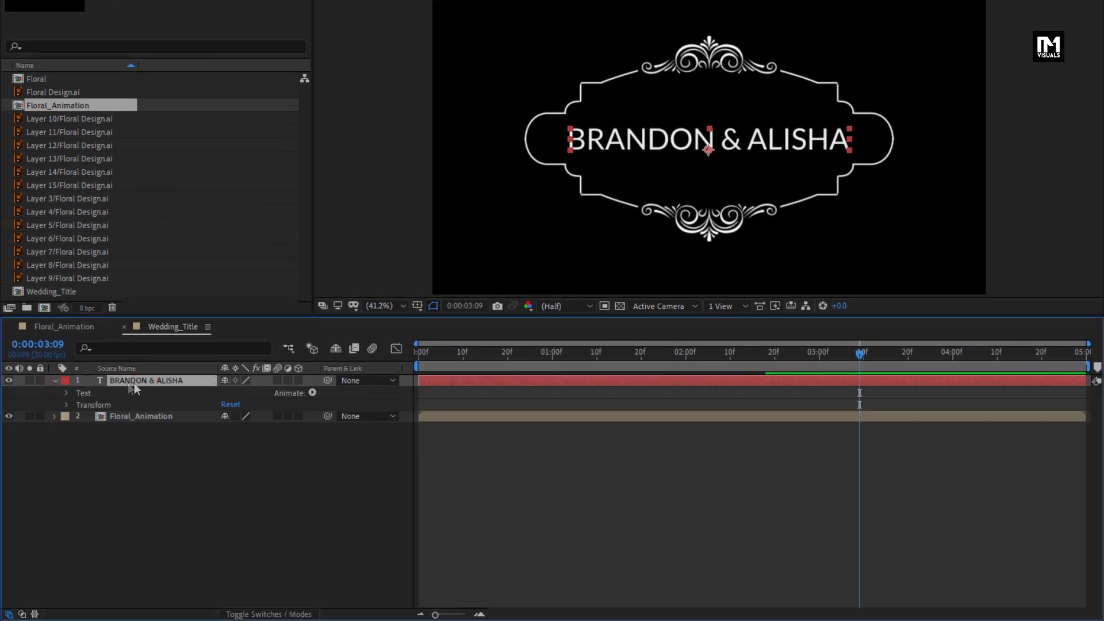
pyautogui.click(312, 393)
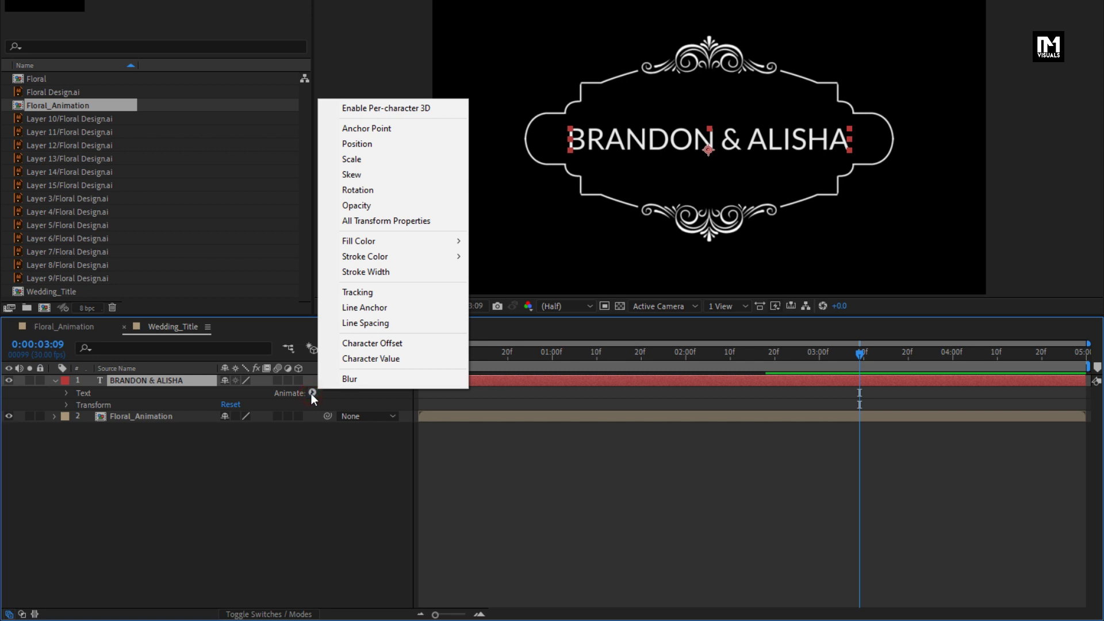
pyautogui.click(354, 209)
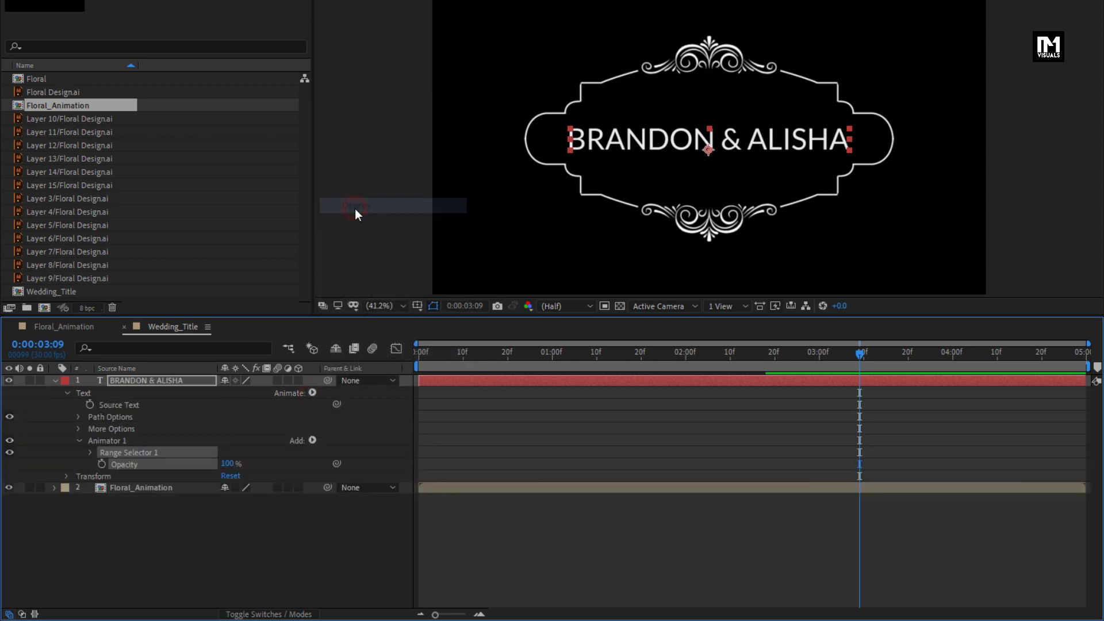
pyautogui.click(90, 453)
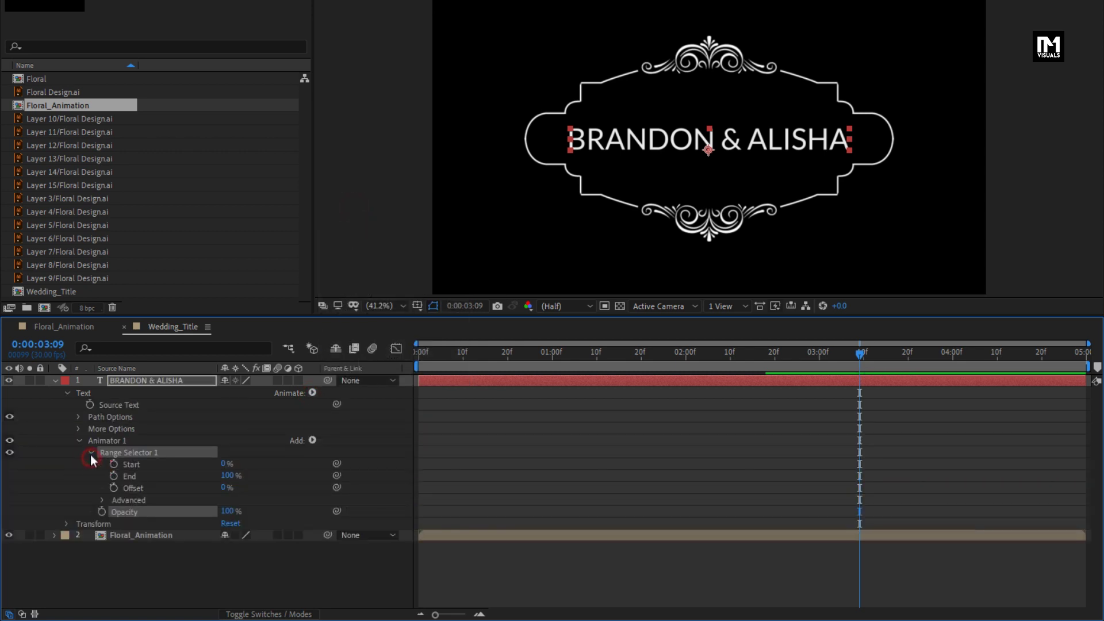
# Step: Keyframe the range selector's Offset from -100% at 0:00:00:00 to 100% at 0:00:02:00
pyautogui.click(414, 354)
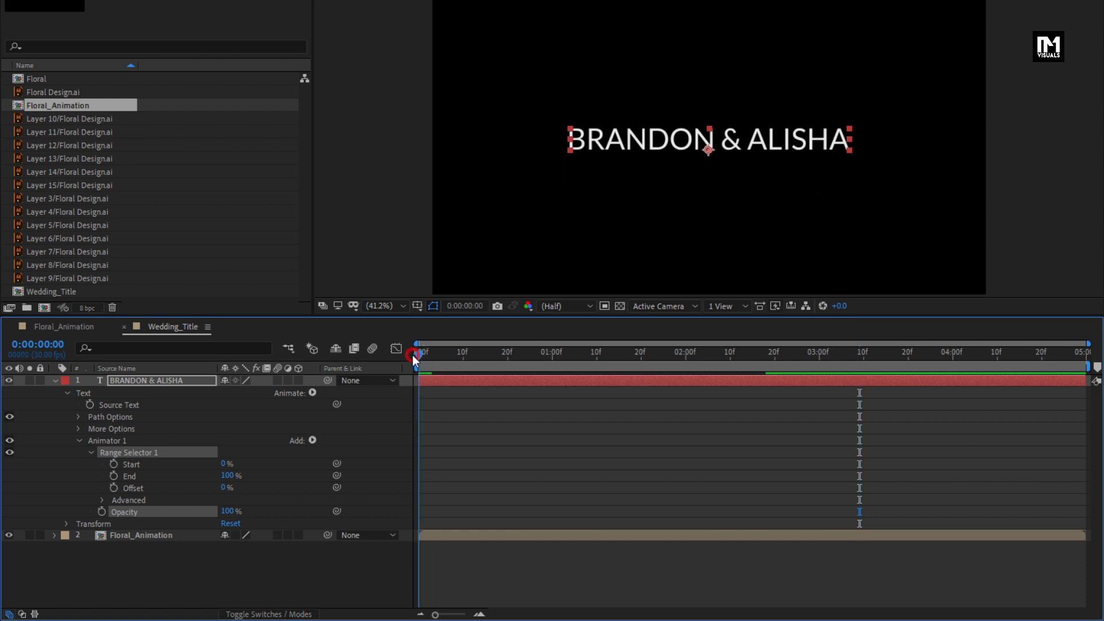
pyautogui.click(113, 488)
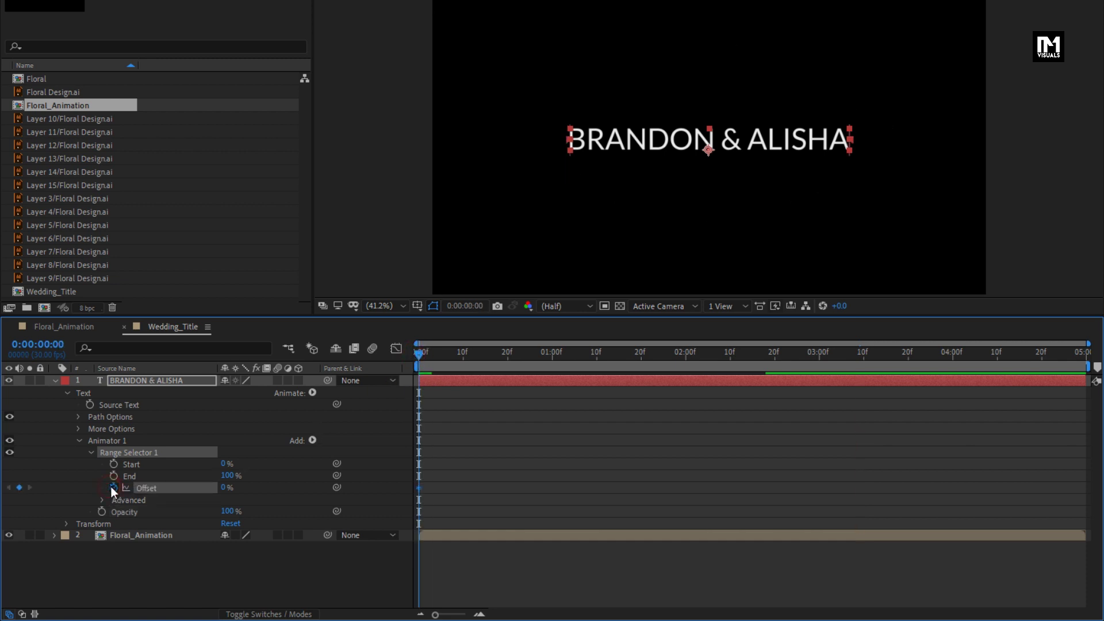
pyautogui.click(175, 488)
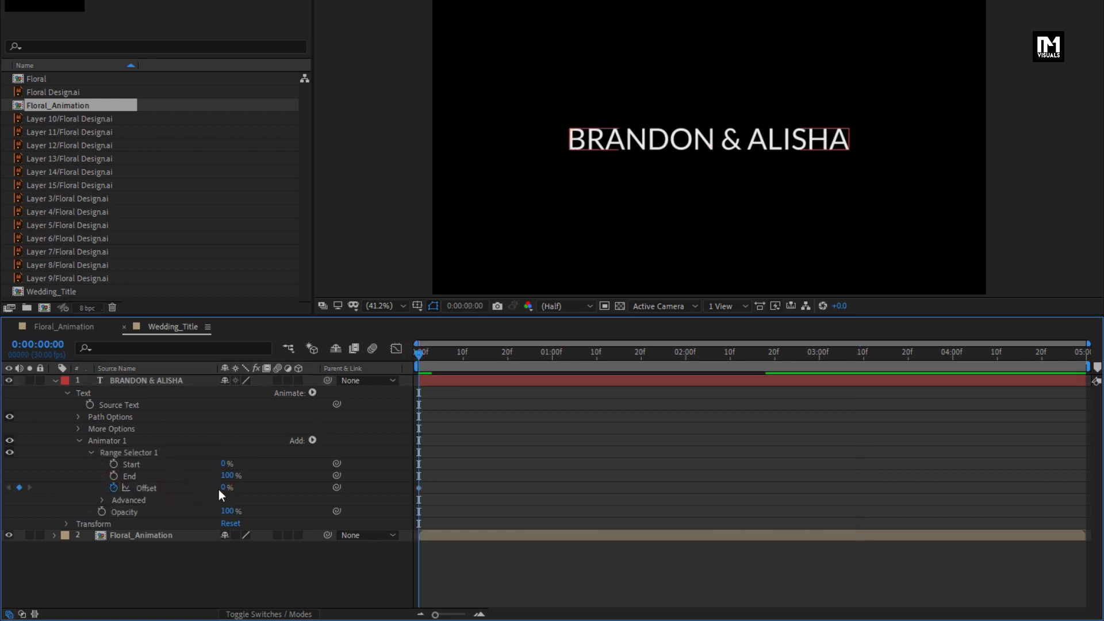
pyautogui.moveTo(222, 488); pyautogui.dragTo(91, 489)
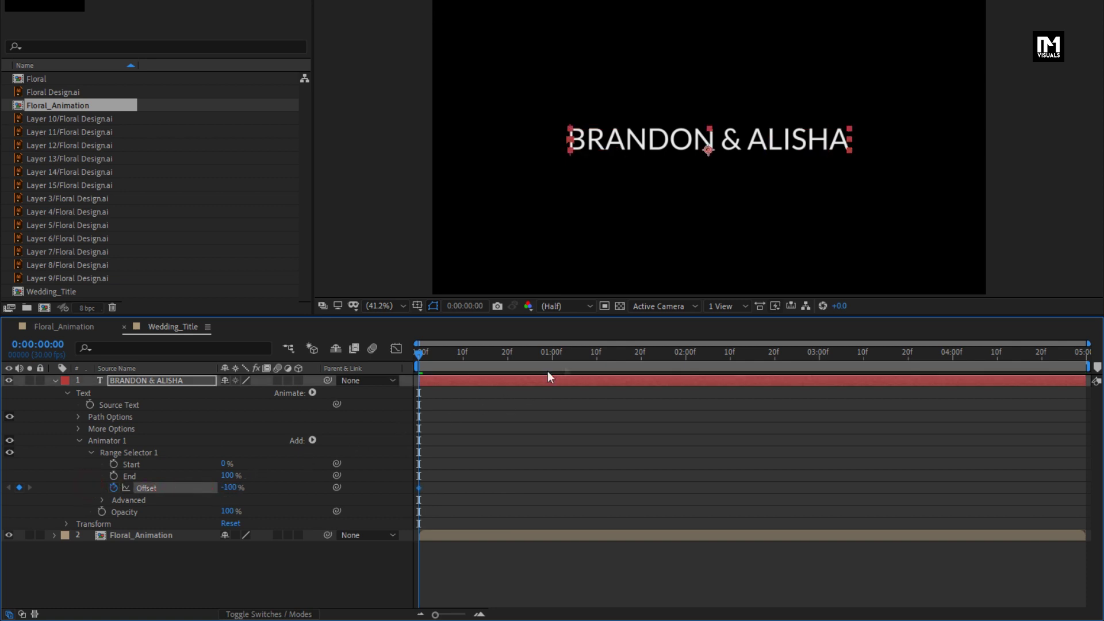
pyautogui.moveTo(547, 371); pyautogui.dragTo(686, 358)
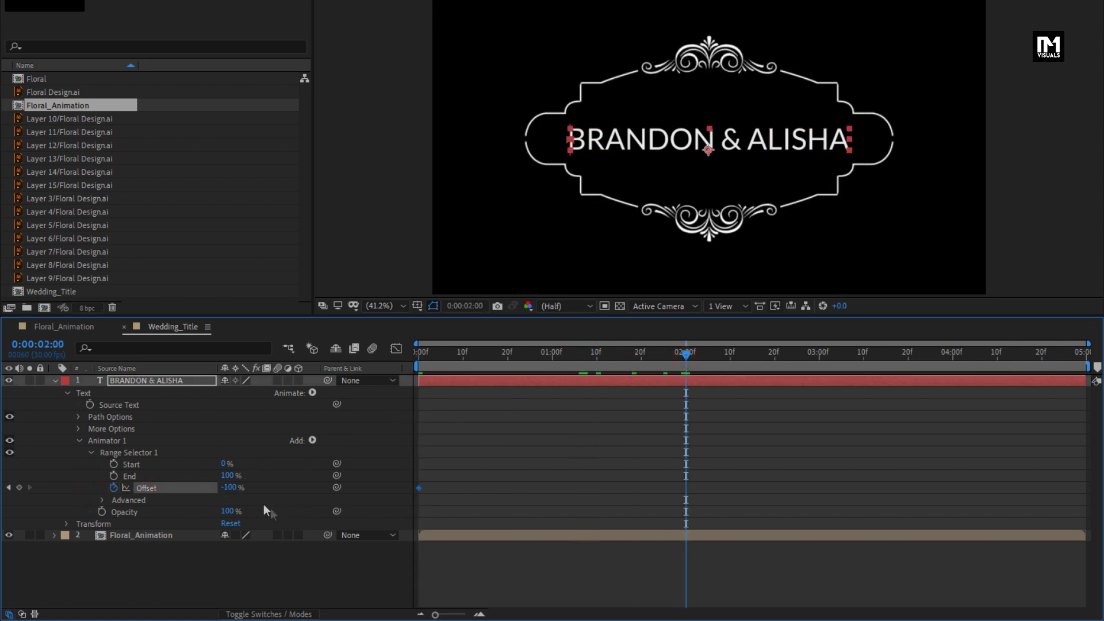
pyautogui.moveTo(229, 493); pyautogui.dragTo(448, 475)
# Step: Set the range selector's advanced Shape to Ramp Up and turn Randomize Order on, then collapse the advanced options
pyautogui.click(101, 500)
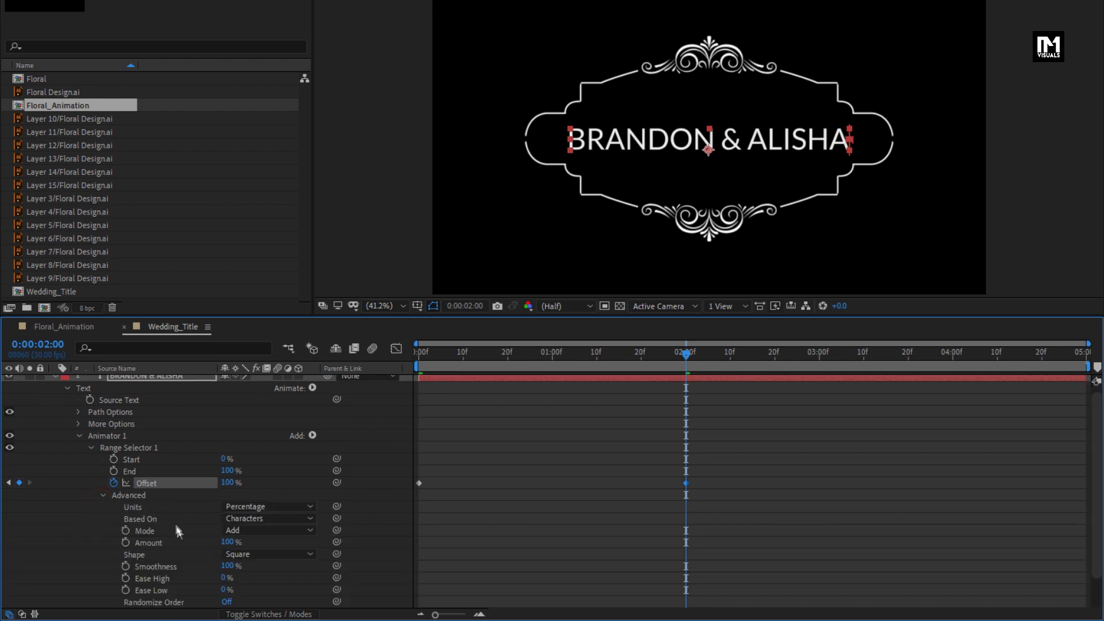
pyautogui.scroll(-2, 185, 521)
pyautogui.click(246, 520)
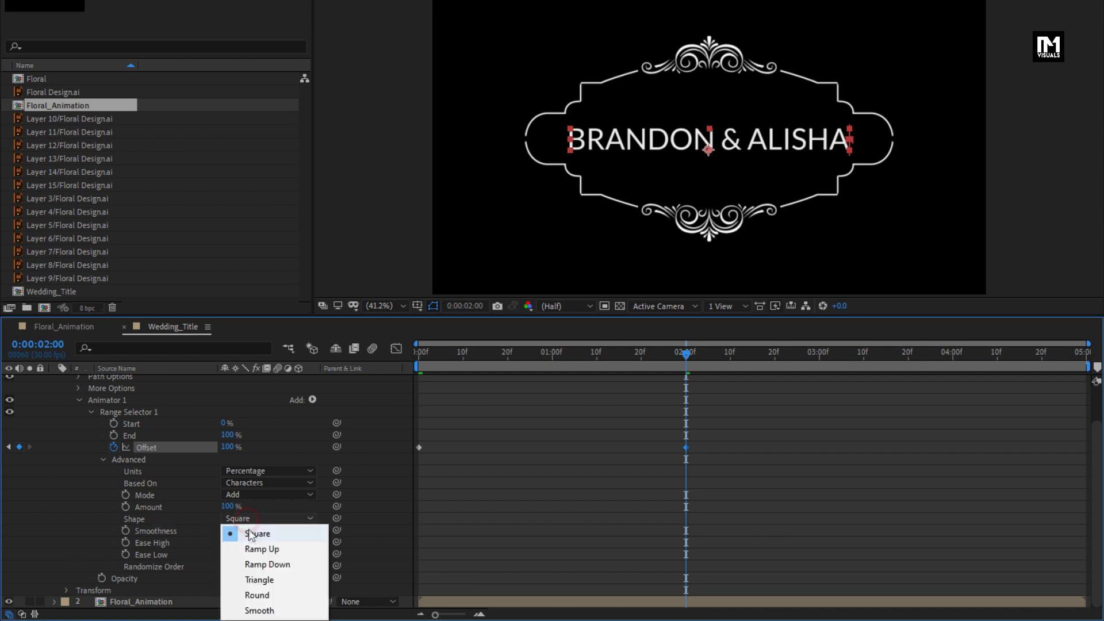
pyautogui.click(255, 550)
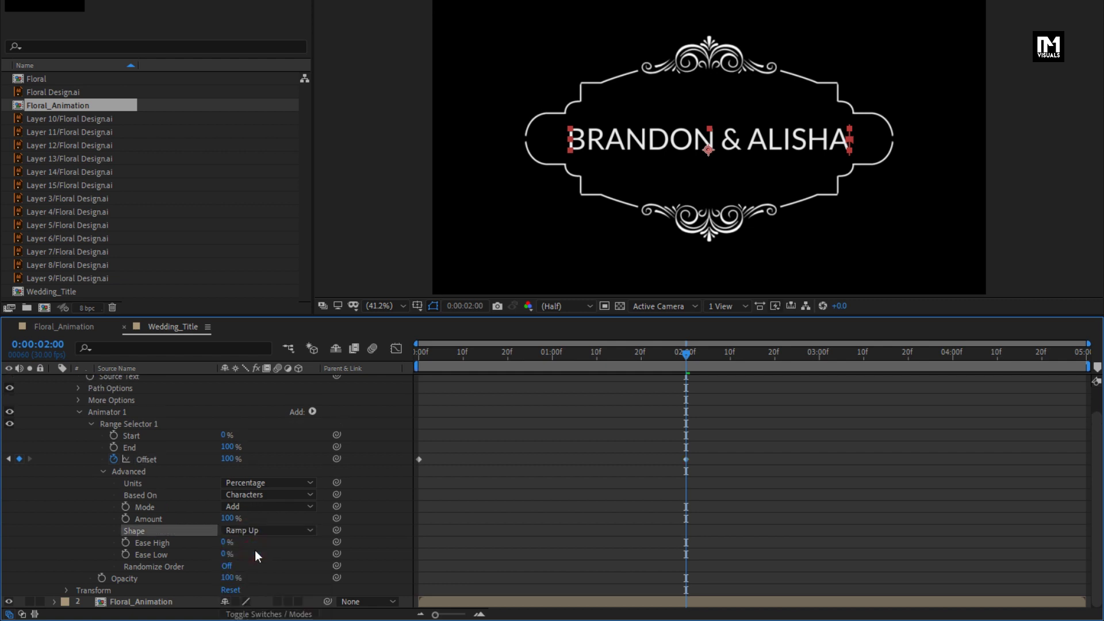
pyautogui.click(227, 567)
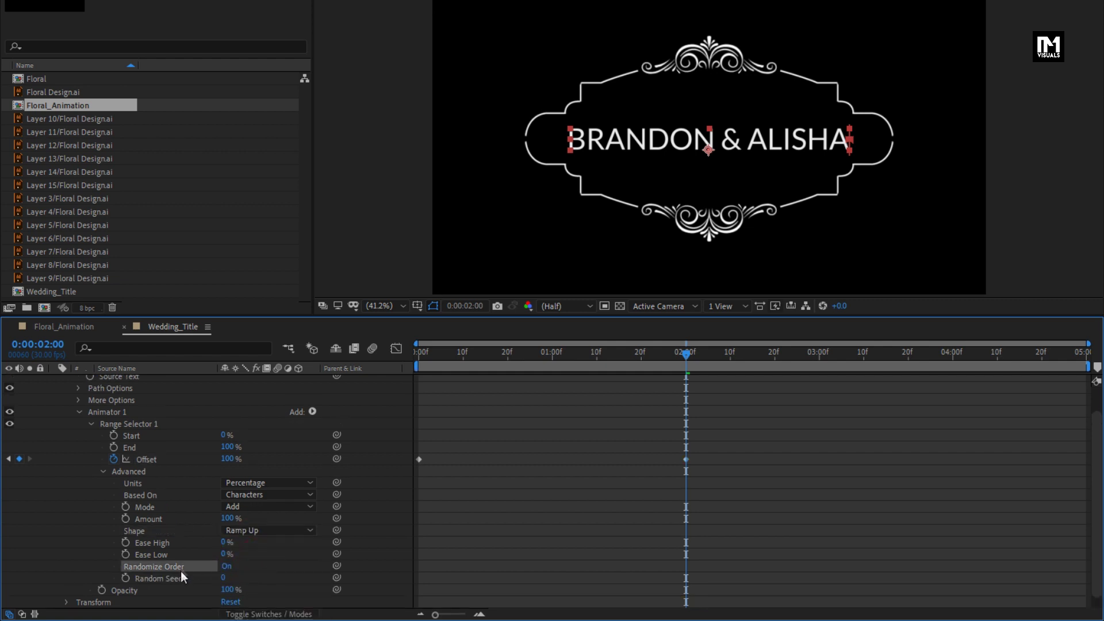
pyautogui.click(103, 475)
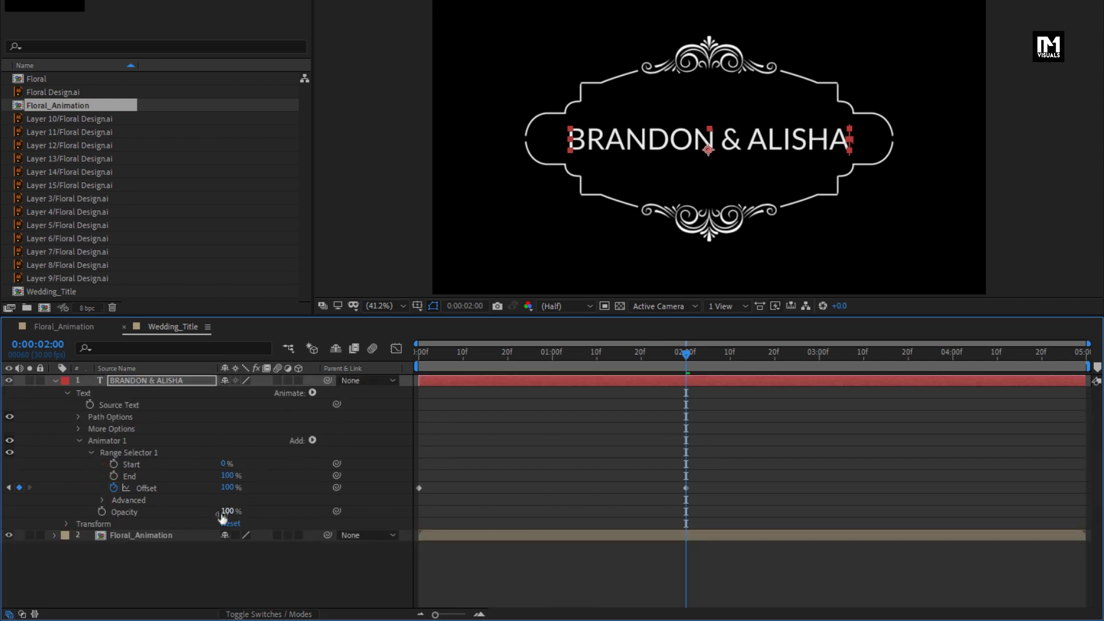
# Step: Set the text animator's Opacity to 0% and scrub through the title reveal, leaving the playhead at 0:00:00:24
pyautogui.moveTo(229, 513); pyautogui.dragTo(123, 523)
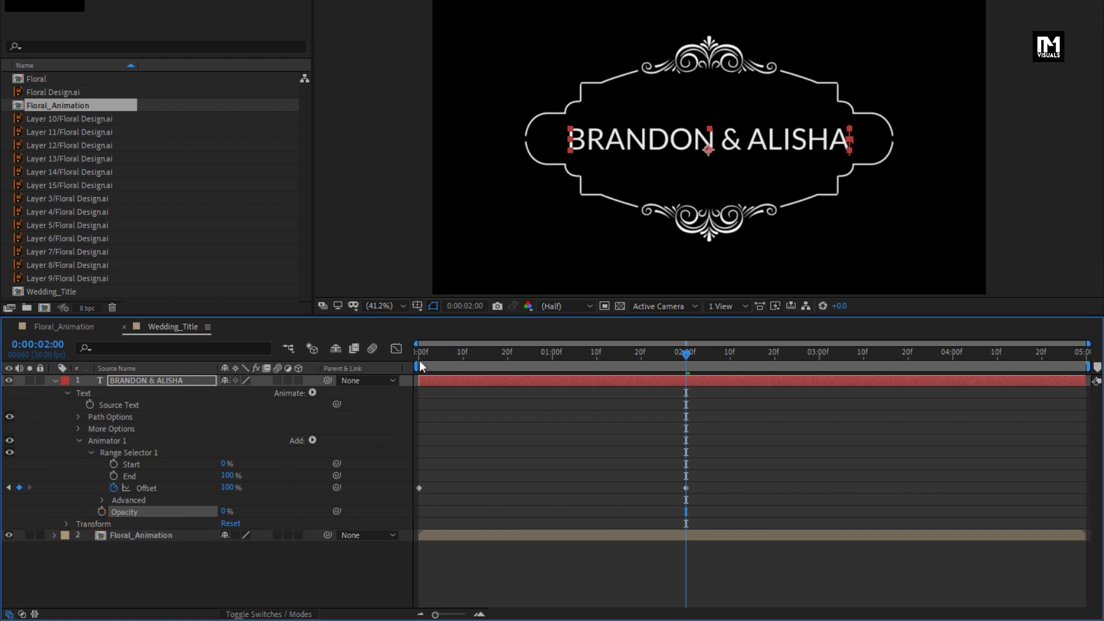
pyautogui.moveTo(420, 356); pyautogui.dragTo(526, 363)
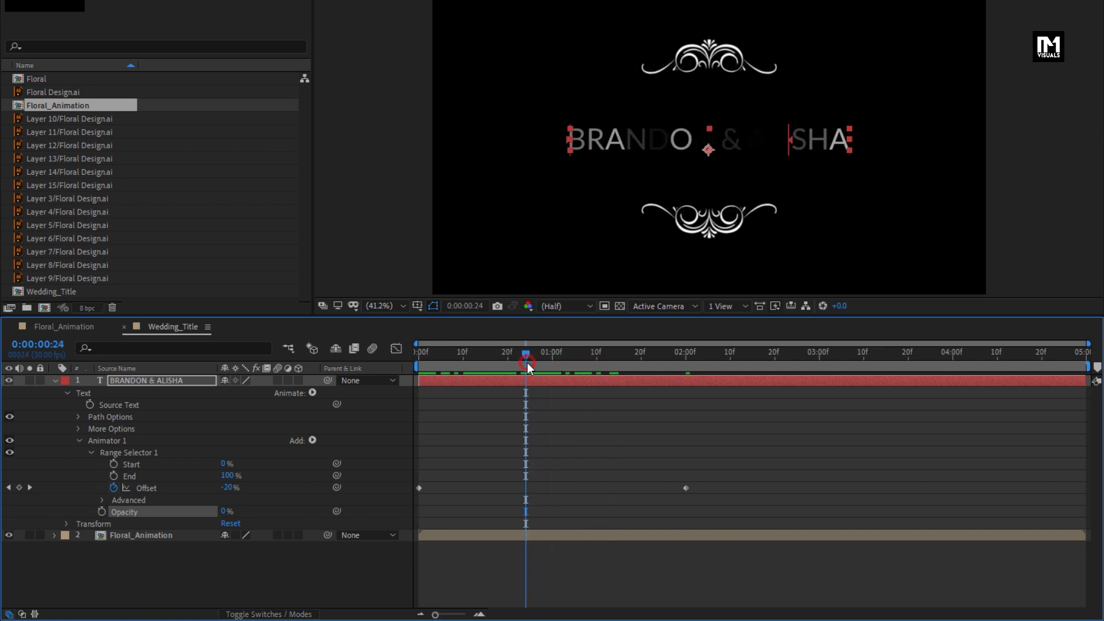
# Step: Add a Blur property of 30 to the names layer's text animator, scrub through the reveal to 0:00:01:14, and collapse the layer
pyautogui.click(313, 440)
pyautogui.moveTo(348, 447)
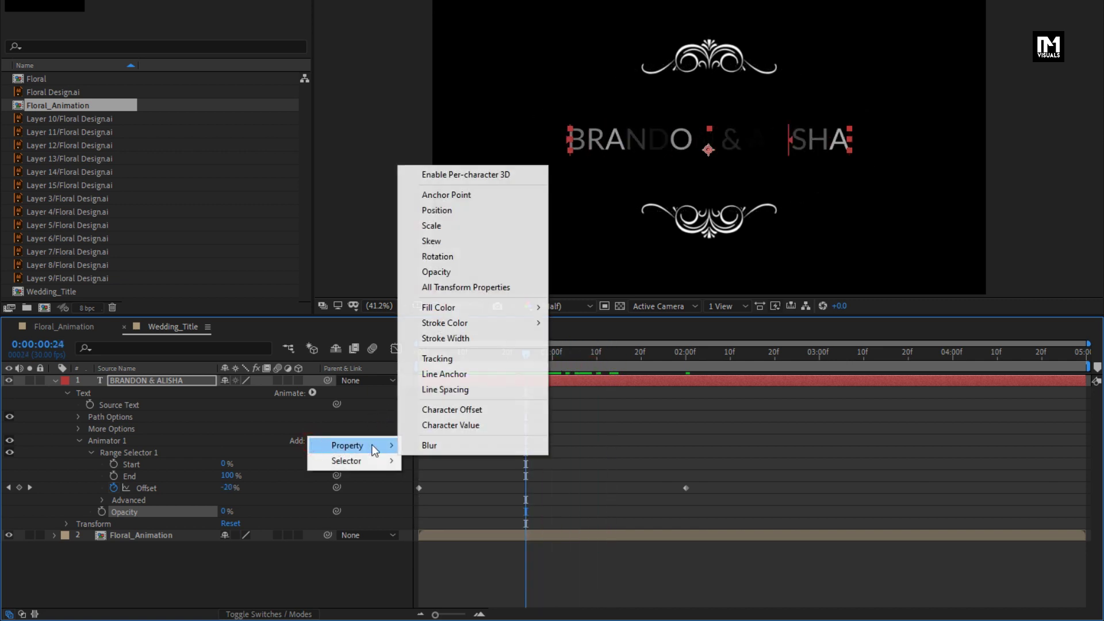
pyautogui.click(426, 444)
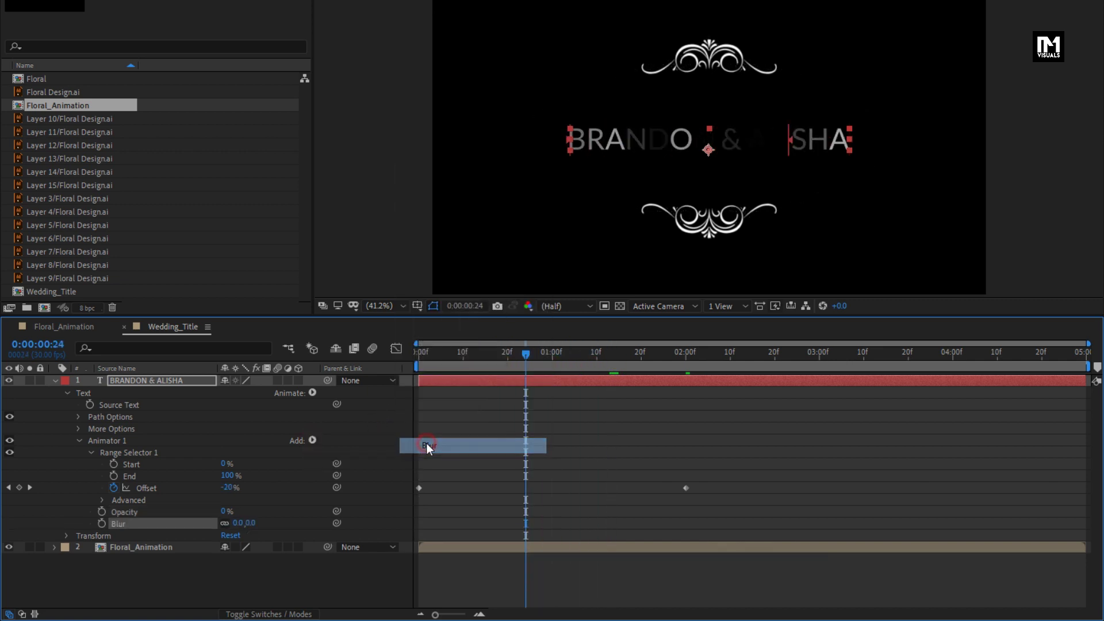
pyautogui.click(252, 524)
pyautogui.write('30')
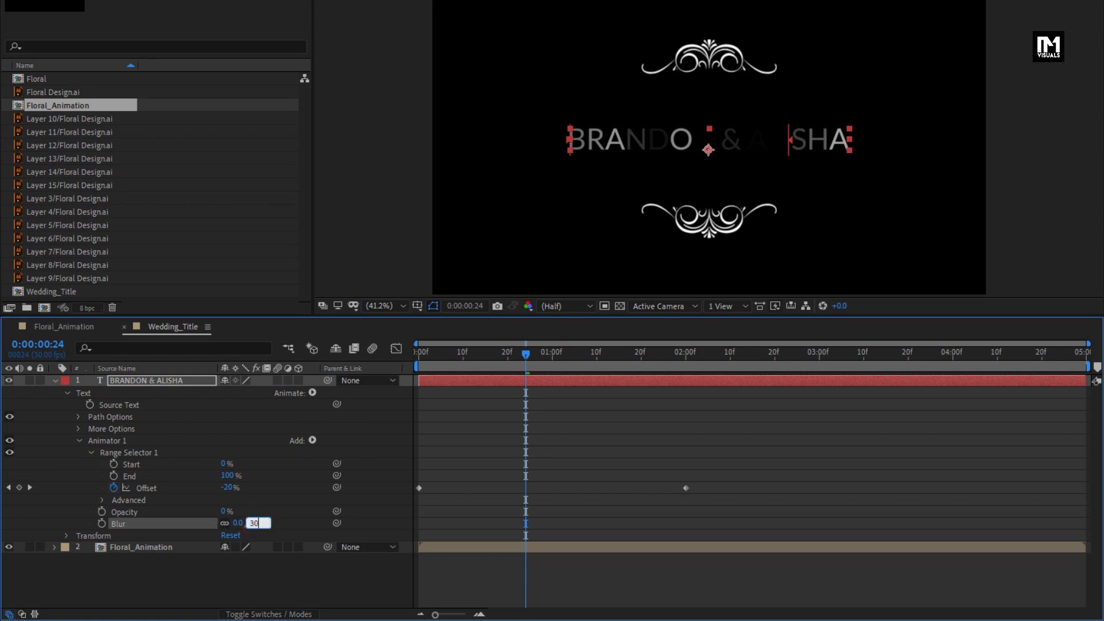
pyautogui.press('Return')
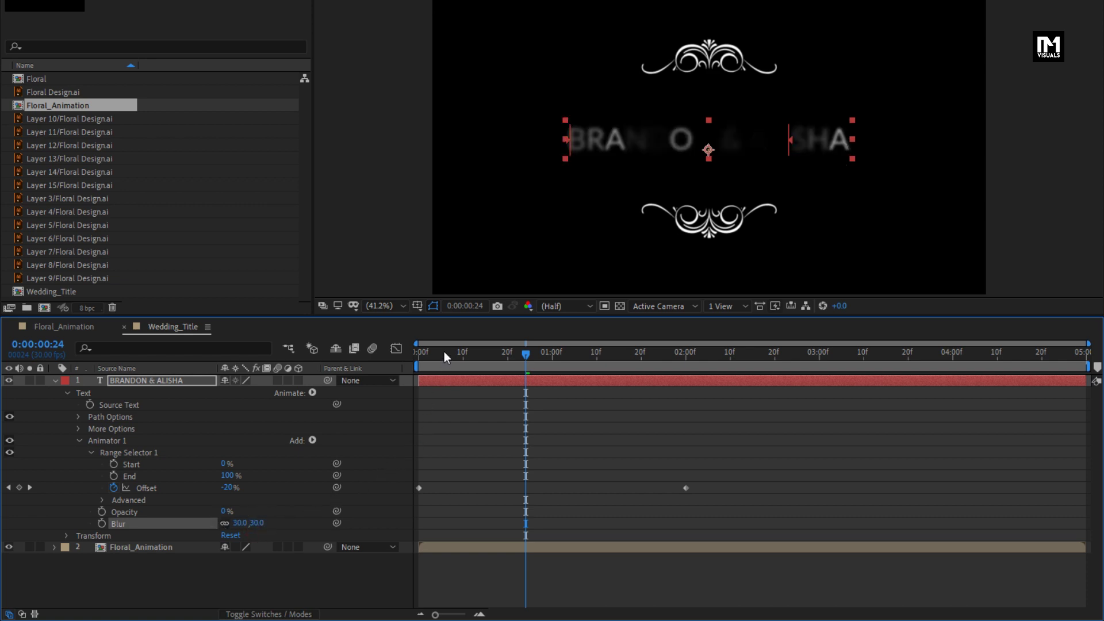
pyautogui.moveTo(444, 350)
pyautogui.mouseDown()
pyautogui.moveTo(626, 354)
pyautogui.moveTo(488, 354)
pyautogui.moveTo(612, 358)
pyautogui.mouseUp()
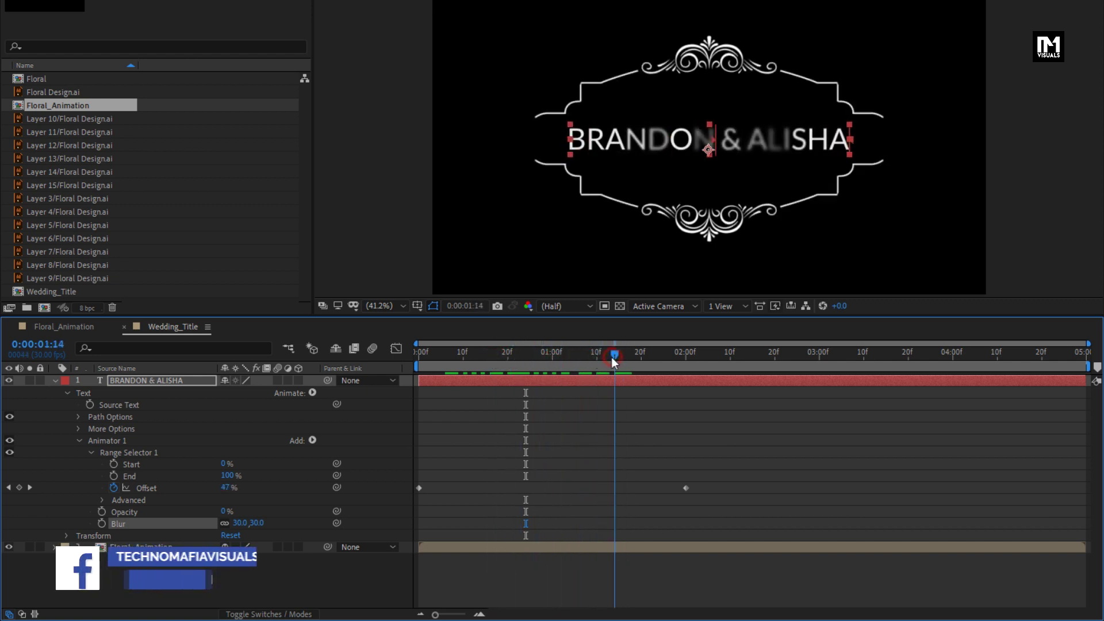
pyautogui.click(54, 380)
# Step: Duplicate the names text layer twice, placing one copy above the original line and the other below it
pyautogui.click(132, 381)
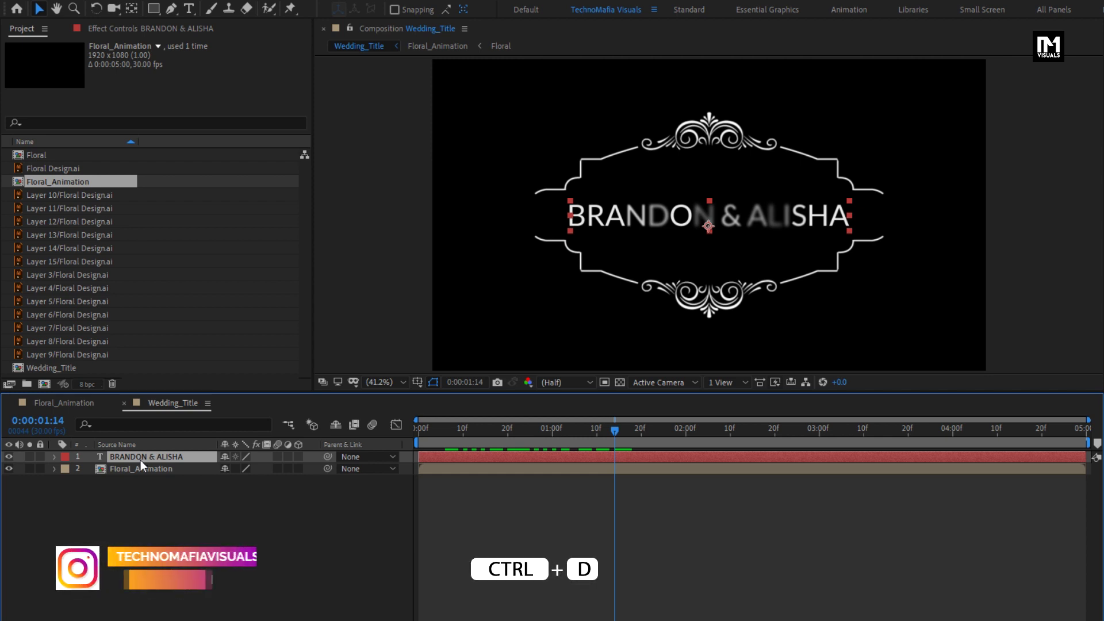
pyautogui.hotkey('ctrl', 'd')
pyautogui.hotkey('ctrl', 'd')
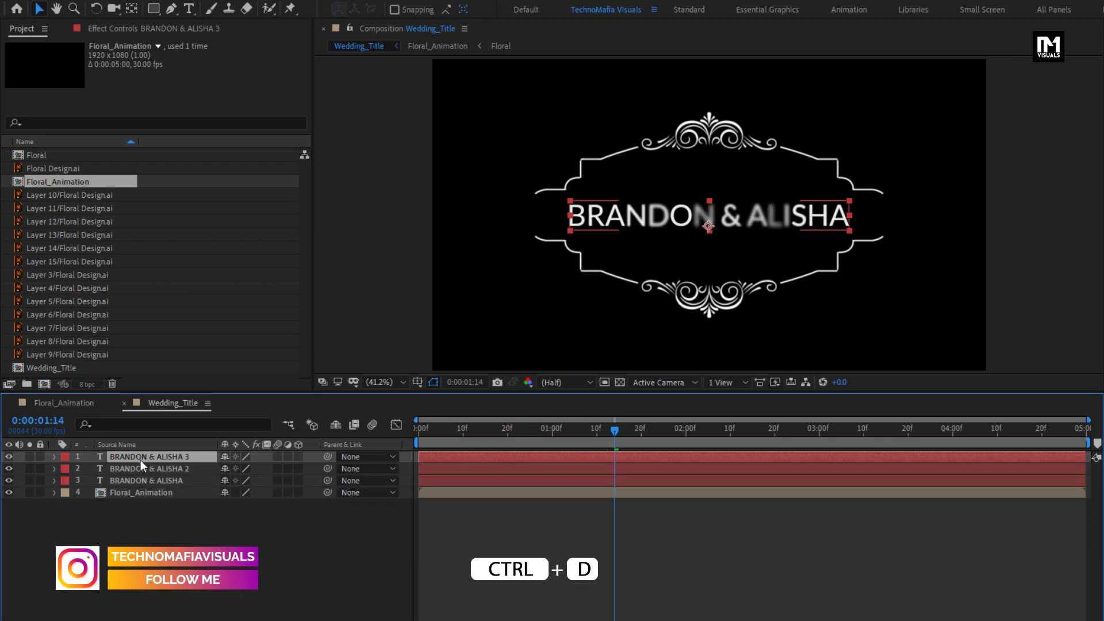
pyautogui.moveTo(648, 220); pyautogui.dragTo(651, 179)
pyautogui.click(153, 468)
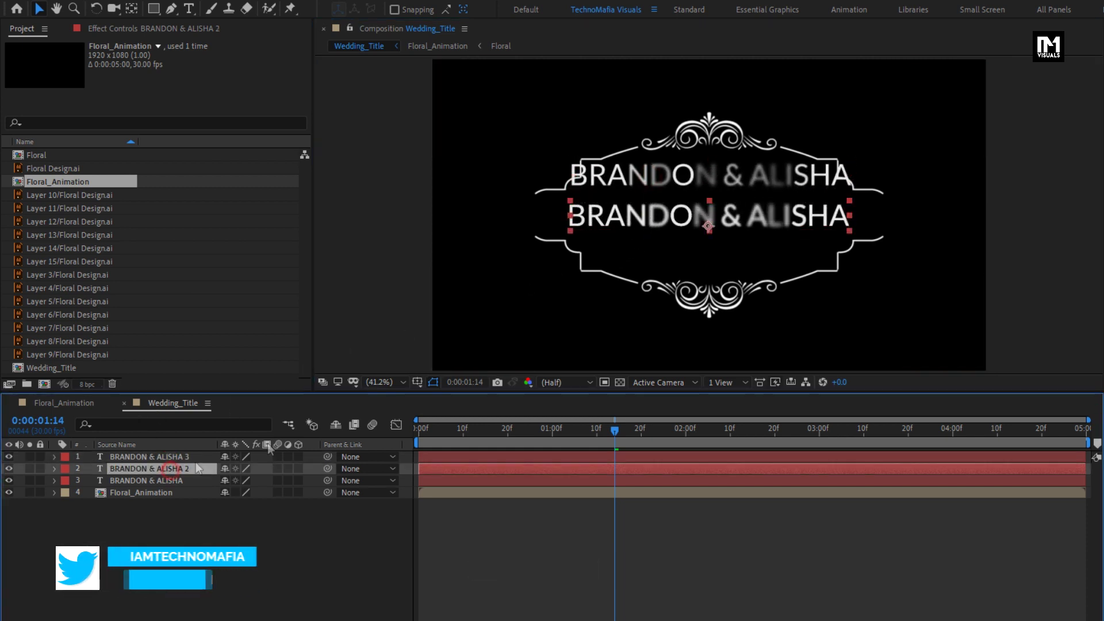
pyautogui.moveTo(630, 216); pyautogui.dragTo(629, 254)
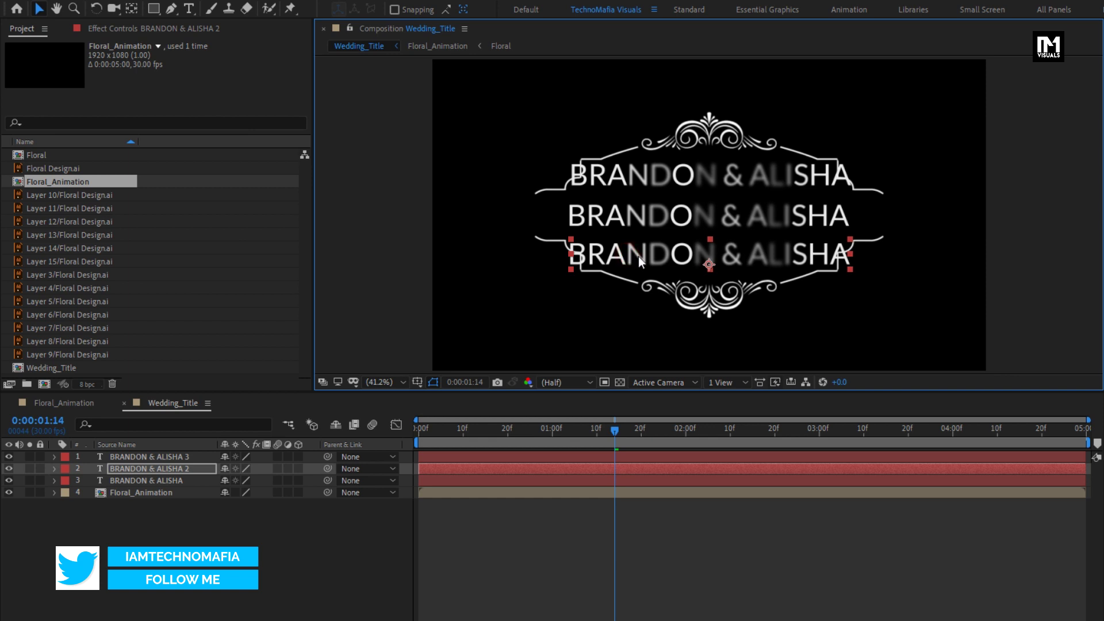
# Step: Replace the lower copy's text with 08-06-2021 and reduce its font size to 75 px
pyautogui.doubleClick(639, 256)
pyautogui.write('08')
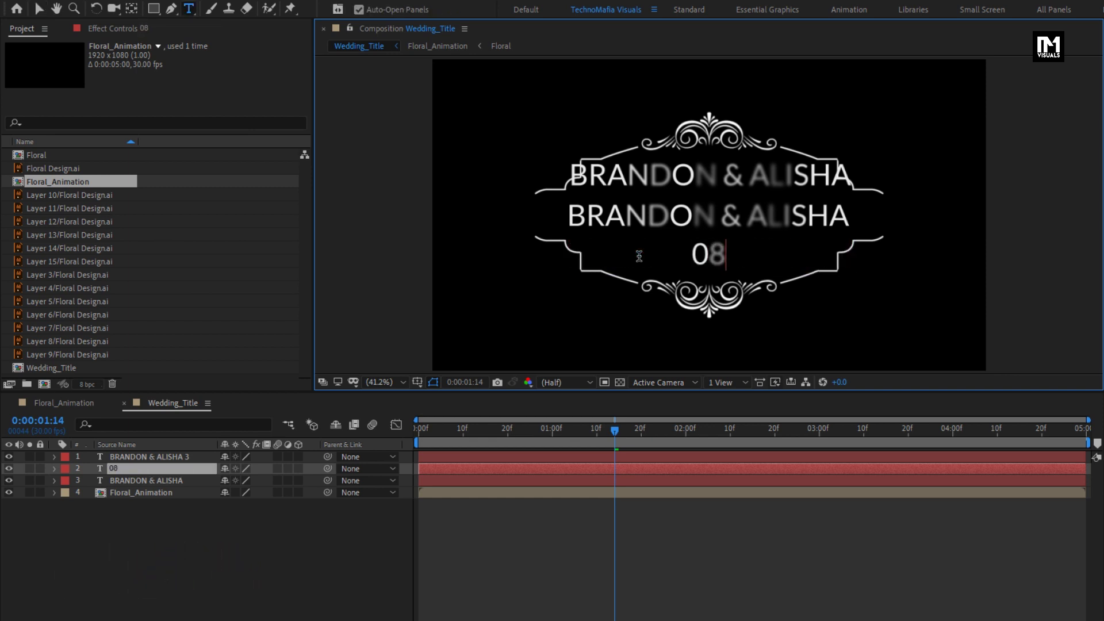
pyautogui.write('-06-')
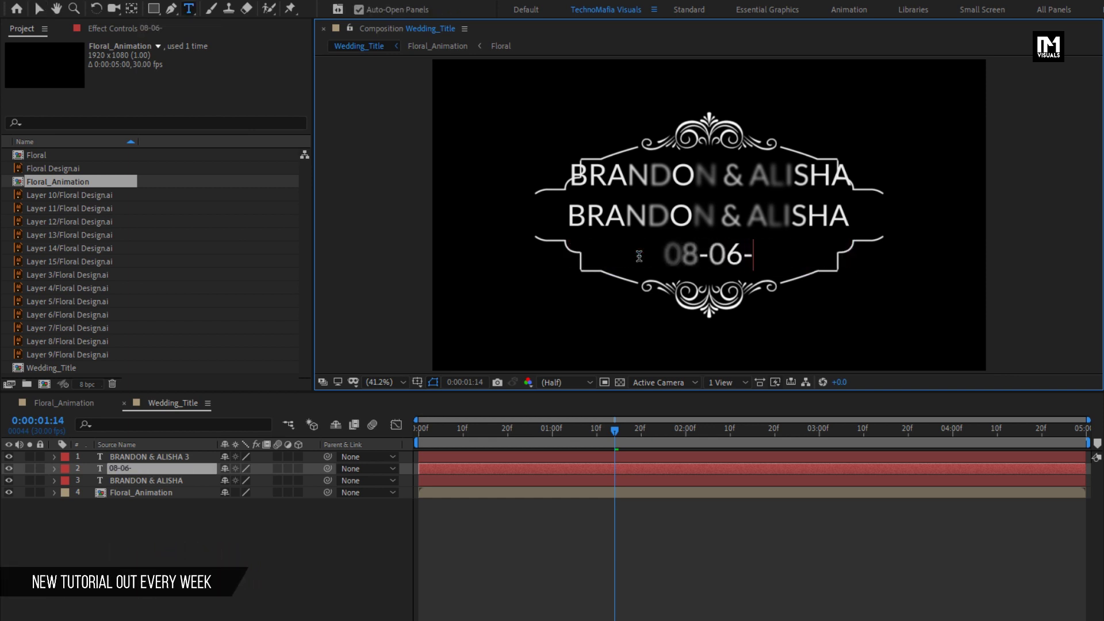
pyautogui.write('2021')
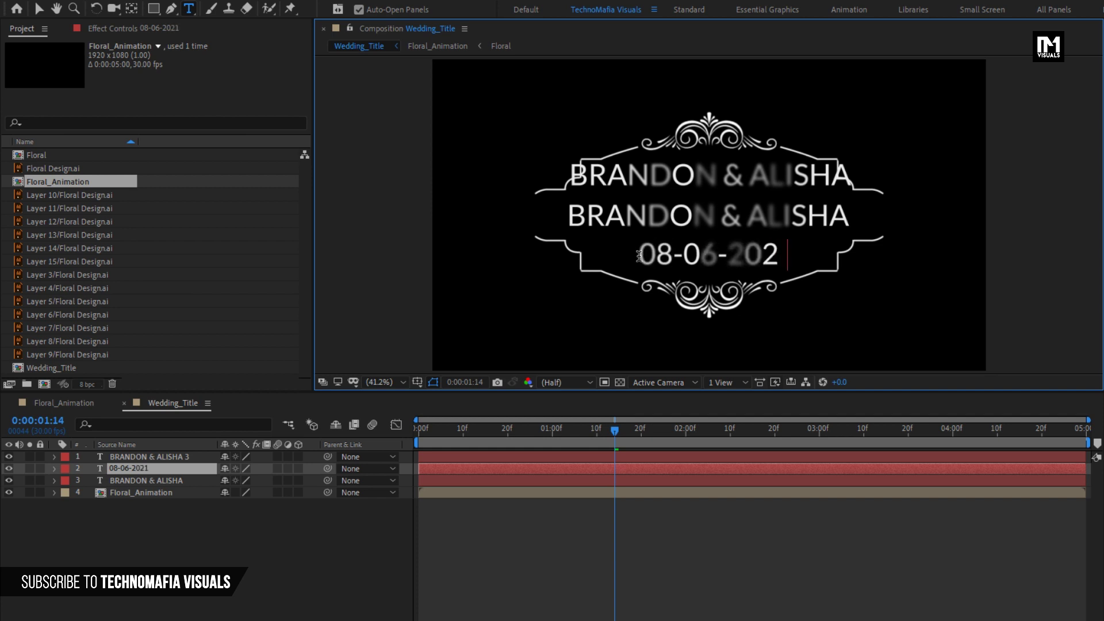
pyautogui.press('KP_Enter')
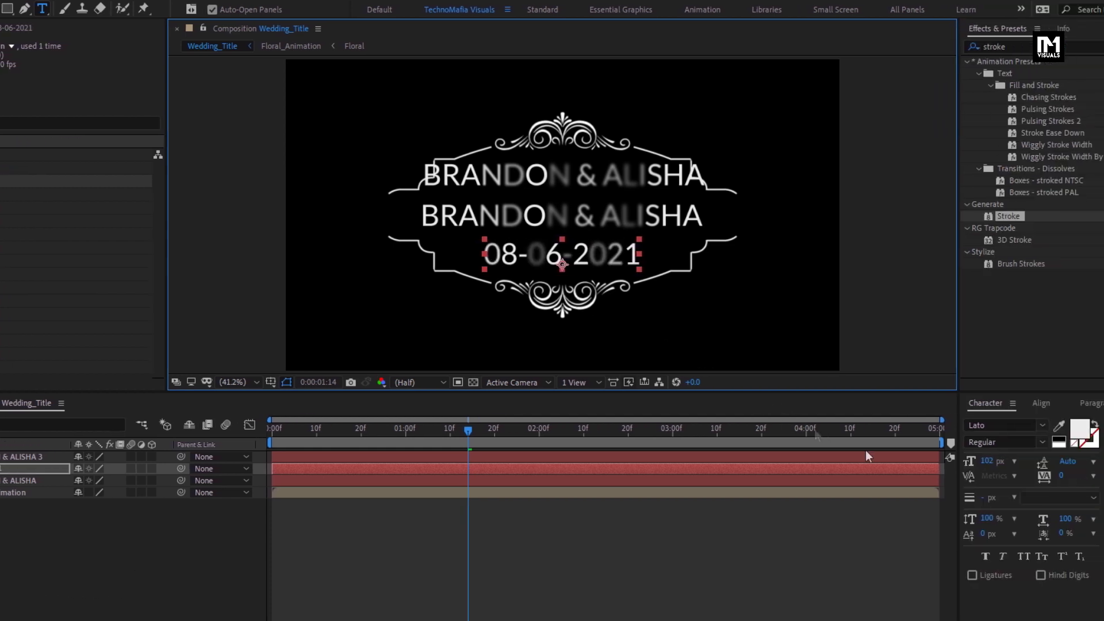
pyautogui.click(940, 462)
pyautogui.moveTo(940, 462); pyautogui.dragTo(929, 470)
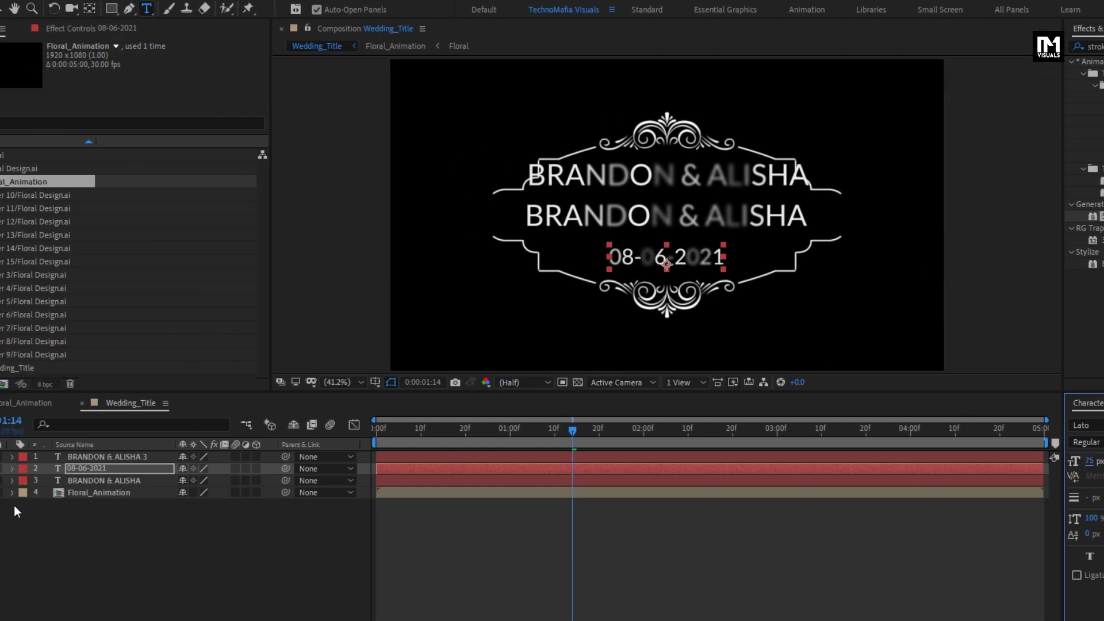
pyautogui.press('Return')
# Step: Replace the upper copy's text with WEDDING INVITATION and reduce its font size so it fits inside the floral frame
pyautogui.click(144, 457)
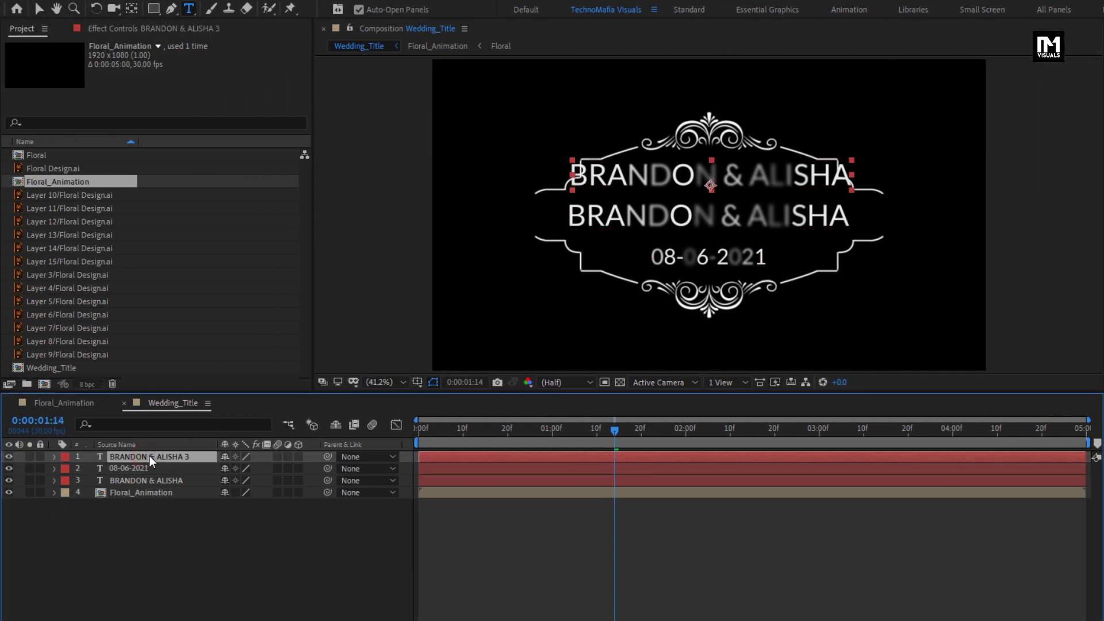
pyautogui.doubleClick(149, 456)
pyautogui.write('WE')
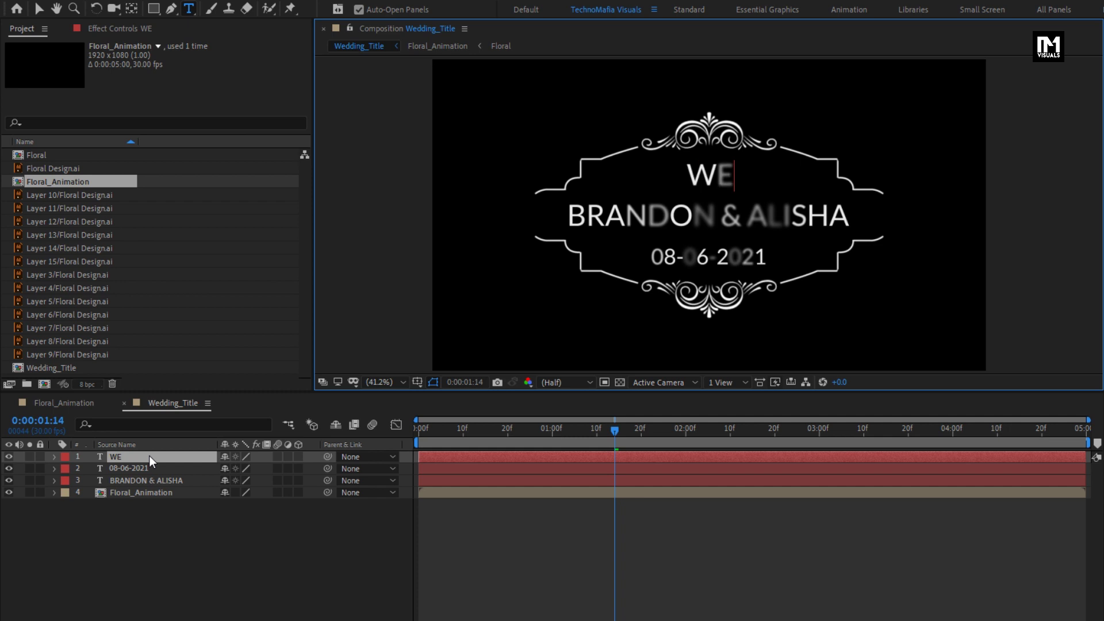
pyautogui.write('DDIN')
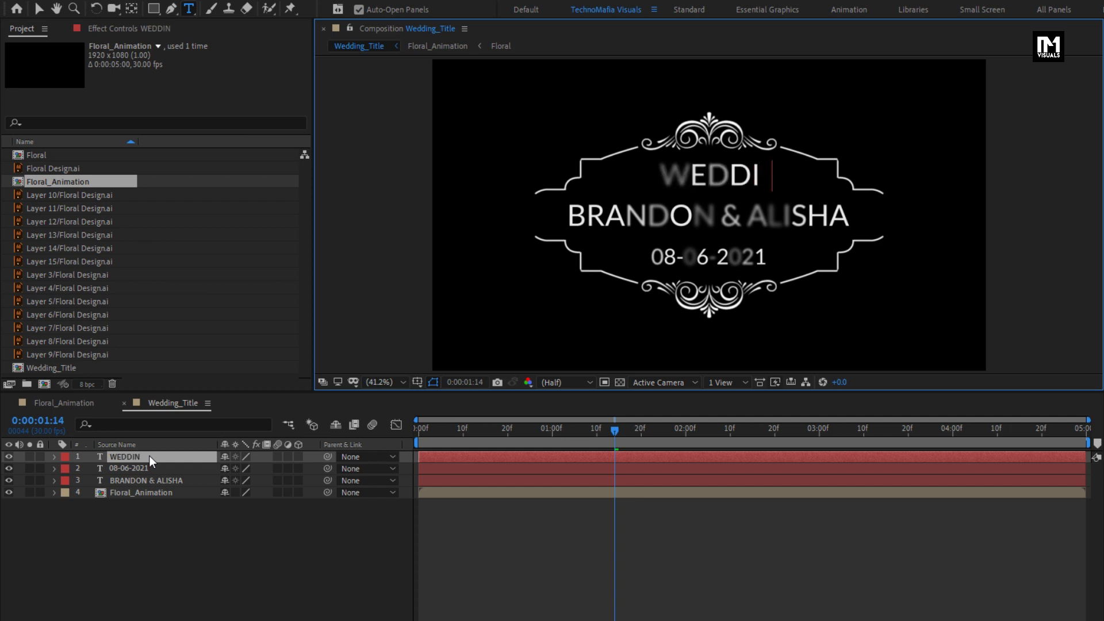
pyautogui.write('G INVITA')
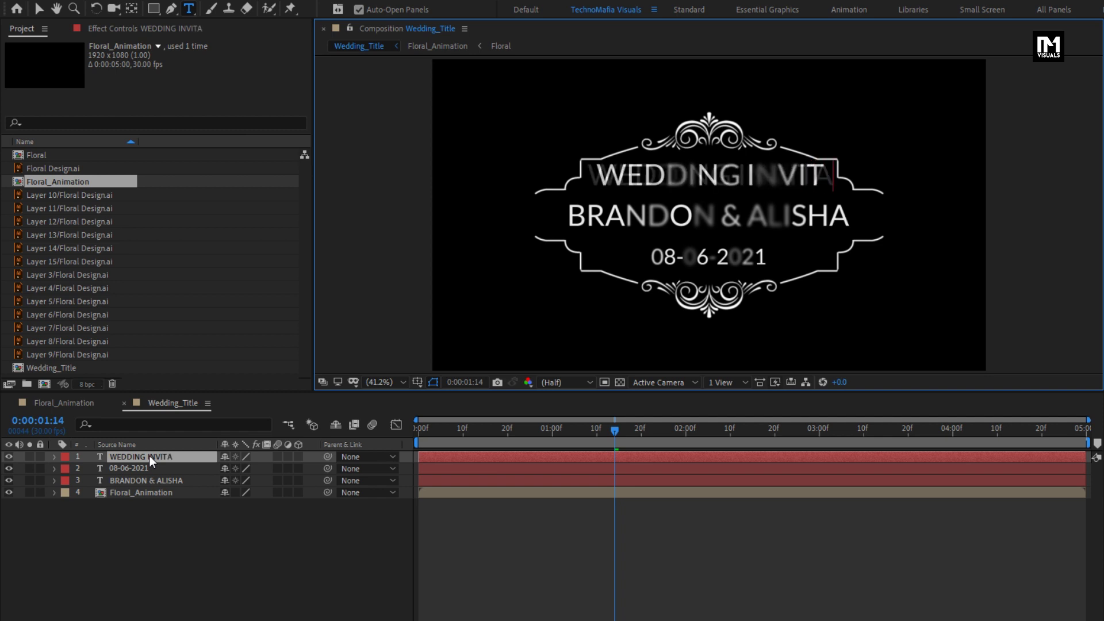
pyautogui.write('TION')
pyautogui.press('Escape')
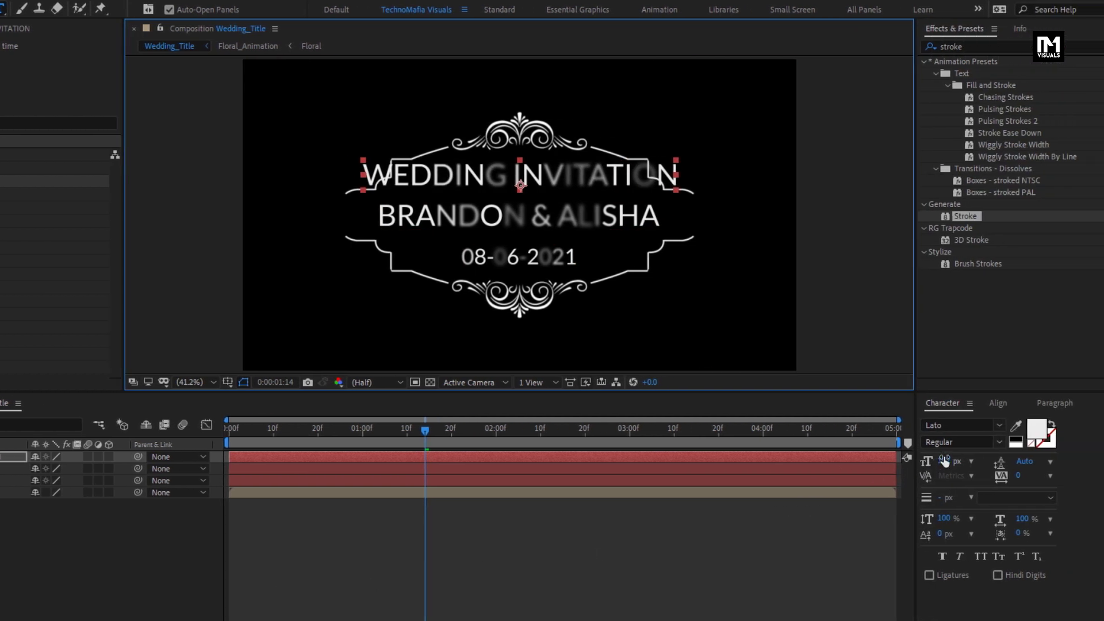
pyautogui.moveTo(1085, 460); pyautogui.dragTo(1077, 460)
pyautogui.moveTo(920, 460); pyautogui.dragTo(919, 460)
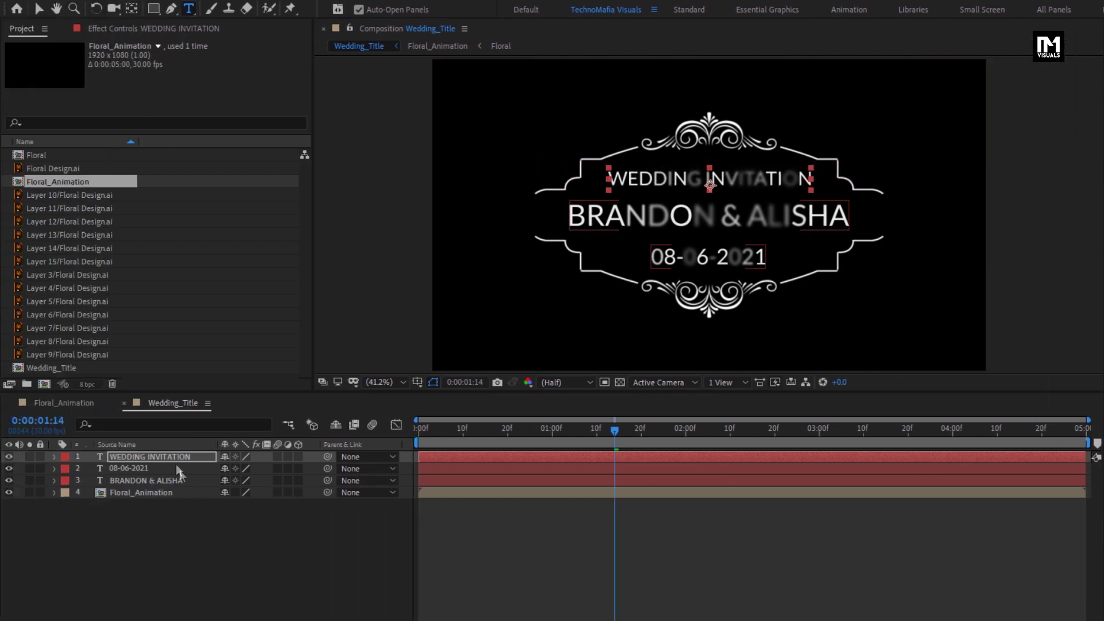
# Step: Turn Randomize Order off in the WEDDING INVITATION layer's range selector, scrub through the reveal to 0:00:01:12, and collapse the layer
pyautogui.click(172, 458)
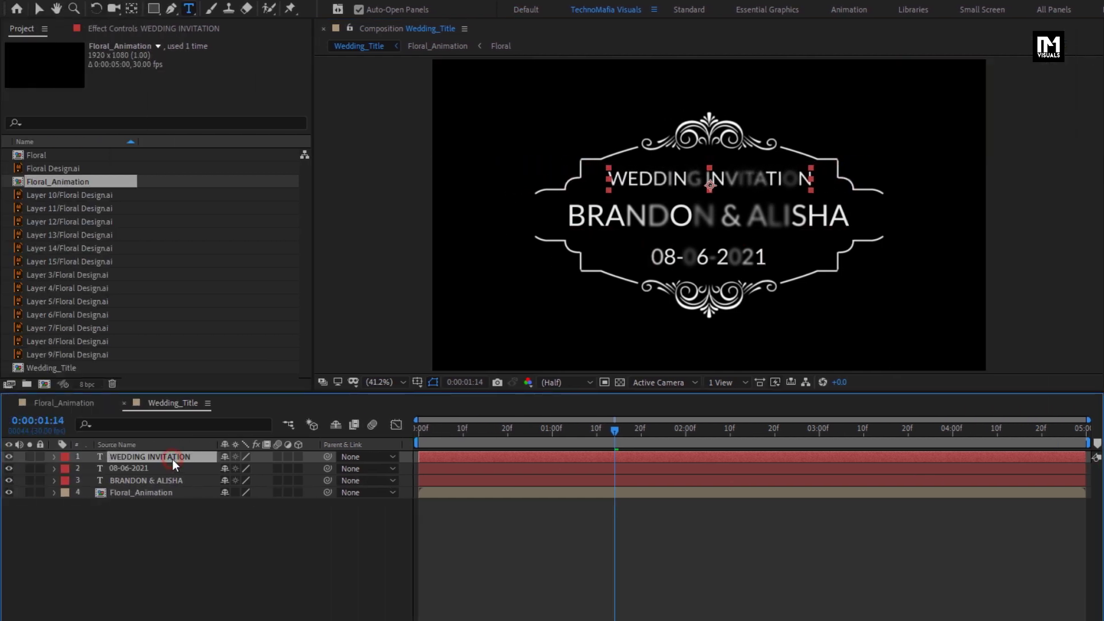
pyautogui.click(54, 457)
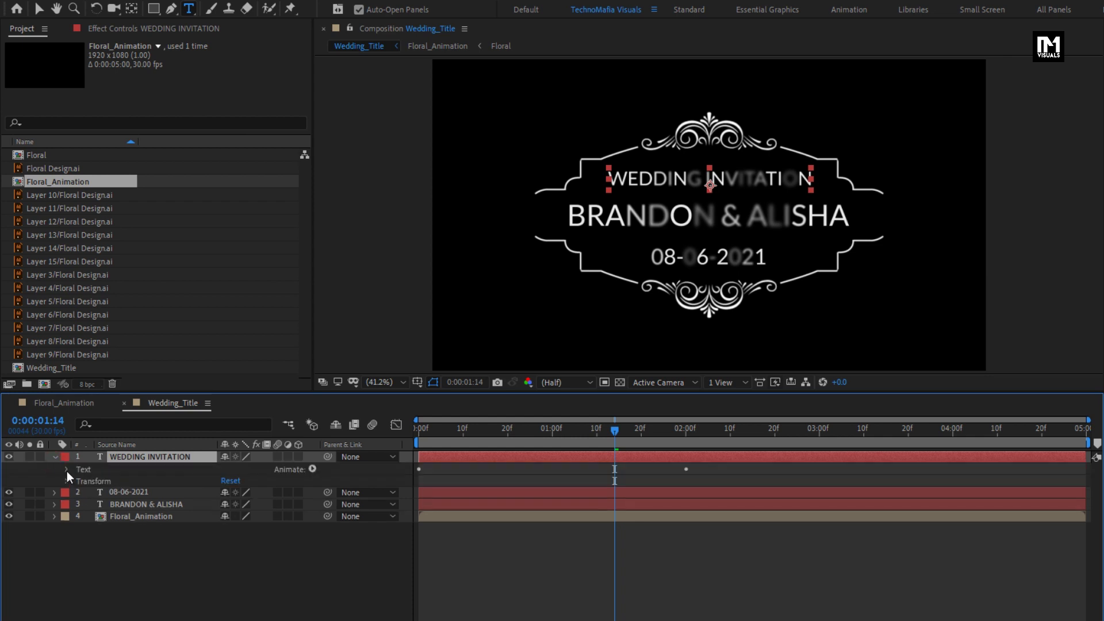
pyautogui.click(67, 471)
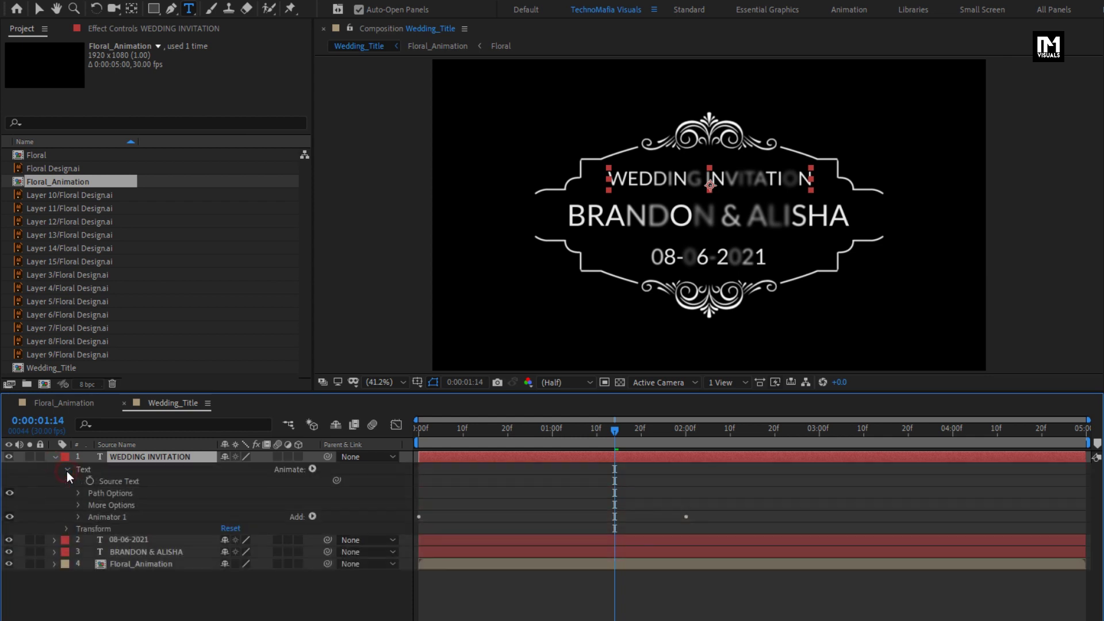
pyautogui.click(81, 516)
pyautogui.click(90, 529)
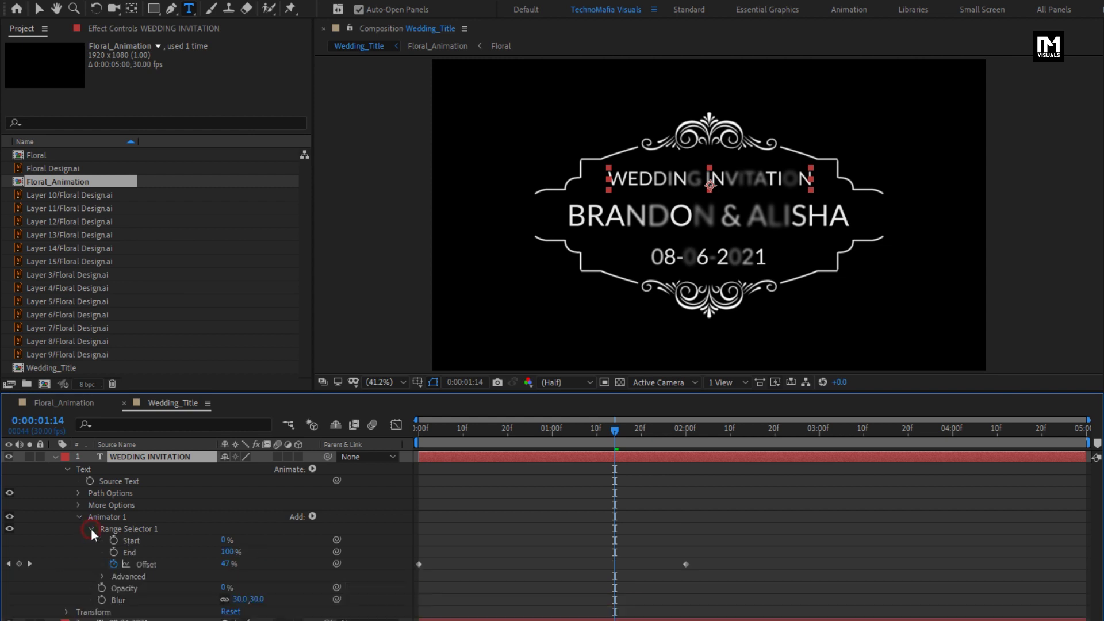
pyautogui.click(102, 576)
pyautogui.scroll(-3, 178, 578)
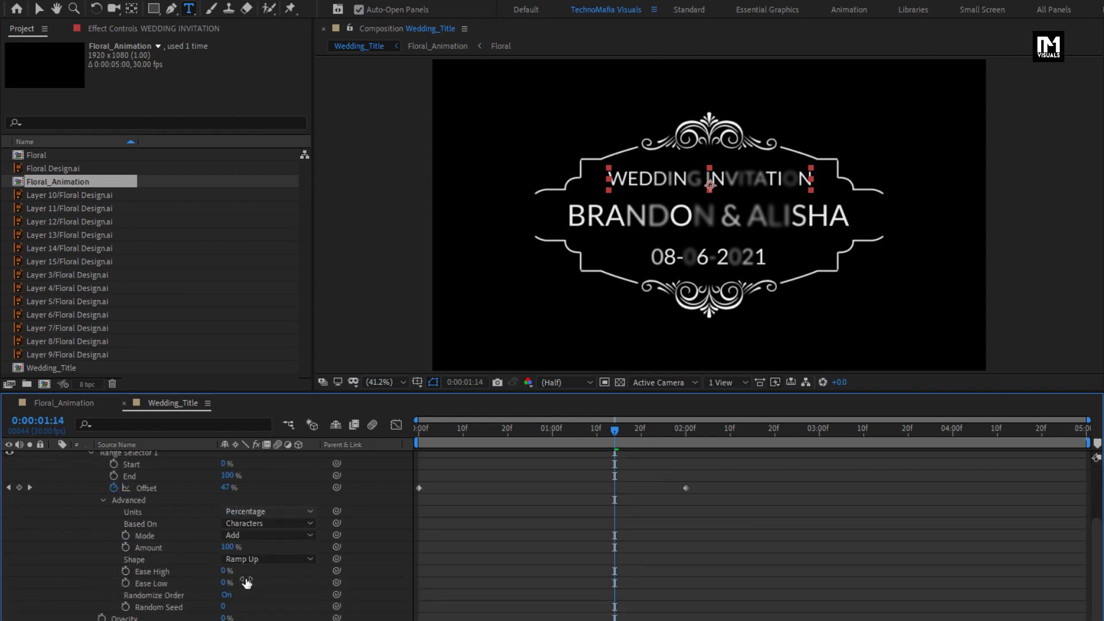
pyautogui.click(224, 596)
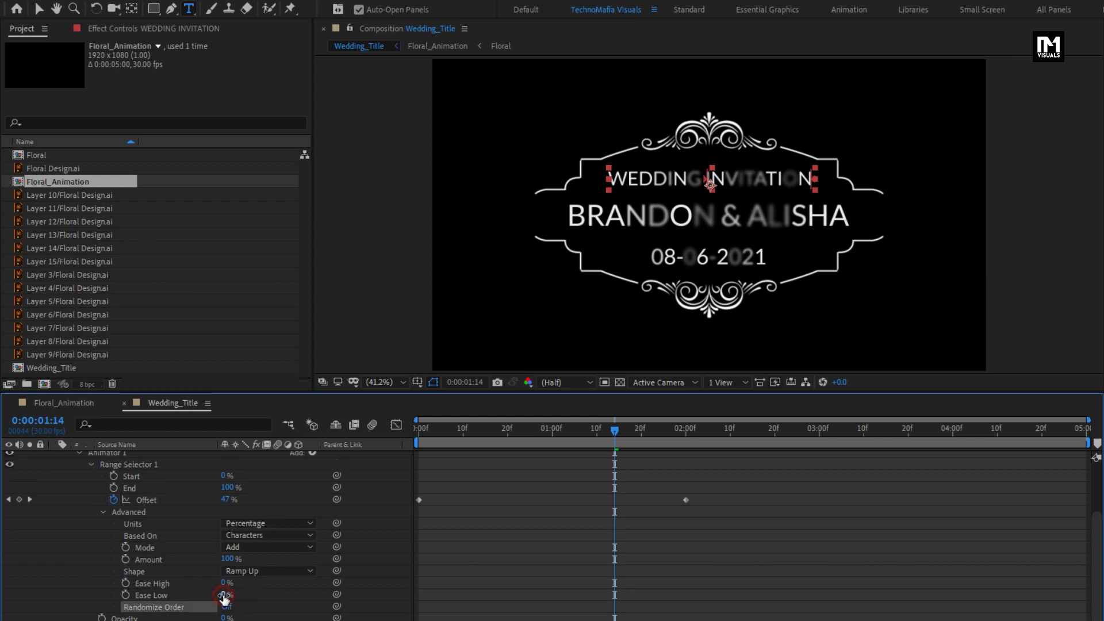
pyautogui.moveTo(510, 427); pyautogui.dragTo(606, 437)
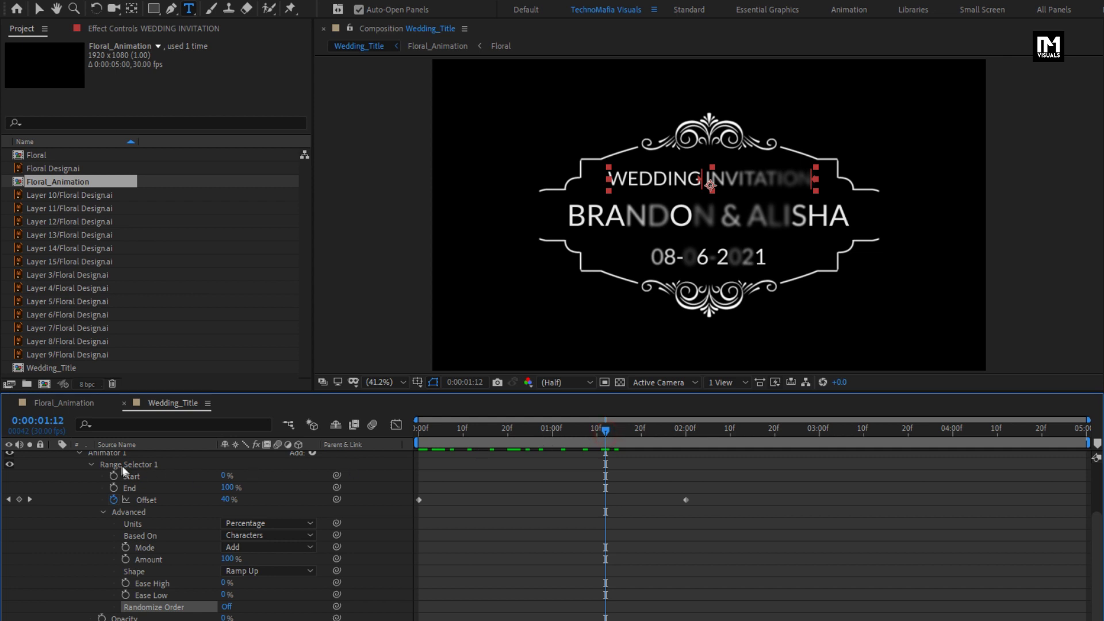
pyautogui.scroll(5, 71, 468)
pyautogui.click(54, 458)
# Step: Turn Randomize Order off in the 08-06-2021 layer's advanced range selector options and collapse the layer
pyautogui.click(133, 481)
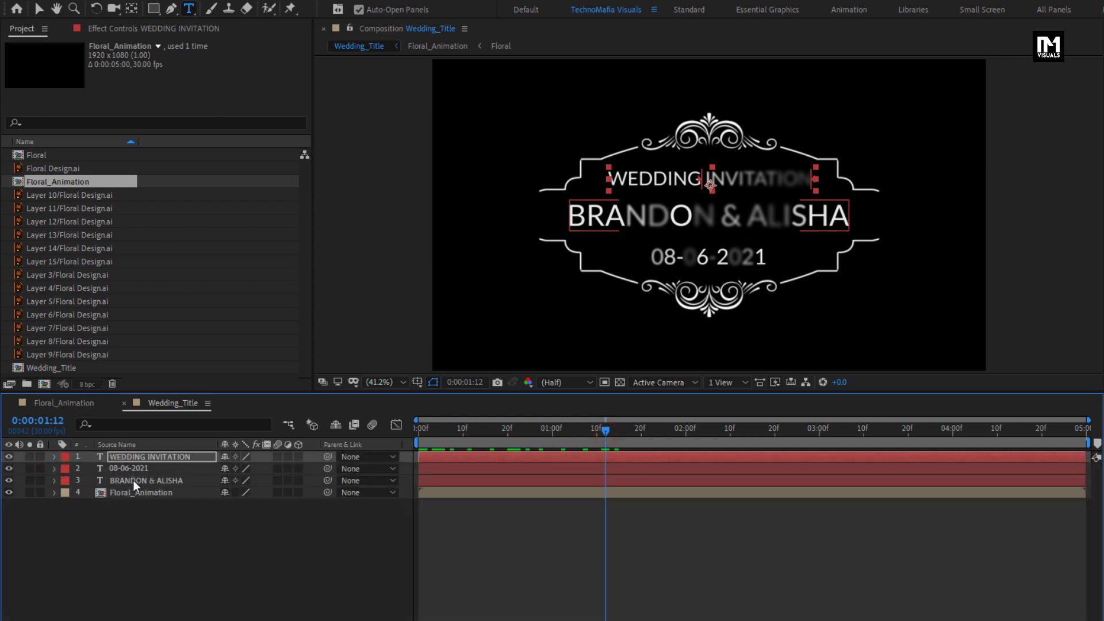
pyautogui.click(111, 470)
pyautogui.click(54, 469)
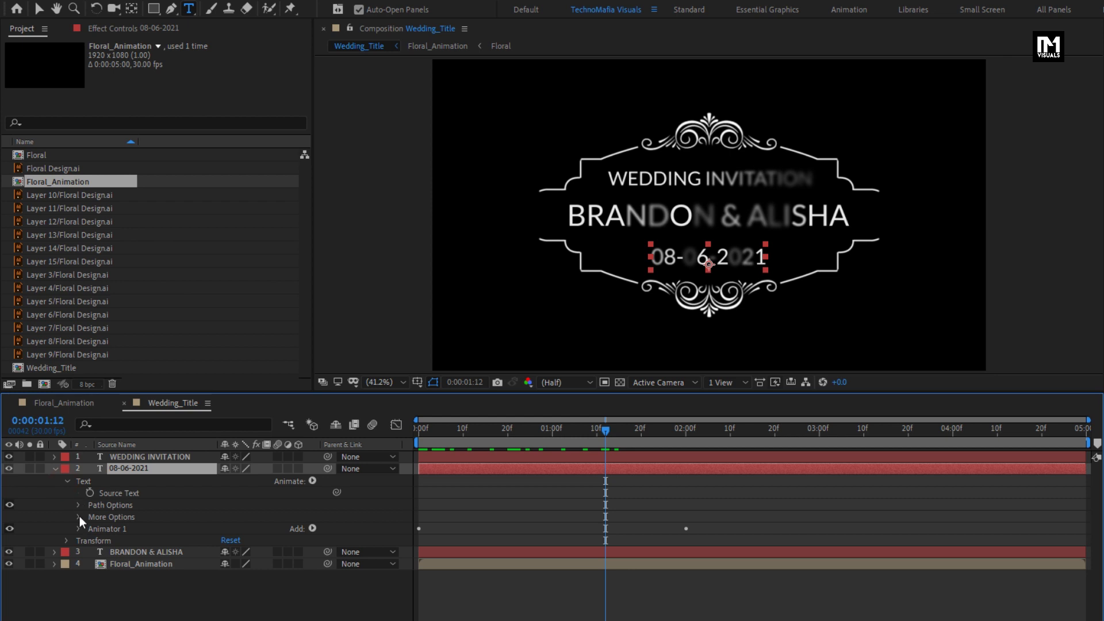
pyautogui.click(80, 528)
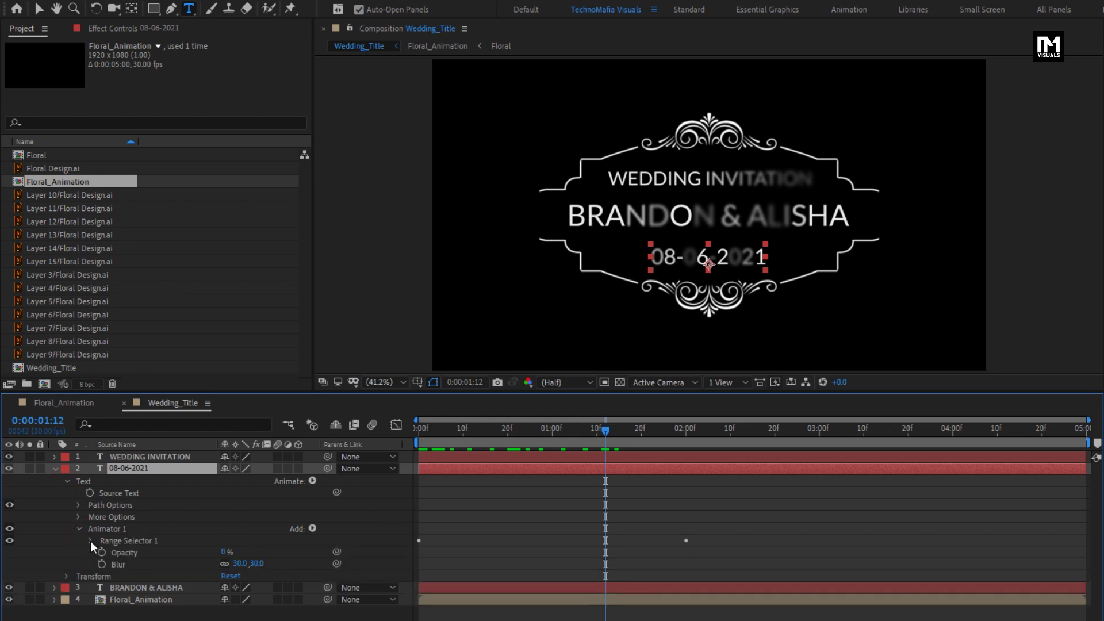
pyautogui.click(91, 540)
pyautogui.click(102, 589)
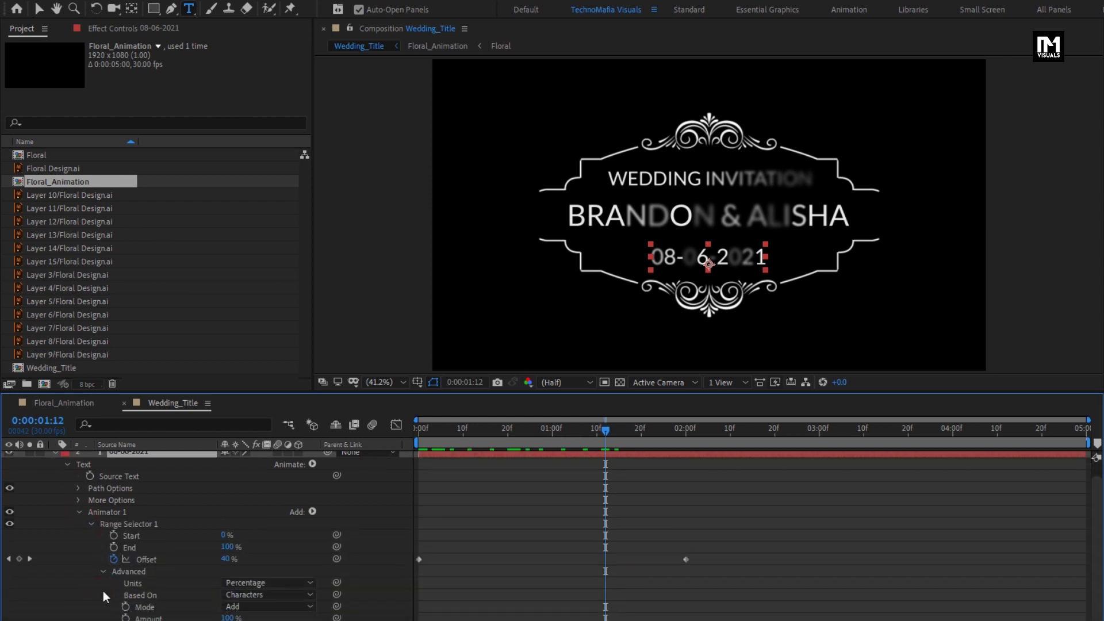
pyautogui.scroll(-3, 103, 592)
pyautogui.click(226, 607)
pyautogui.scroll(1, 224, 611)
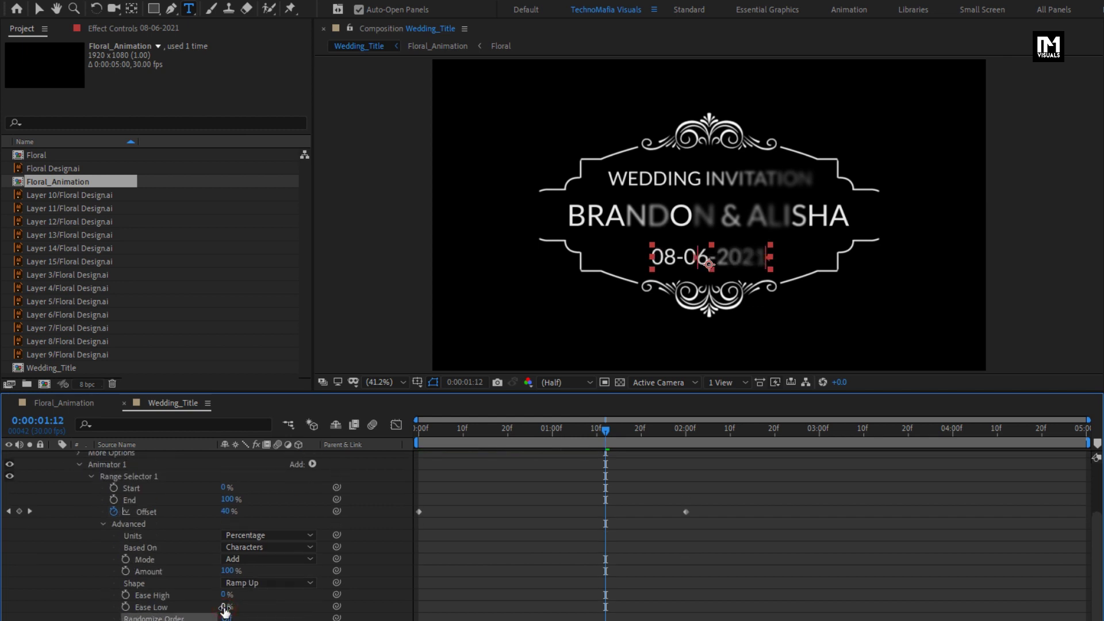
pyautogui.scroll(5, 153, 585)
pyautogui.click(56, 469)
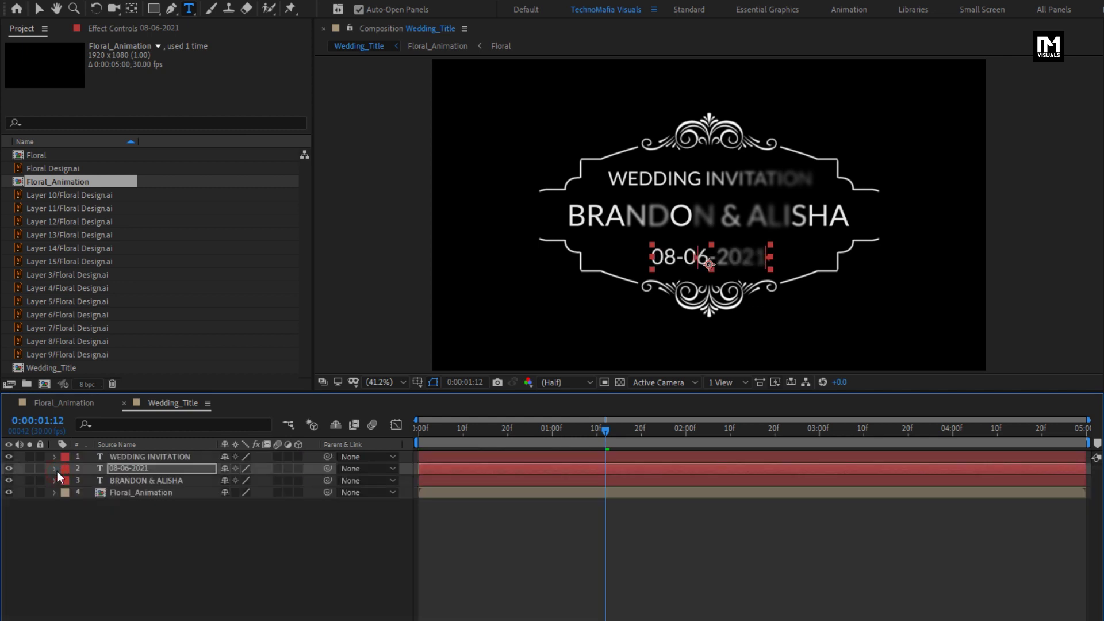
# Step: Shift the couple's names layer in time so it starts at 0:00:00:20
pyautogui.click(124, 482)
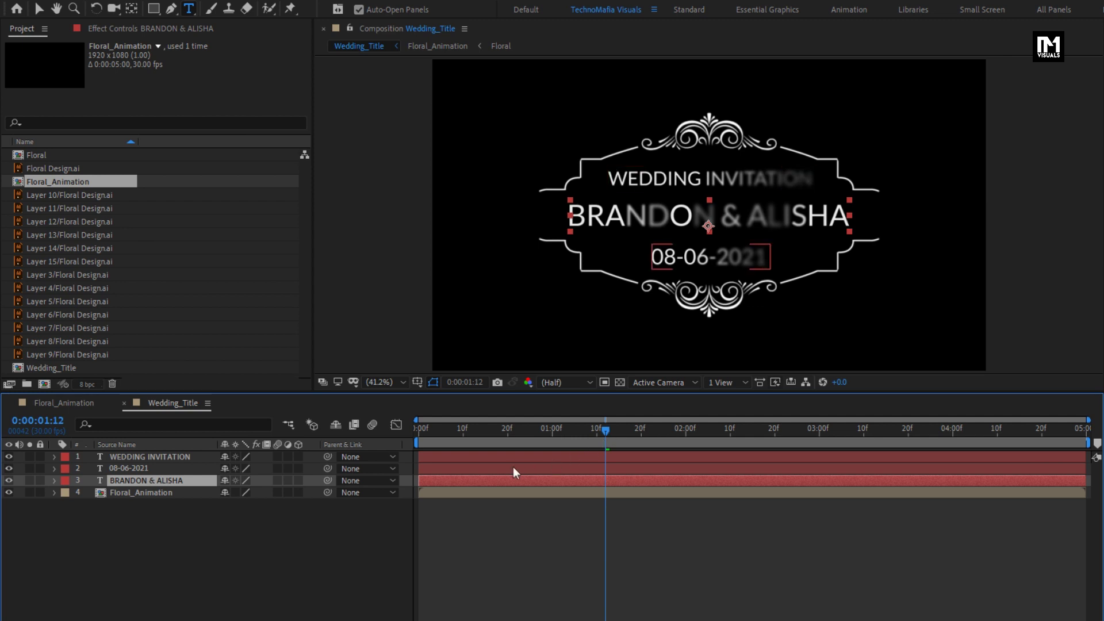
pyautogui.moveTo(509, 435); pyautogui.dragTo(527, 433)
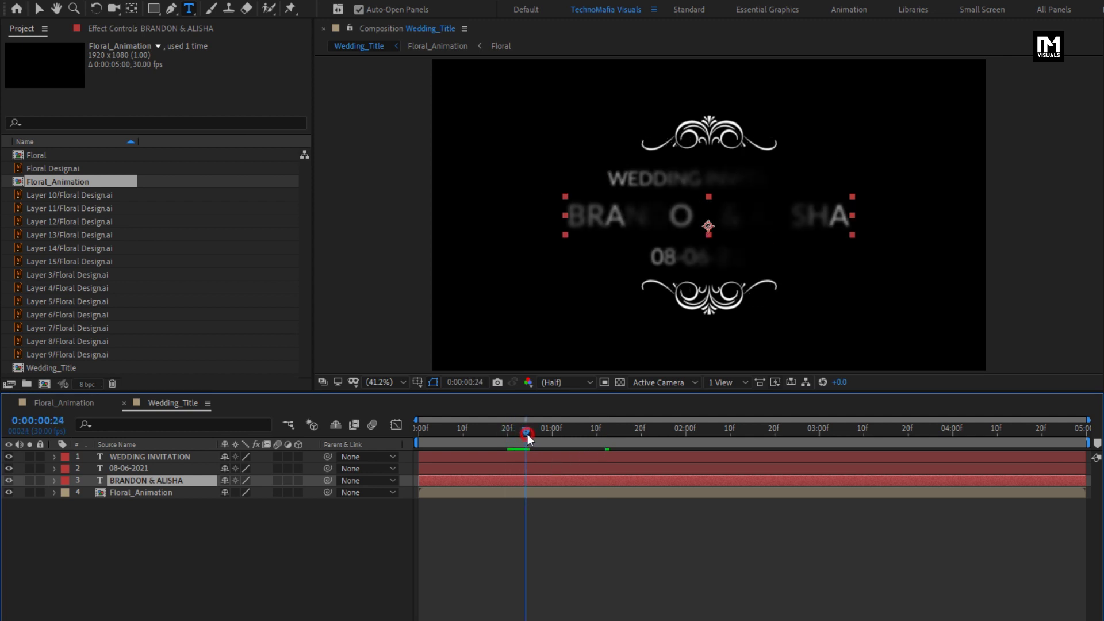
pyautogui.click(506, 434)
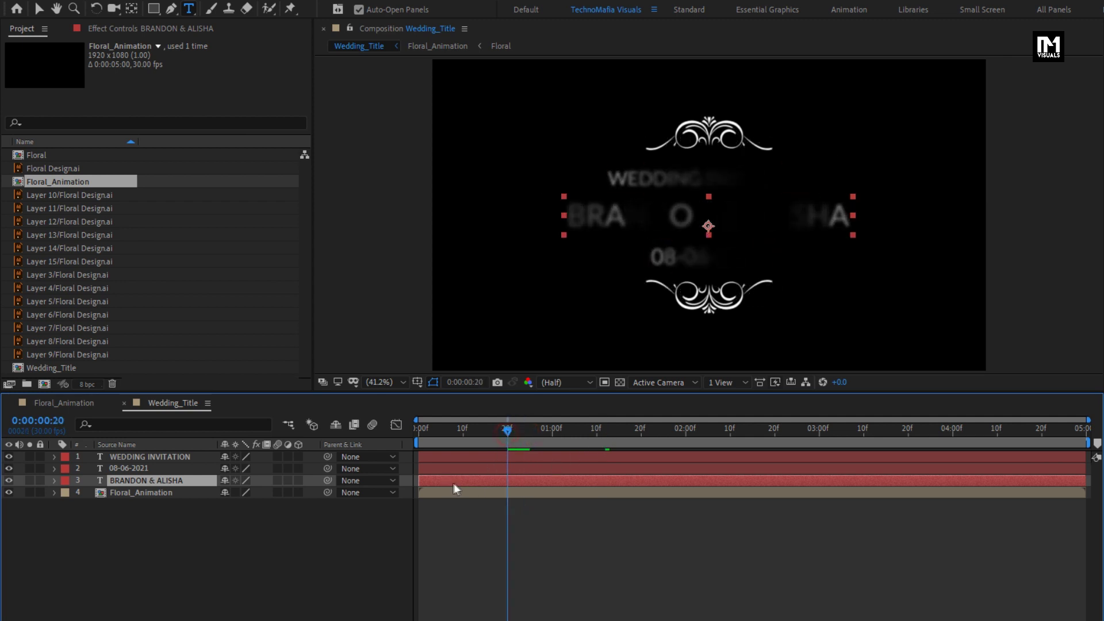
pyautogui.moveTo(509, 480); pyautogui.dragTo(532, 481)
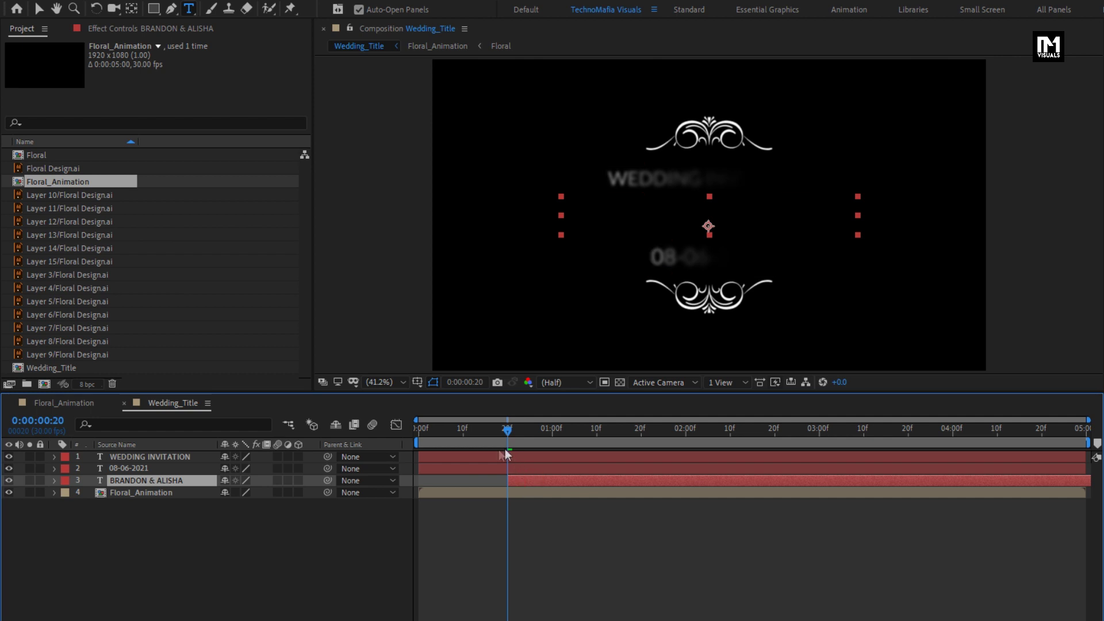
# Step: Shift the 08-06-2021 and WEDDING INVITATION layers to start at 0:00:01:00 and preview the staggered reveal
pyautogui.click(465, 468)
pyautogui.click(551, 436)
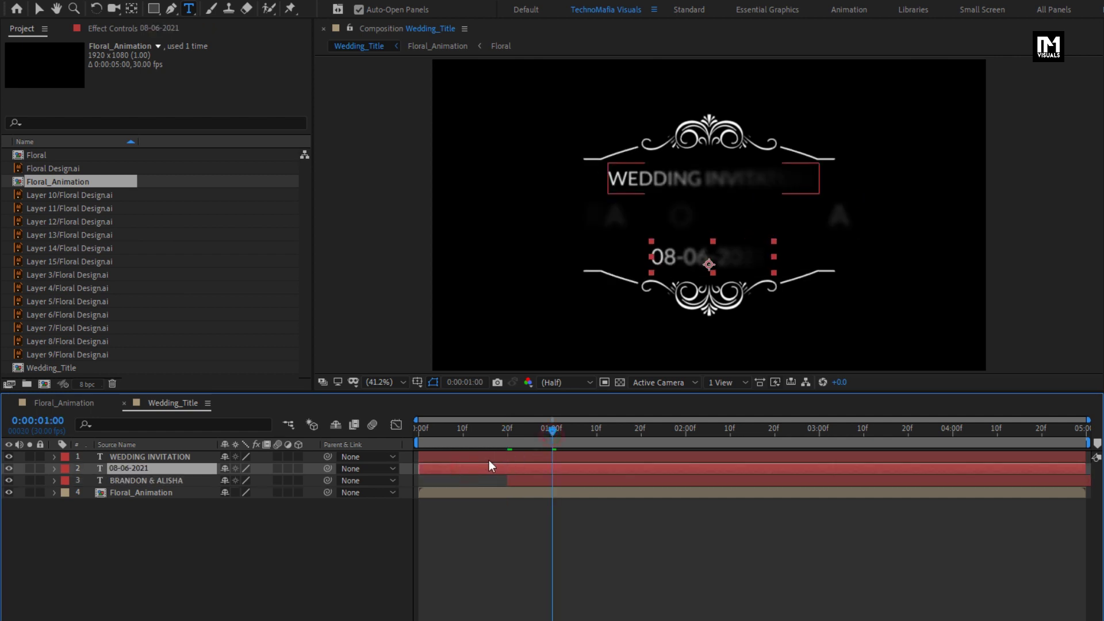
pyautogui.moveTo(467, 468); pyautogui.dragTo(644, 437)
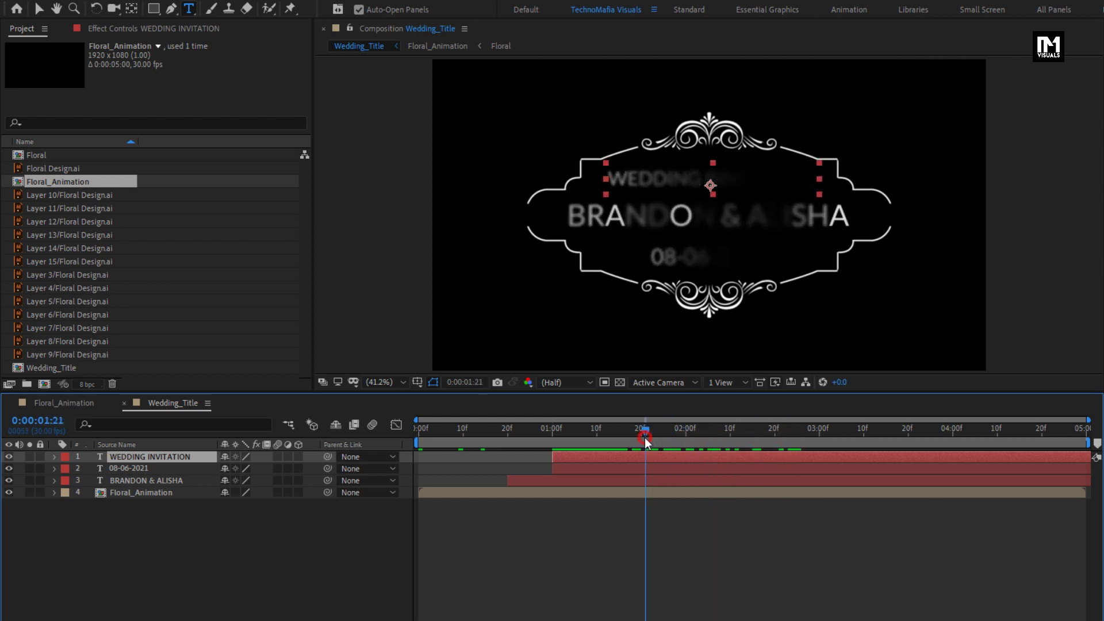
# Step: Delay the 08-06-2021 layer to start at 0:00:01:10 and scrub through the reveal to 0:00:01:20
pyautogui.click(597, 433)
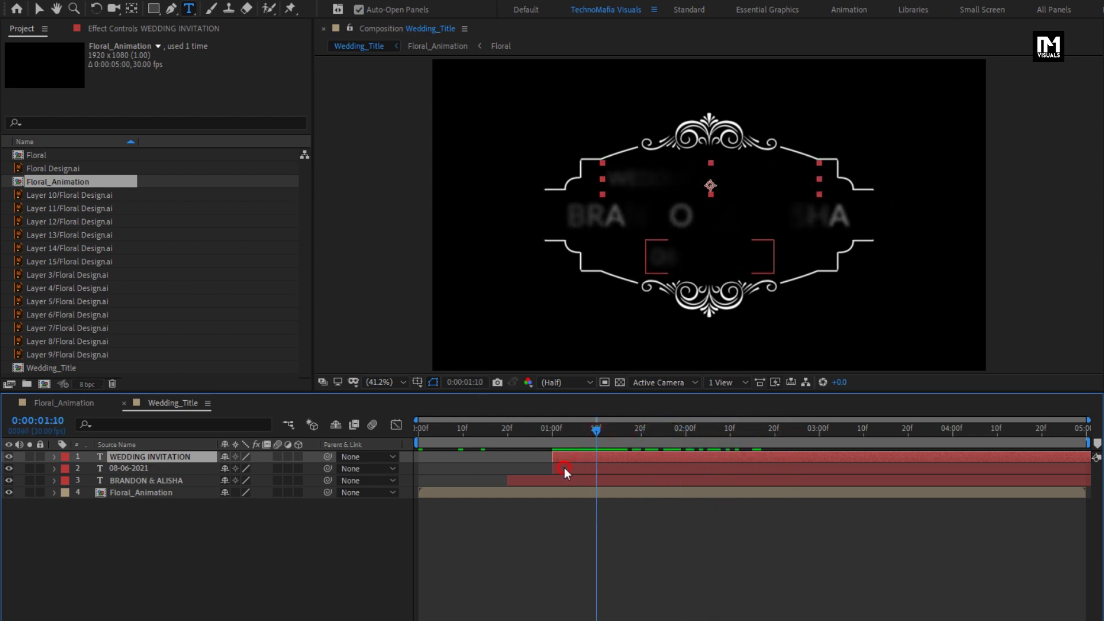
pyautogui.moveTo(564, 468); pyautogui.dragTo(601, 468)
pyautogui.moveTo(599, 430); pyautogui.dragTo(644, 439)
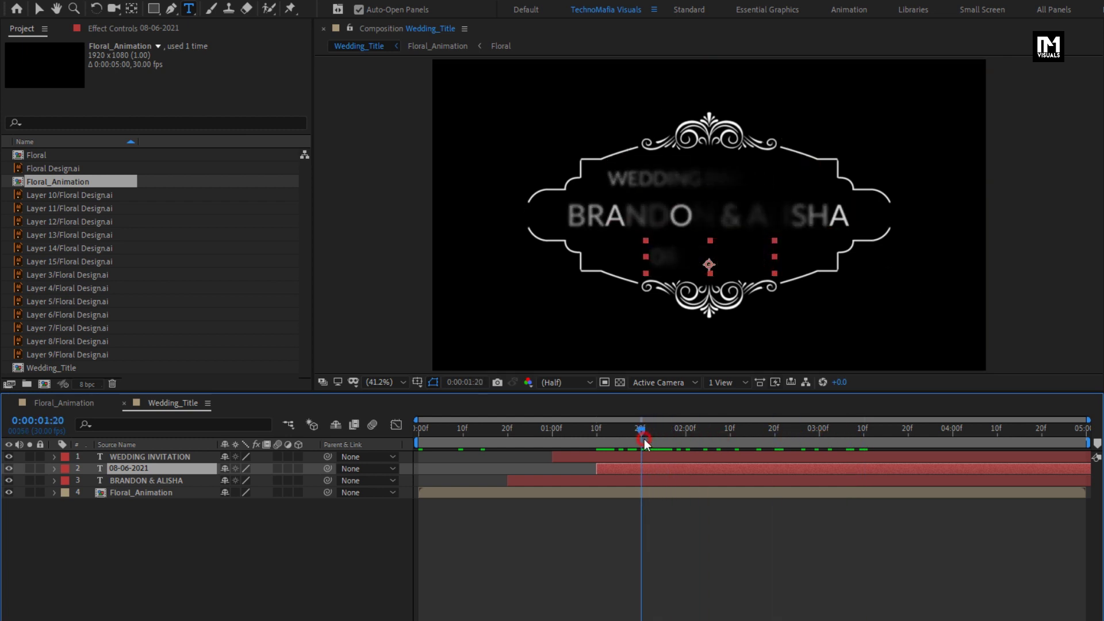
# Step: Pre-compose the three text layers into a composition named Text_Animation, moving all attributes into it
pyautogui.click(145, 482)
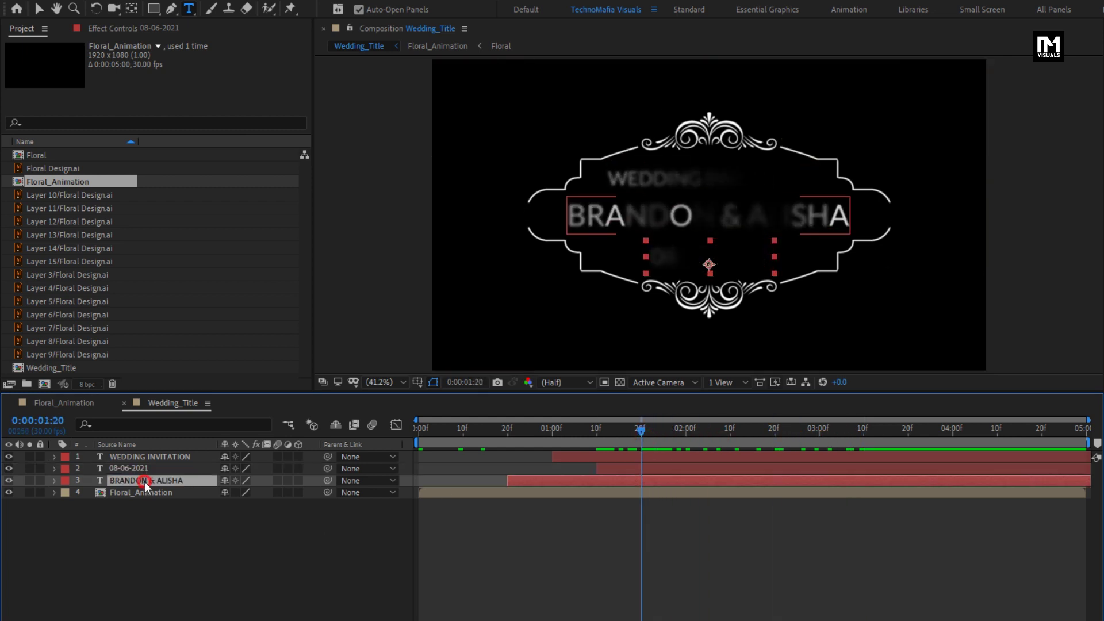
pyautogui.keyDown('ctrl'); pyautogui.click(139, 471); pyautogui.keyUp('ctrl')
pyautogui.keyDown('ctrl'); pyautogui.click(138, 461); pyautogui.keyUp('ctrl')
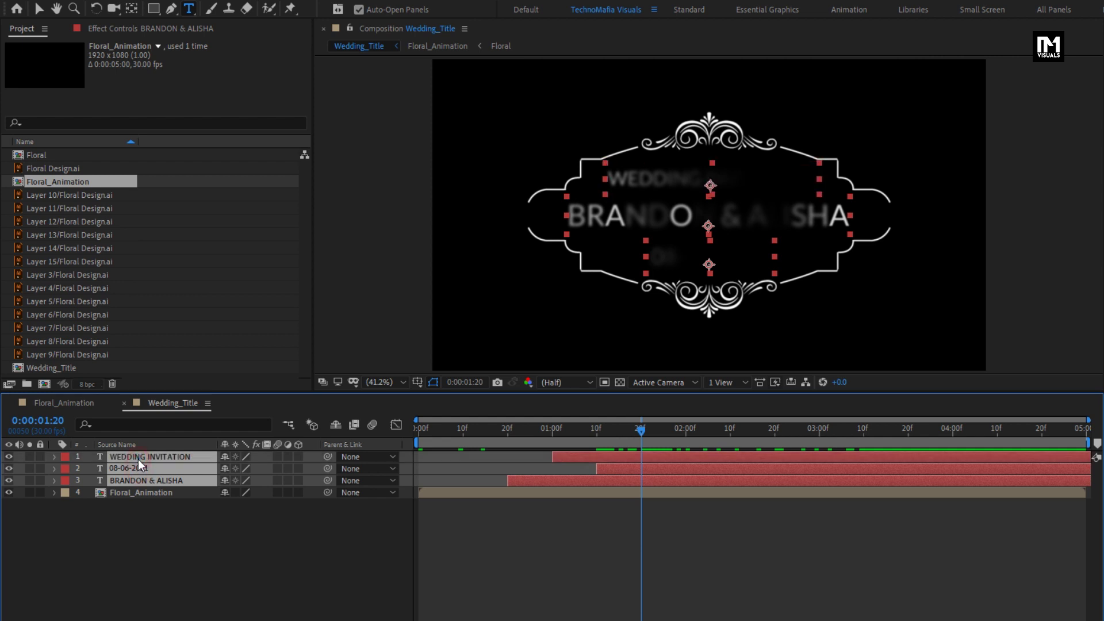
pyautogui.rightClick(138, 459)
pyautogui.click(164, 403)
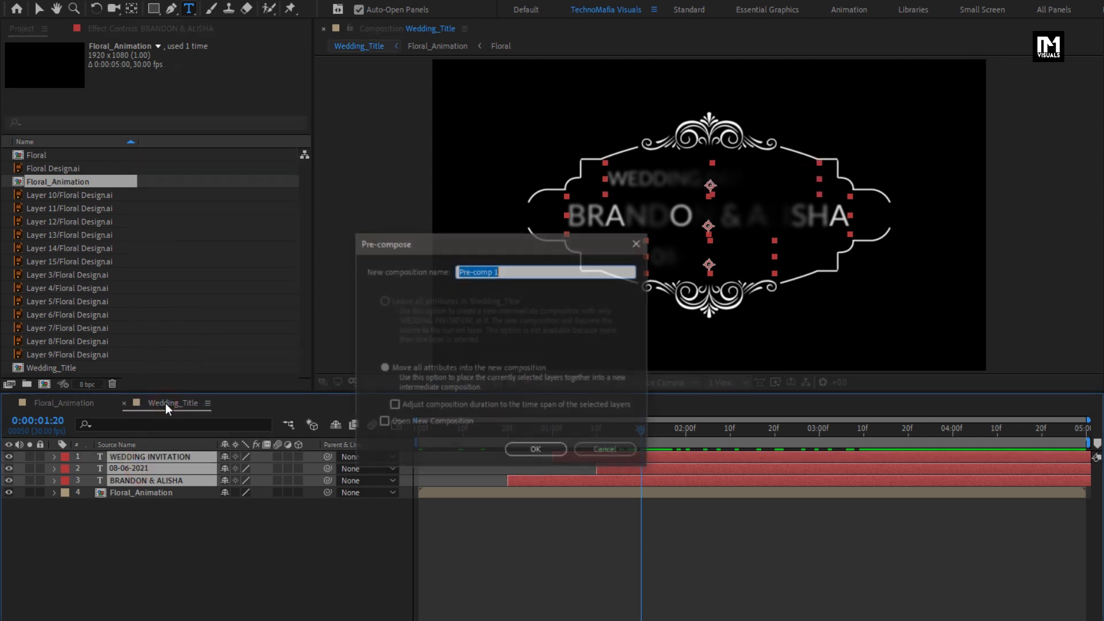
pyautogui.write('Text_Anima')
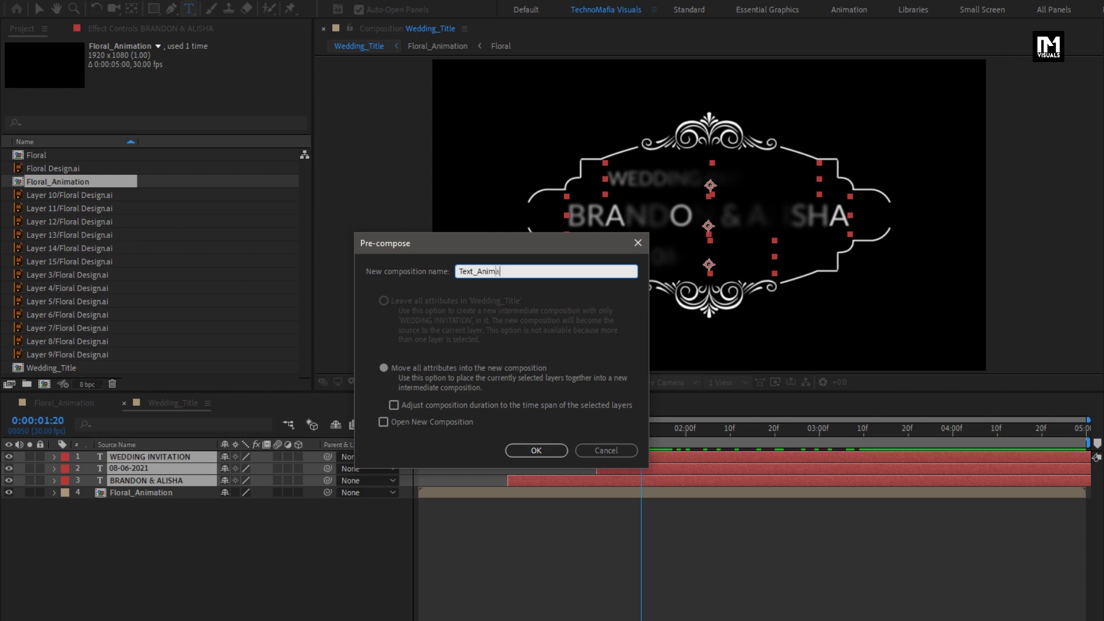
pyautogui.write('tion')
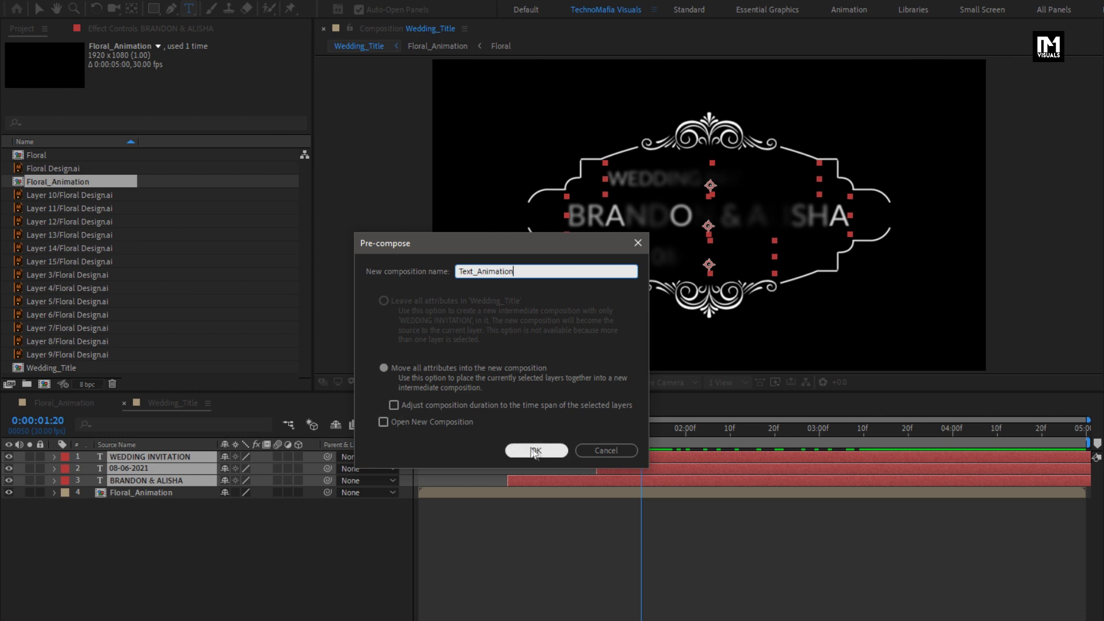
pyautogui.click(536, 450)
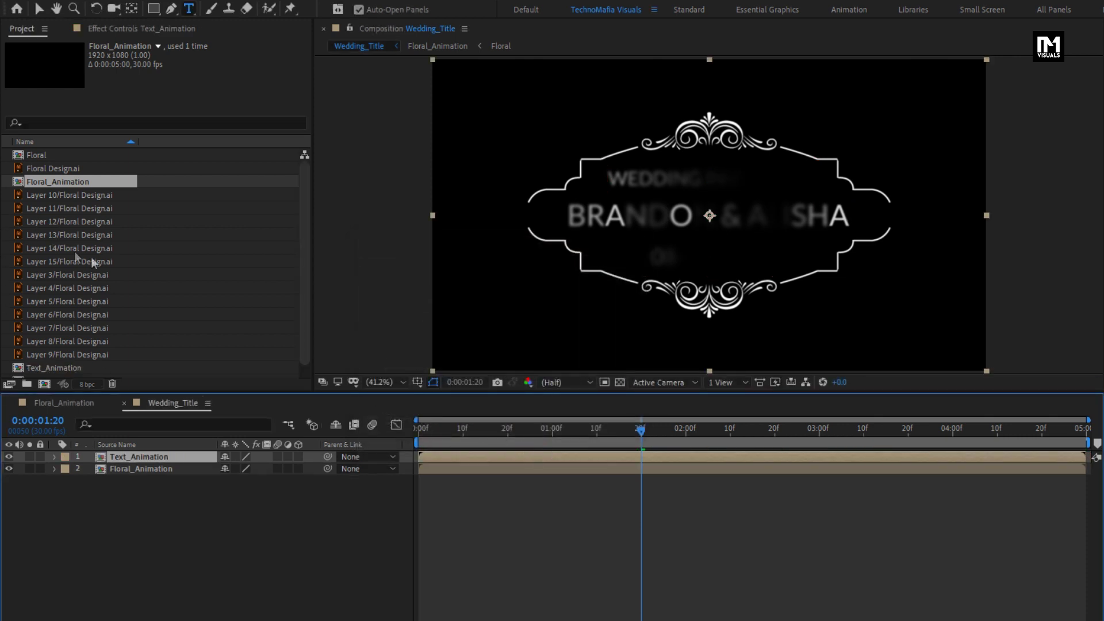
# Step: Import reflection_map from the Footages folder into the project as footage
pyautogui.scroll(-1, 24, 342)
pyautogui.hotkey('ctrl', 'i')
pyautogui.rightClick(7, 334)
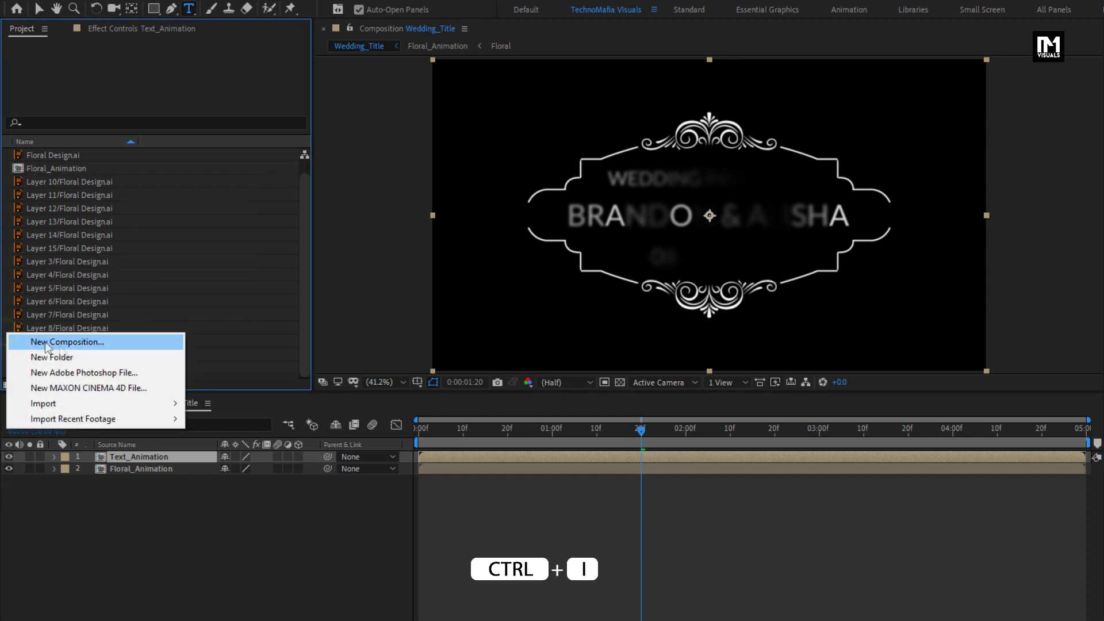
pyautogui.moveTo(152, 403)
pyautogui.click(218, 408)
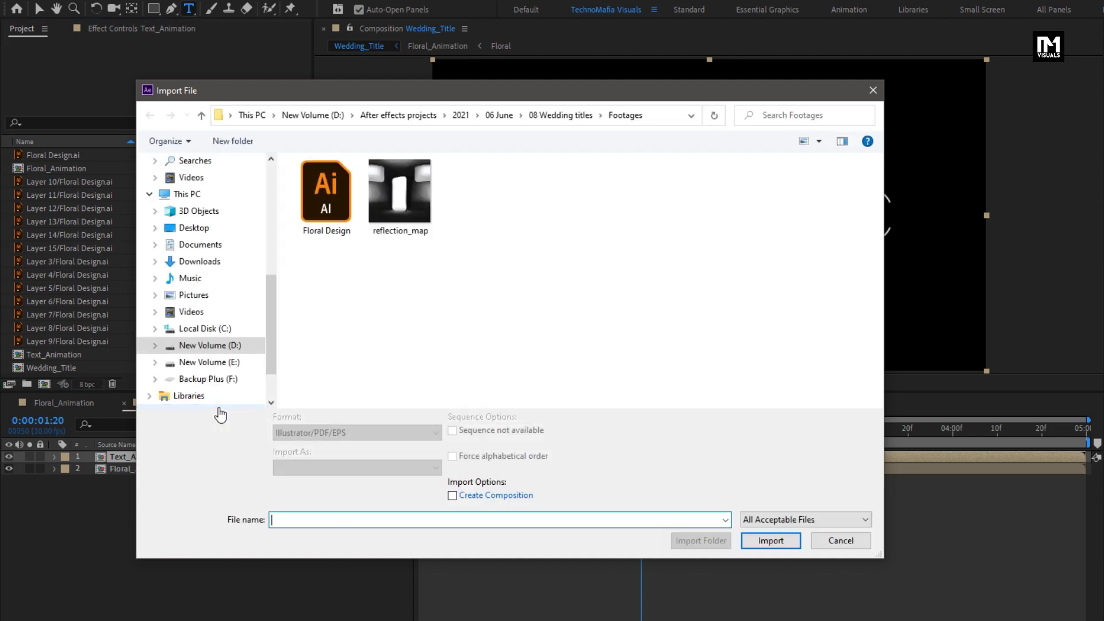
pyautogui.click(388, 211)
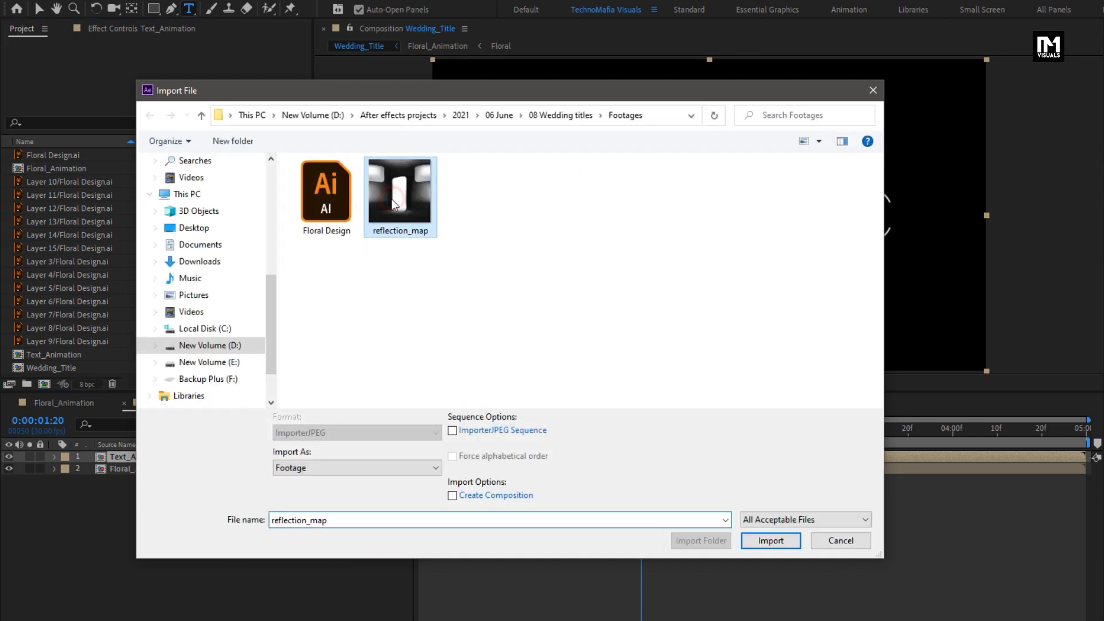
pyautogui.click(764, 544)
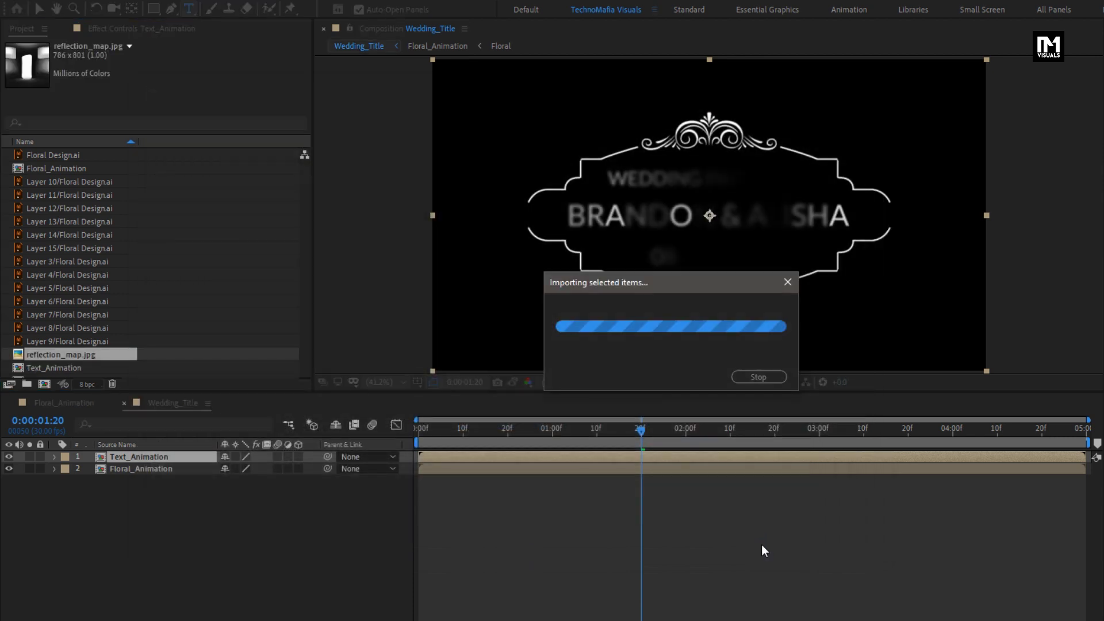
# Step: Place reflection_map.jpg beneath the other layers in Wedding_Title and set its scale to 50%
pyautogui.scroll(-1, 64, 264)
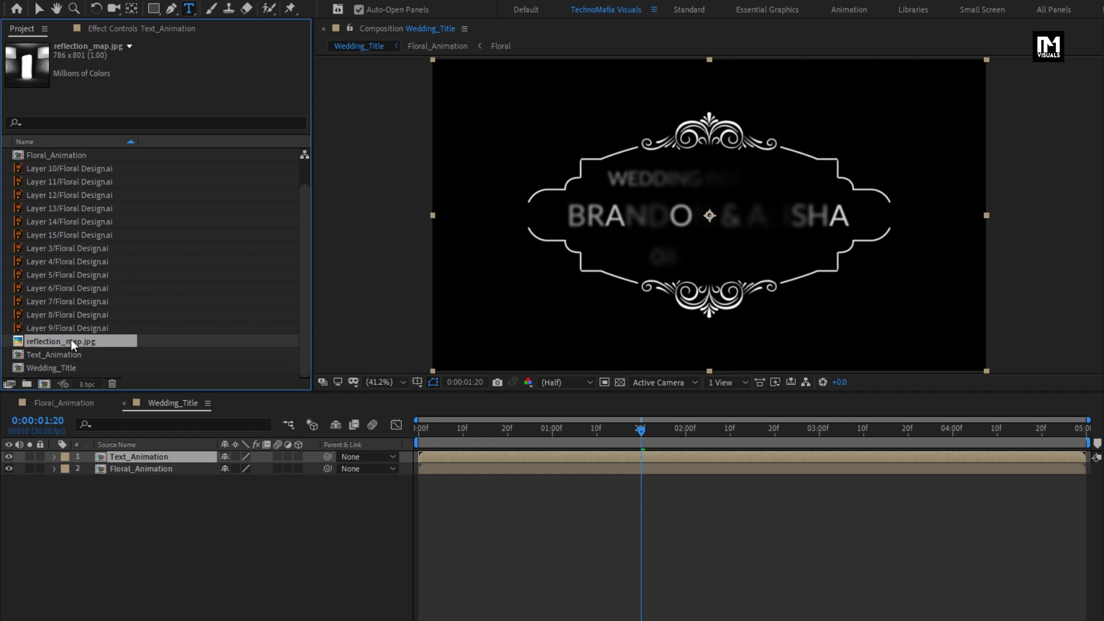
pyautogui.moveTo(61, 340); pyautogui.dragTo(168, 500)
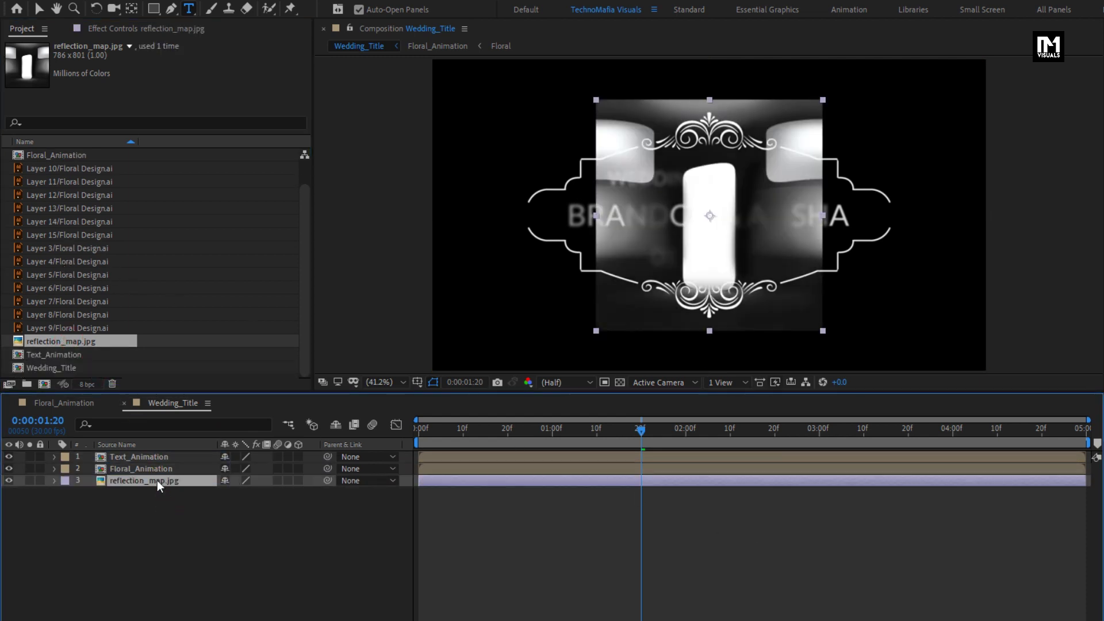
pyautogui.press('s')
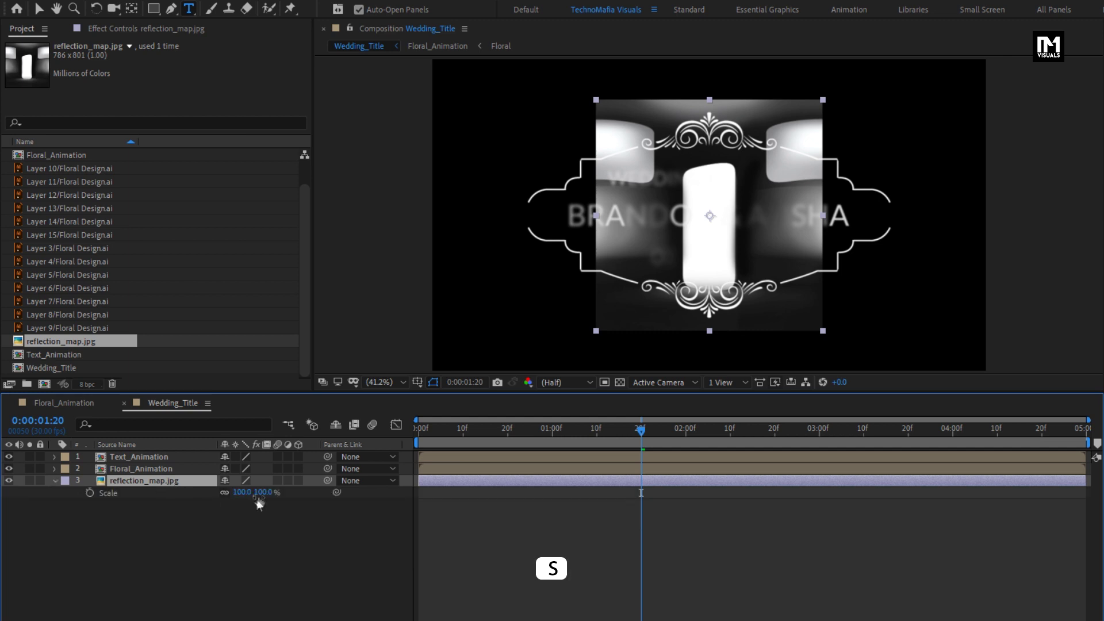
pyautogui.click(262, 493)
pyautogui.write('50')
pyautogui.press('Return')
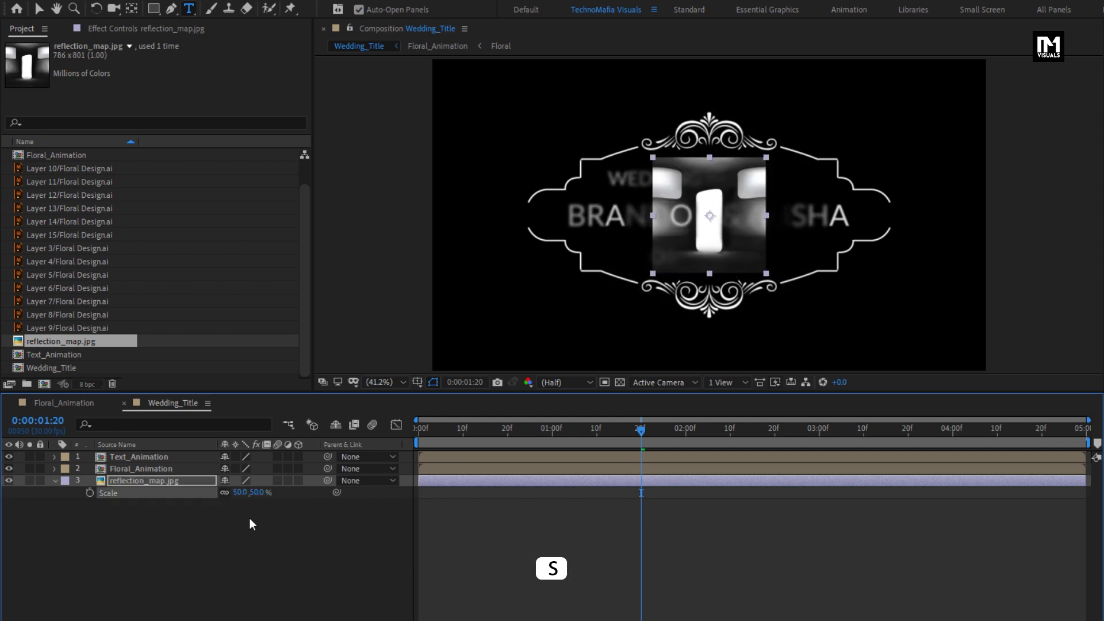
pyautogui.click(55, 481)
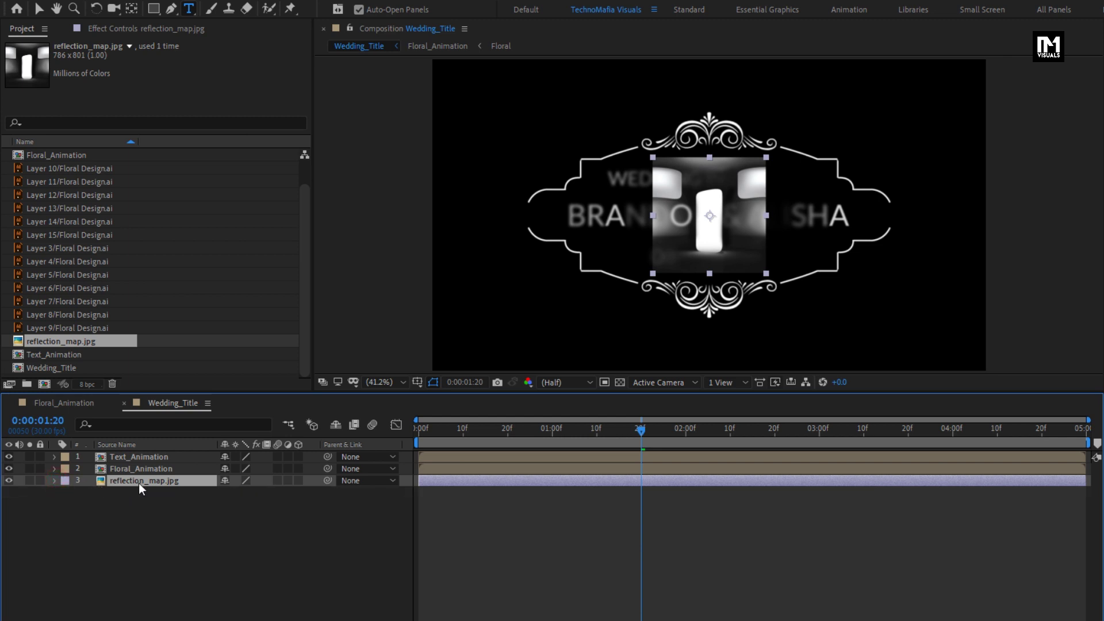
# Step: Find the Motion Tile effect and apply it to the reflection_map.jpg layer
pyautogui.click(926, 50)
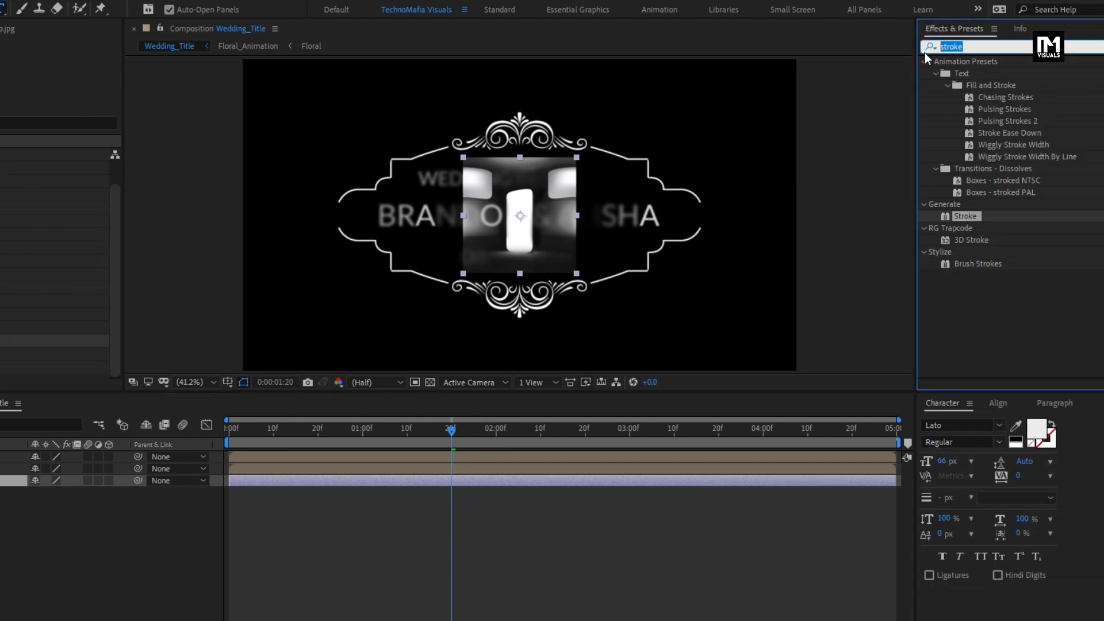
pyautogui.write('motio')
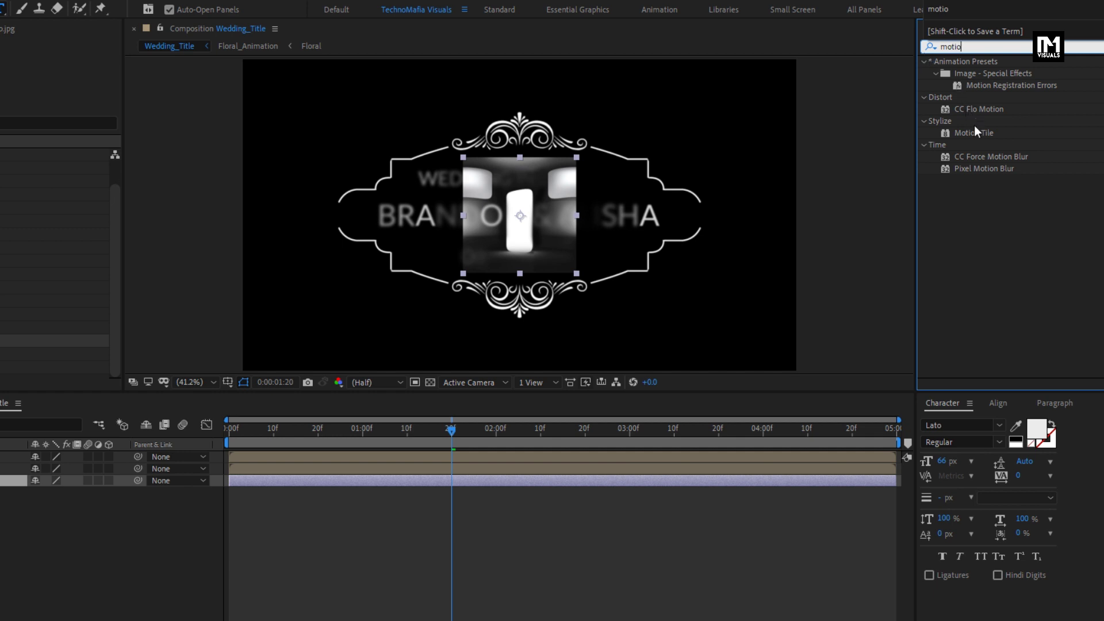
pyautogui.moveTo(975, 131); pyautogui.dragTo(164, 481)
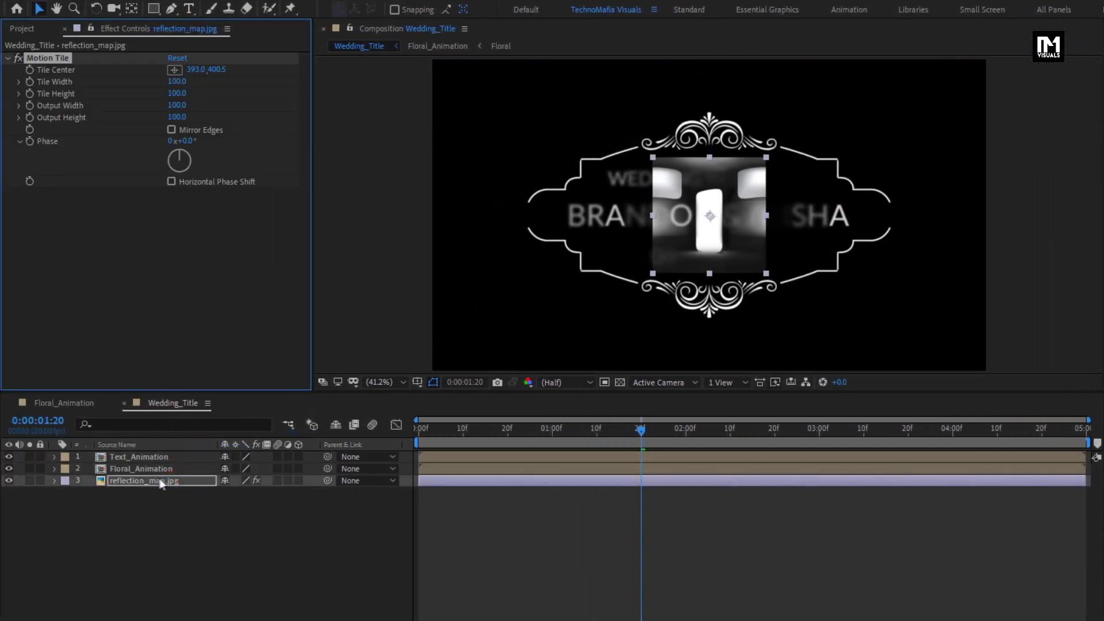
pyautogui.click(160, 481)
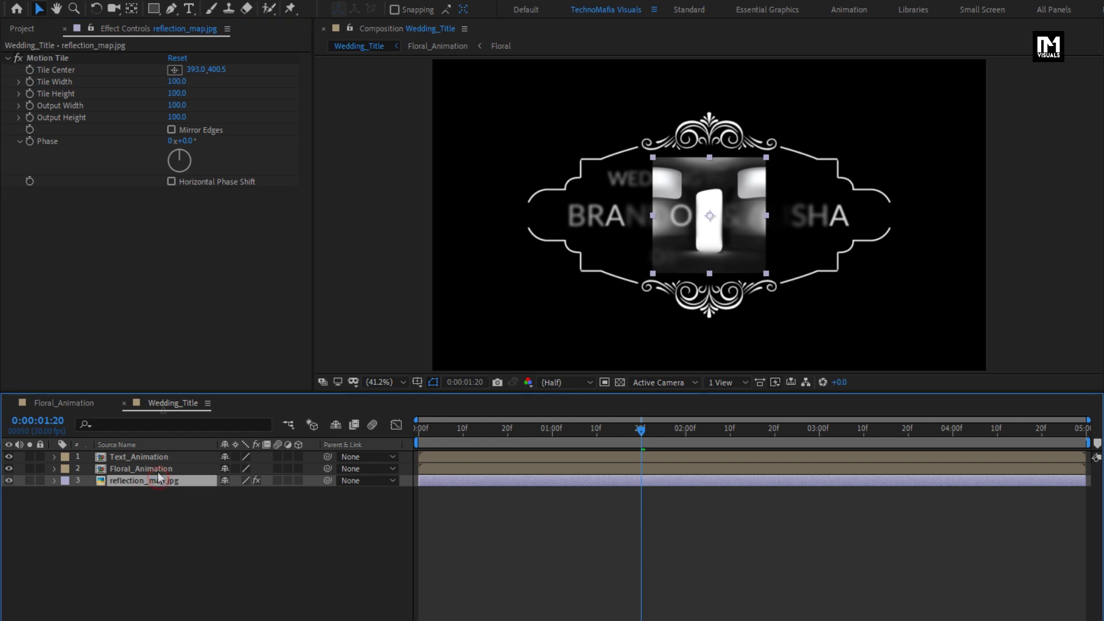
# Step: Set Motion Tile's Output Width to 500 and Output Height to 300, and turn on Mirror Edges
pyautogui.click(177, 105)
pyautogui.write('50')
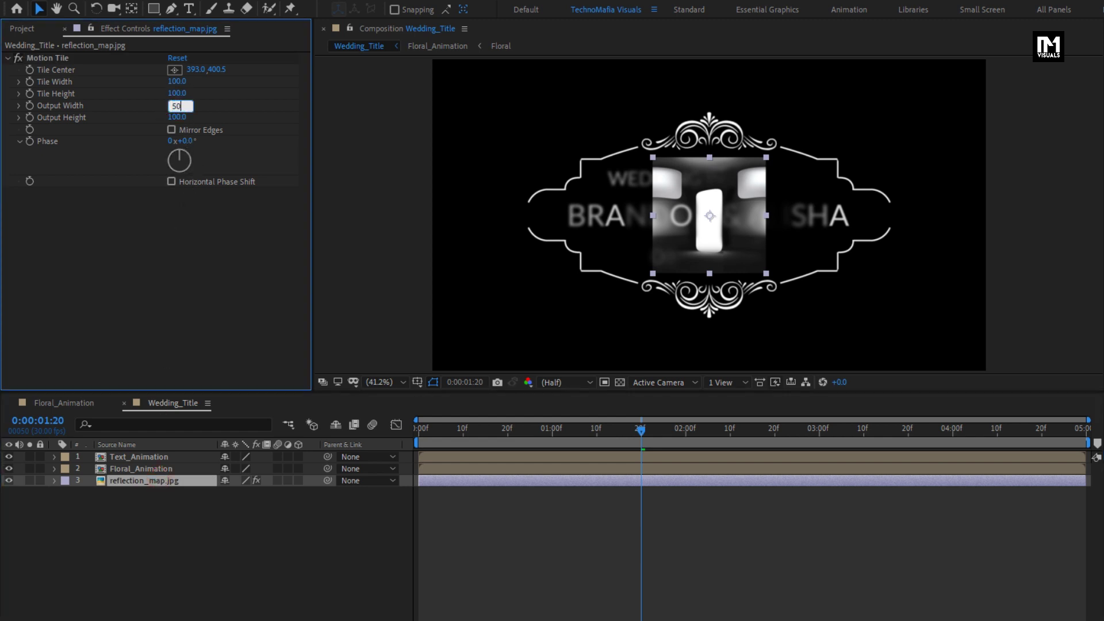
pyautogui.write('0')
pyautogui.press('Return')
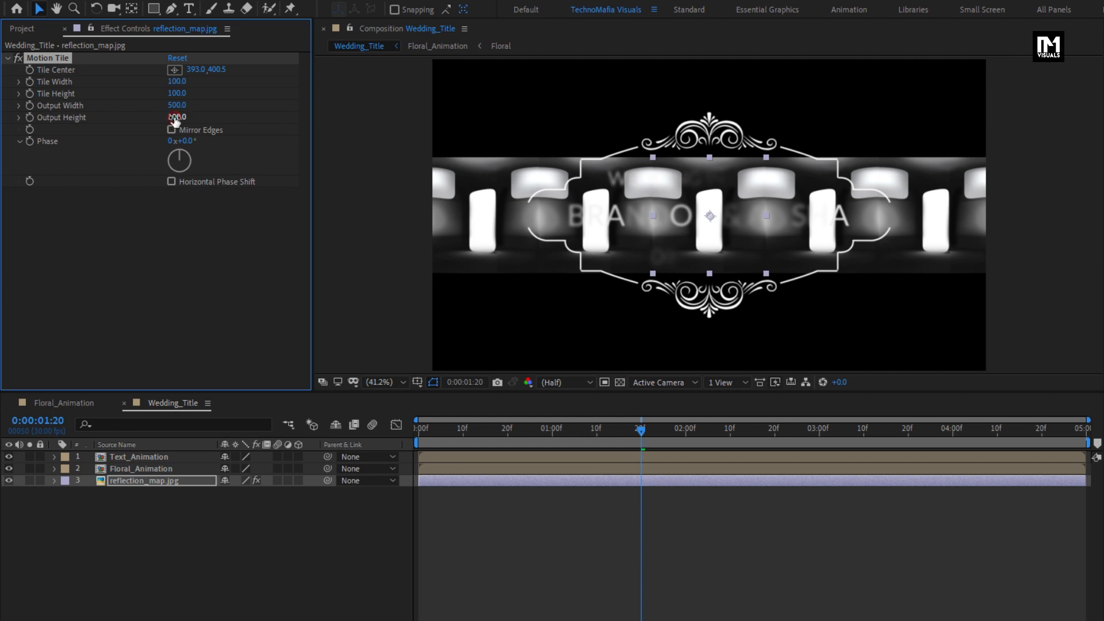
pyautogui.write('200')
pyautogui.press('Return')
pyautogui.click(170, 118)
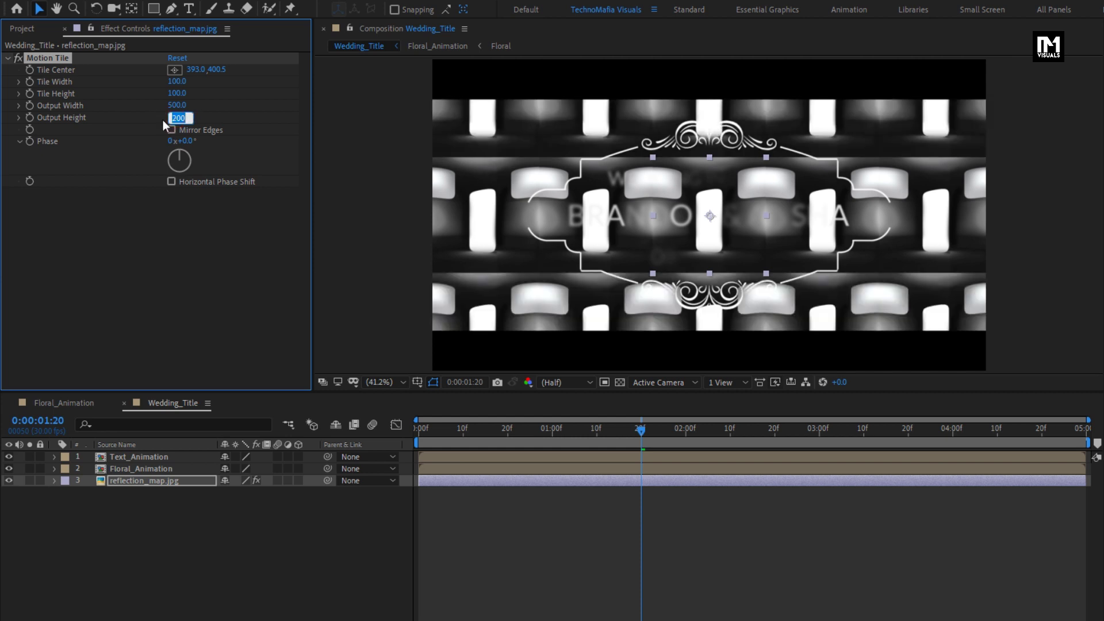
pyautogui.write('300')
pyautogui.press('Return')
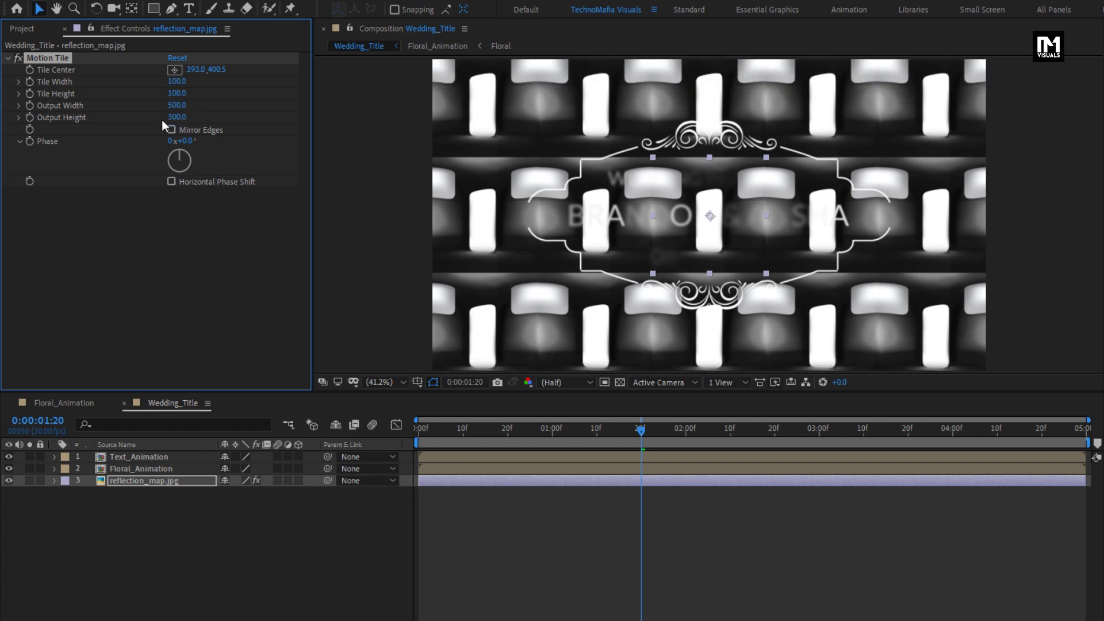
pyautogui.click(171, 130)
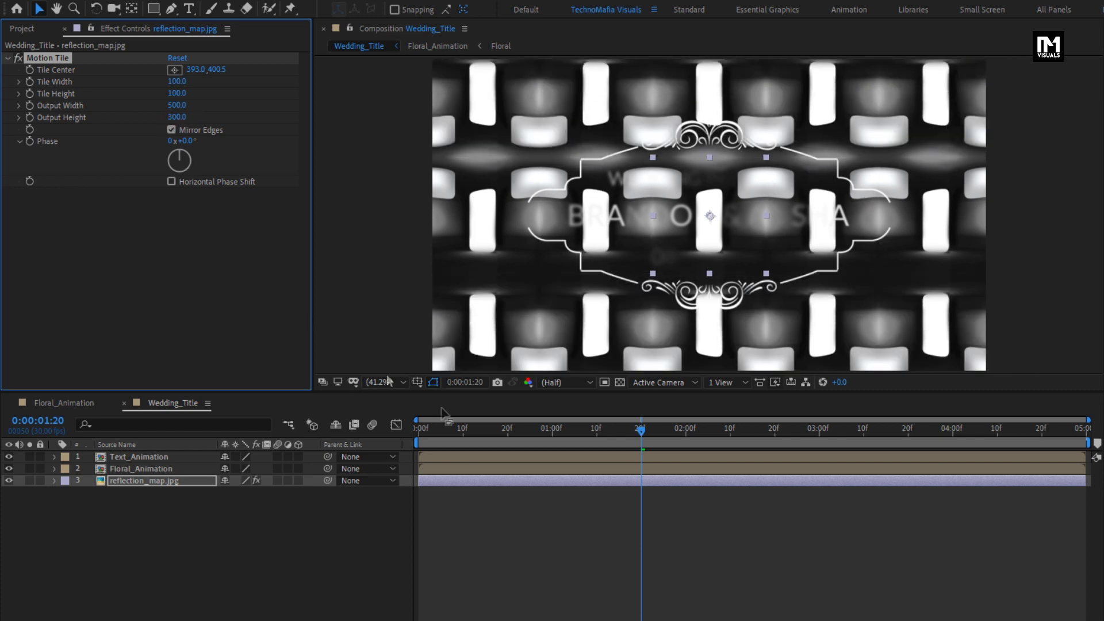
# Step: Keyframe Motion Tile's Tile Center from the composition's first frame, setting it to 1558.0, 400.5 at 0:00:04:29, and preview the movement
pyautogui.click(419, 430)
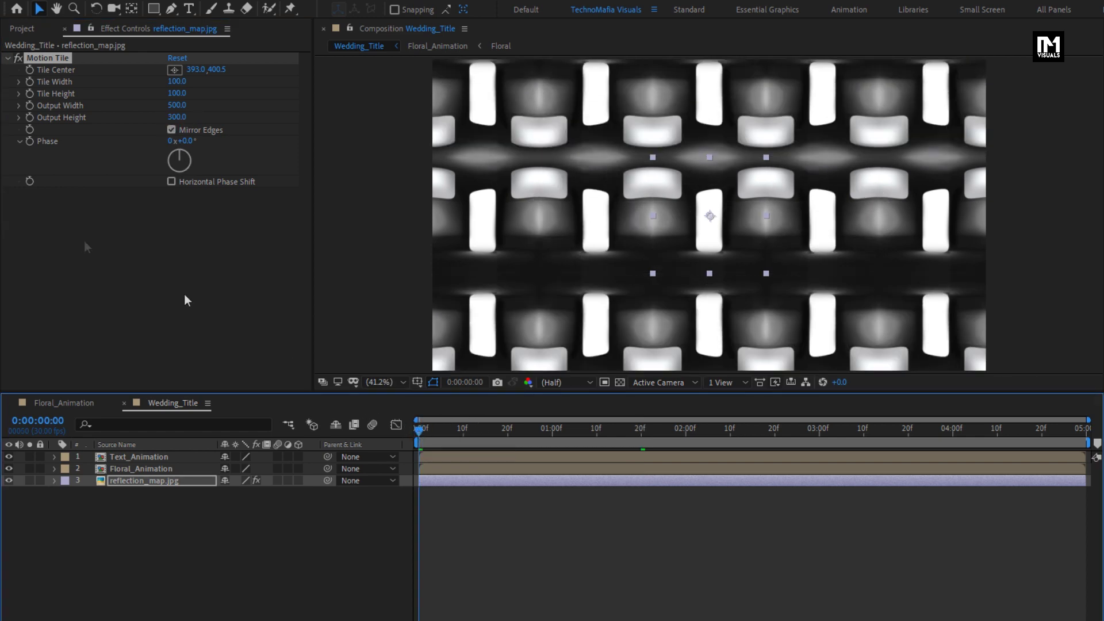
pyautogui.click(31, 70)
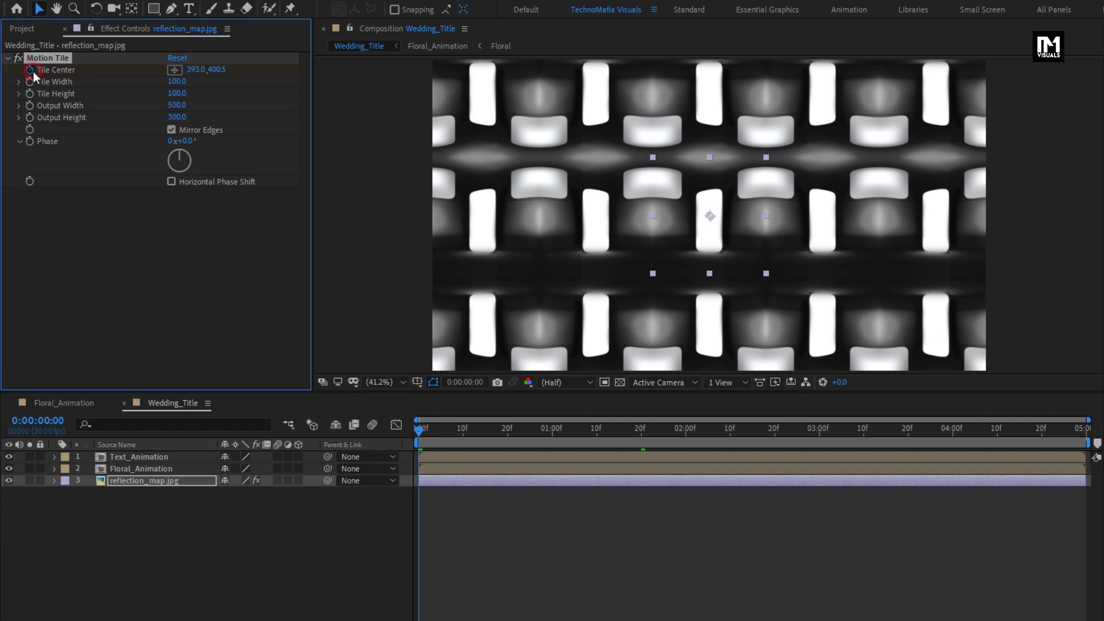
pyautogui.click(1084, 430)
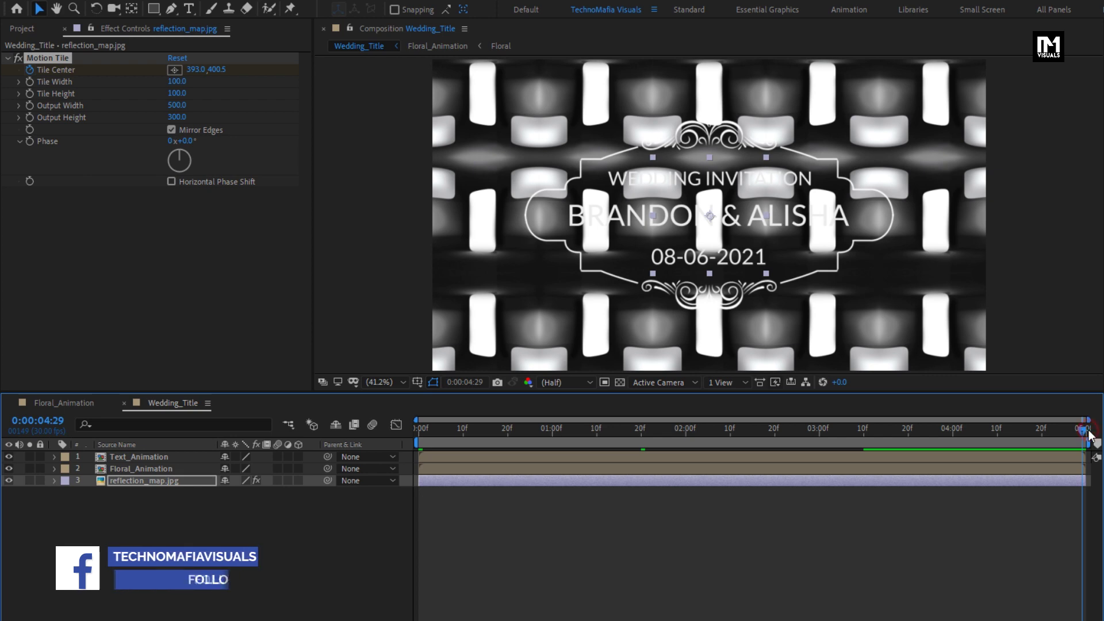
pyautogui.moveTo(195, 69); pyautogui.dragTo(922, 93)
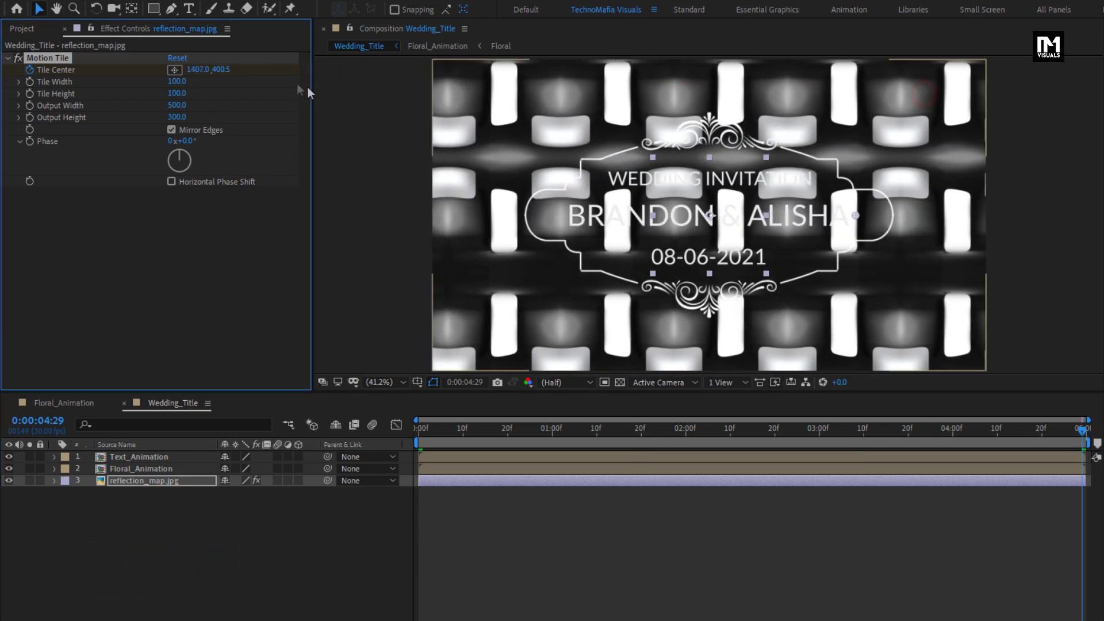
pyautogui.moveTo(195, 70); pyautogui.dragTo(296, 69)
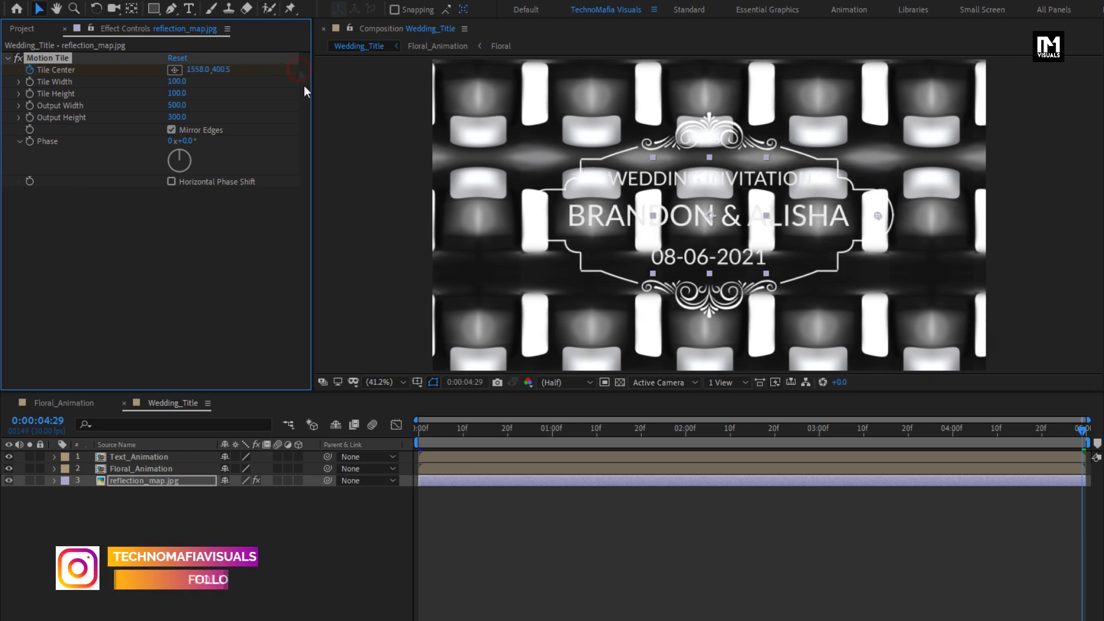
pyautogui.click(420, 429)
pyautogui.moveTo(420, 431); pyautogui.dragTo(632, 430)
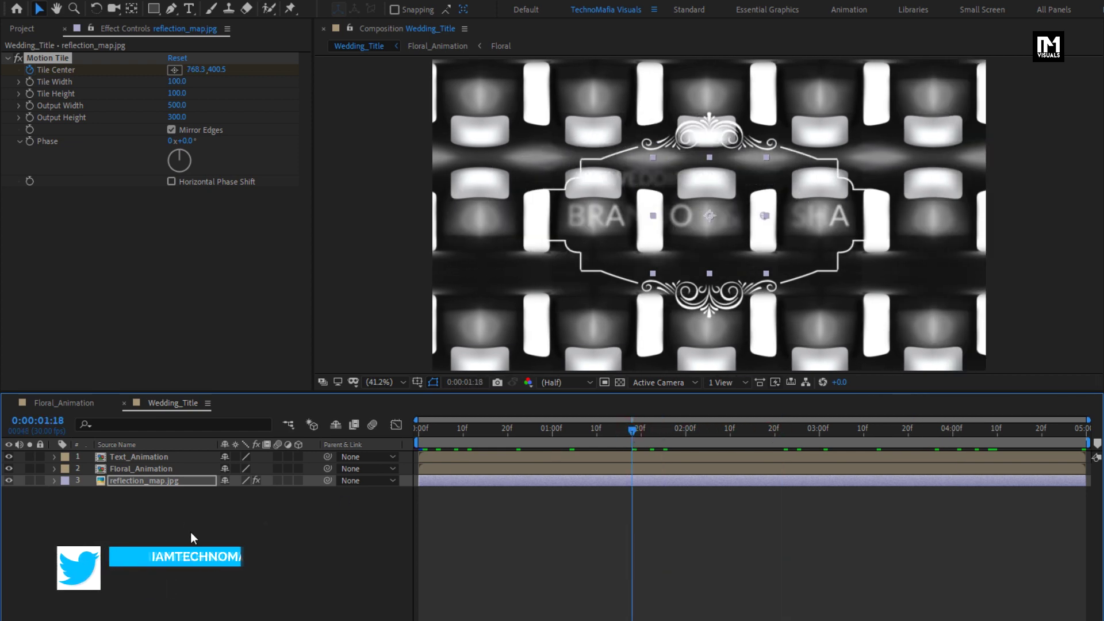
# Step: Pre-compose the reflection_map.jpg layer as "reflection_map.", moving all attributes into the new composition
pyautogui.click(146, 482)
pyautogui.rightClick(146, 482)
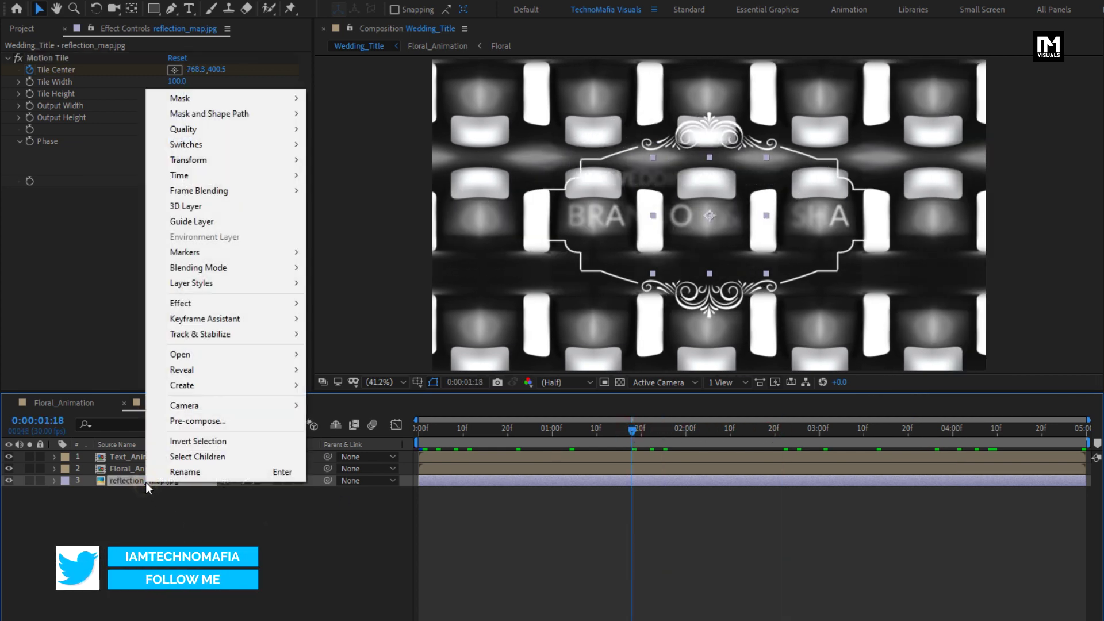
pyautogui.click(173, 422)
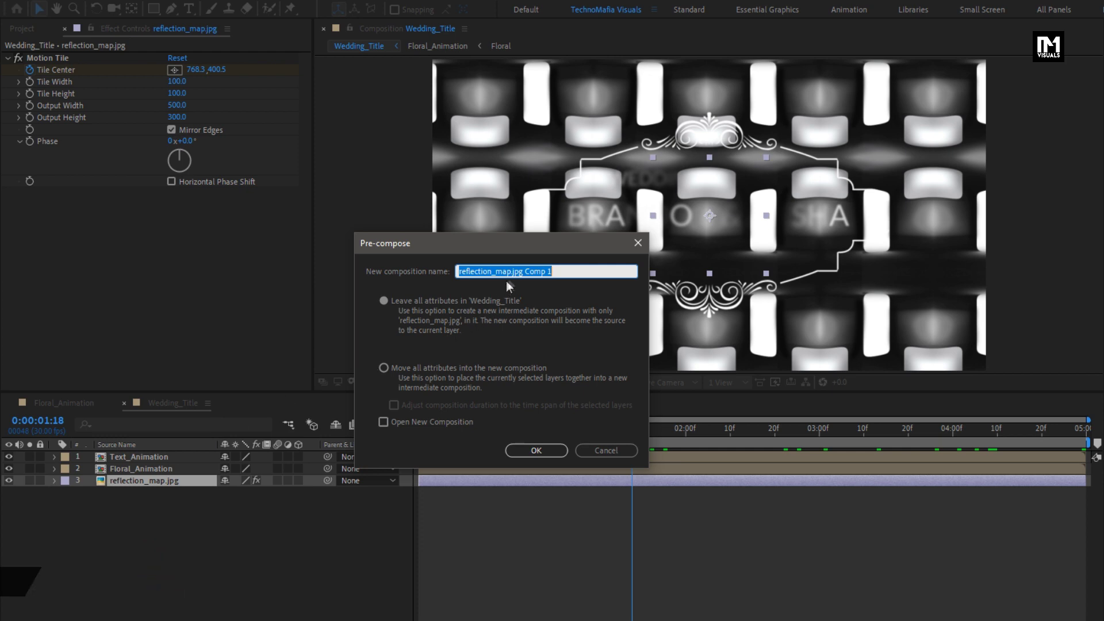
pyautogui.moveTo(513, 272); pyautogui.dragTo(614, 272)
pyautogui.press('BackSpace')
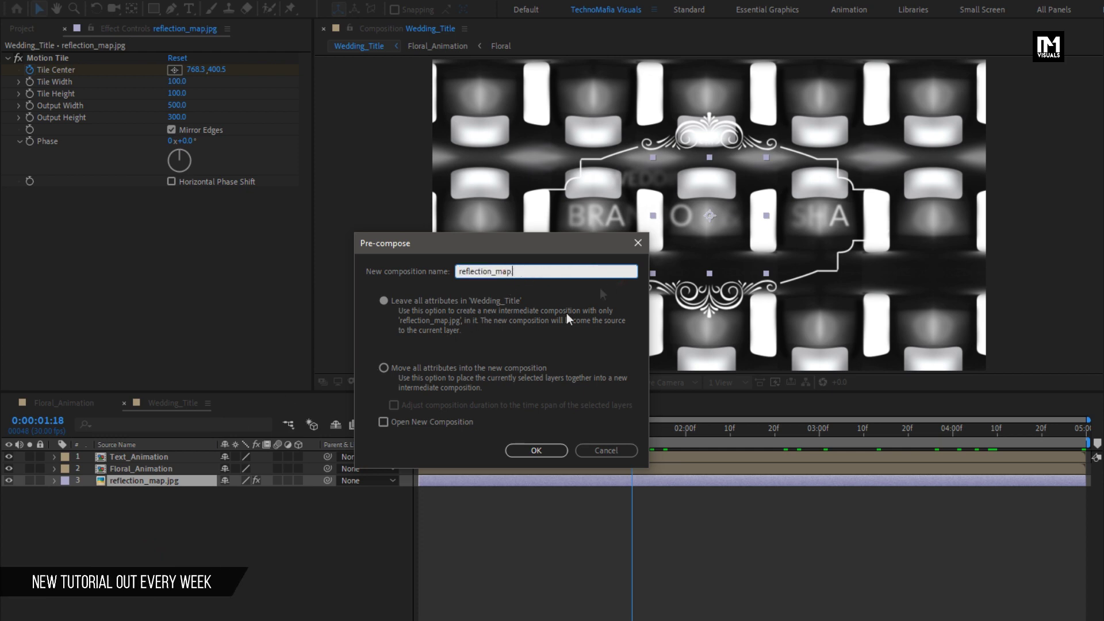
pyautogui.click(434, 371)
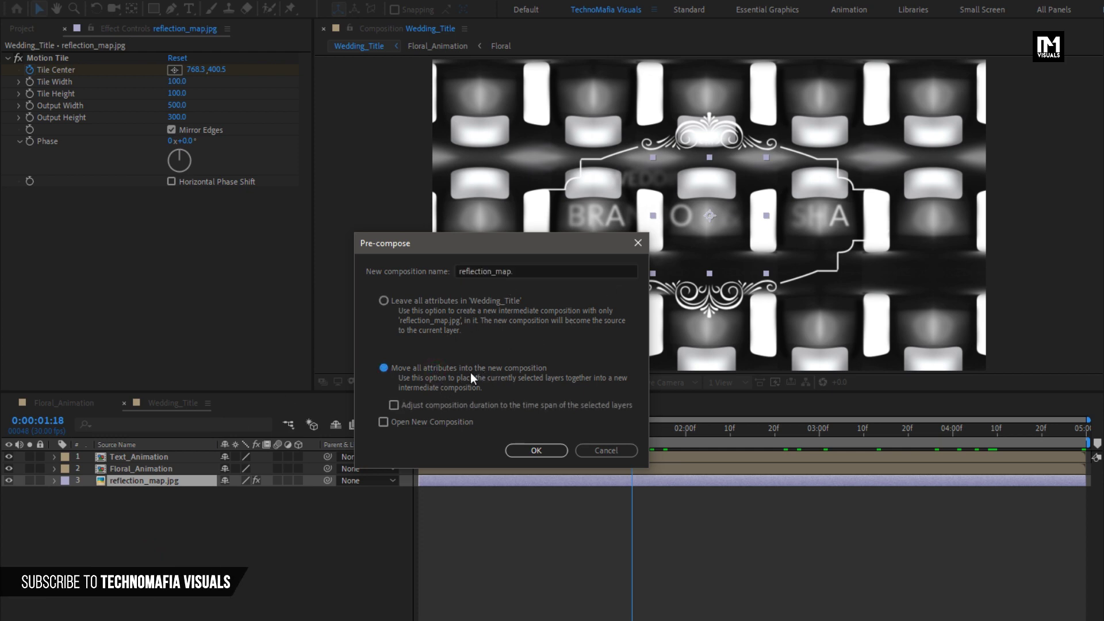
pyautogui.click(541, 450)
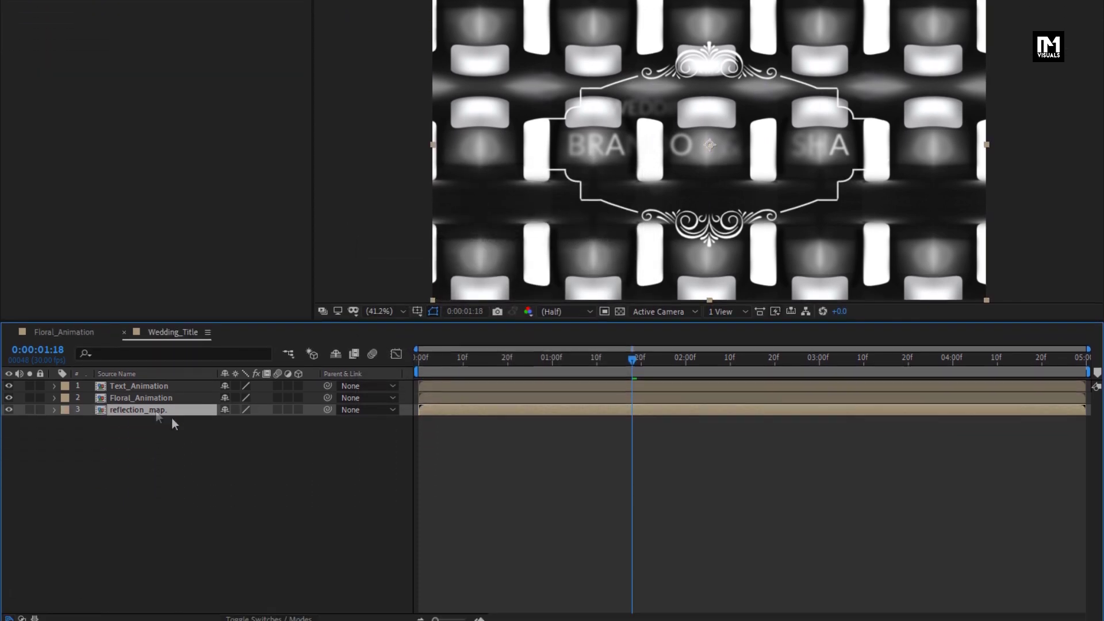
# Step: Set the reflection_map. layer's track matte to Alpha Matte using Floral_Animation, and scrub through the result
pyautogui.click(257, 614)
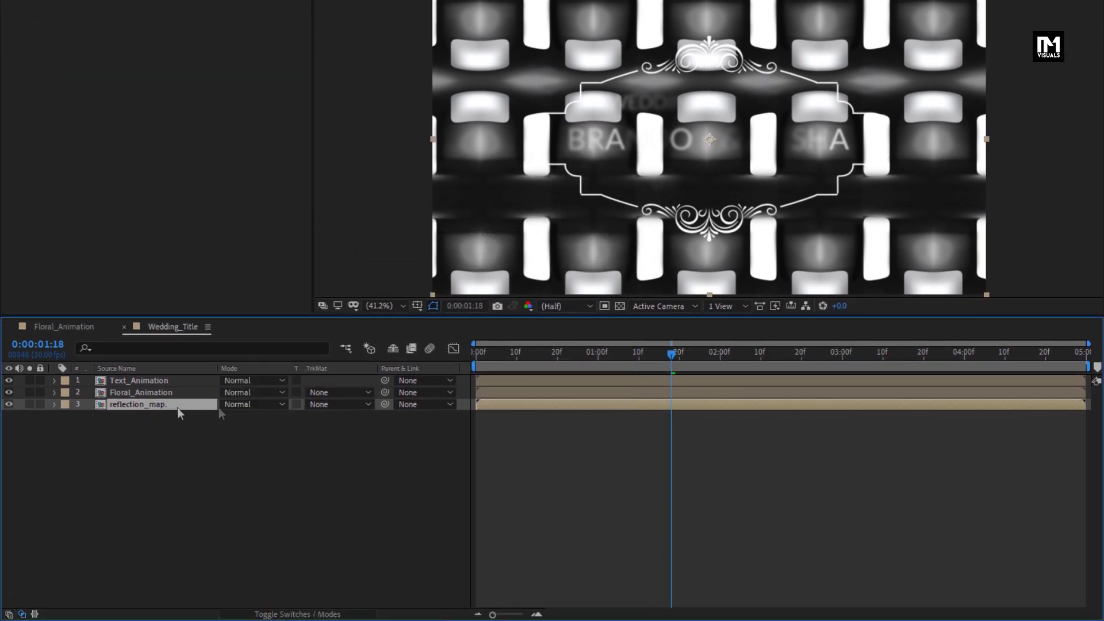
pyautogui.click(333, 405)
pyautogui.click(342, 440)
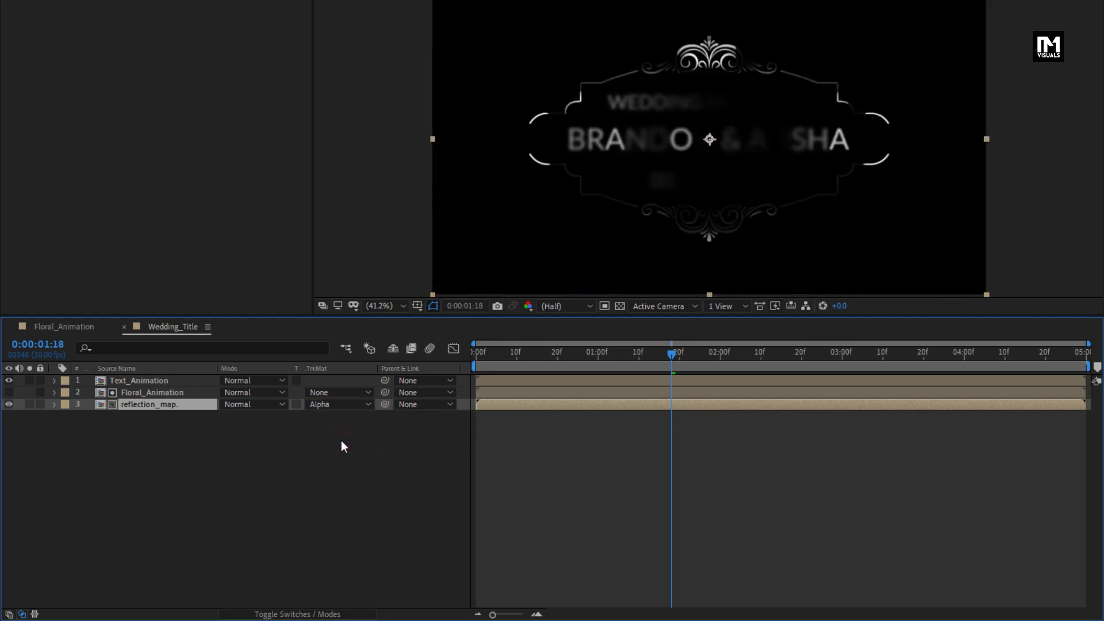
pyautogui.moveTo(709, 364); pyautogui.dragTo(824, 363)
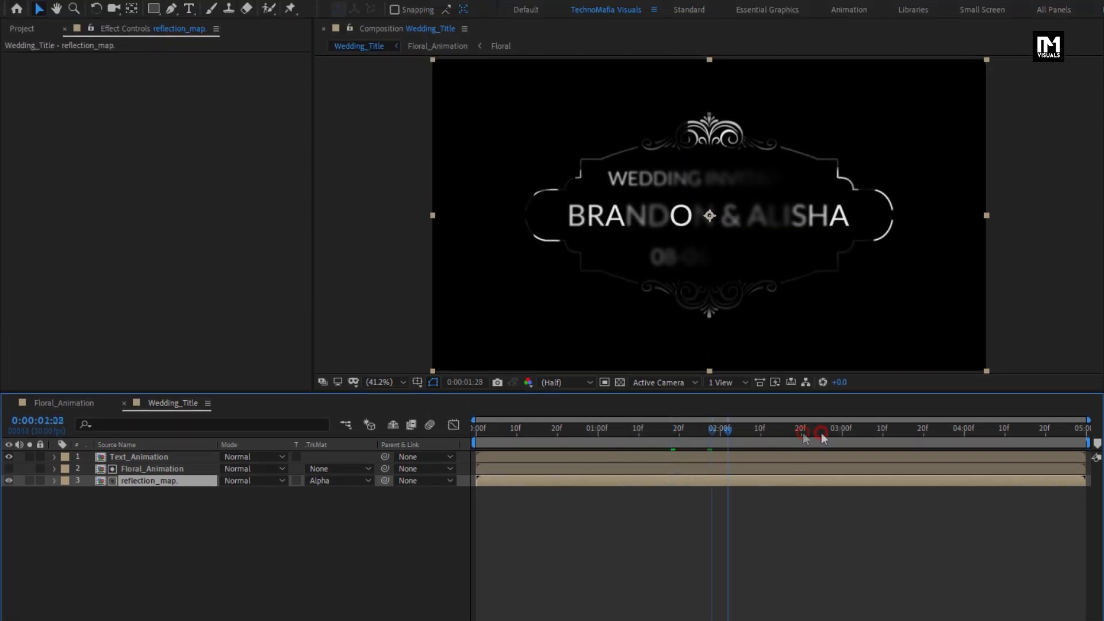
pyautogui.moveTo(822, 435); pyautogui.dragTo(912, 432)
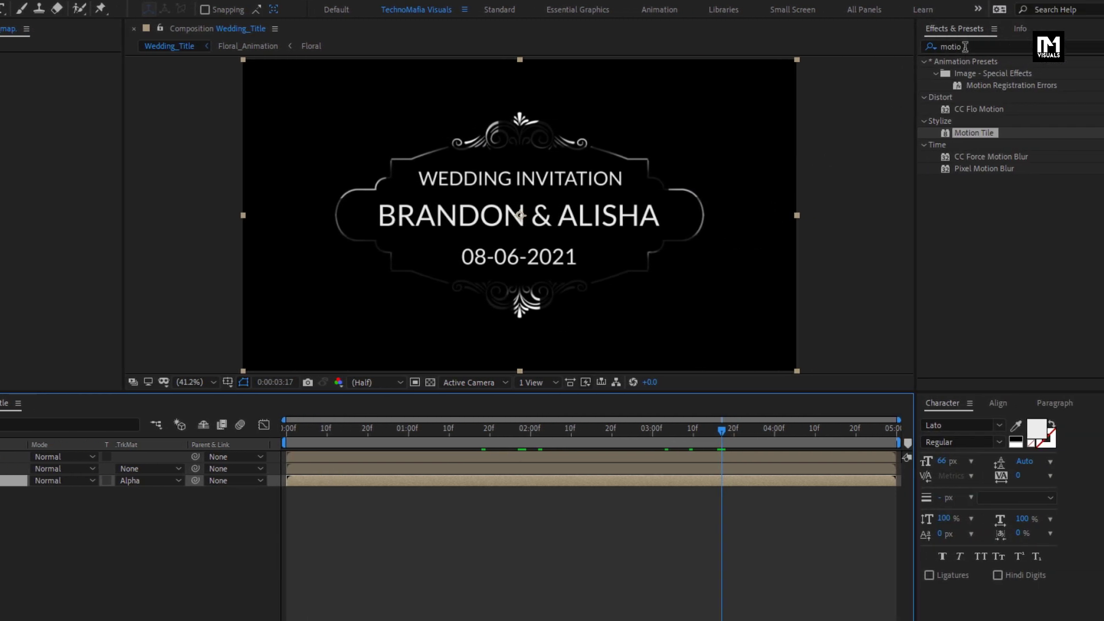
# Step: Find the CC Glass effect and apply it to the reflection_map. layer
pyautogui.click(917, 50)
pyautogui.write('cc gl')
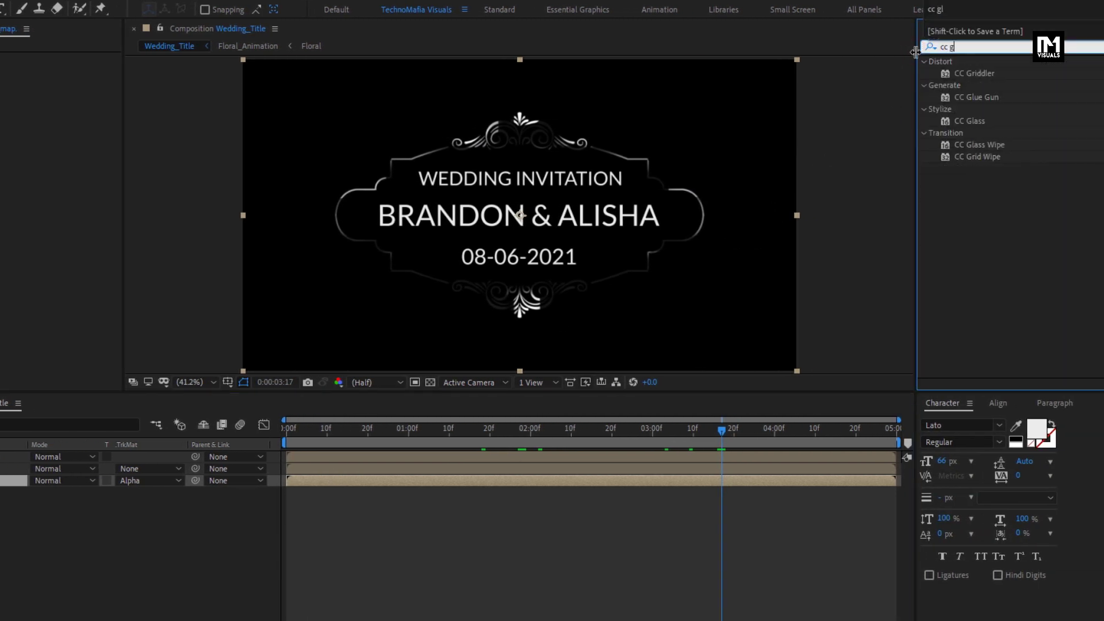
pyautogui.moveTo(967, 95); pyautogui.dragTo(82, 425)
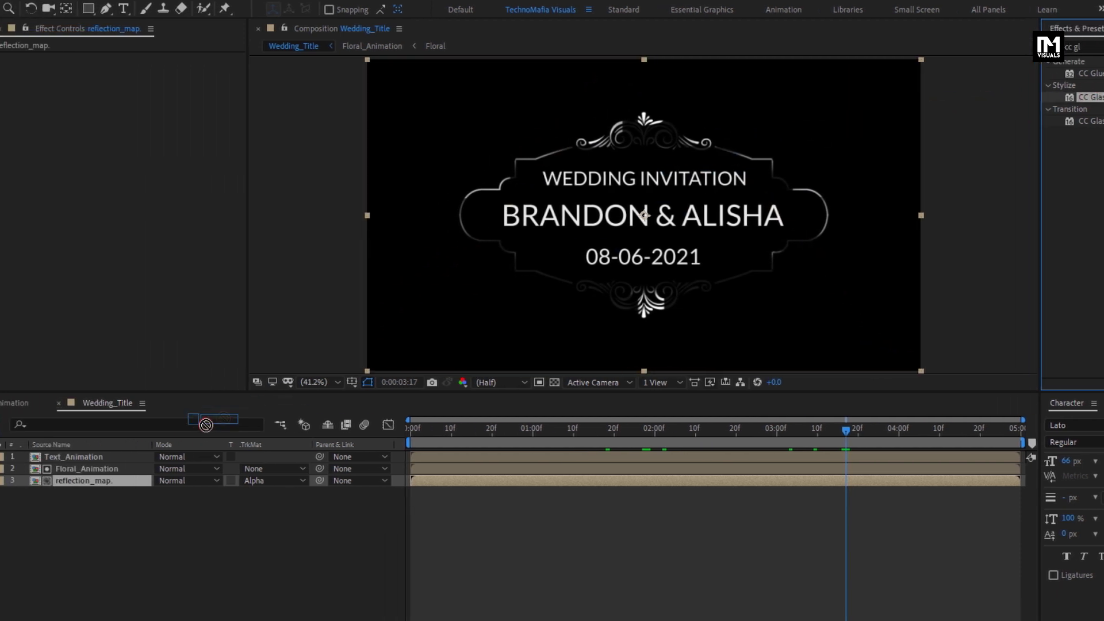
pyautogui.moveTo(206, 425); pyautogui.dragTo(112, 483)
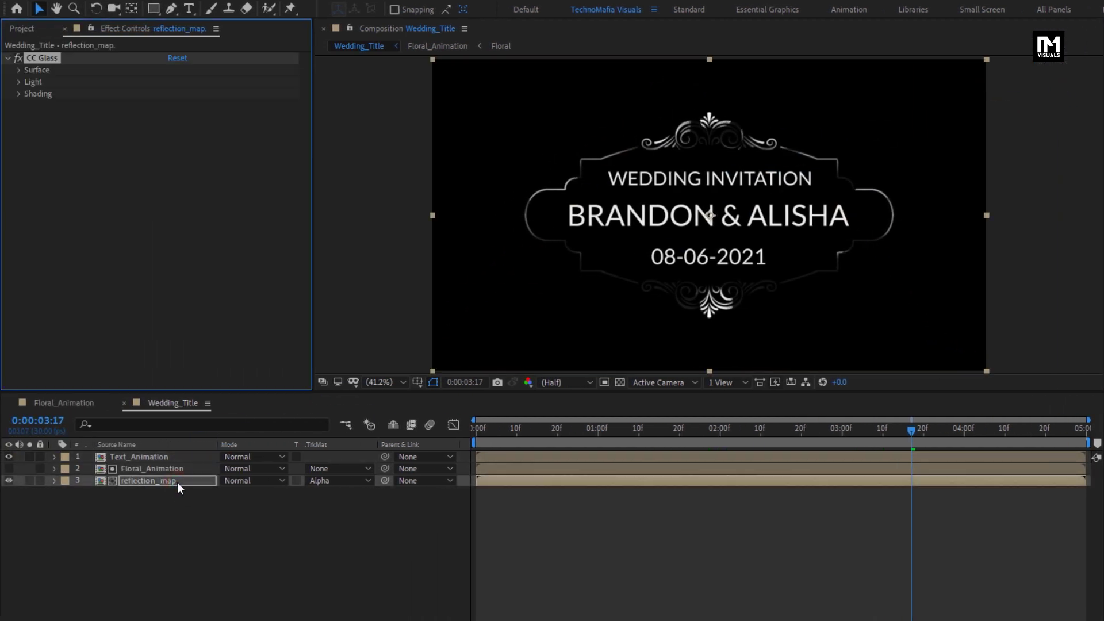
# Step: Configure CC Glass's surface with Floral_Animation as Bump Map, Softness 70, Height 90, and Displacement -200
pyautogui.click(19, 70)
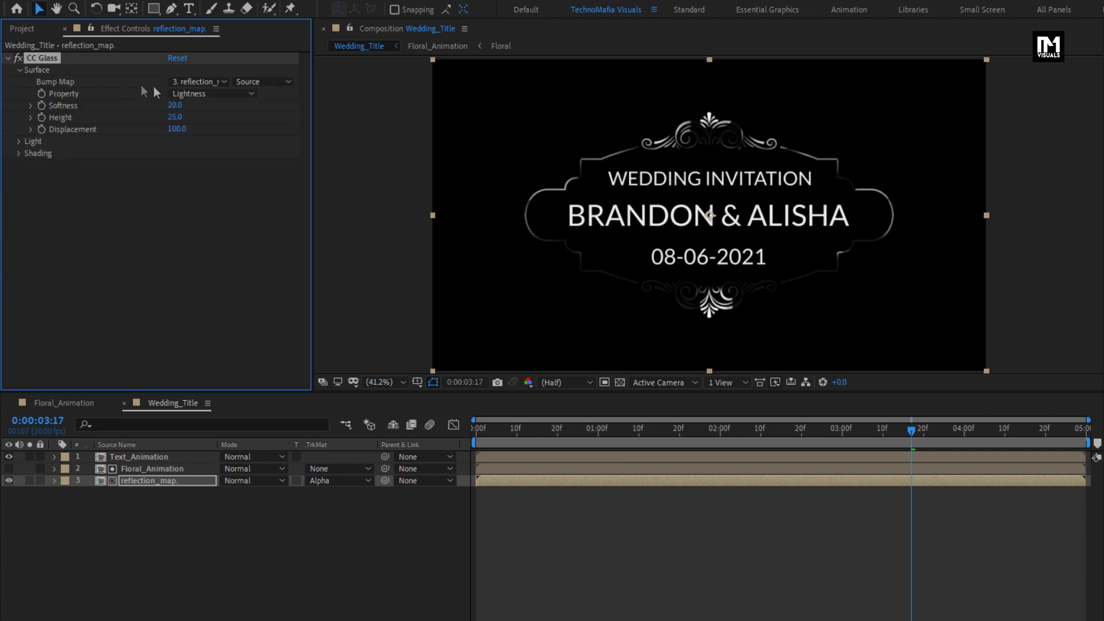
pyautogui.click(194, 82)
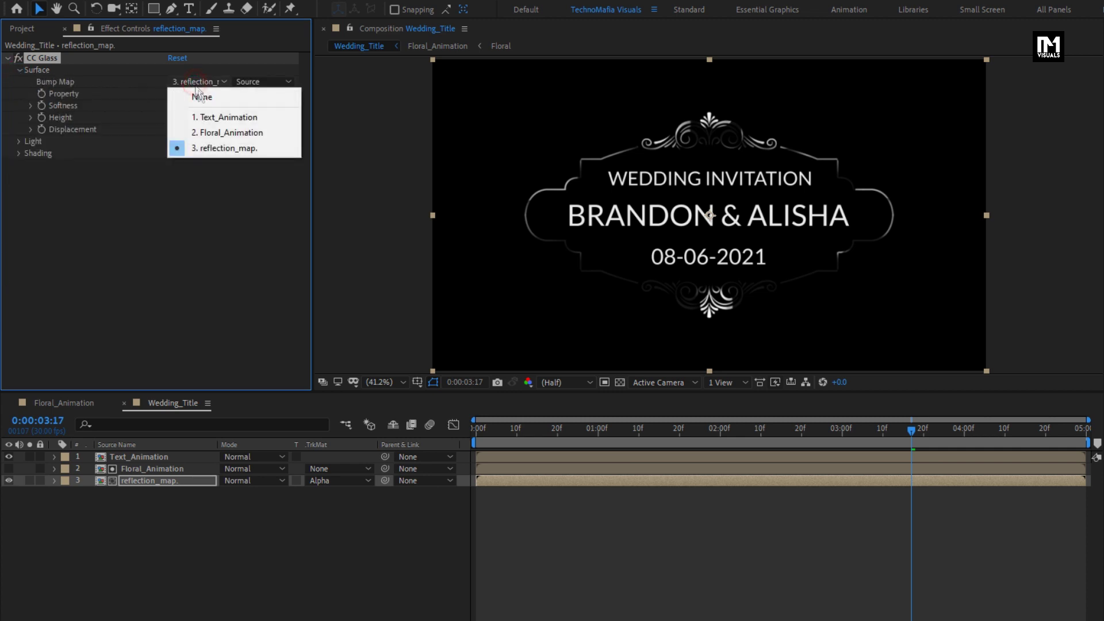
pyautogui.click(235, 133)
pyautogui.click(175, 107)
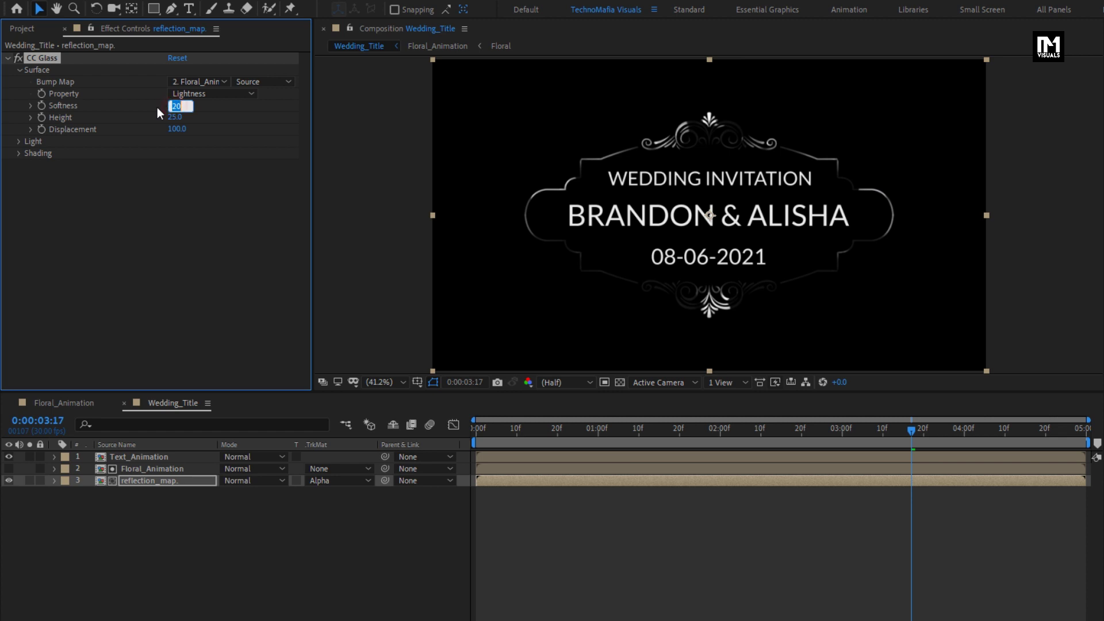
pyautogui.write('70')
pyautogui.press('Return')
pyautogui.click(174, 117)
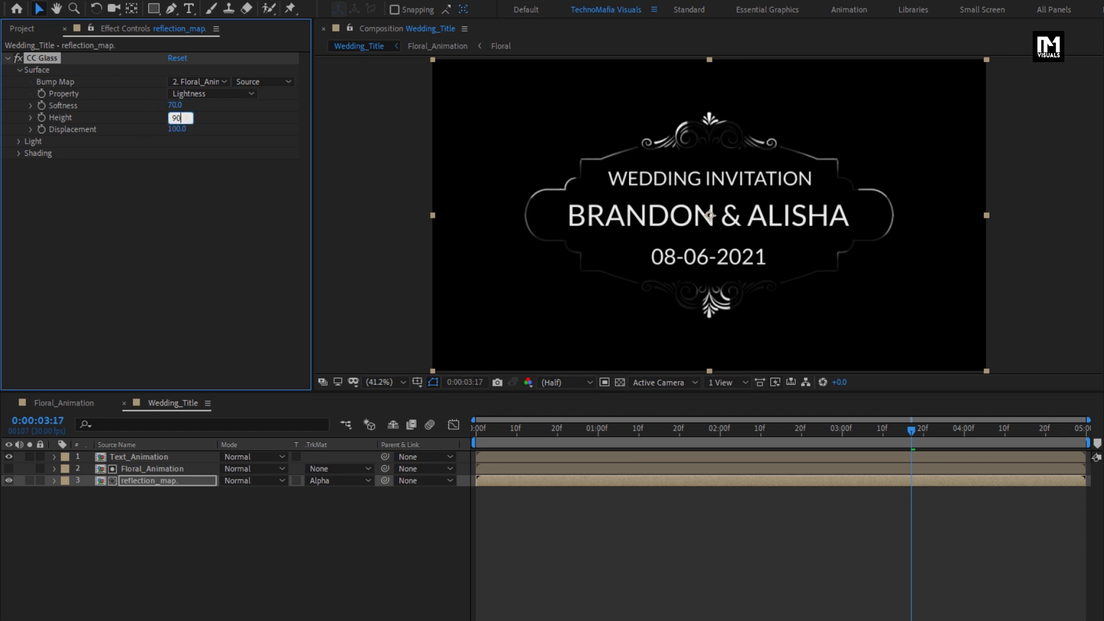
pyautogui.write('90')
pyautogui.press('Return')
pyautogui.click(174, 129)
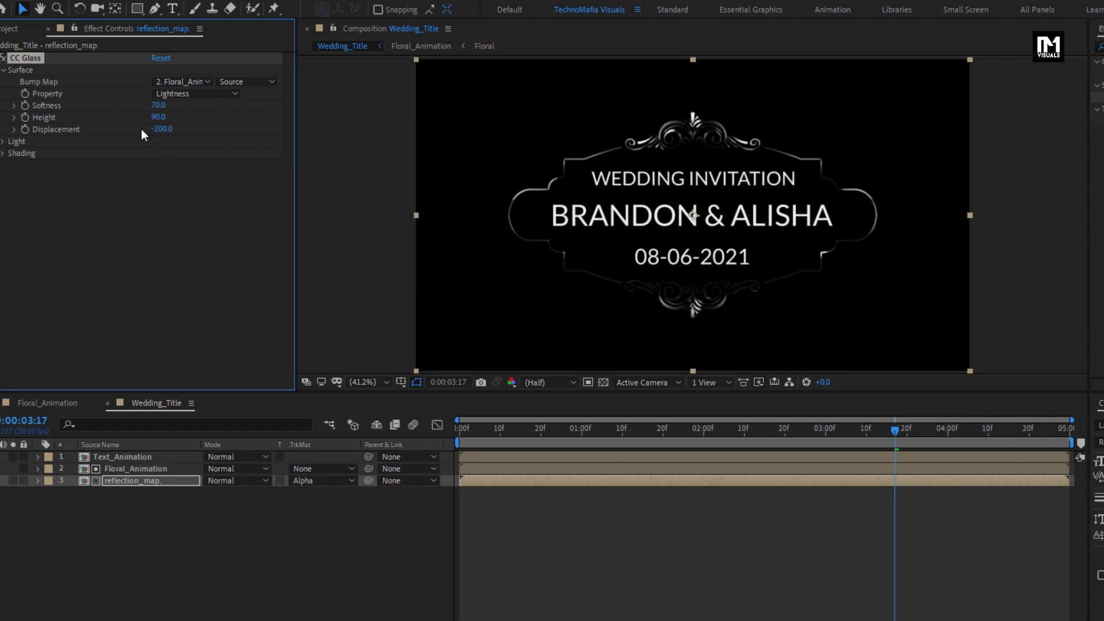
# Step: Find the CC Blobbylize effect and add it to the reflection_map. layer
pyautogui.click(963, 47)
pyautogui.write('cc')
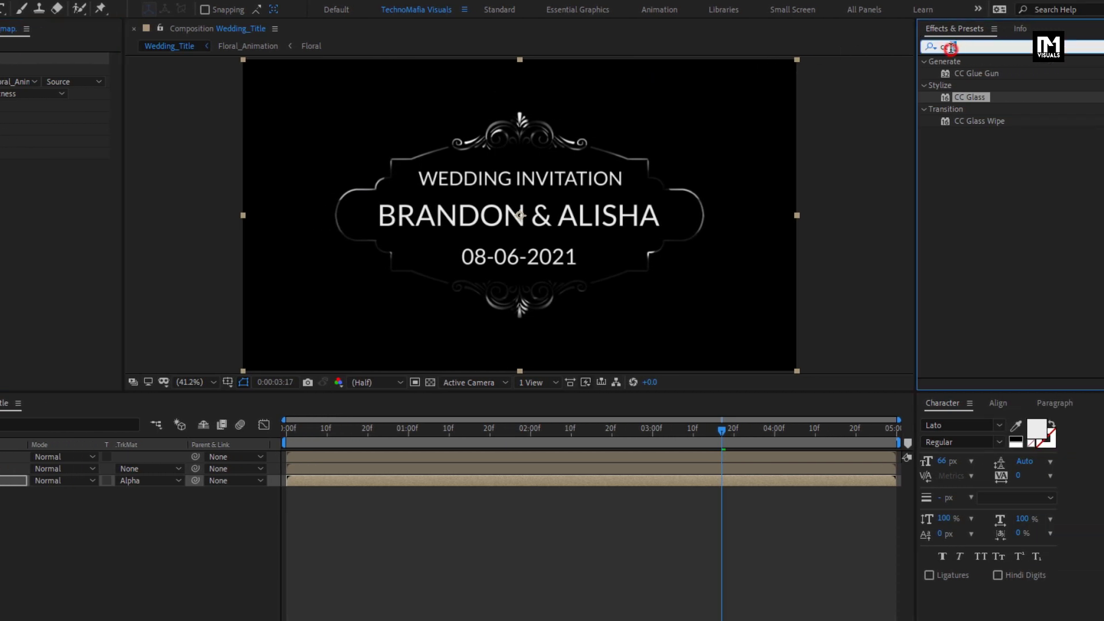
pyautogui.write(' bl')
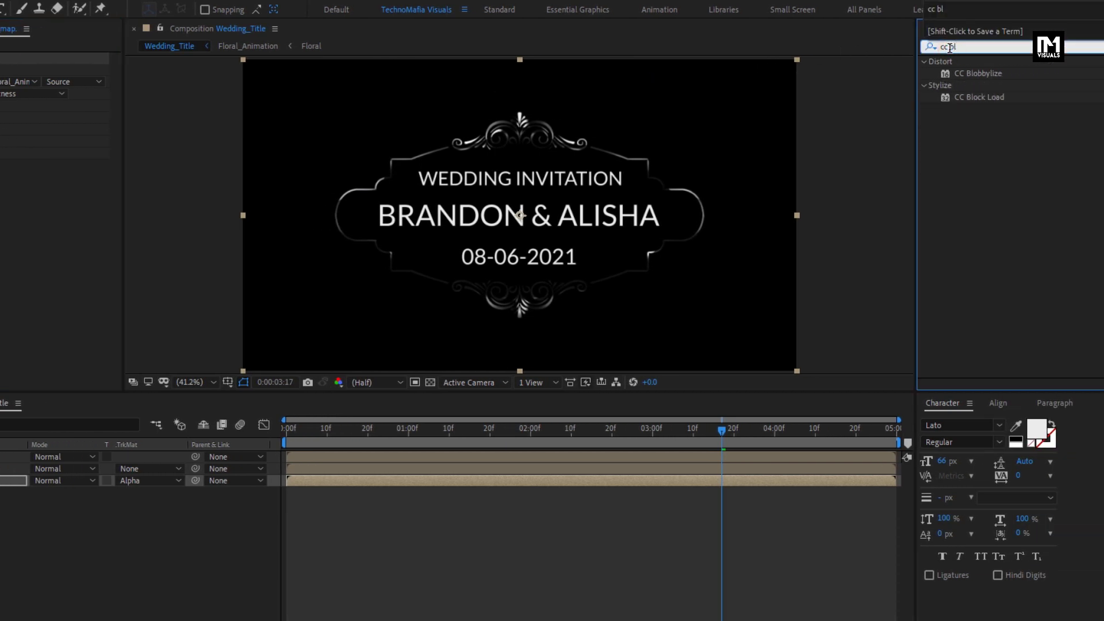
pyautogui.moveTo(988, 74); pyautogui.dragTo(19, 477)
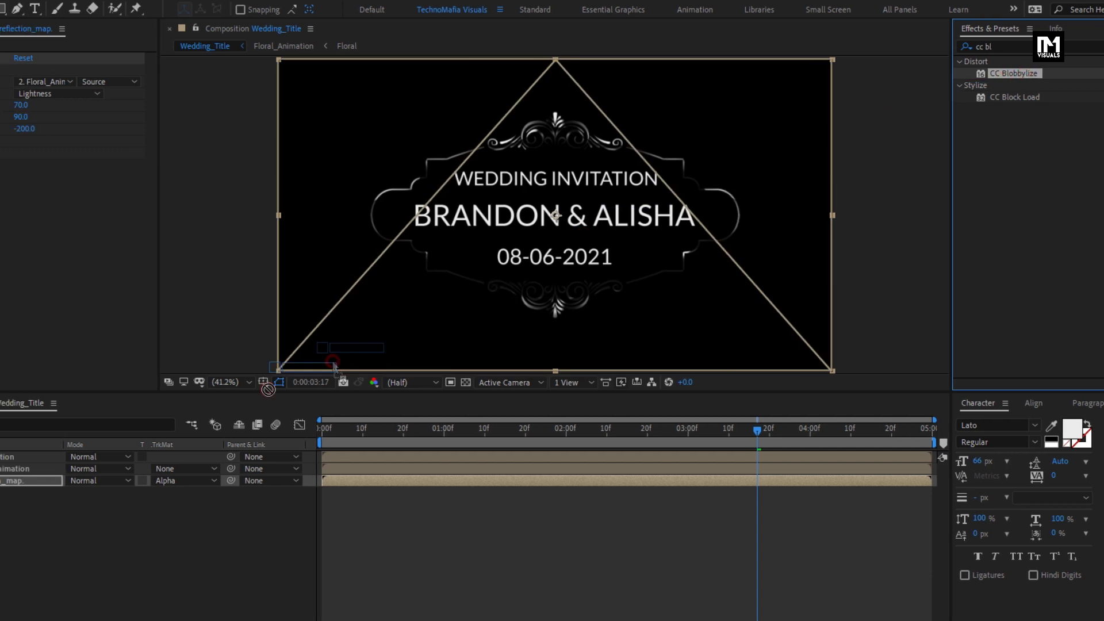
pyautogui.moveTo(207, 476); pyautogui.dragTo(191, 483)
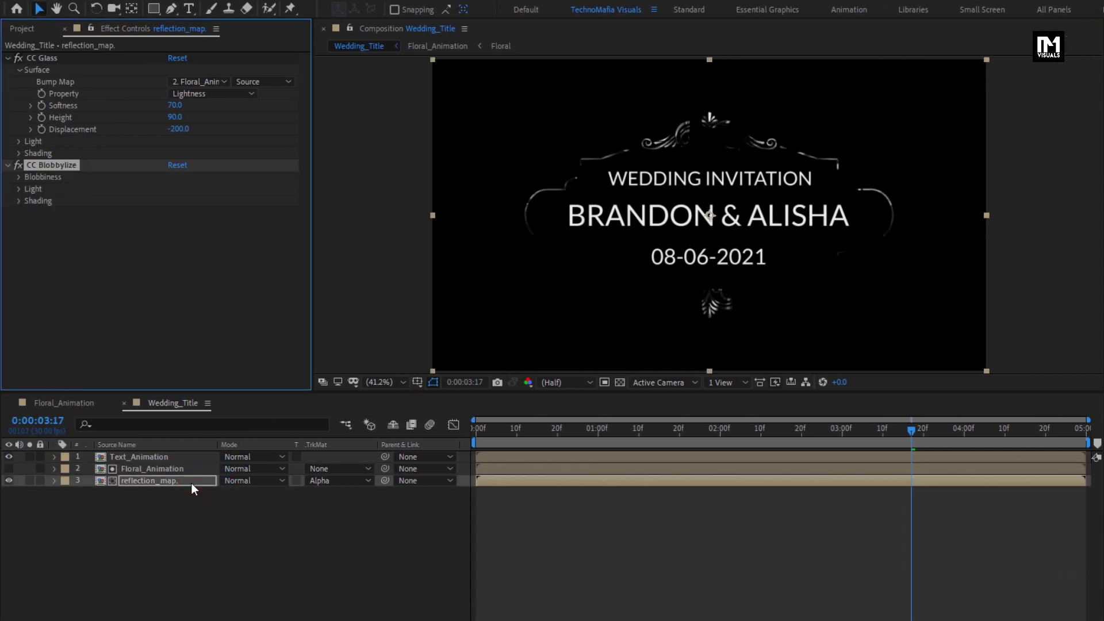
# Step: Set CC Blobbylize's Blob Layer to Floral_Animation, with Softness 7 and Cut Away 0
pyautogui.click(19, 175)
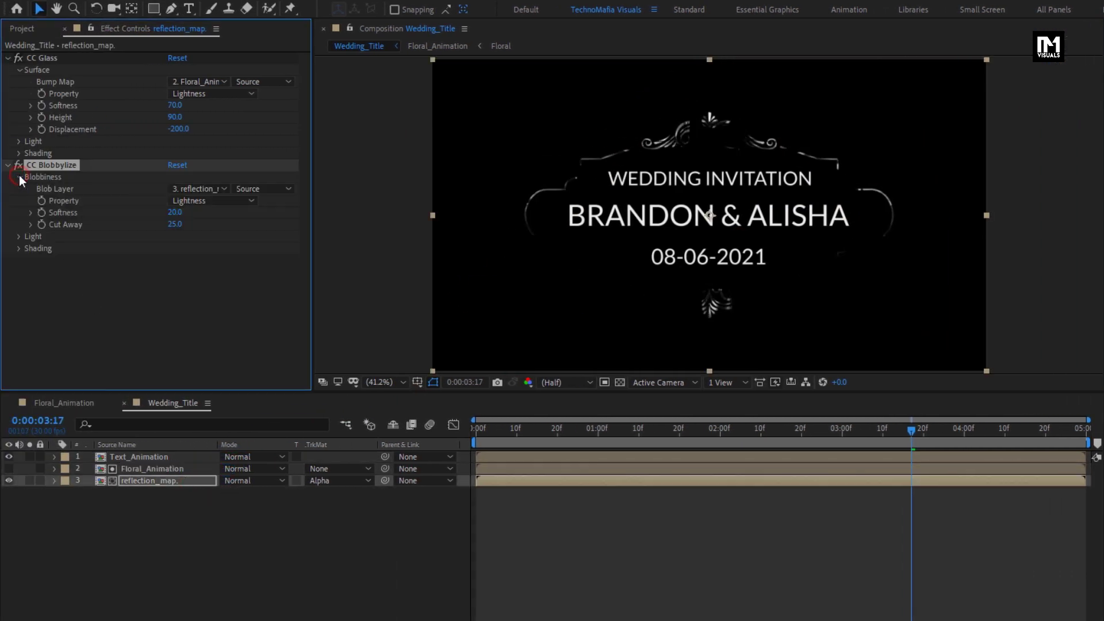
pyautogui.click(191, 188)
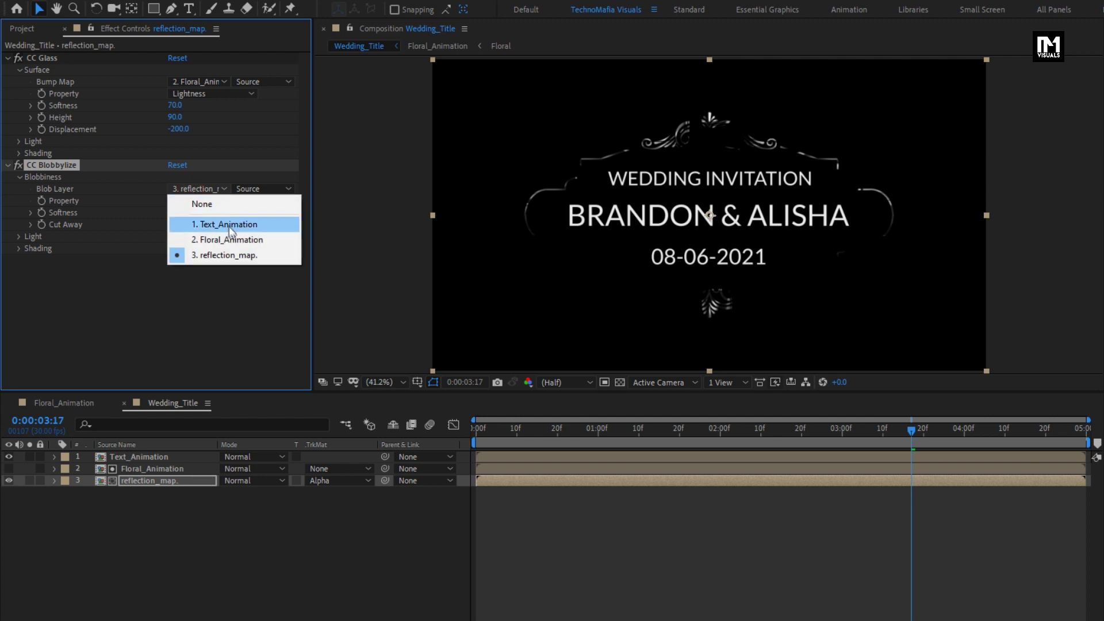
pyautogui.click(234, 239)
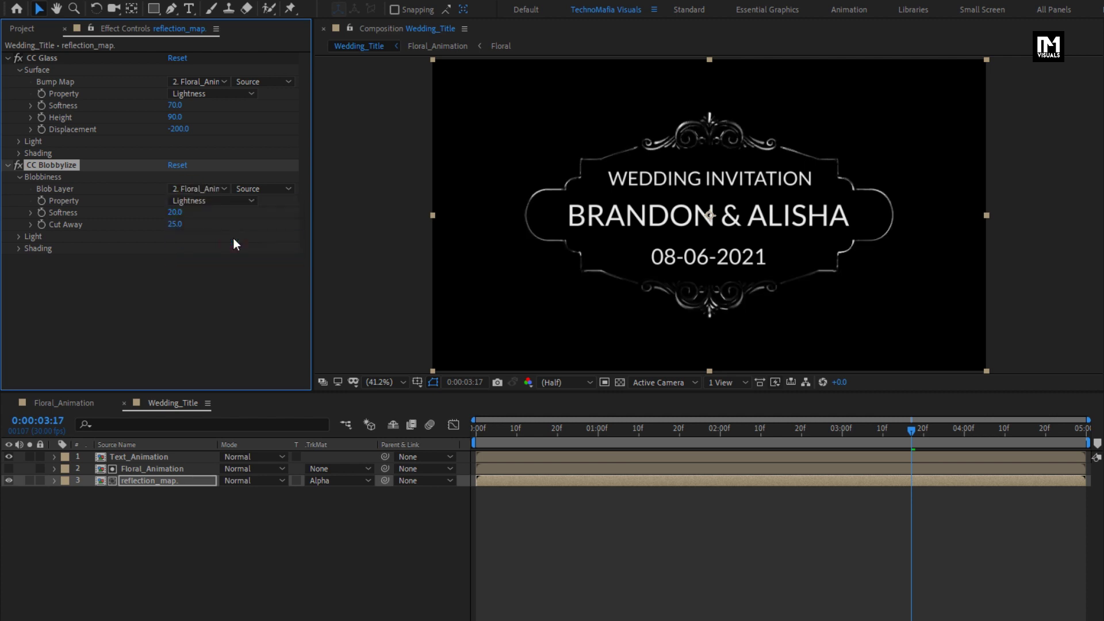
pyautogui.click(175, 212)
pyautogui.write('7')
pyautogui.press('Return')
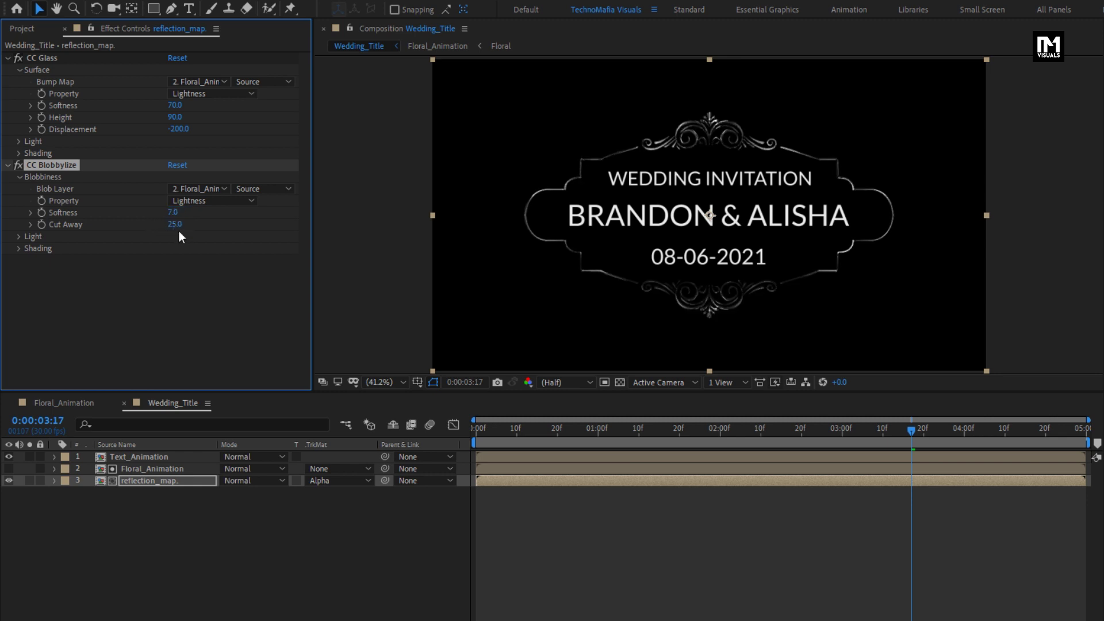
pyautogui.click(176, 226)
# Step: Set the Light Intensity of CC Blobbylize to 150
pyautogui.click(20, 237)
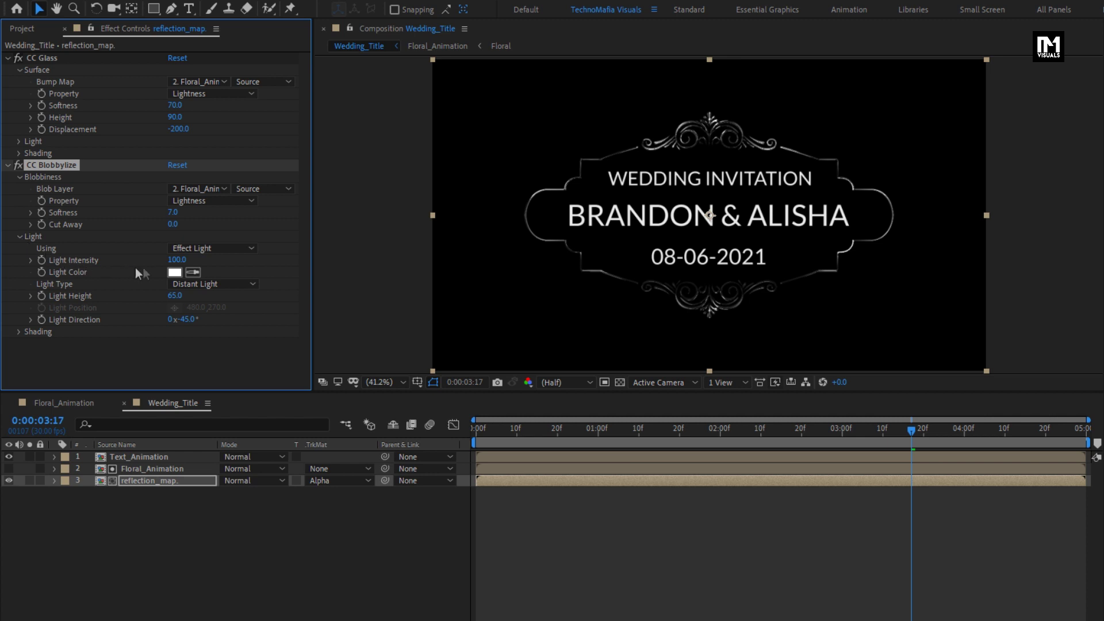
pyautogui.click(176, 259)
pyautogui.write('150')
# Step: Duplicate the reflection_map. layer, place the copy directly below Text_Animation with an Alpha Matte from Text_Animation, and hide Text_Animation
pyautogui.click(139, 481)
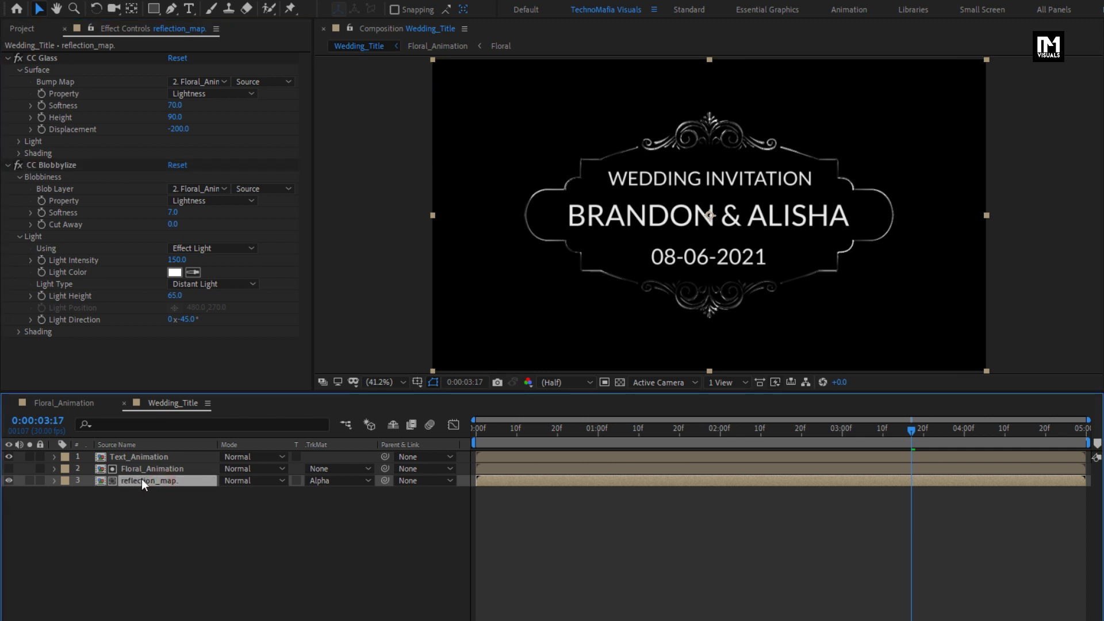
pyautogui.hotkey('ctrl', 'd')
pyautogui.hotkey('ctrl', ']')
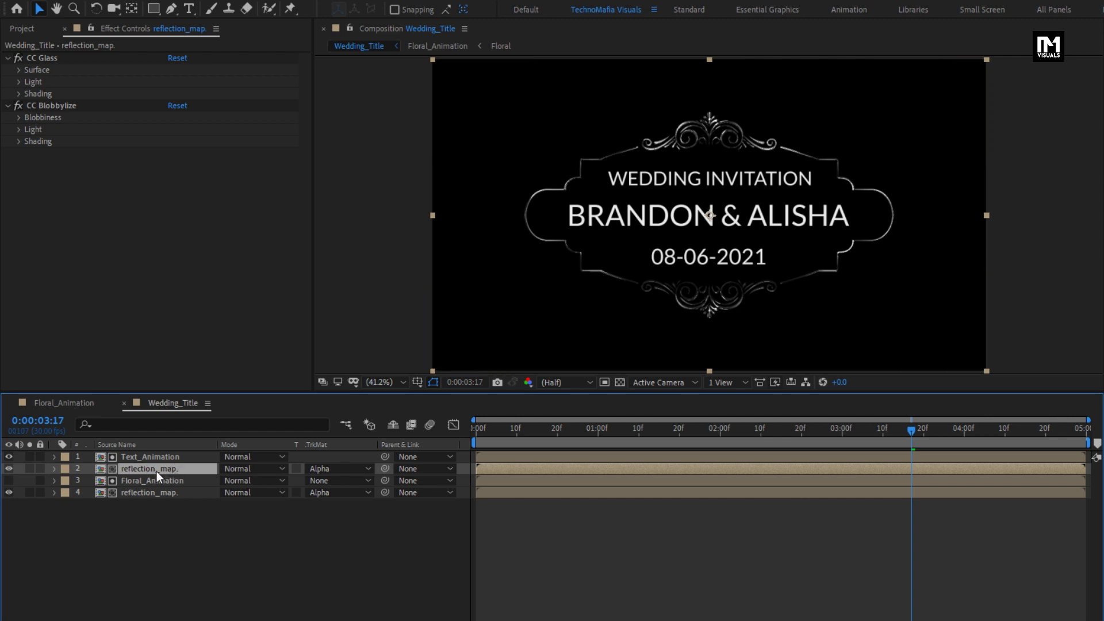
pyautogui.click(321, 472)
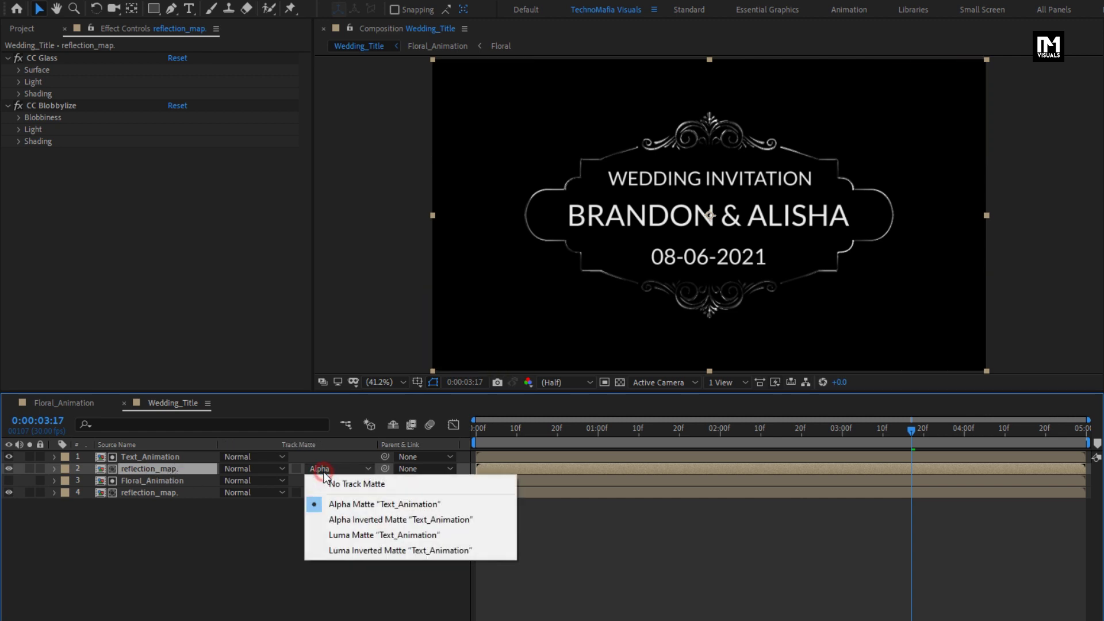
pyautogui.click(383, 504)
pyautogui.click(9, 458)
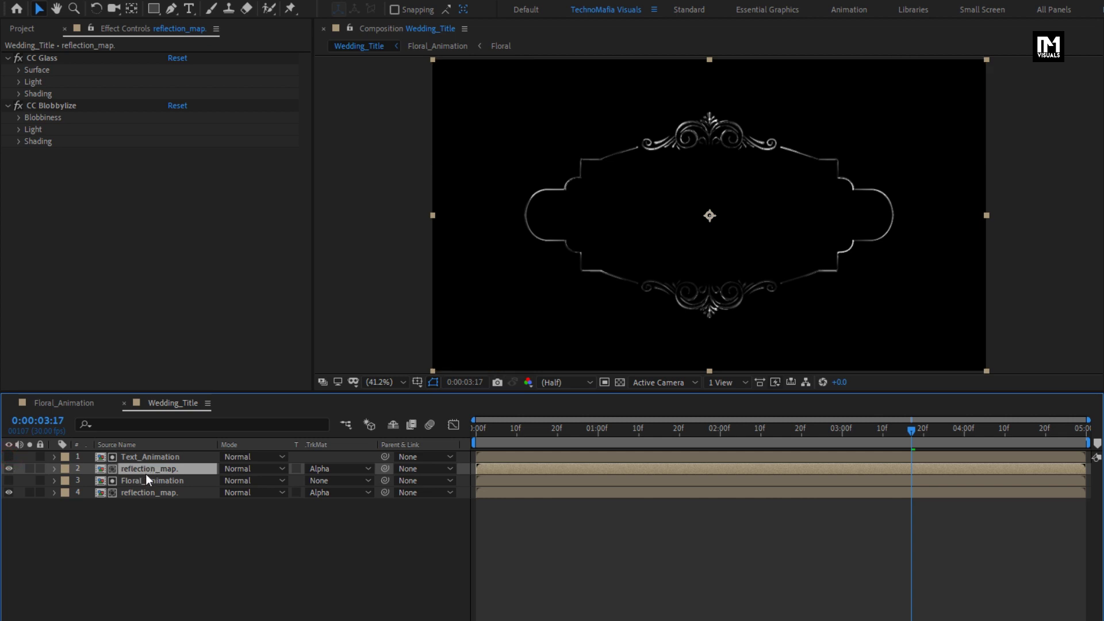
# Step: Set the copied layer's CC Glass Bump Map and CC Blobbylize Blob Layer to Text_Animation, and check the result at 0:00:04:00
pyautogui.click(20, 71)
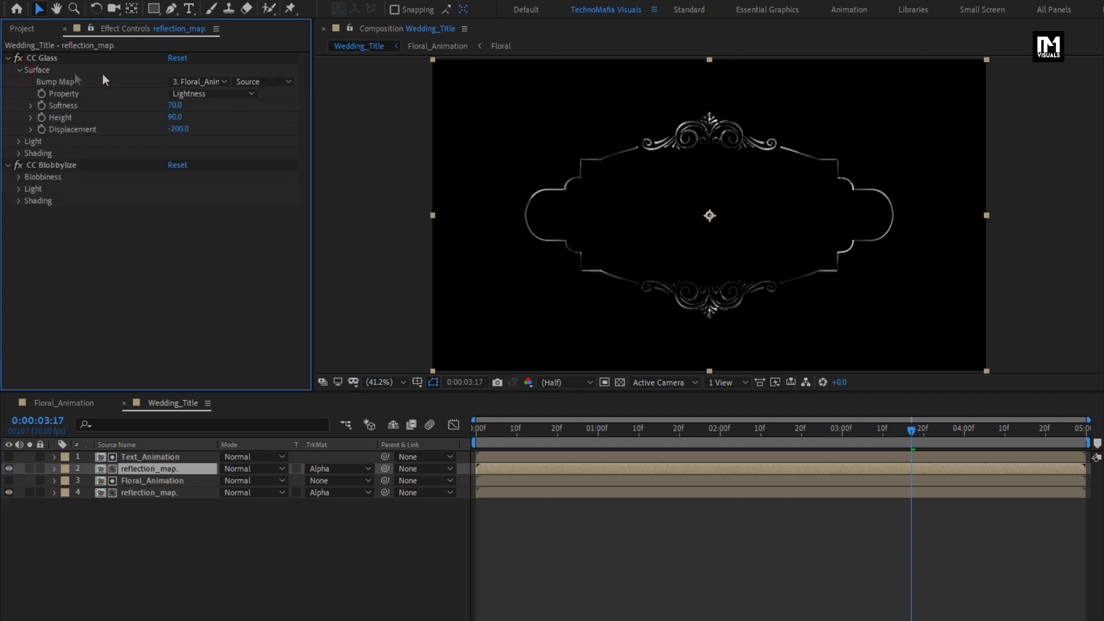
pyautogui.click(192, 78)
pyautogui.click(205, 117)
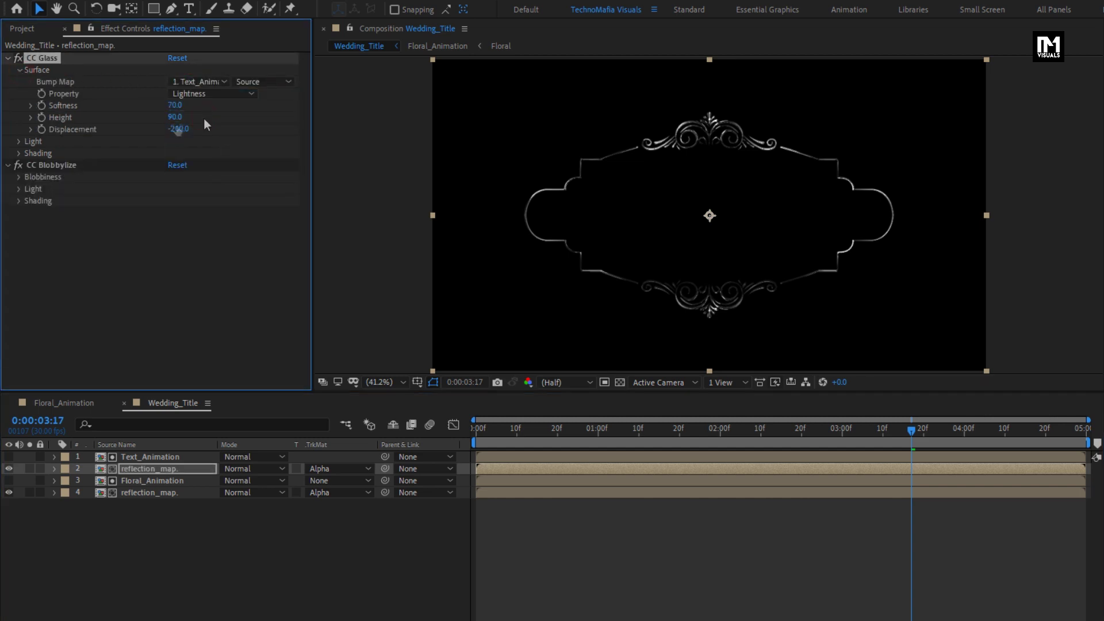
pyautogui.click(22, 177)
pyautogui.click(193, 188)
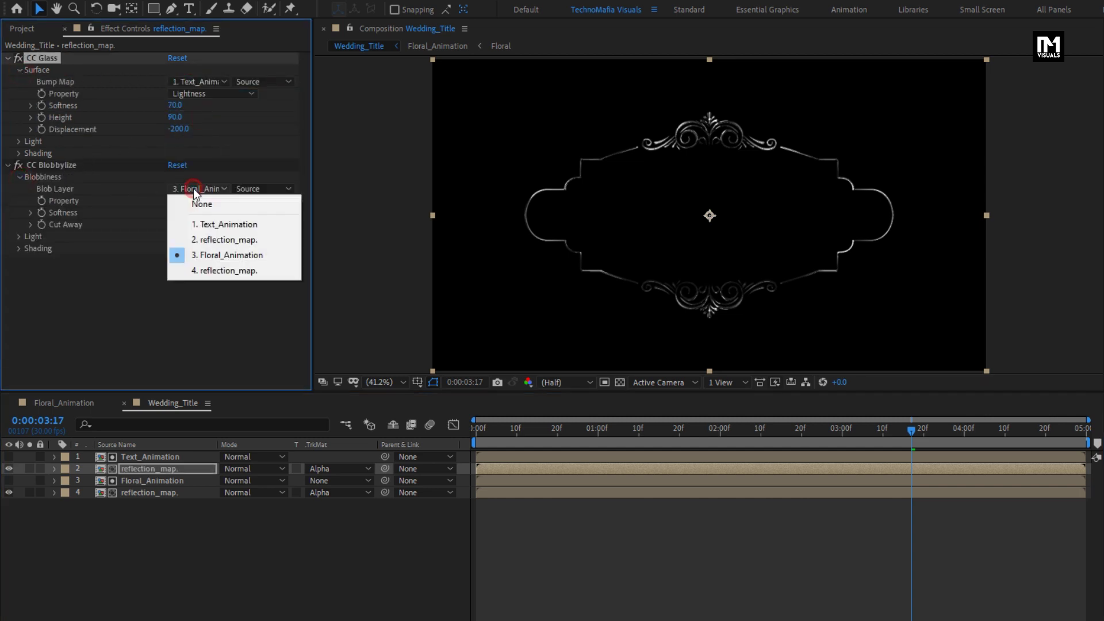
pyautogui.click(199, 222)
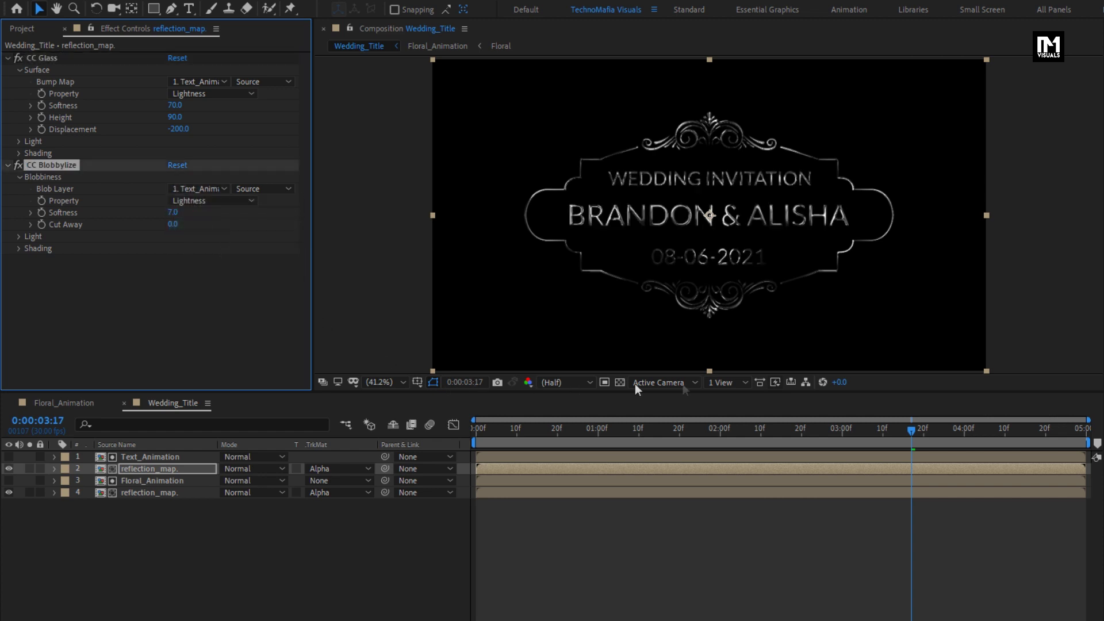
pyautogui.moveTo(859, 433); pyautogui.dragTo(582, 434)
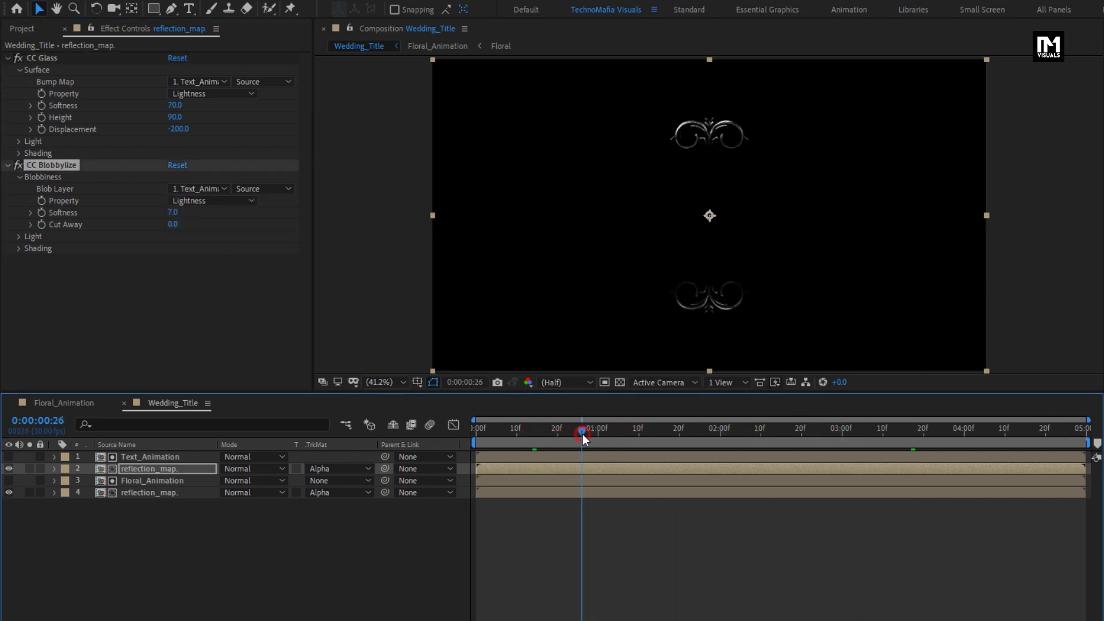
pyautogui.click(965, 433)
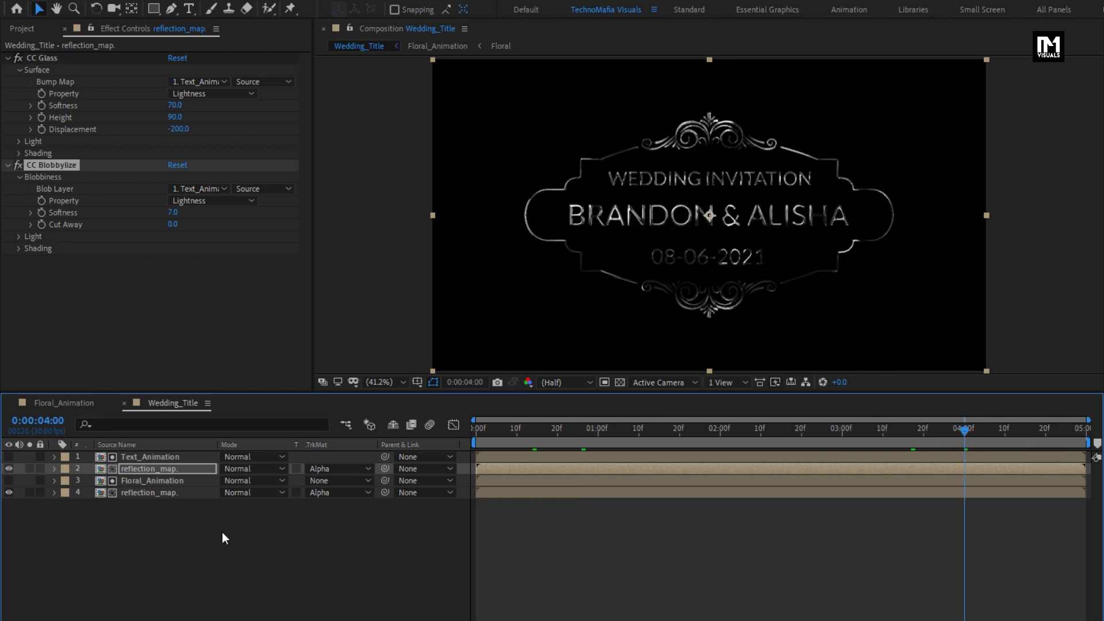
# Step: Create a new adjustment layer above all layers in the Wedding_Title composition
pyautogui.click(198, 534)
pyautogui.rightClick(191, 529)
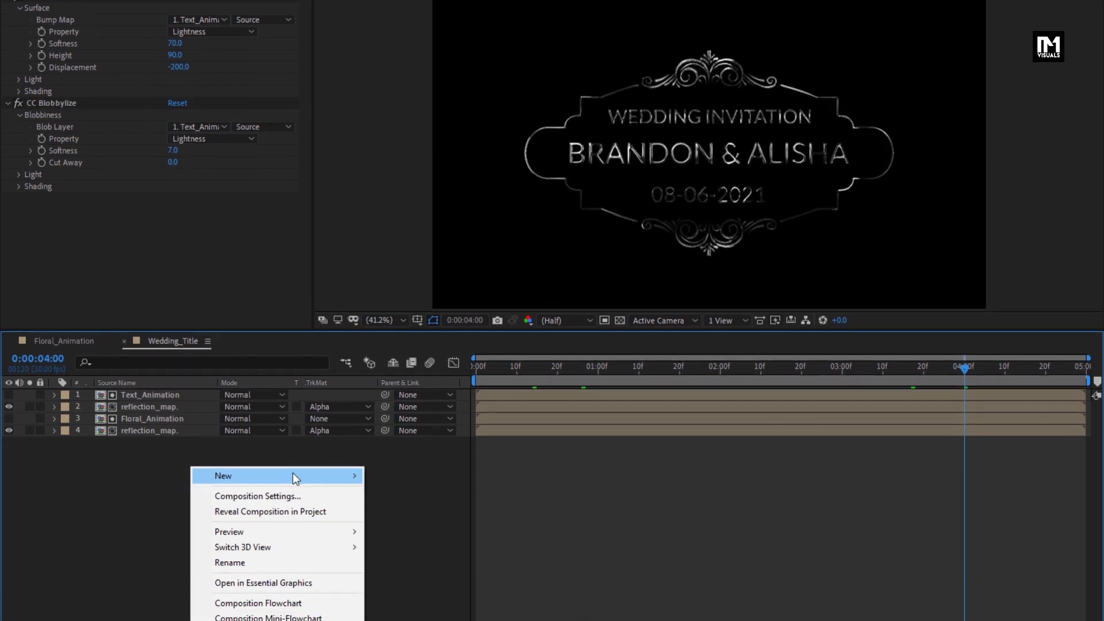
pyautogui.moveTo(294, 478)
pyautogui.click(424, 586)
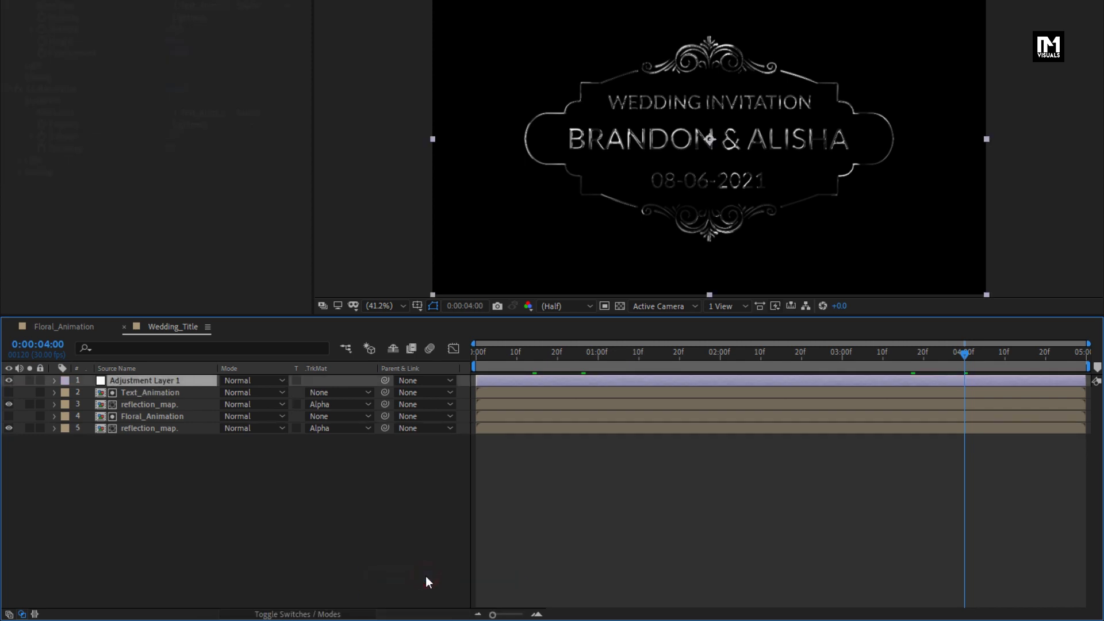
# Step: Find the Tritone effect and add it to the adjustment layer
pyautogui.click(914, 49)
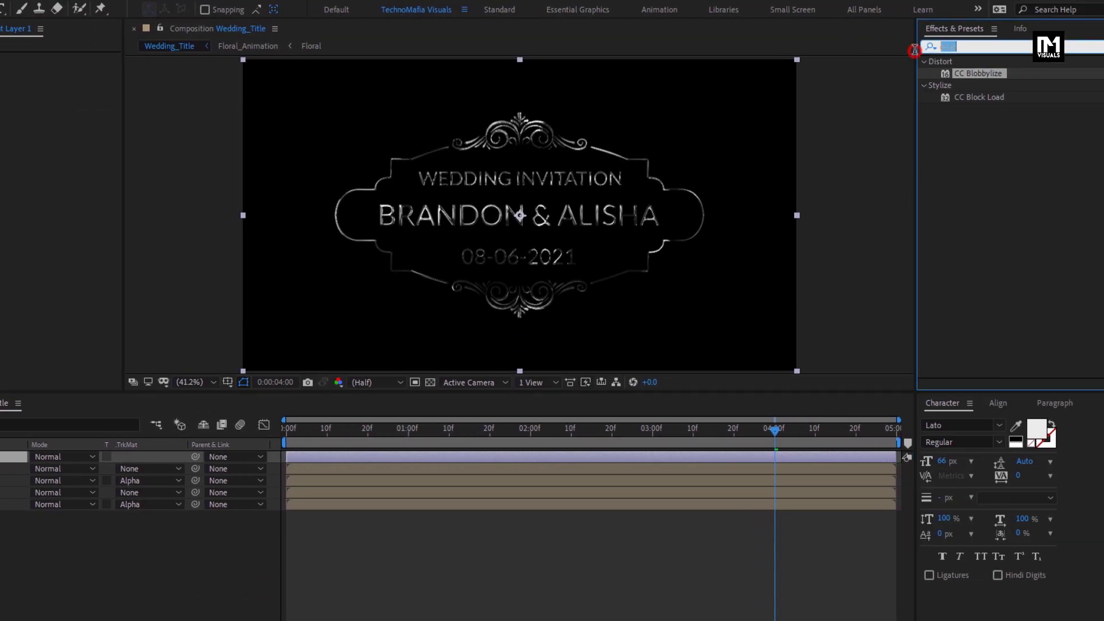
pyautogui.write('tri')
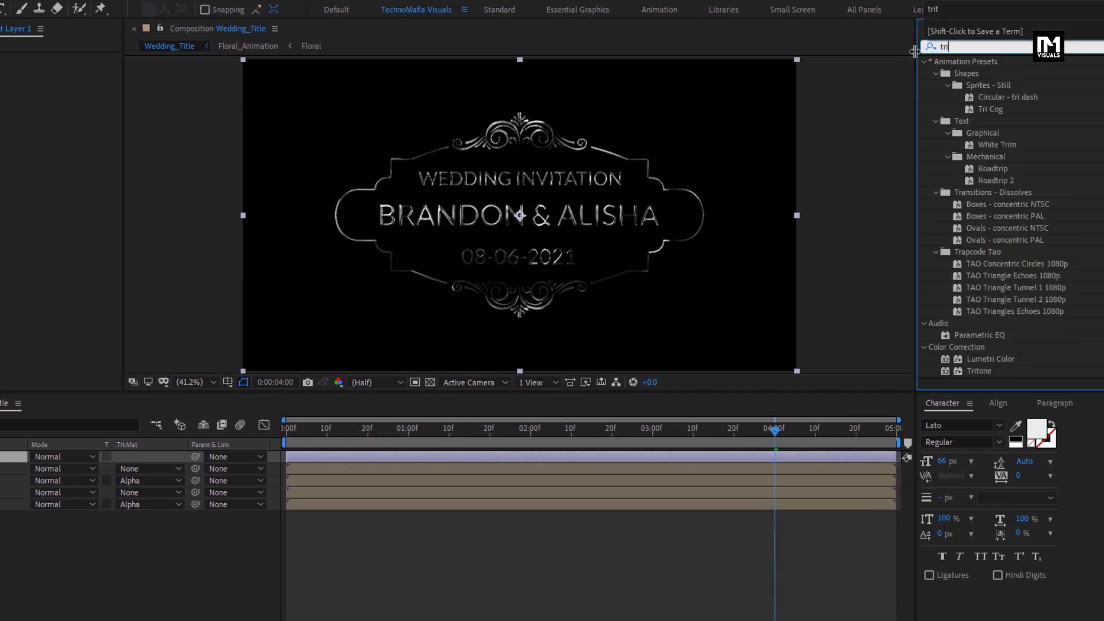
pyautogui.write('t')
pyautogui.moveTo(978, 74); pyautogui.dragTo(571, 216)
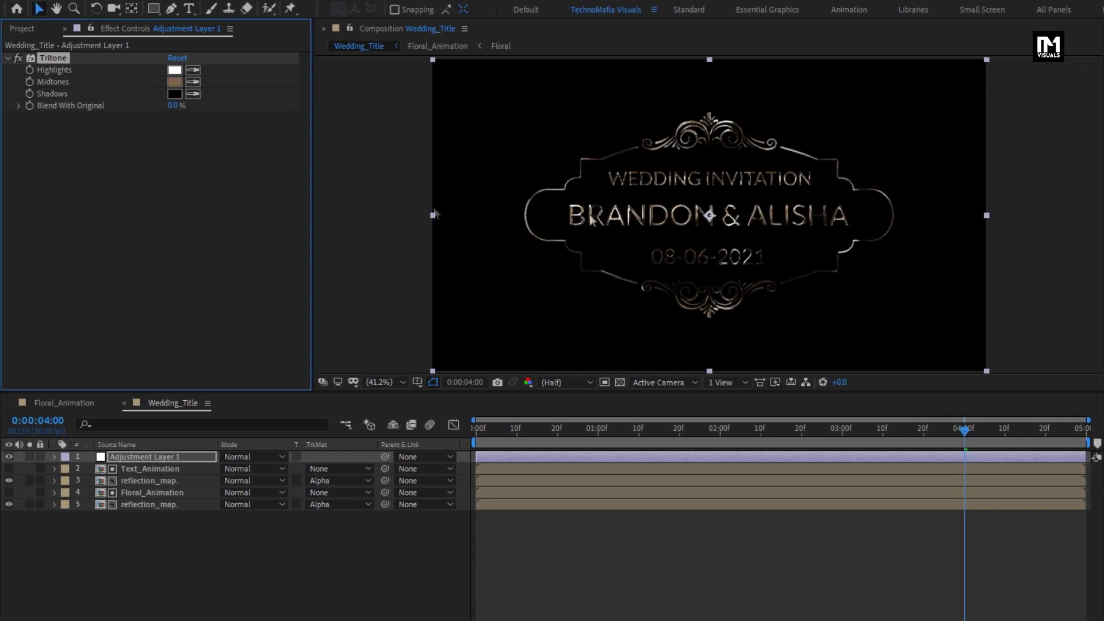
# Step: Set Tritone's Highlights color to pale yellow, F8EFBE
pyautogui.click(174, 70)
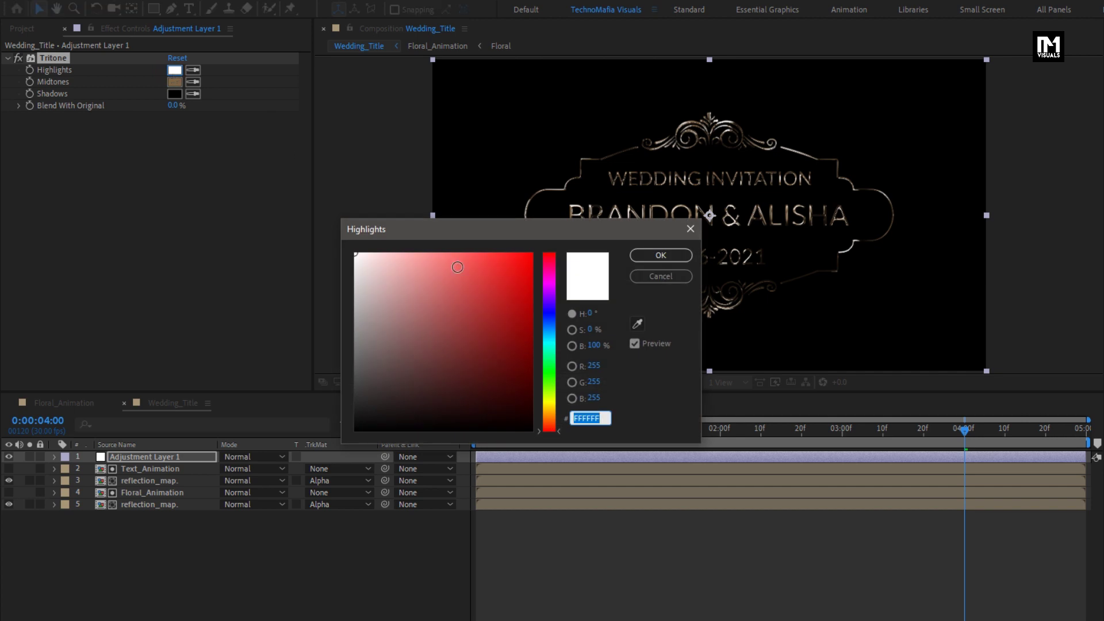
pyautogui.moveTo(468, 232); pyautogui.dragTo(365, 167)
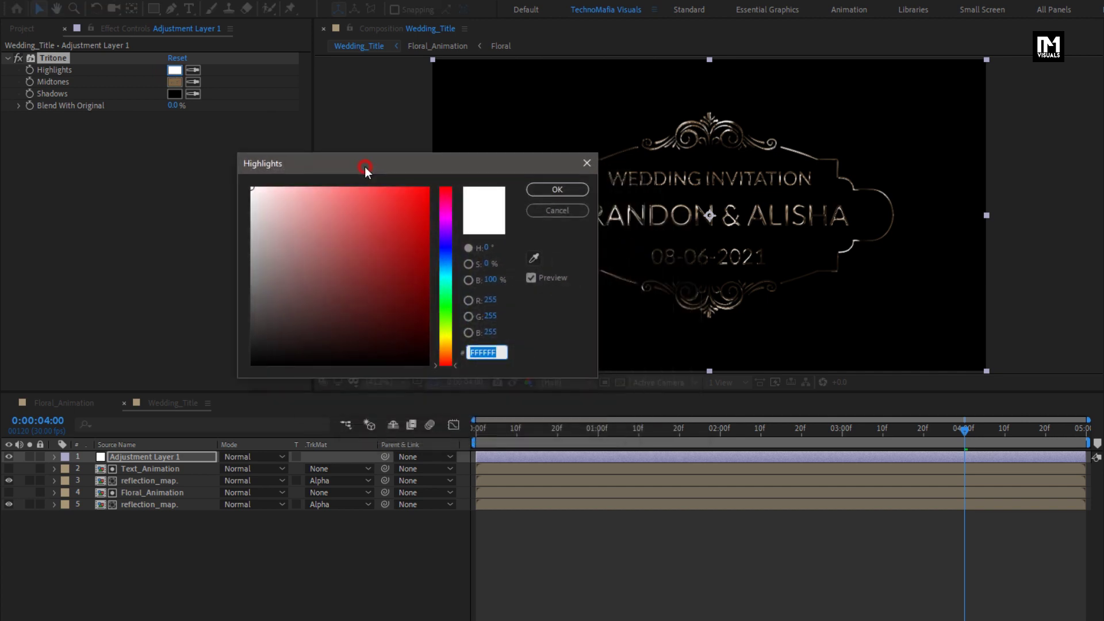
pyautogui.click(449, 341)
pyautogui.click(293, 192)
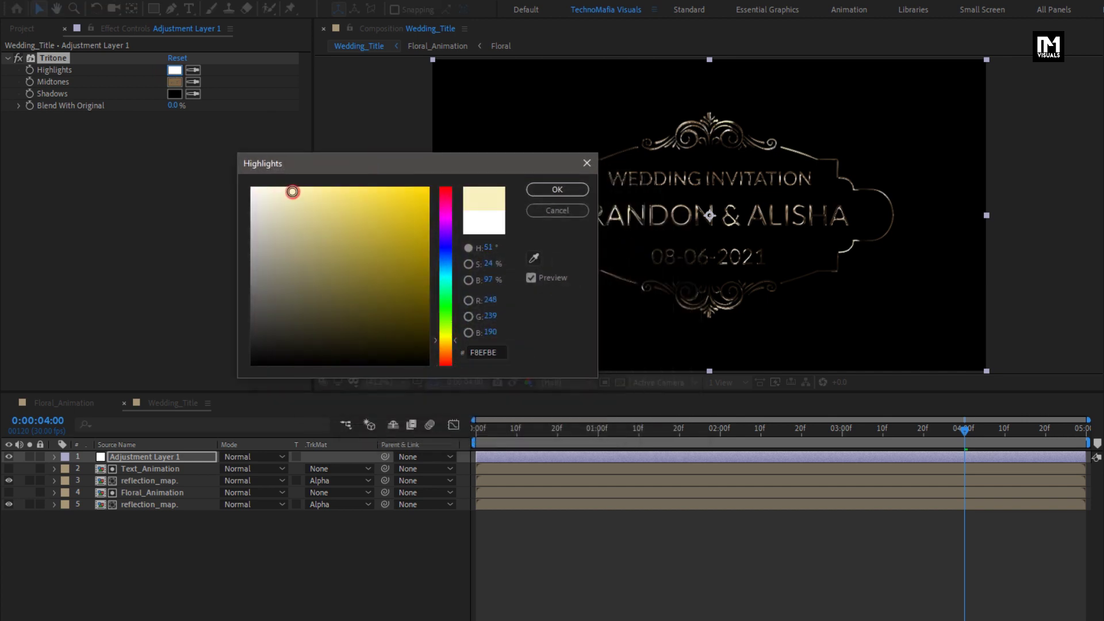
pyautogui.click(544, 191)
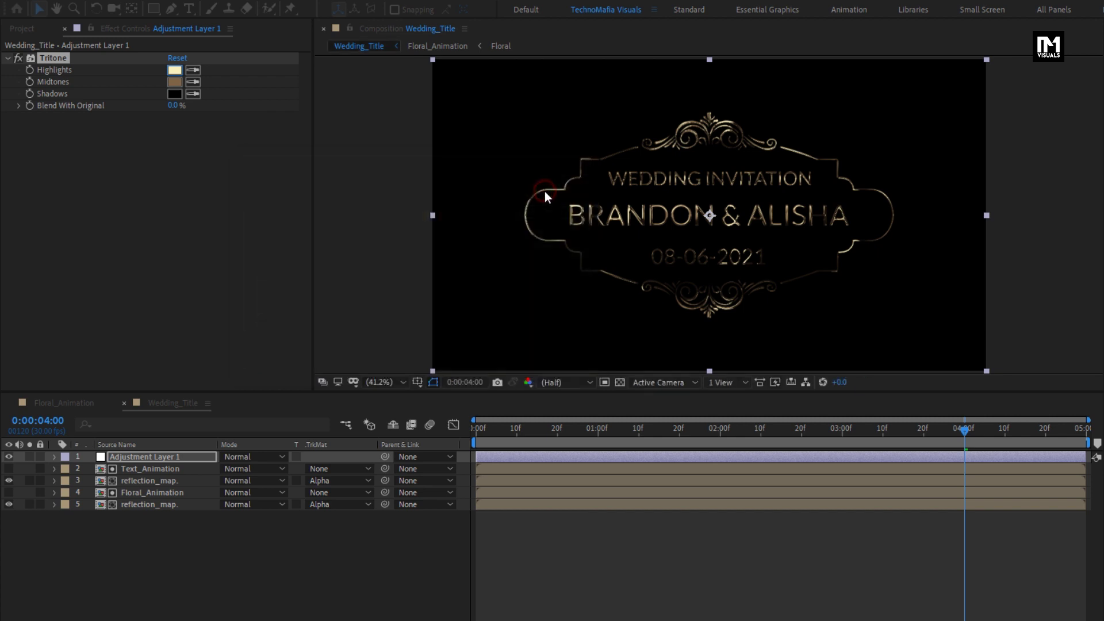
# Step: Set Tritone's Shadows color to a golden orange, about CB9010
pyautogui.click(175, 94)
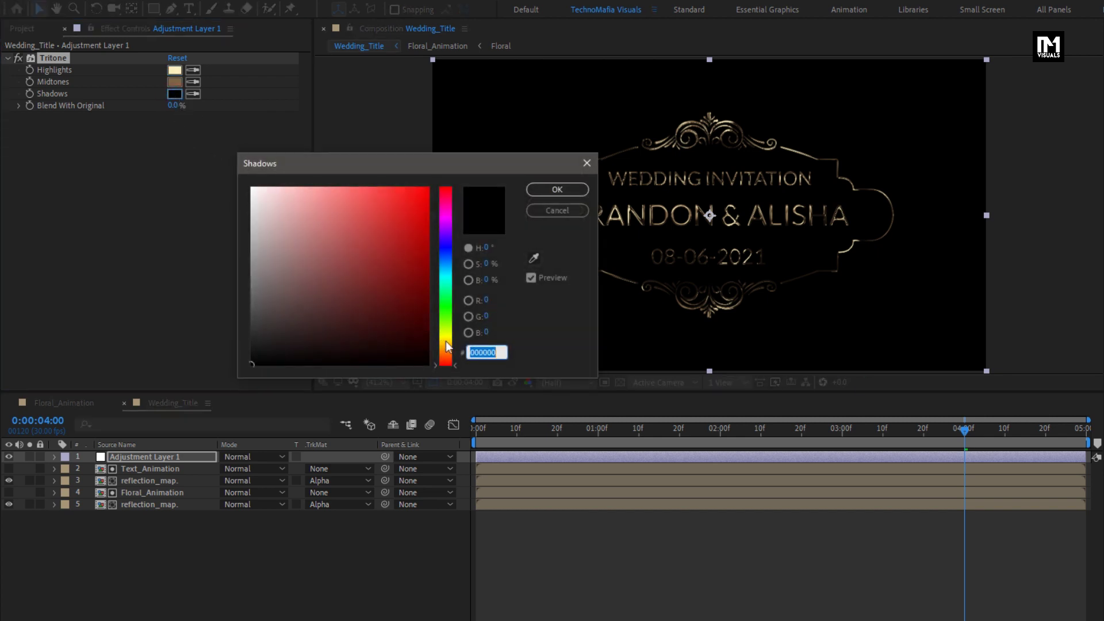
pyautogui.click(448, 341)
pyautogui.click(365, 224)
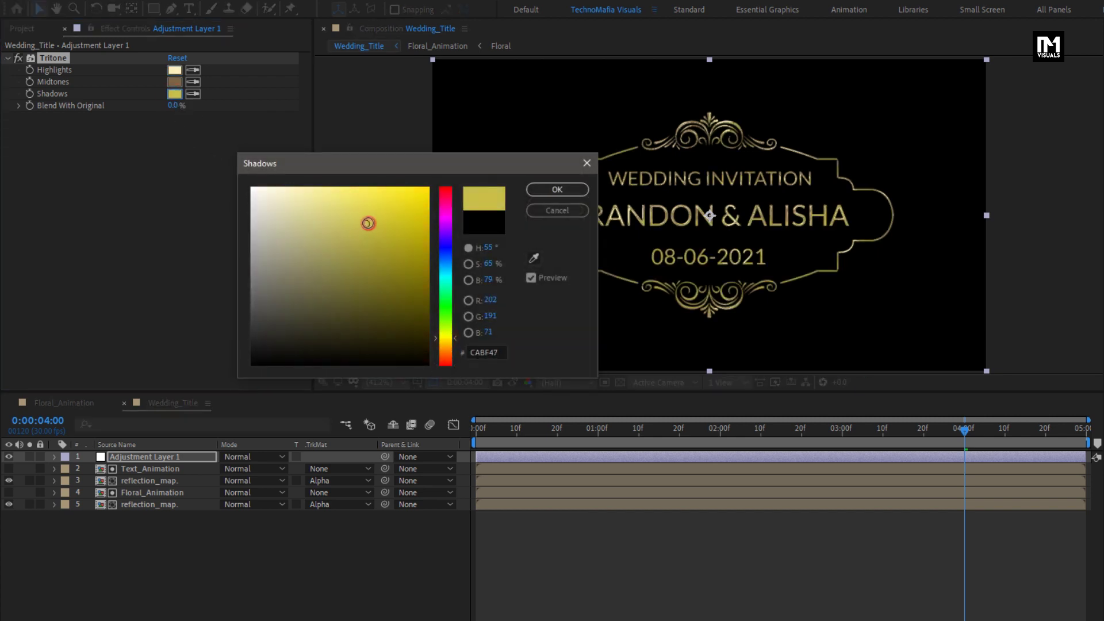
pyautogui.click(444, 344)
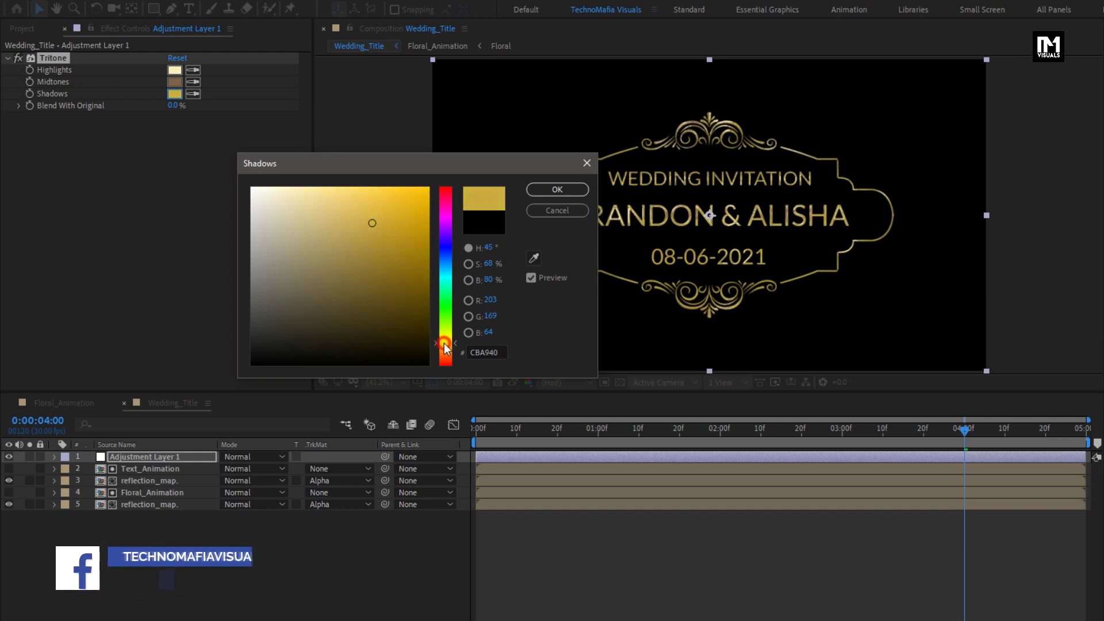
pyautogui.moveTo(397, 224); pyautogui.dragTo(414, 223)
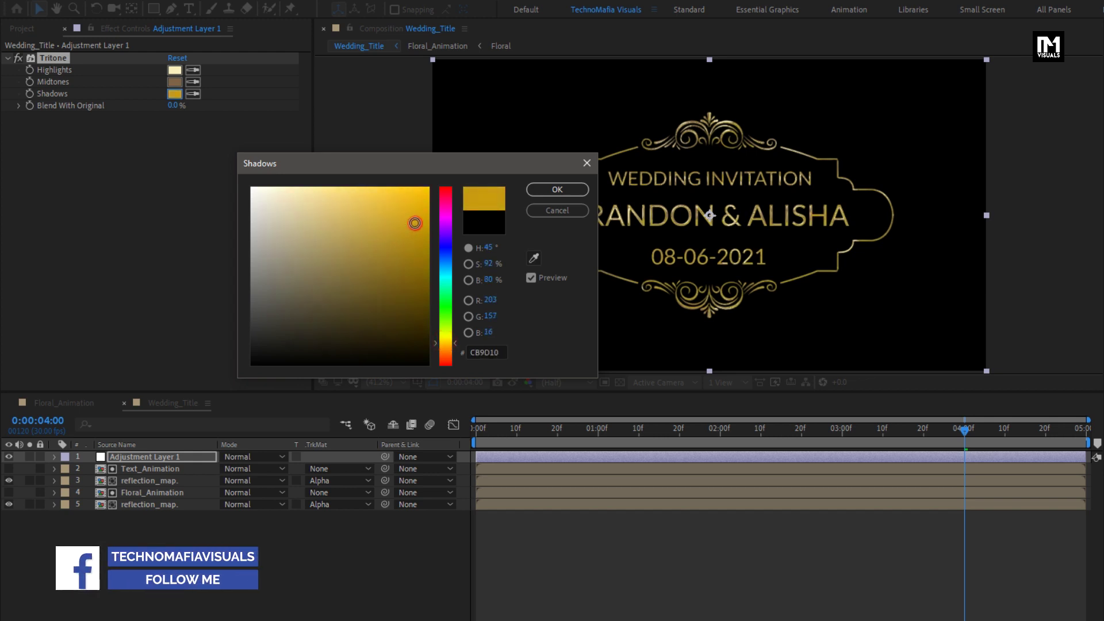
pyautogui.click(446, 345)
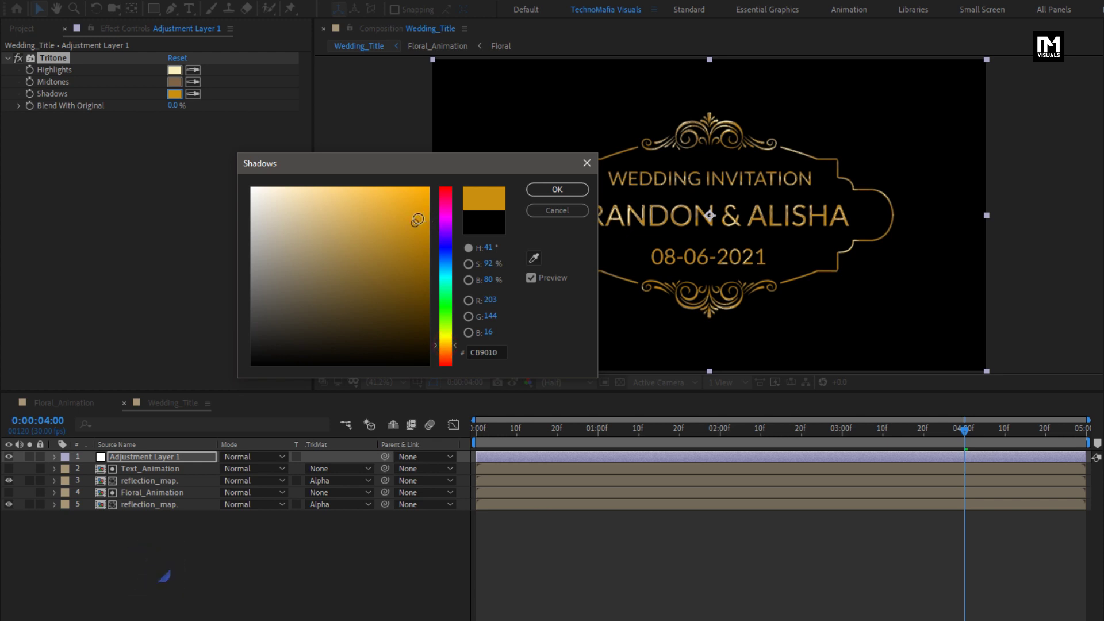
pyautogui.click(554, 192)
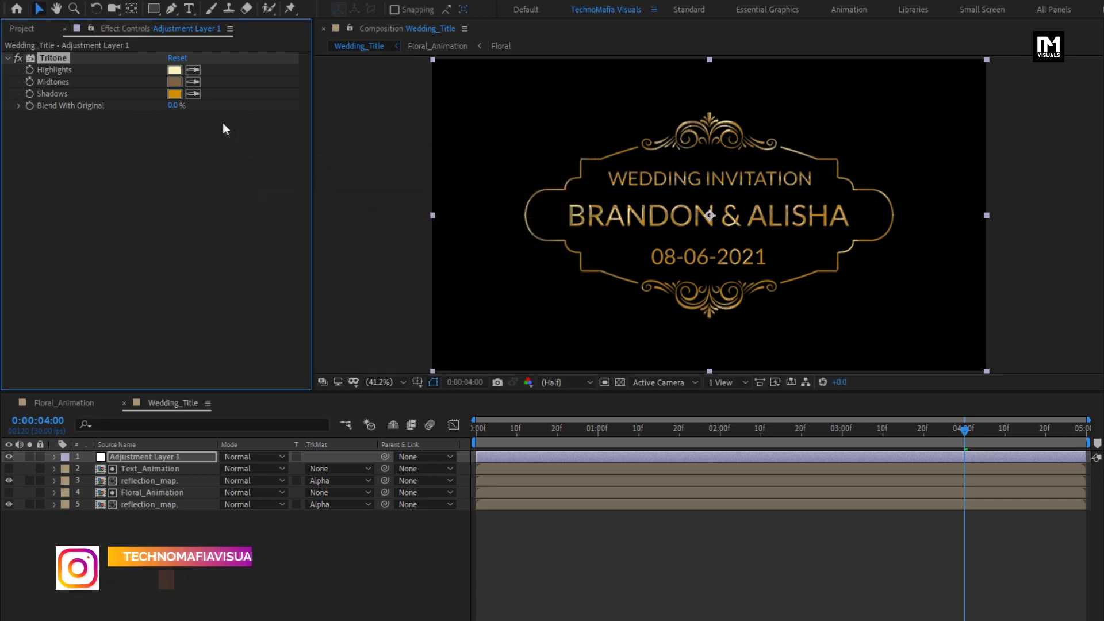
# Step: Set Tritone's Midtones color to a dark brown, about 714009
pyautogui.click(174, 81)
pyautogui.click(350, 224)
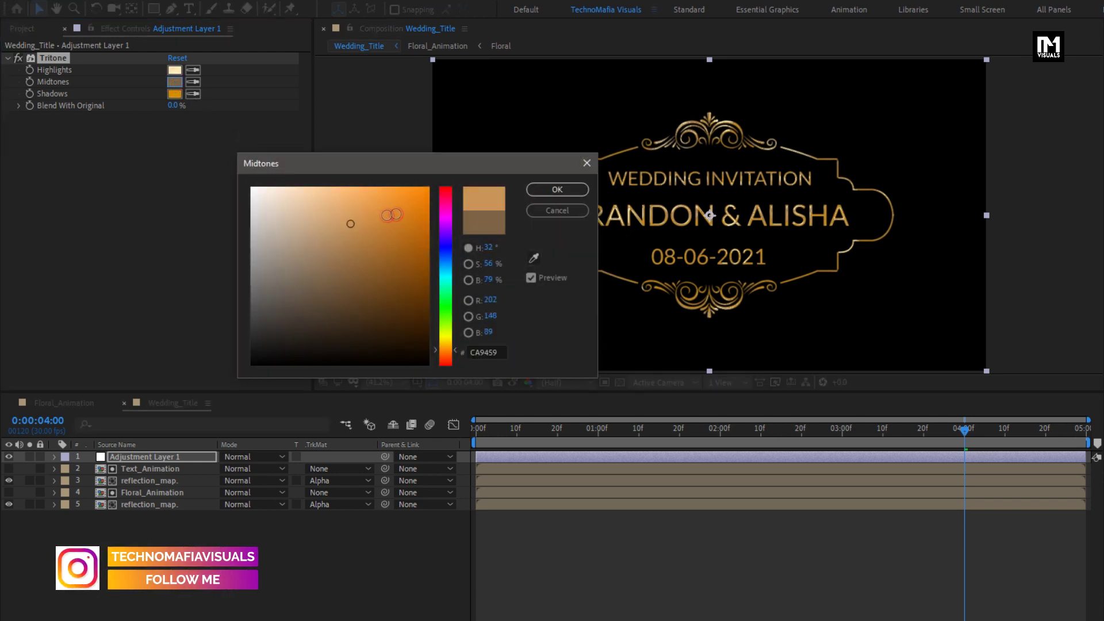
pyautogui.moveTo(396, 215)
pyautogui.mouseDown()
pyautogui.moveTo(426, 192)
pyautogui.moveTo(415, 286)
pyautogui.mouseUp()
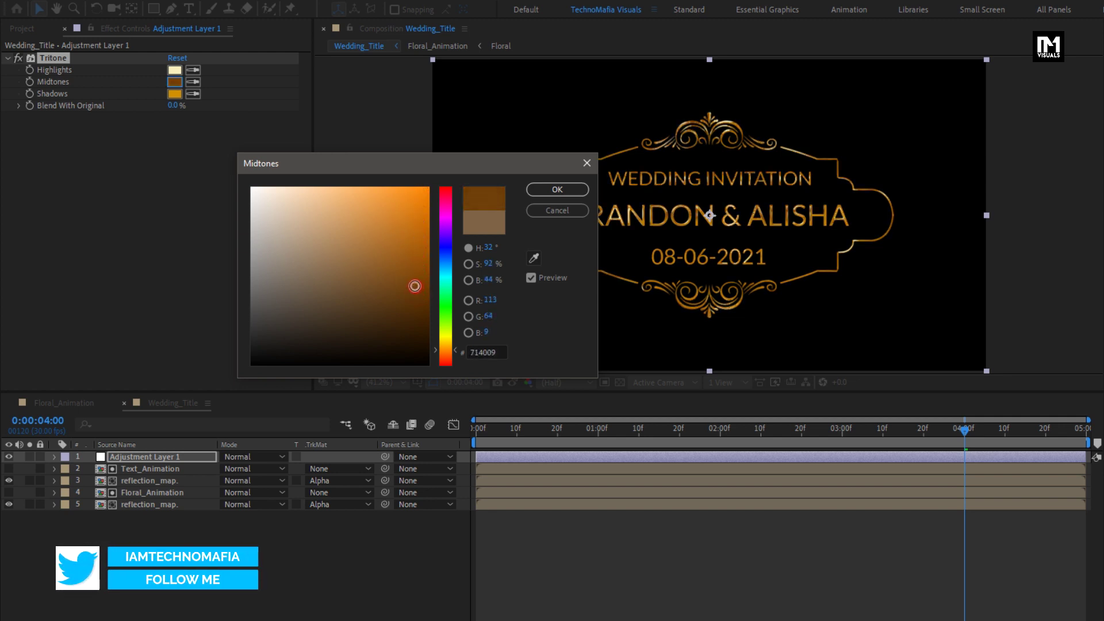
pyautogui.click(555, 190)
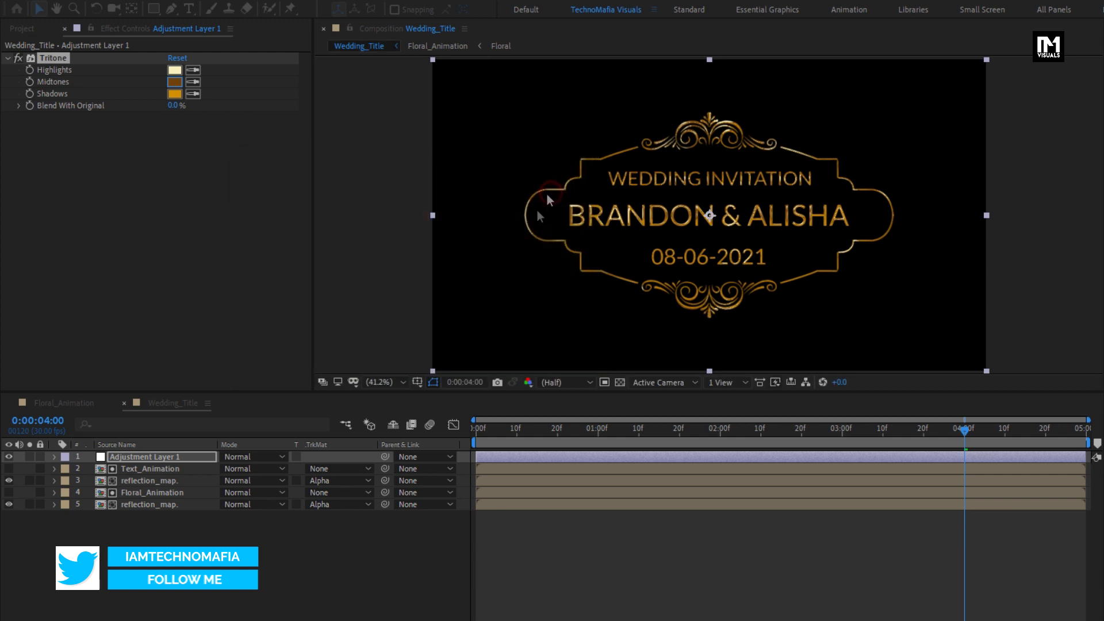
# Step: Preview the gold title animation from the first frame, 0:00:00:00
pyautogui.click(475, 433)
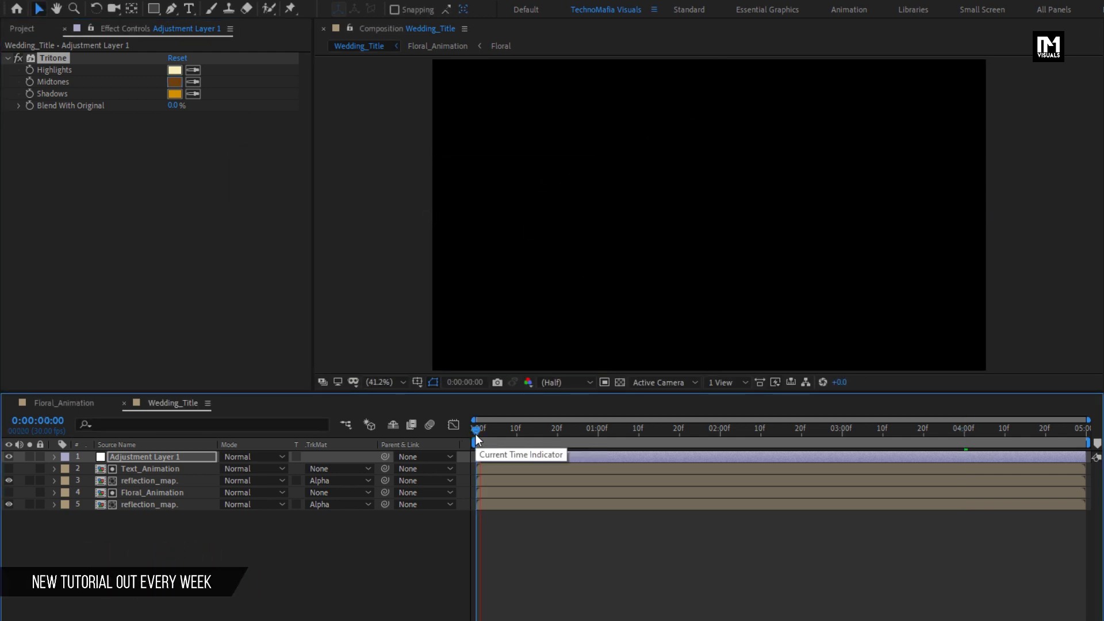
pyautogui.press('space')
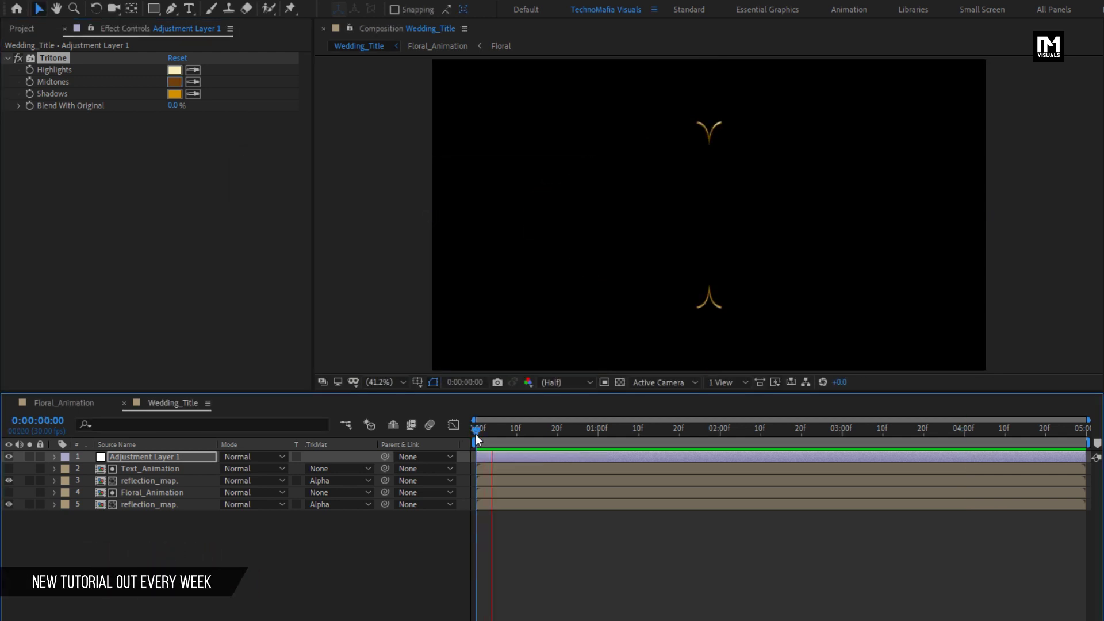